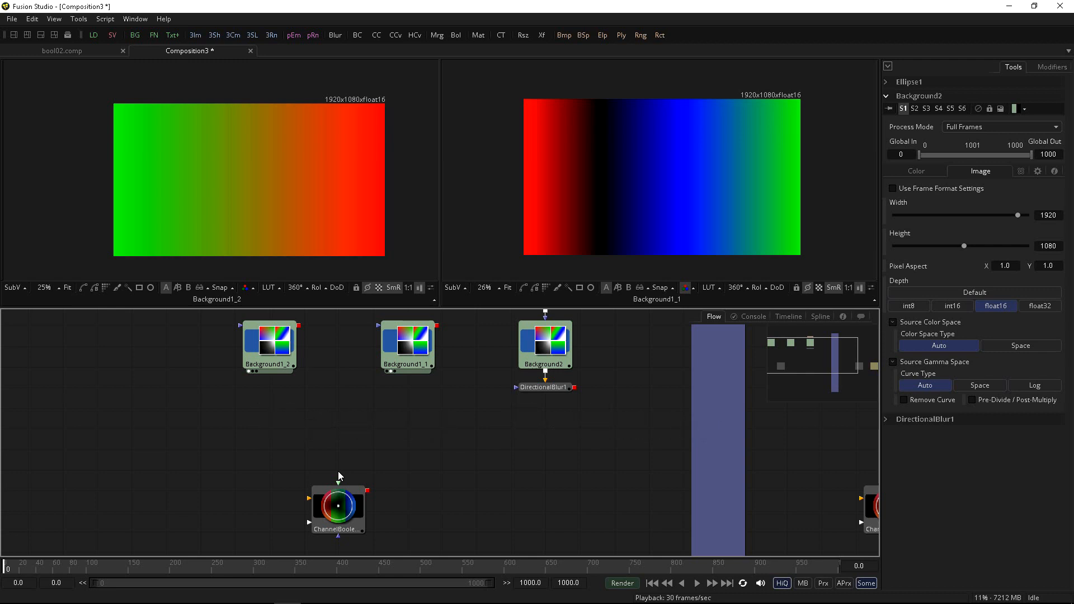
Connect Background1_2 as background and Background1_1 as foreground of the ChannelBooleans1 node and show its result in the first viewer
click(341, 507)
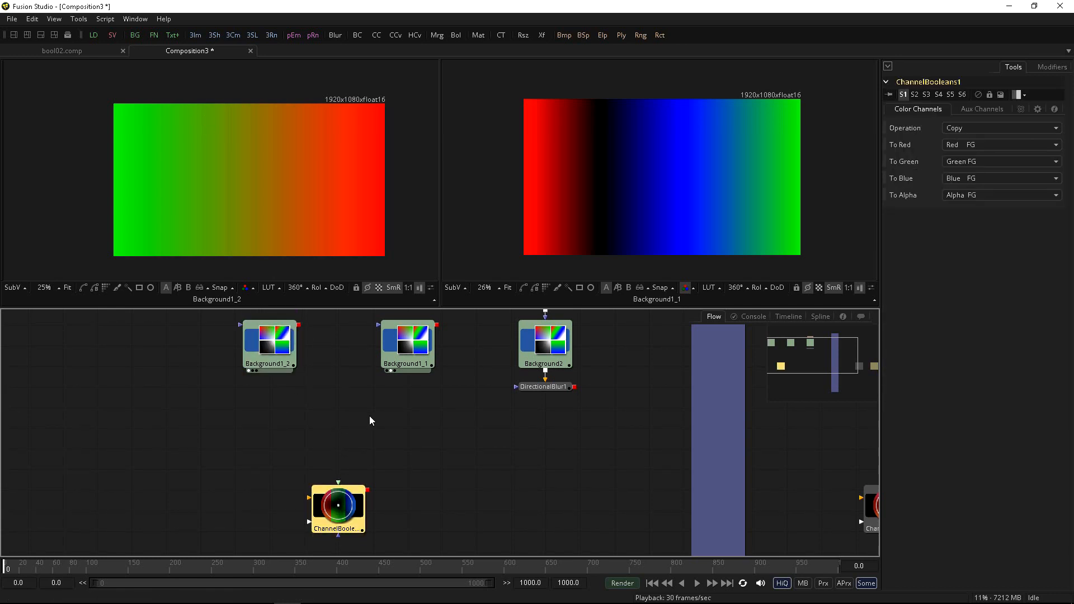
mouse_move(424, 343)
mouse_down()
mouse_move(459, 301)
mouse_move(423, 342)
mouse_up()
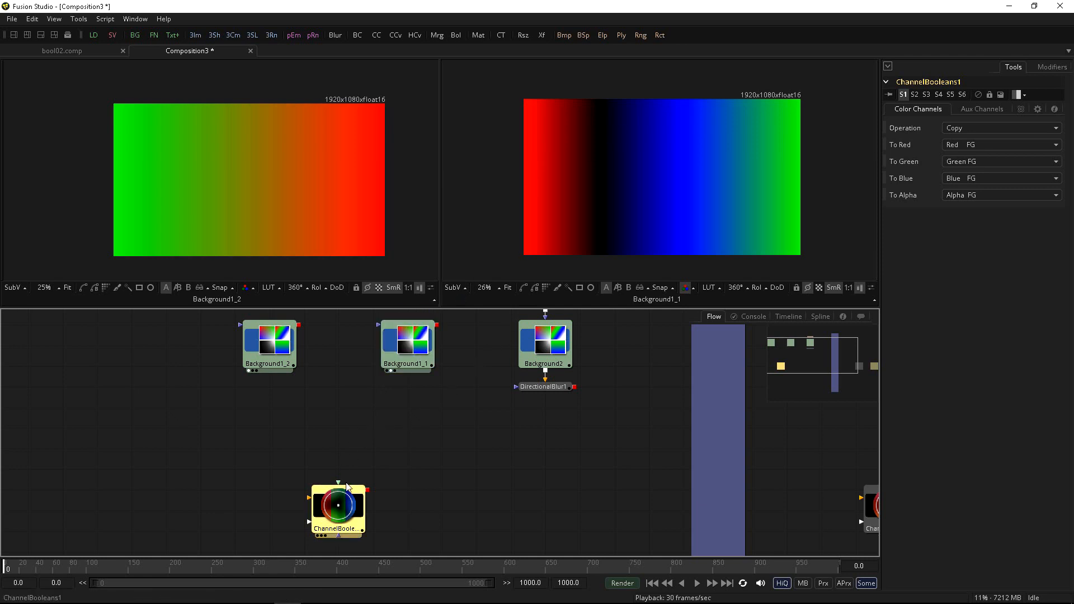
drag(340, 510, 340, 469)
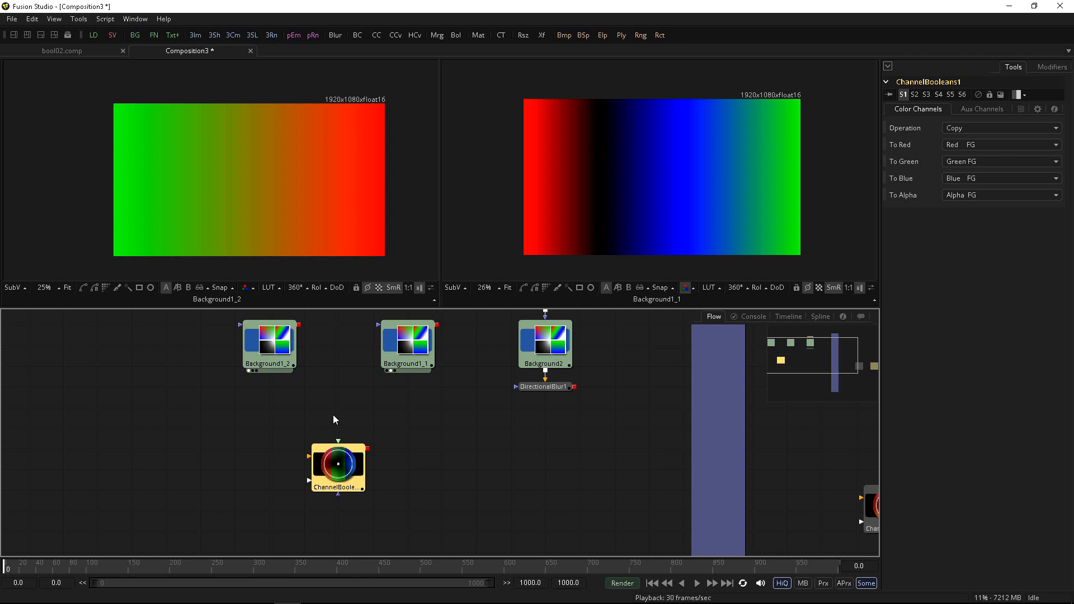
drag(299, 324, 337, 464)
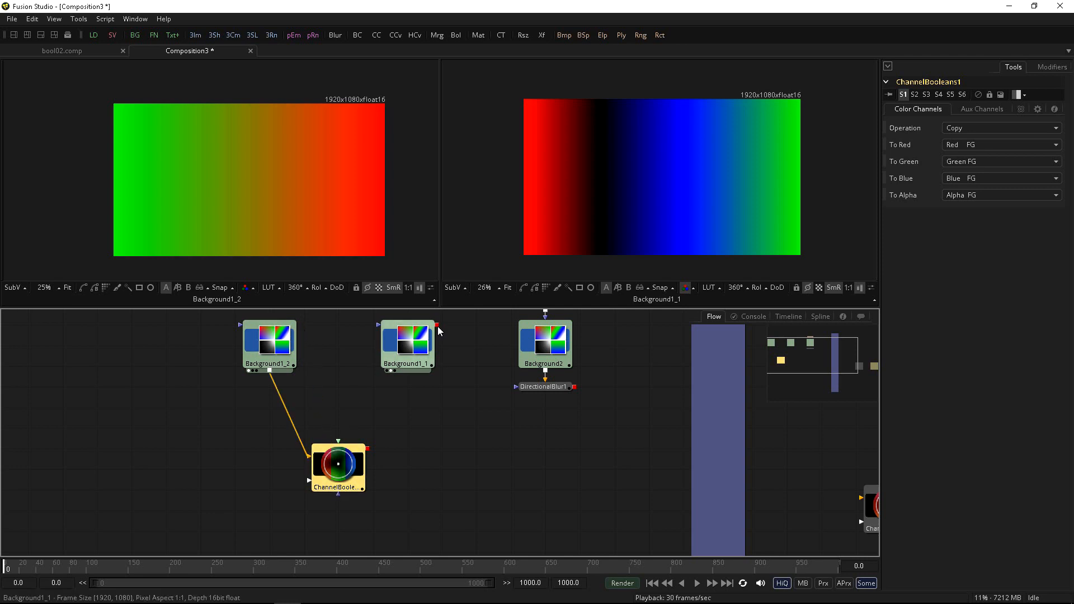
drag(437, 324, 347, 464)
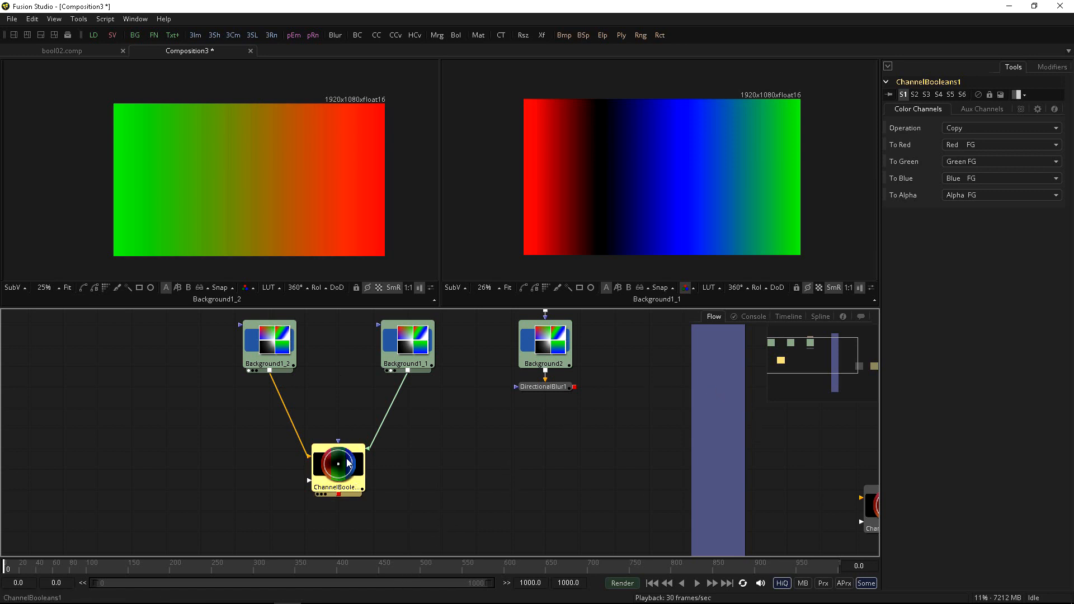
key(1)
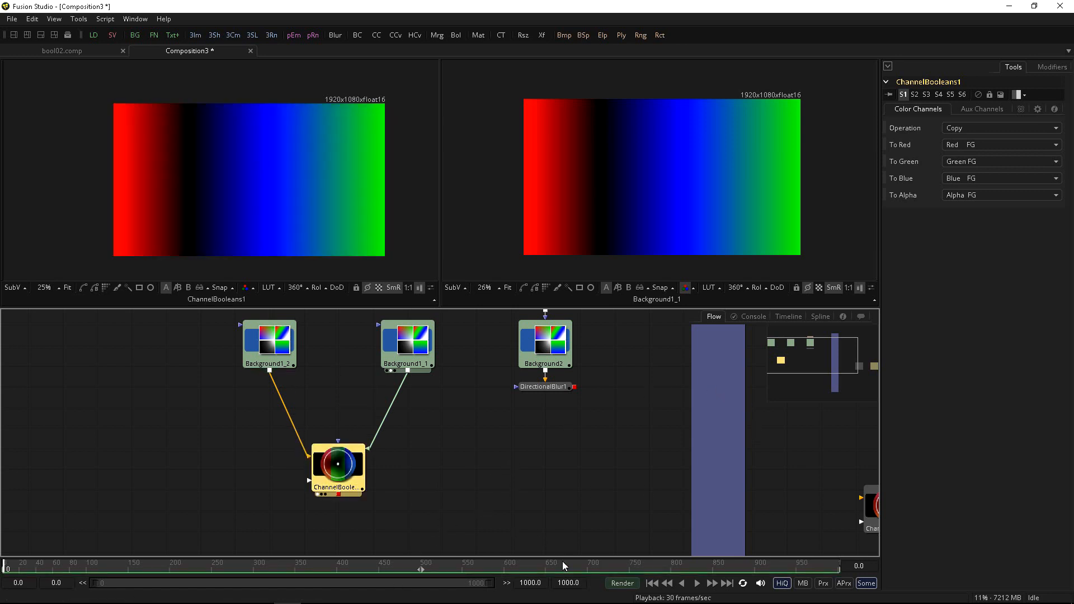
Set the To Red and To Green channels of ChannelBooleans1 to Do Nothing
click(949, 146)
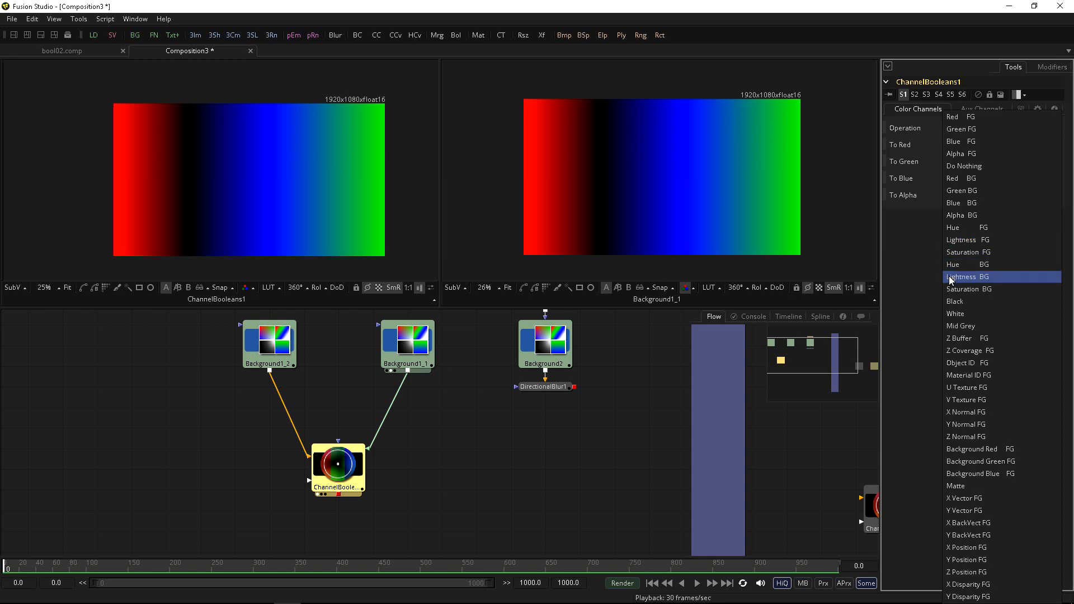
click(963, 166)
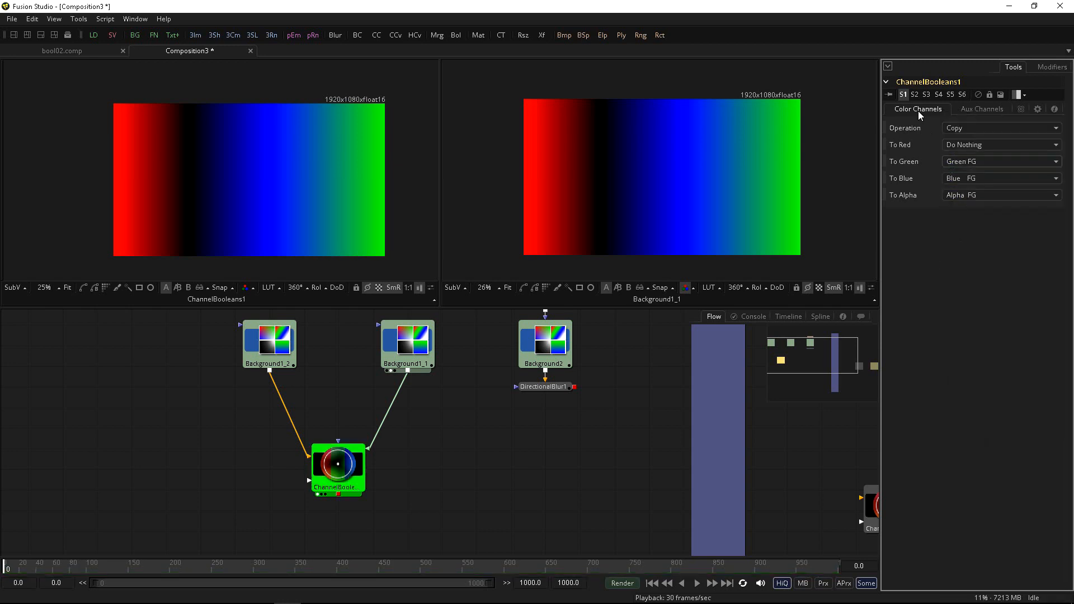
click(951, 162)
click(964, 170)
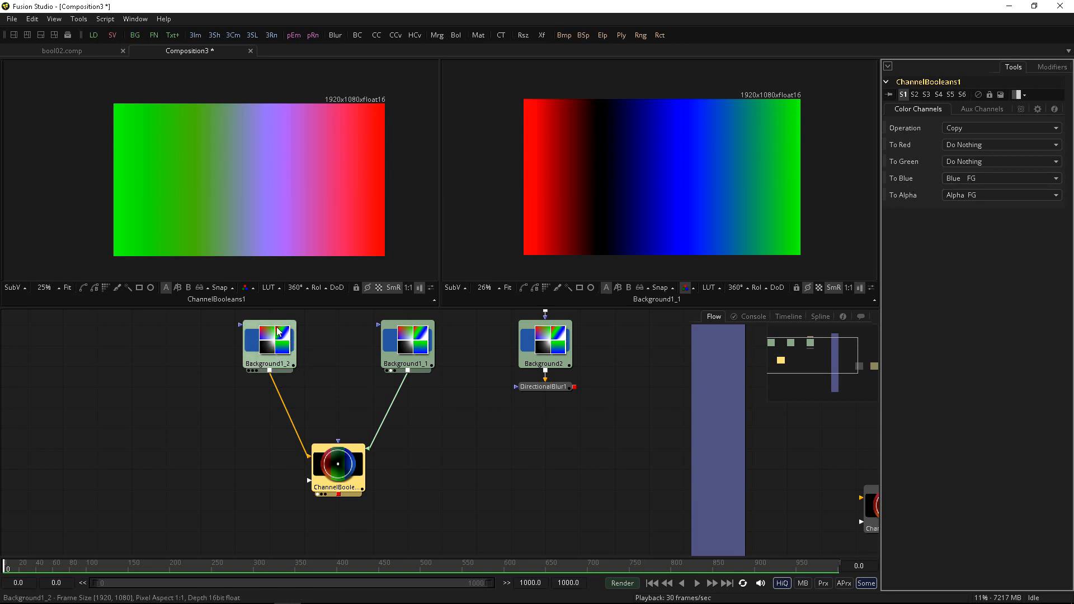
Try the Add, Subtract and Multiply operations on ChannelBooleans1
click(330, 463)
click(995, 128)
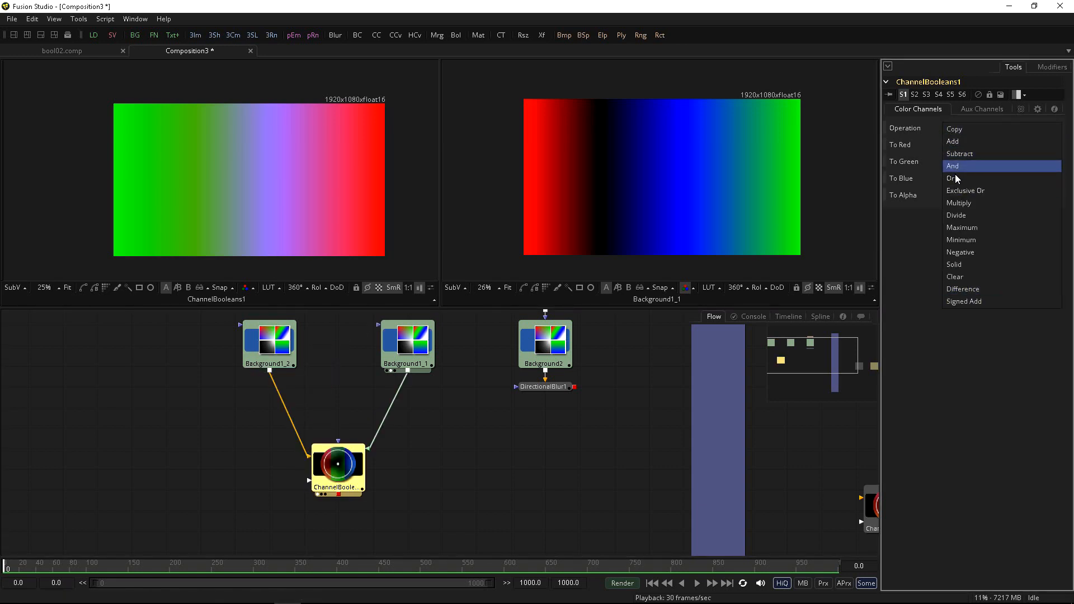
click(951, 144)
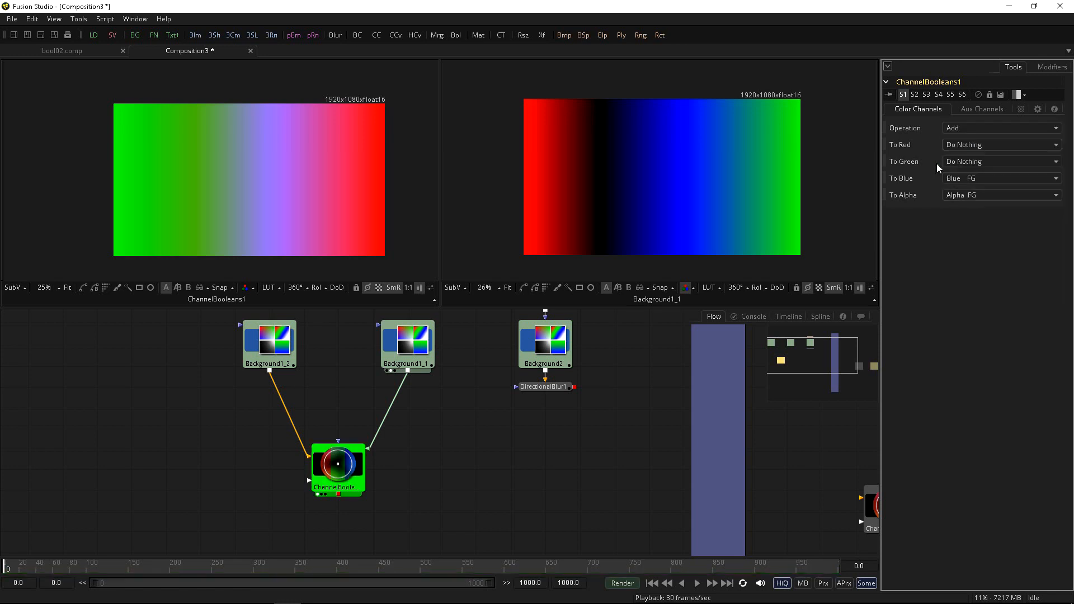
click(949, 129)
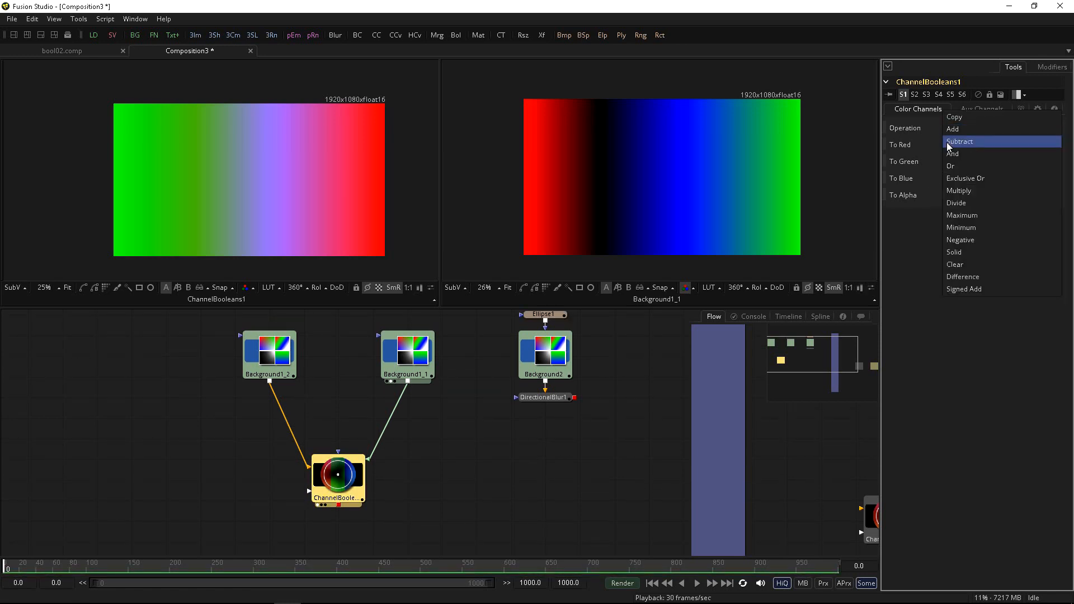
click(946, 142)
click(947, 128)
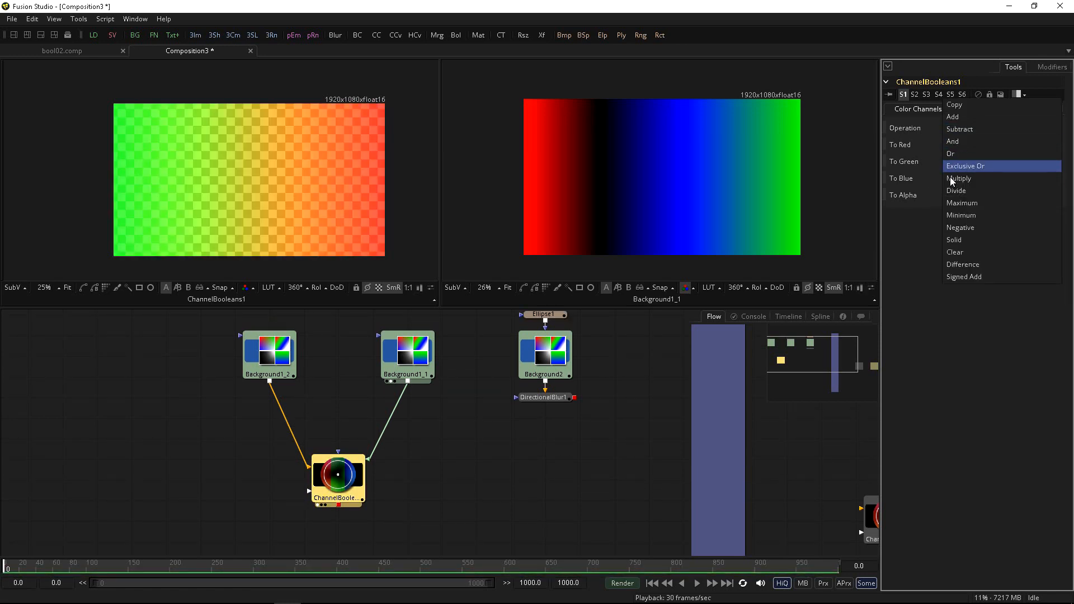
click(950, 178)
click(951, 132)
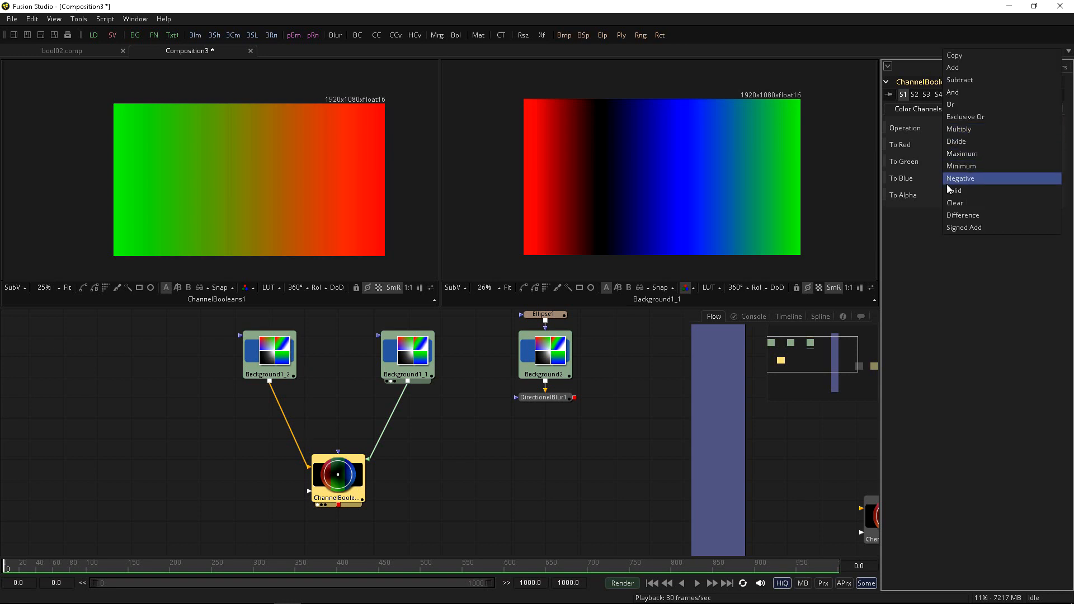
click(917, 178)
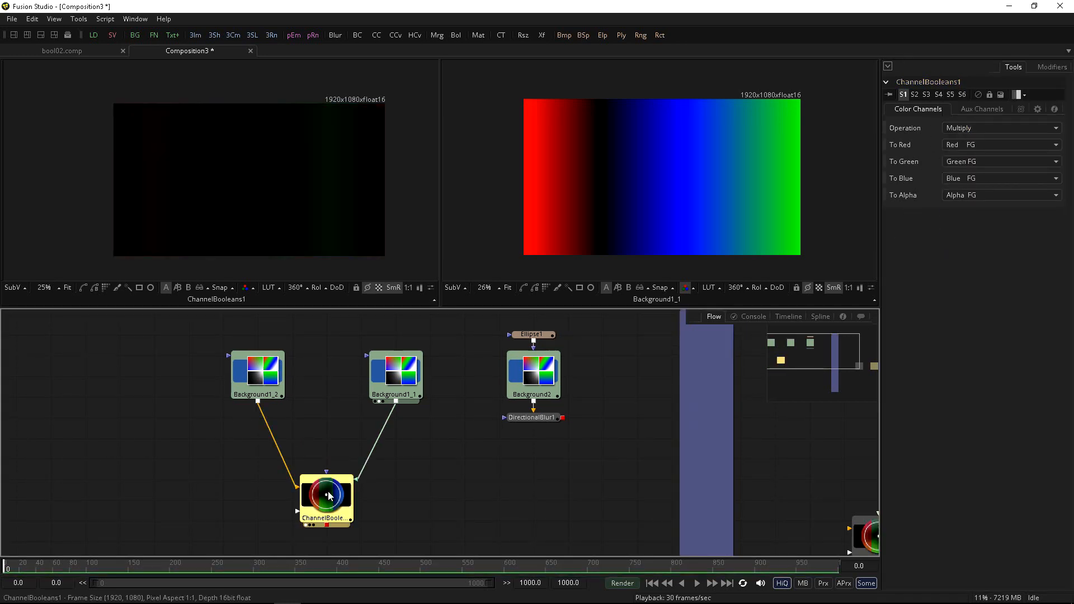
Enable the extra auxiliary channels of ChannelBooleans1
click(957, 109)
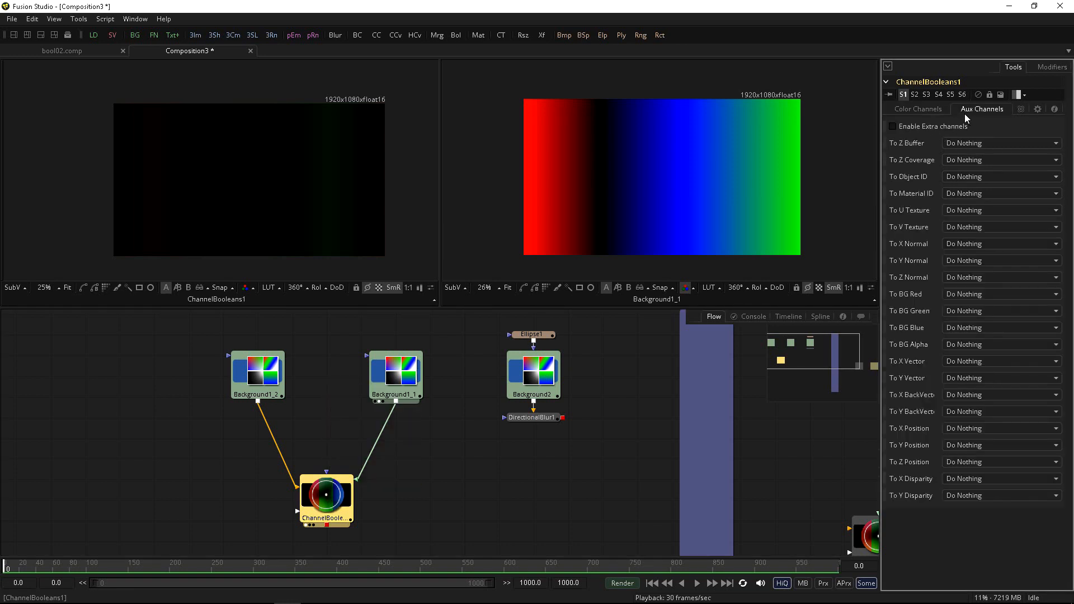
click(898, 124)
click(955, 141)
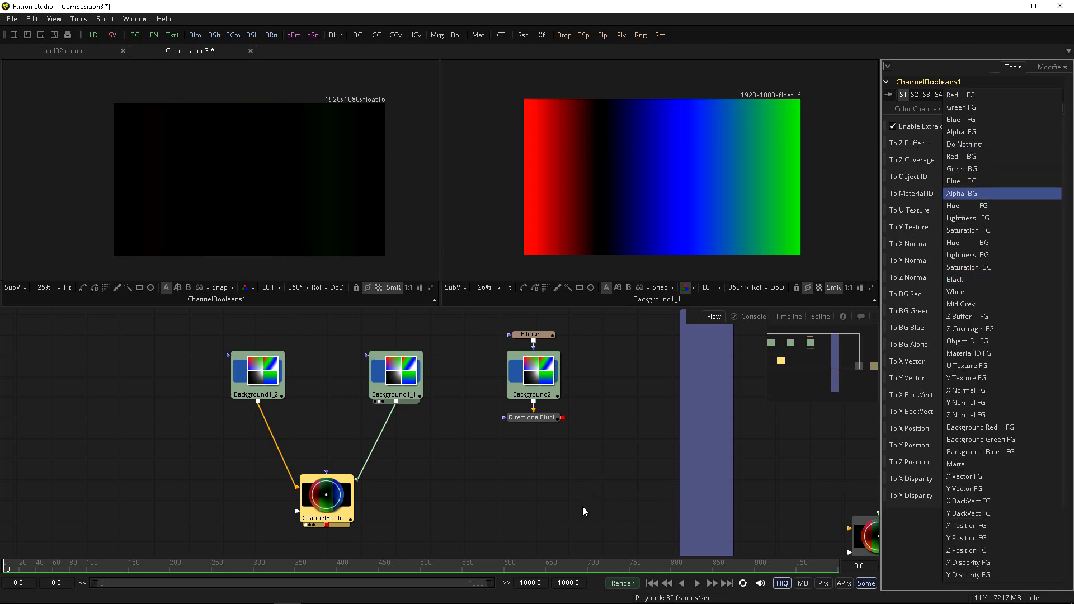
click(568, 487)
Show DirectionalBlur1 in the second viewer and connect it as the foreground of ChannelBooleans1 in place of Background1_1
drag(534, 418, 568, 178)
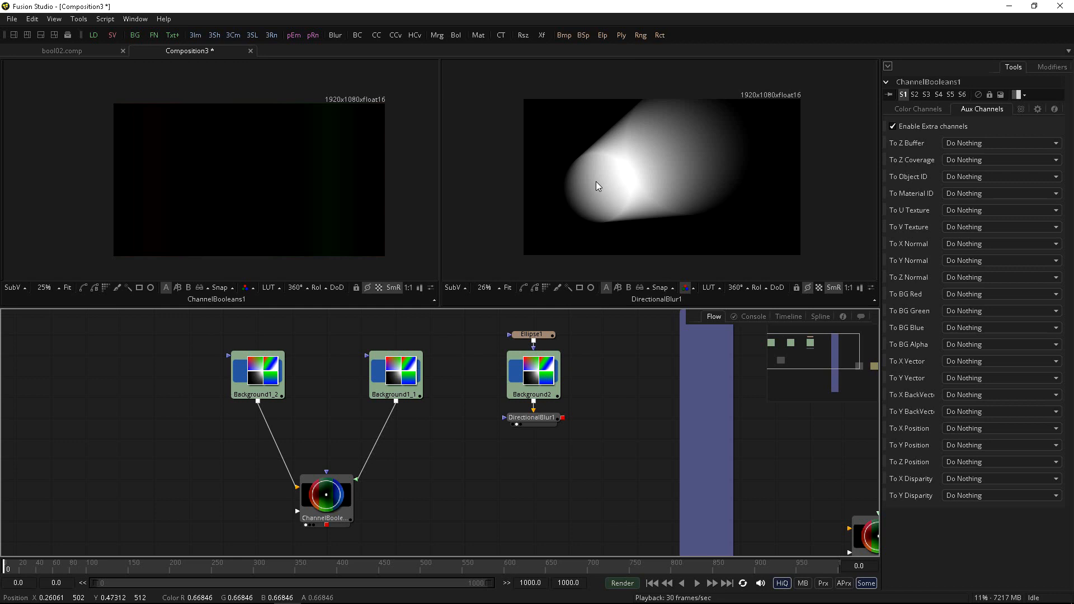
drag(562, 417, 356, 462)
click(335, 485)
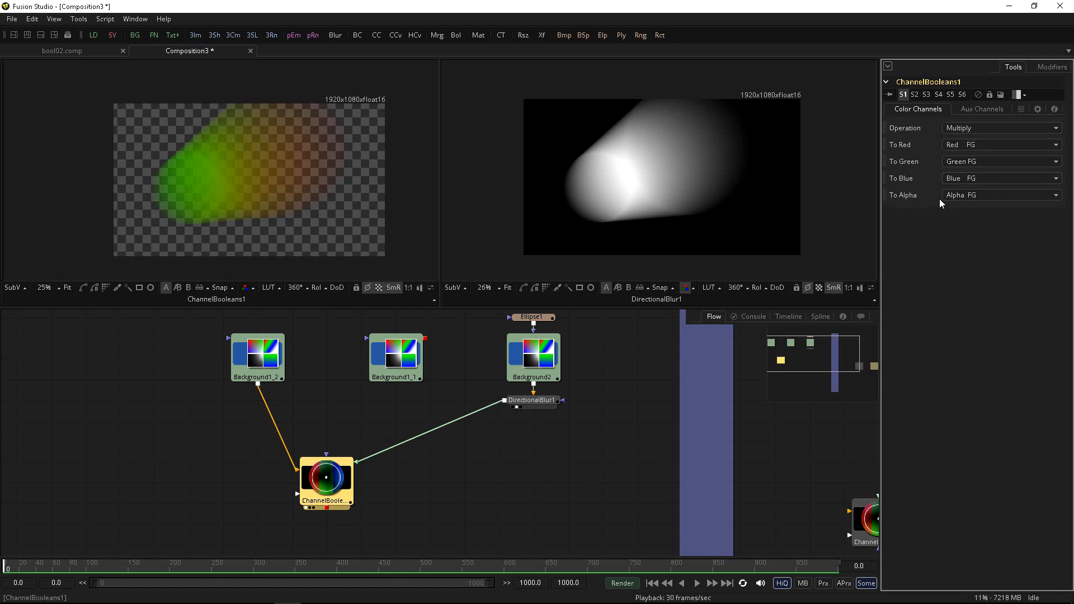
Set the ChannelBooleans1 operation to Copy and its red, green, blue and alpha targets to Do Nothing
click(951, 130)
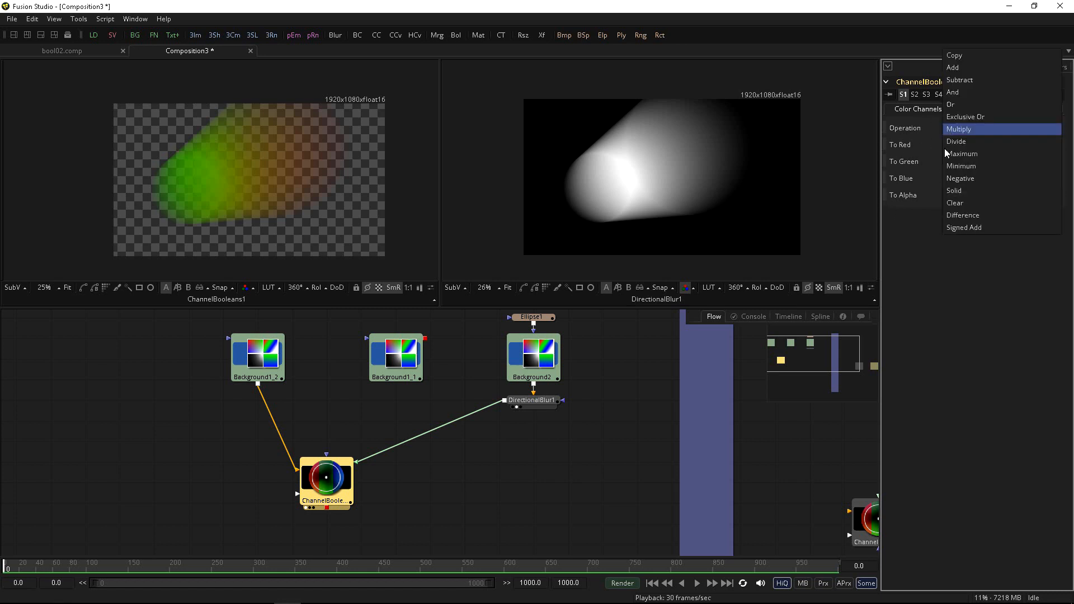
click(953, 57)
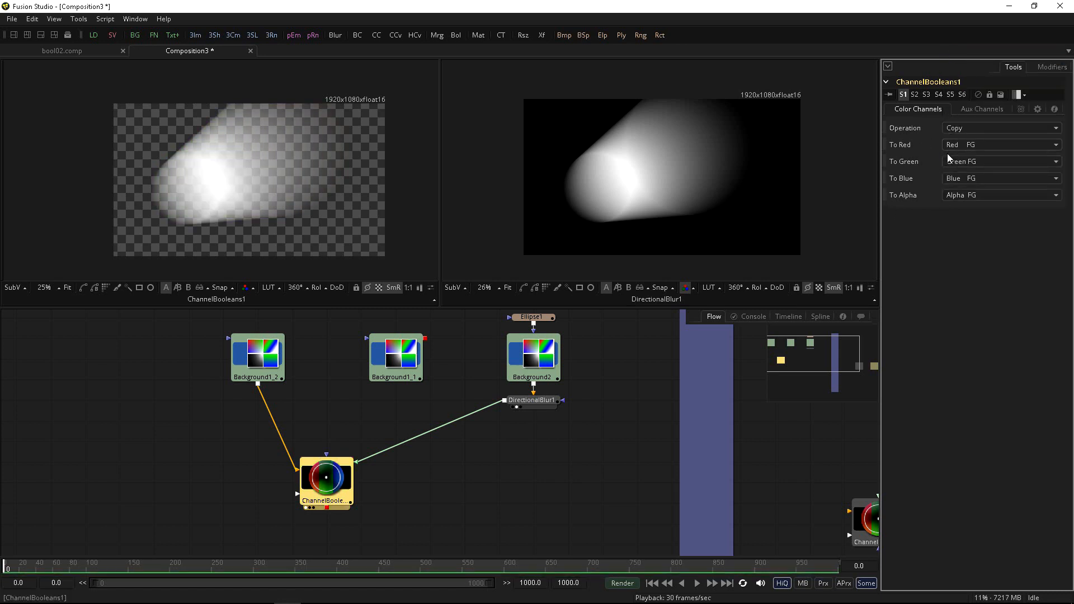
click(948, 162)
click(949, 166)
click(949, 176)
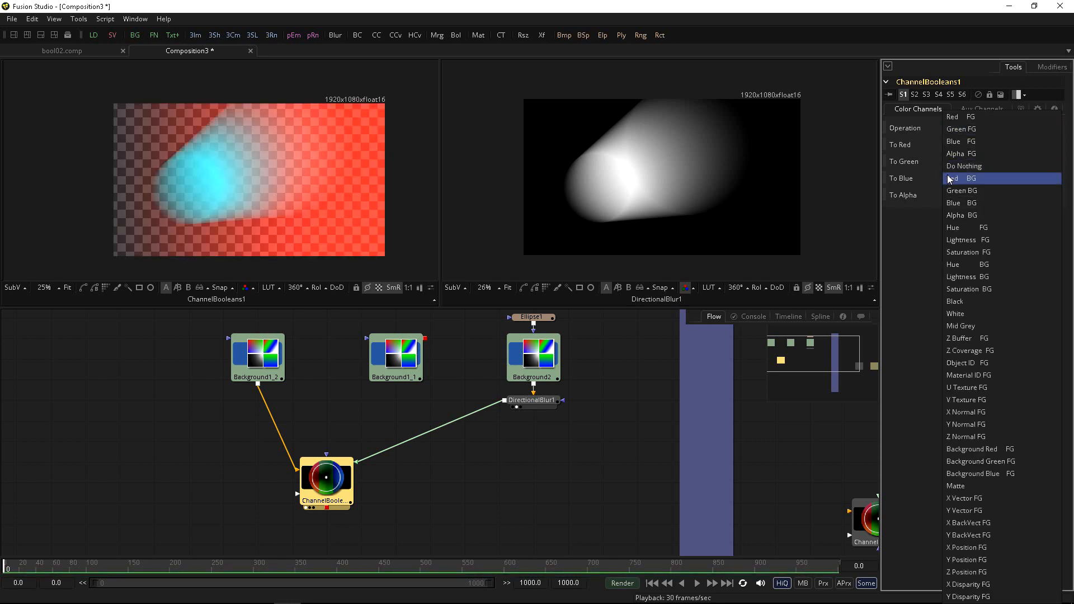
click(946, 184)
click(947, 187)
click(949, 169)
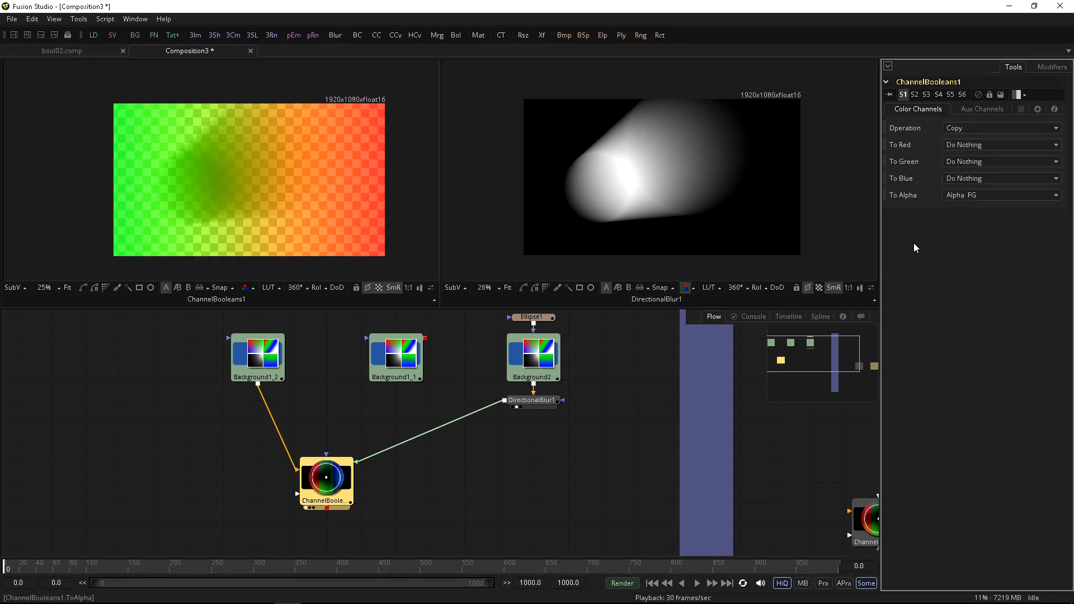
click(947, 198)
click(952, 169)
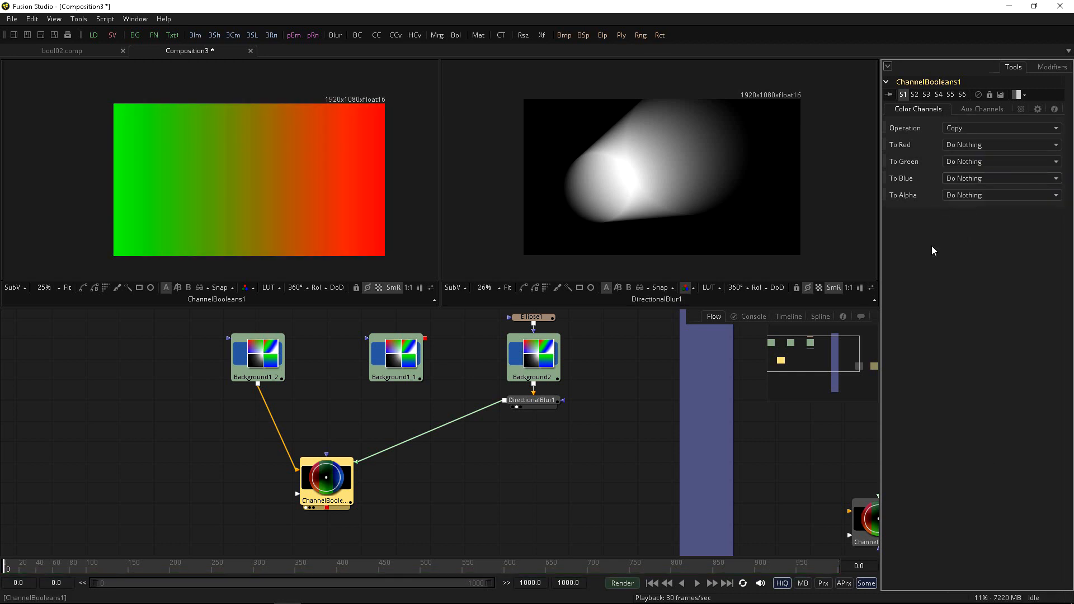
Route the foreground's red channel to the Z Buffer in the auxiliary channels of ChannelBooleans1
click(982, 109)
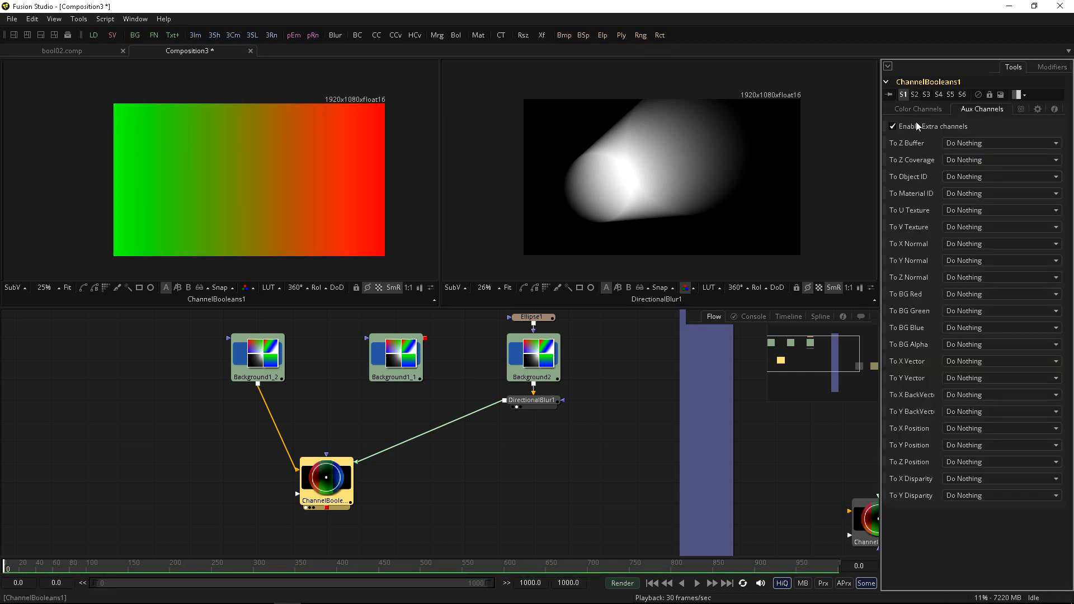
click(945, 144)
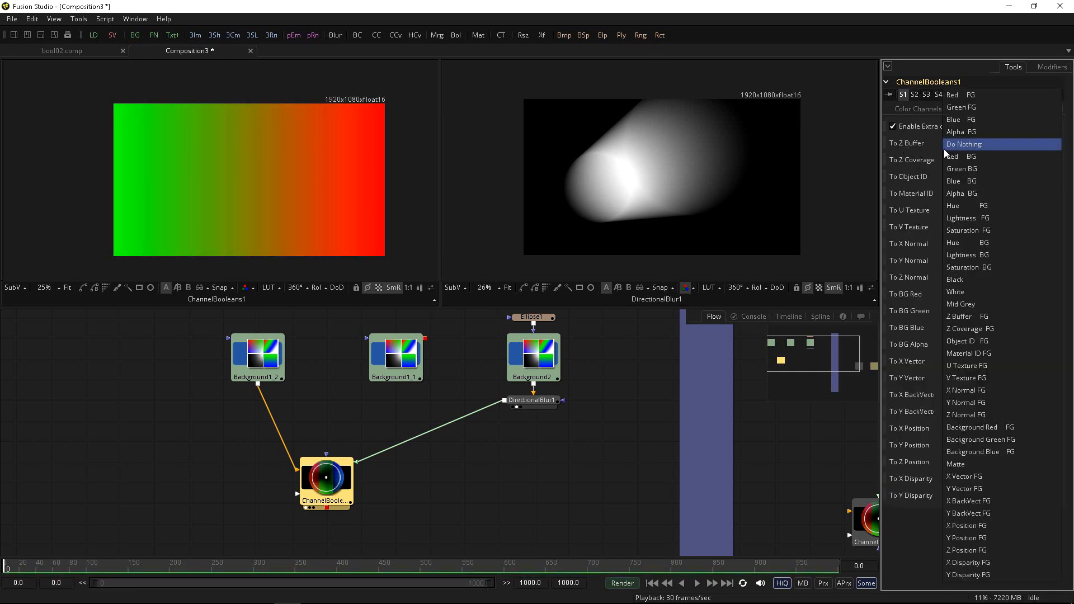
click(952, 95)
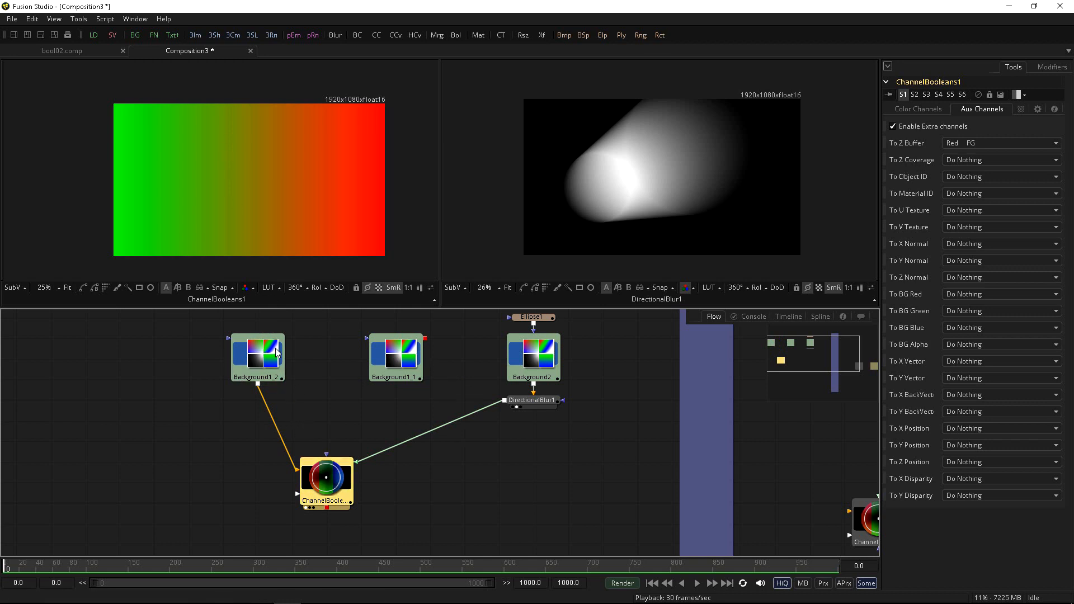
Display the Z channel in the viewer showing ChannelBooleans1, with the image values normalized
drag(238, 222, 241, 205)
drag(225, 253, 209, 268)
key(z)
key(z)
key(z)
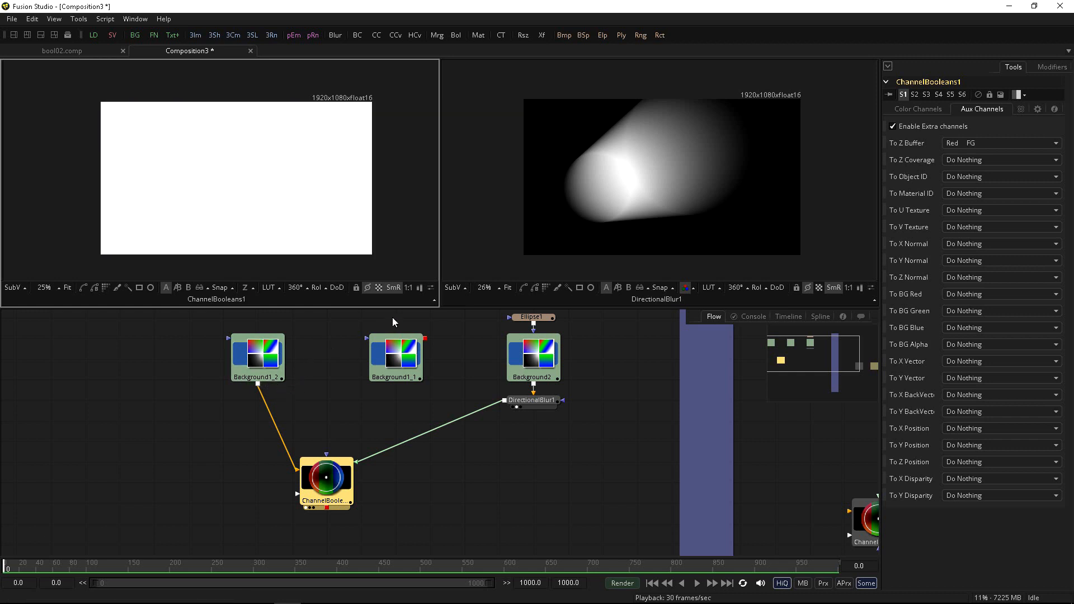
click(421, 288)
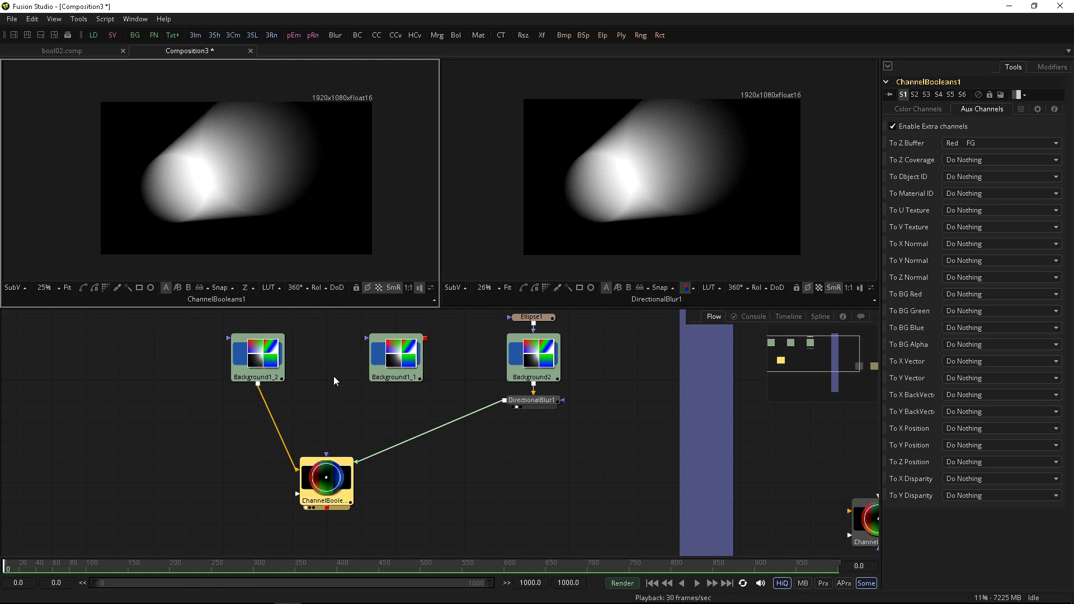
Move the ChannelBooleans1 node up closer to the background nodes, deselect it and show its color channel settings
drag(334, 482, 335, 440)
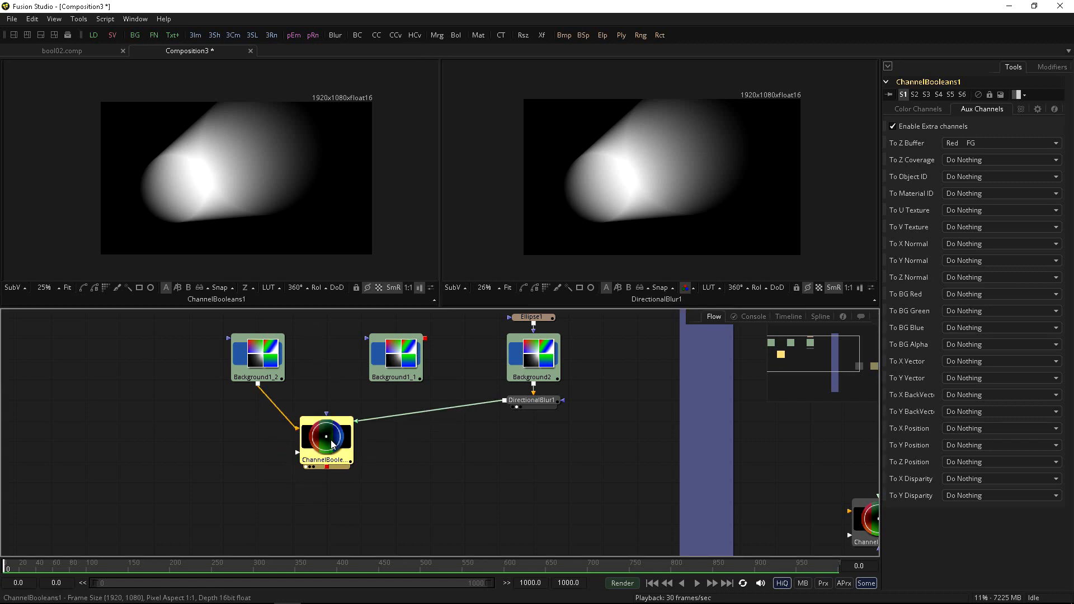
click(475, 479)
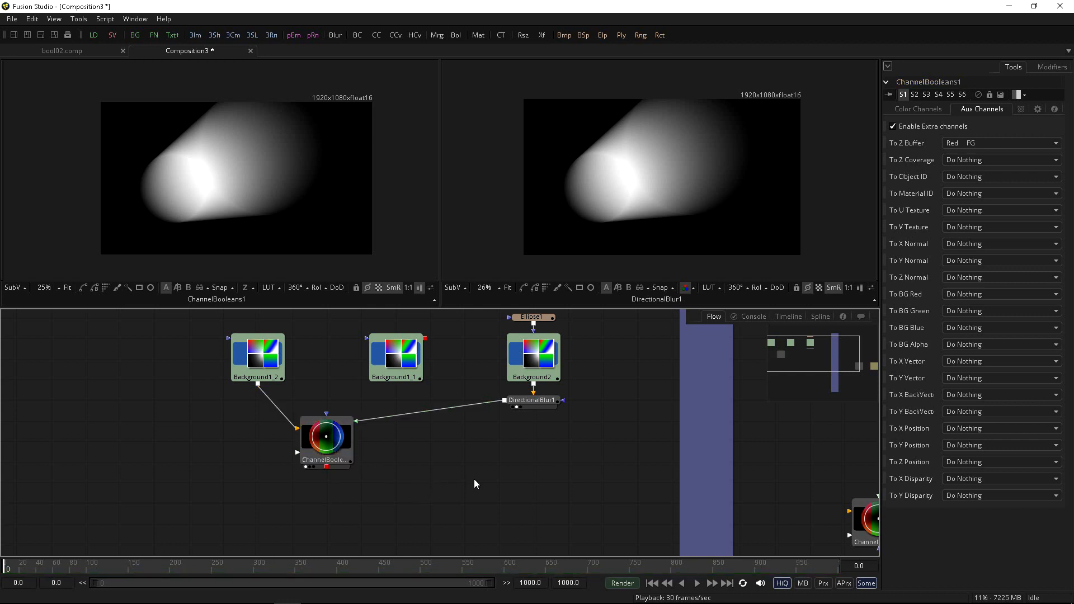
click(910, 109)
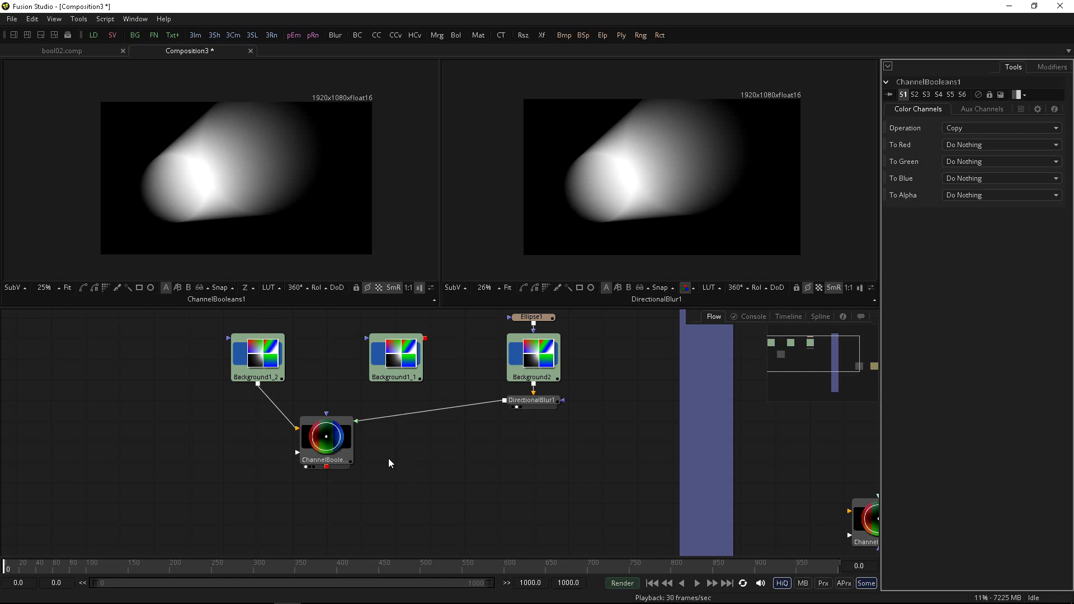
Add a Merge node below ChannelBooleans1 and connect the ChannelBooleans1 output as its background
key(ctrl+space)
text(merge)
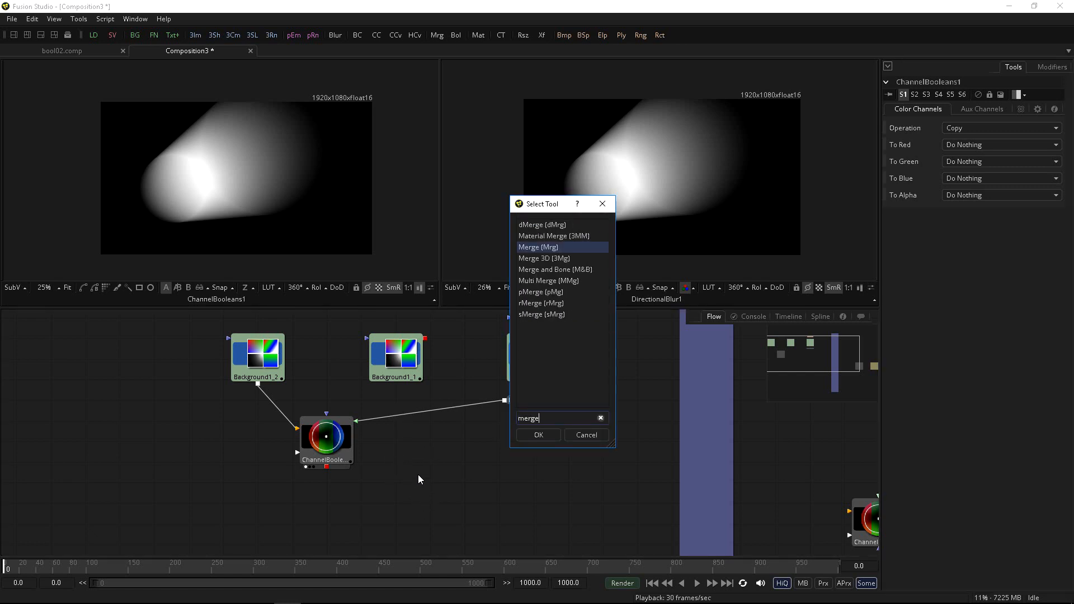
key(Return)
drag(400, 485, 330, 505)
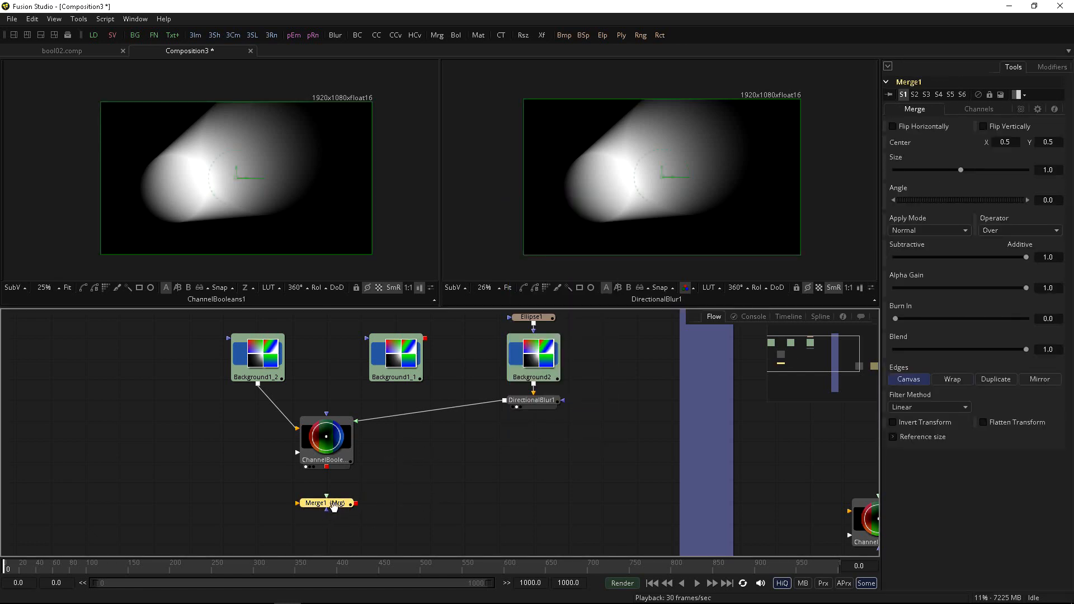
drag(337, 453, 332, 491)
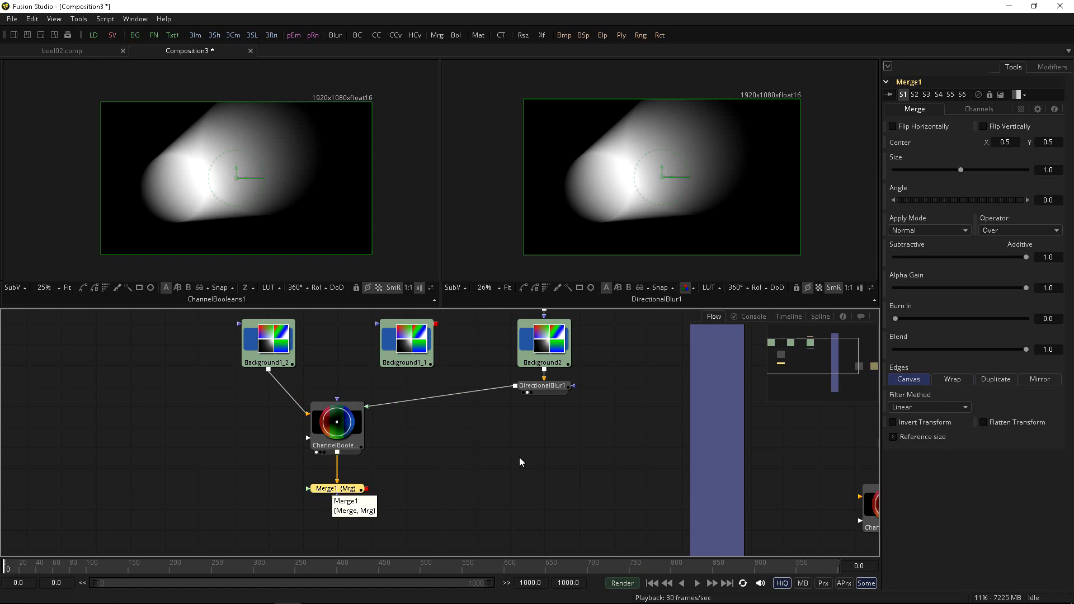
Review the available apply modes of Merge1 and keep it on Normal
click(904, 231)
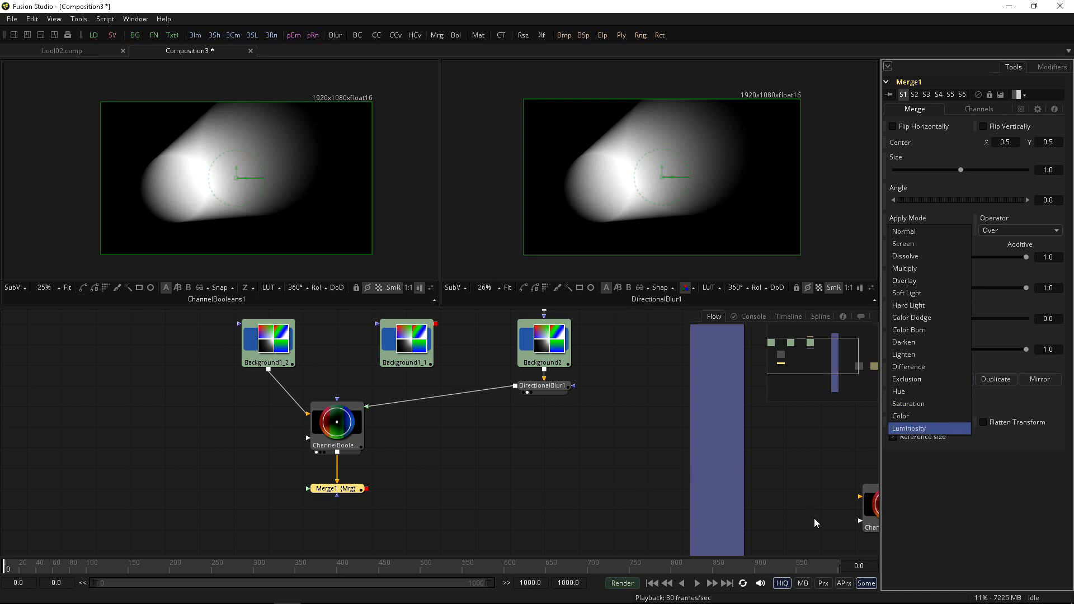
click(488, 510)
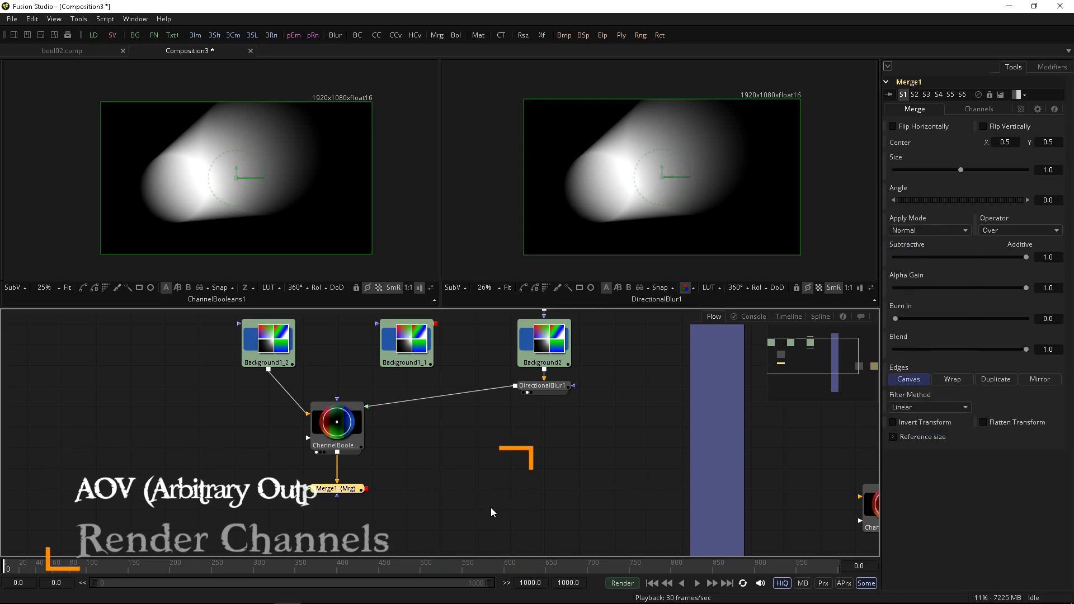
mouse_move(345, 489)
mouse_down()
mouse_move(345, 511)
mouse_move(343, 471)
mouse_up()
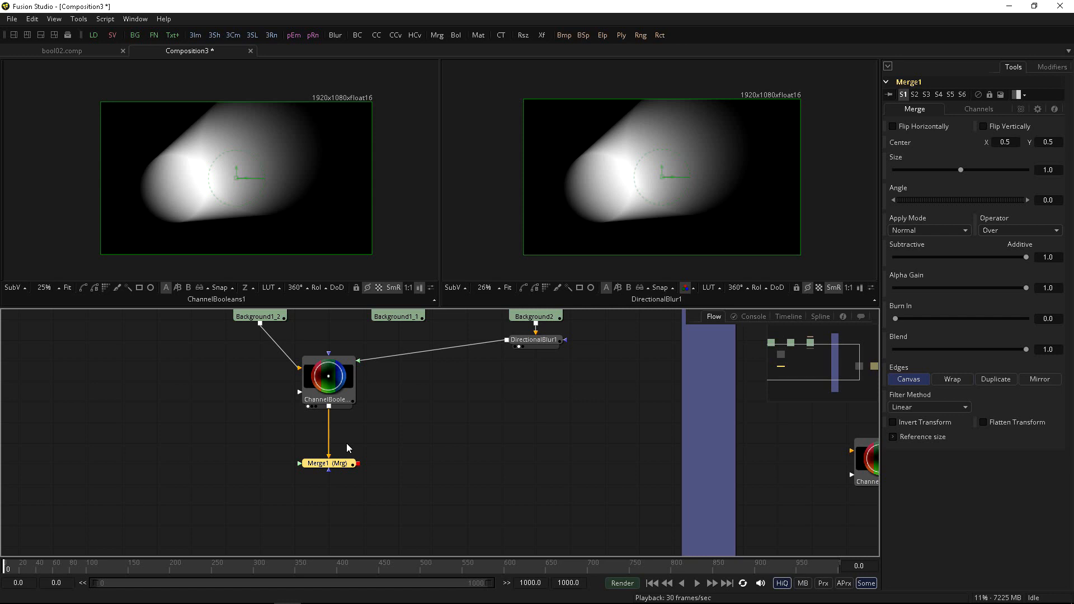
drag(345, 464, 343, 504)
click(903, 230)
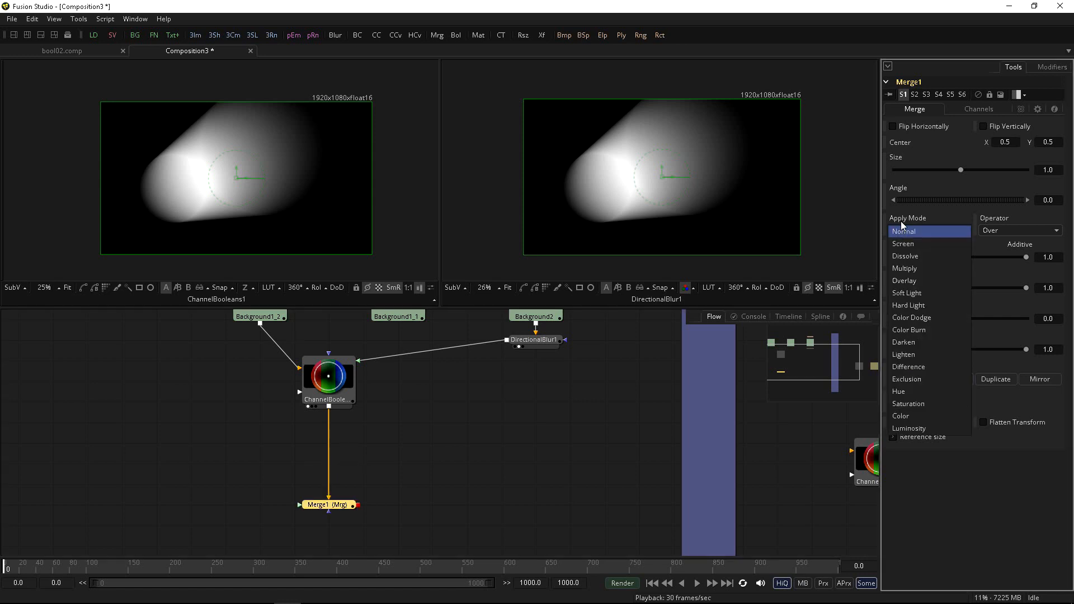
click(900, 231)
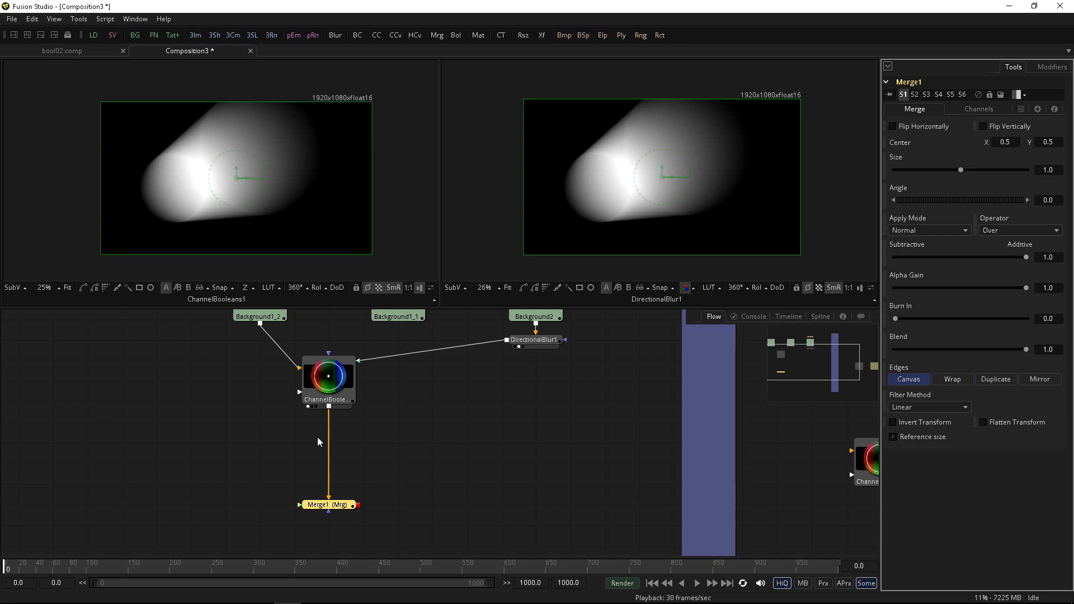
Place Merge1 further below ChannelBooleans1 and bring the Background1_1 node down to the area beside them
drag(323, 503, 324, 442)
drag(325, 485, 335, 517)
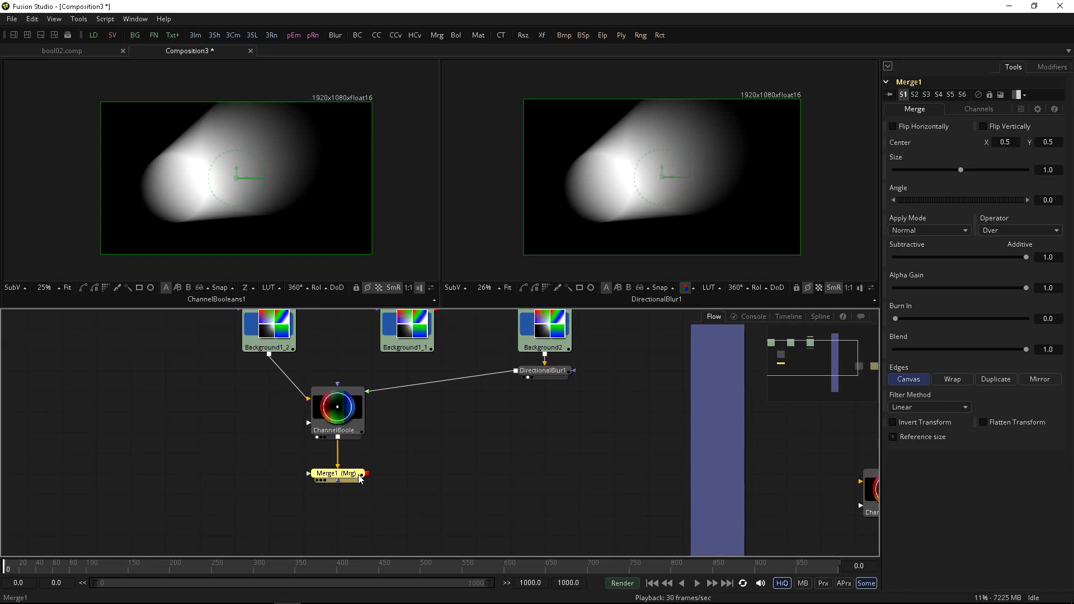
drag(360, 479, 360, 520)
drag(405, 329, 479, 471)
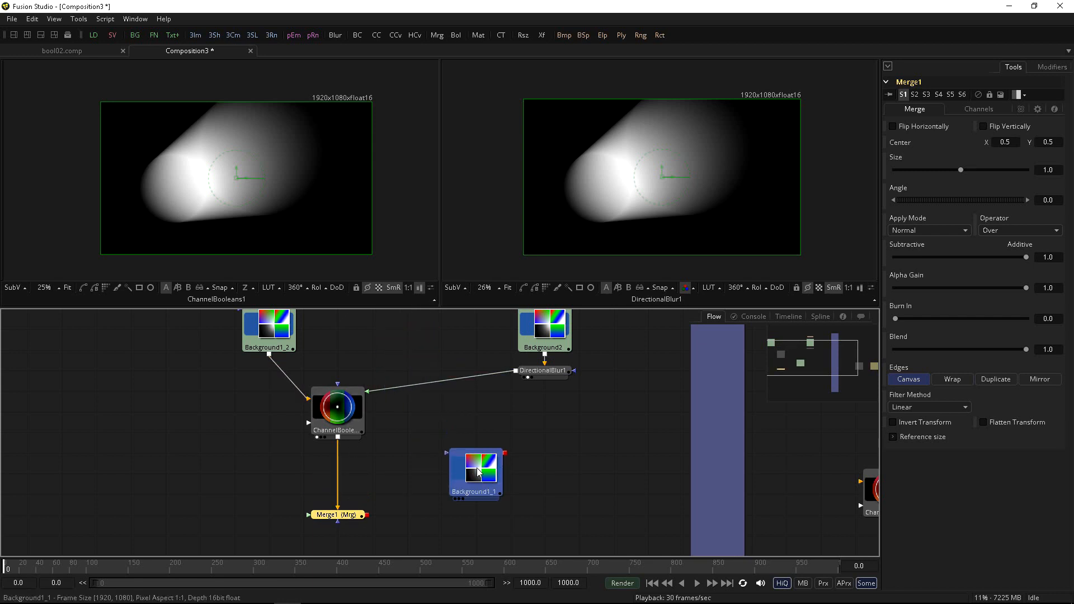
Show Merge1 in both viewers, displaying its normalized Z channel in the second one
drag(335, 515, 226, 168)
drag(235, 229, 233, 229)
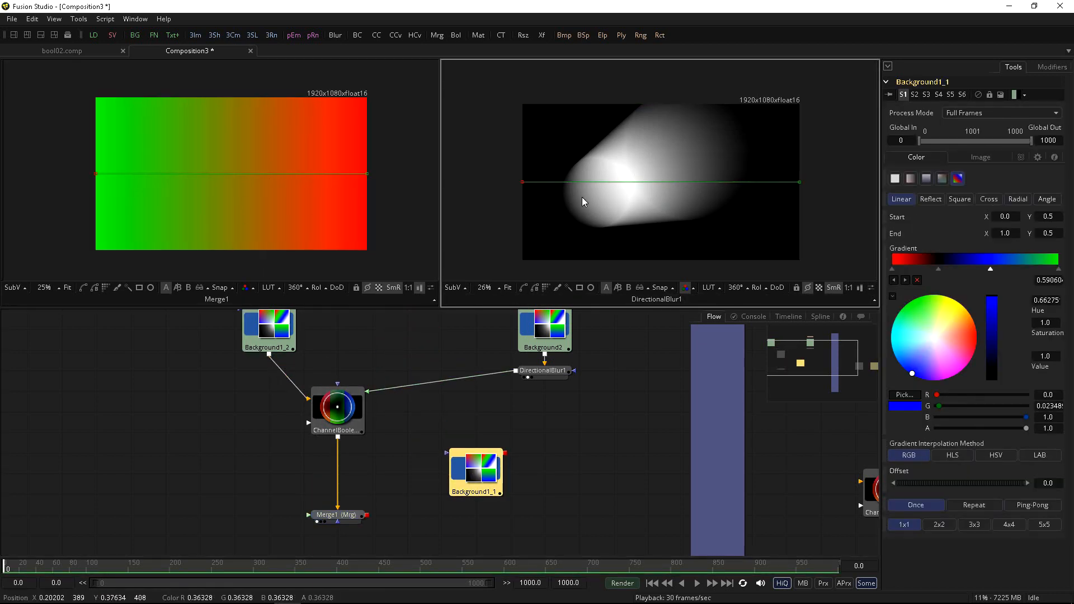
drag(336, 515, 602, 190)
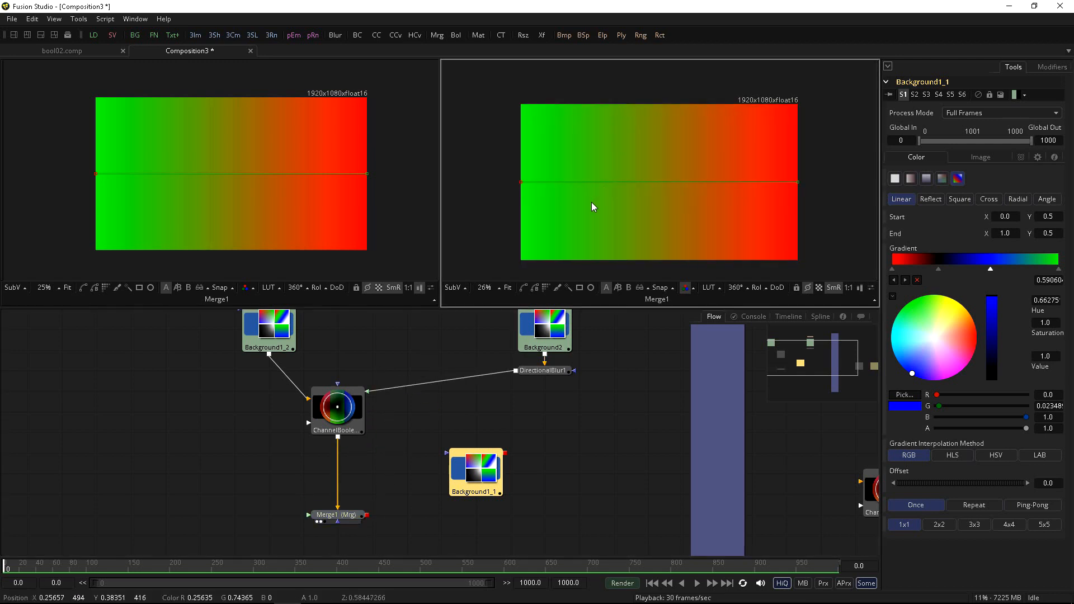
key(z)
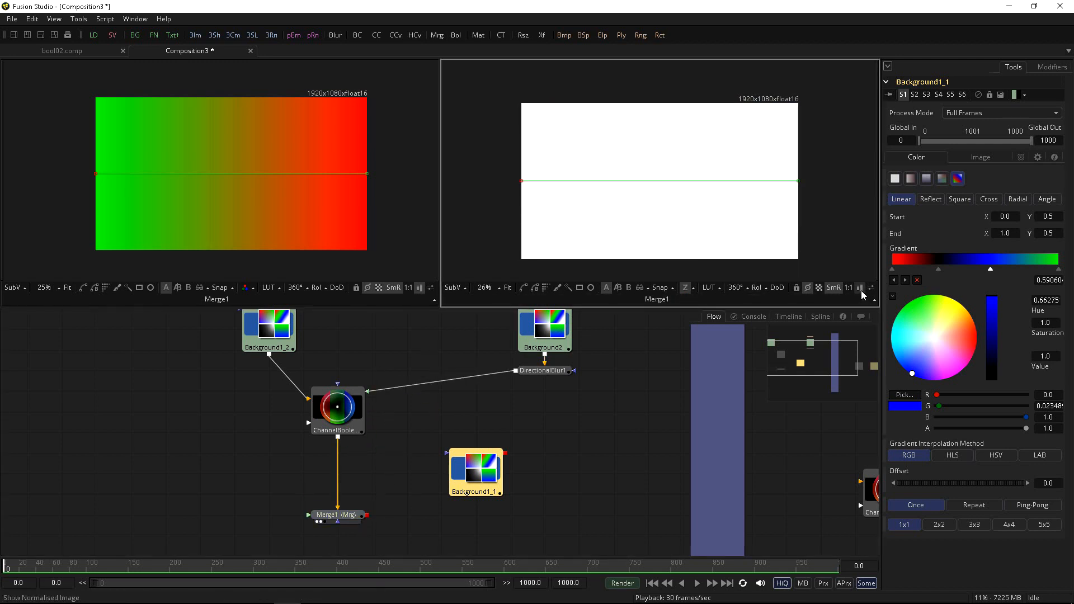
drag(251, 237, 261, 243)
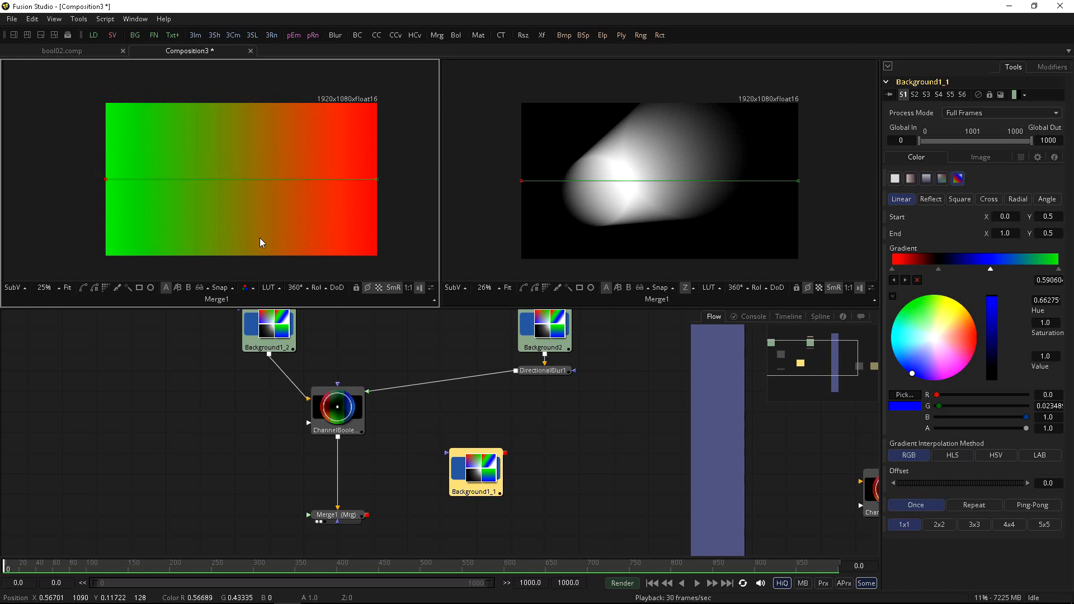
Connect Background1_1 as the foreground of Merge1, line it up beside the merge and select Merge1
click(348, 517)
drag(494, 464, 494, 485)
drag(400, 494, 375, 439)
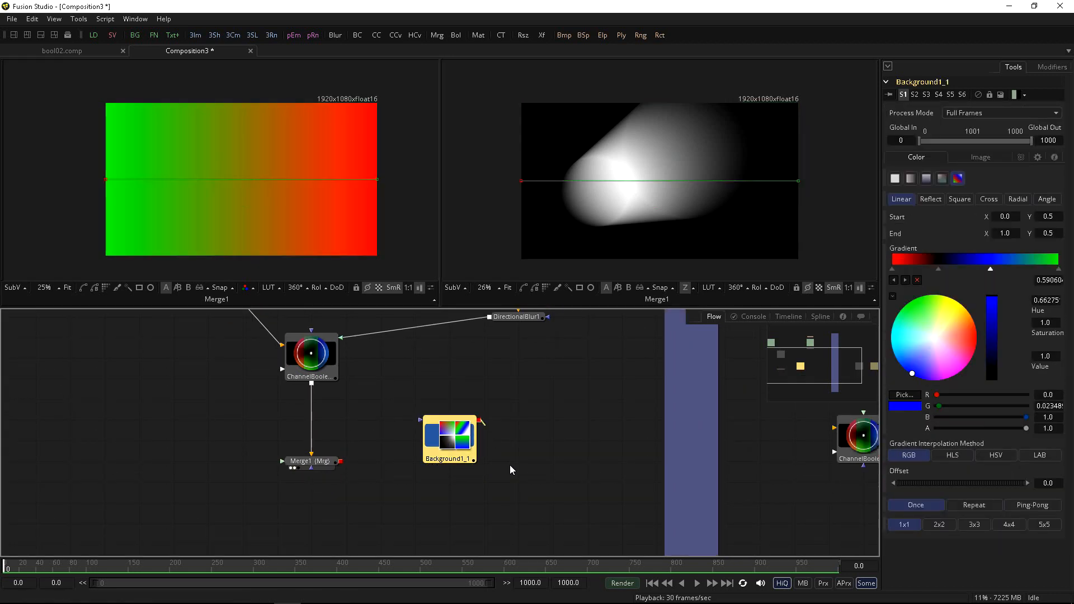
drag(479, 420, 331, 464)
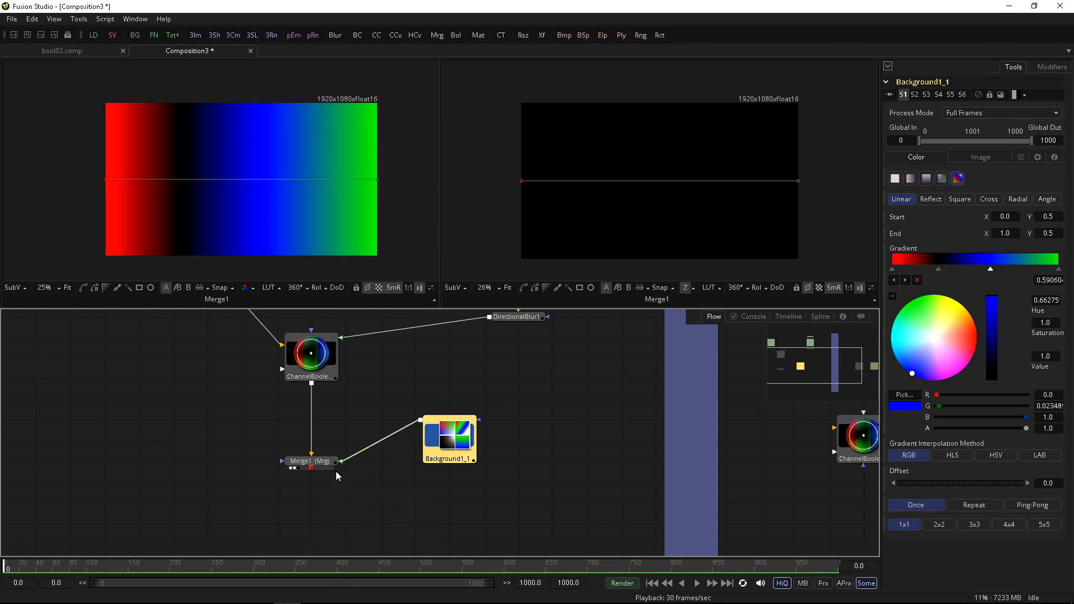
drag(427, 448, 443, 503)
click(324, 463)
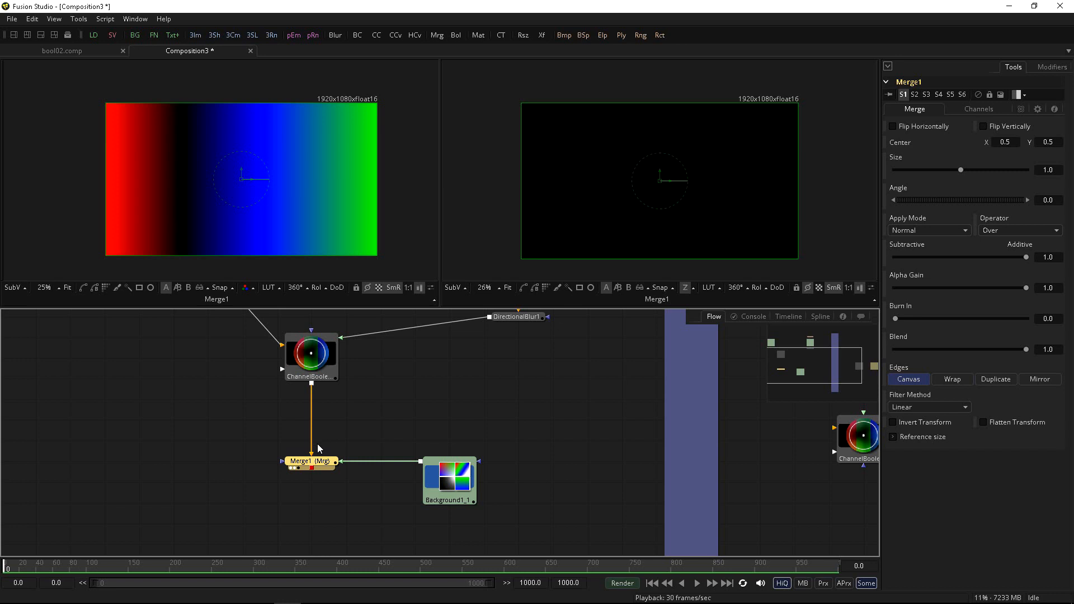
Examine the settings of Background1_1 and the operation options of ChannelBooleans1, then return to Merge1
click(454, 484)
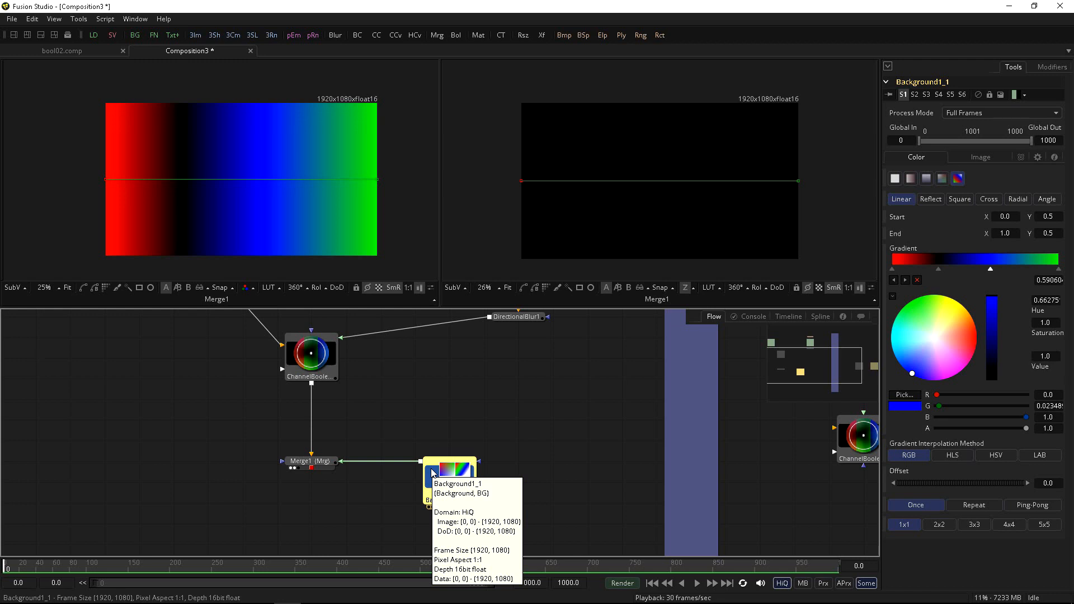
click(331, 355)
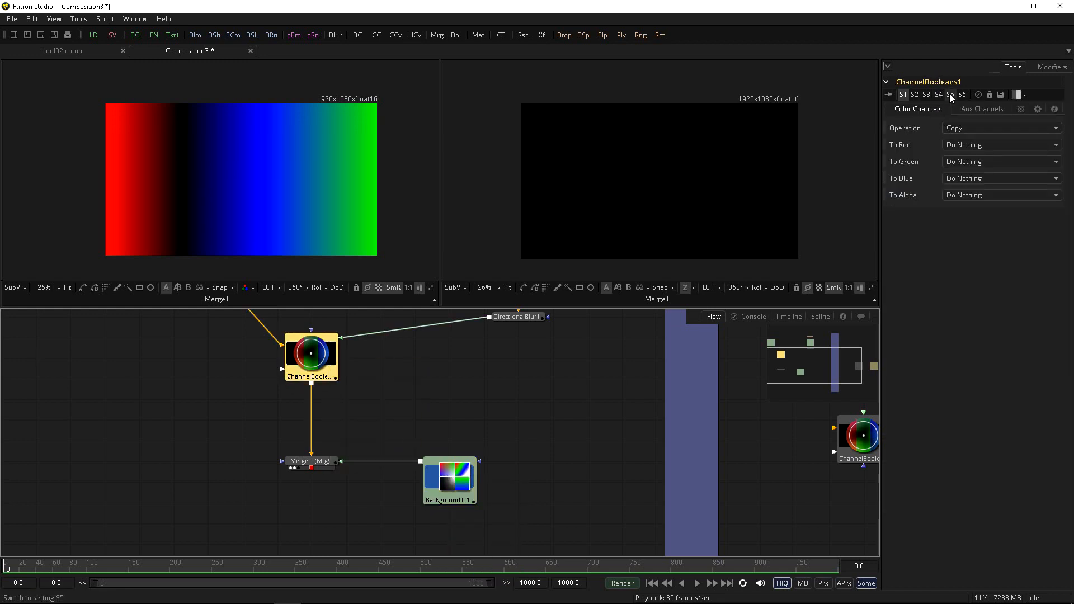
click(949, 128)
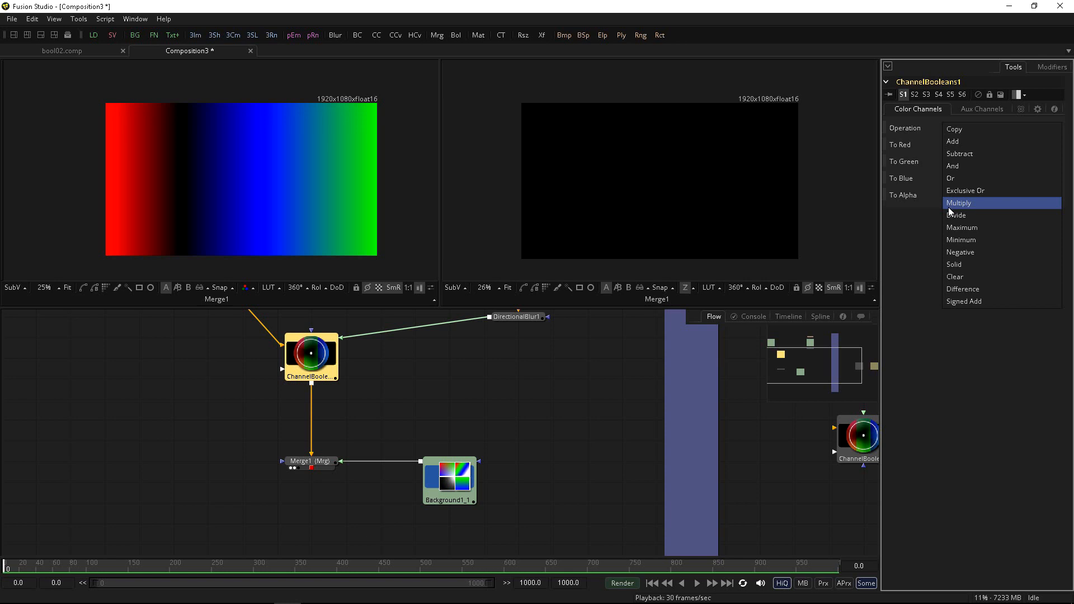
click(311, 462)
Add an unconnected Channel Booleans node in the empty area below Merge1
drag(340, 499, 382, 505)
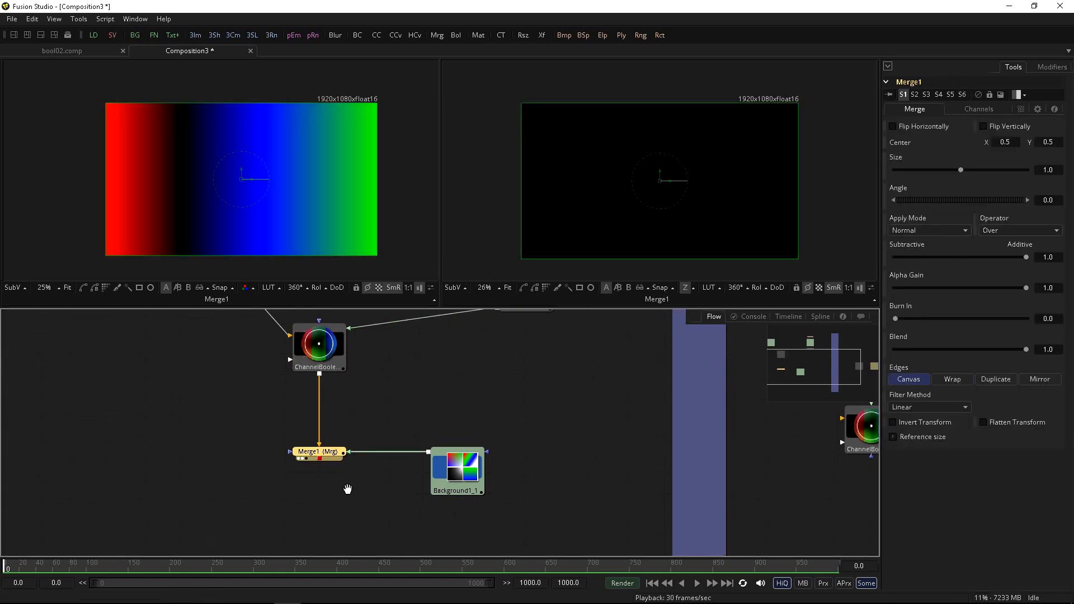
scroll(377, 481, up, 1)
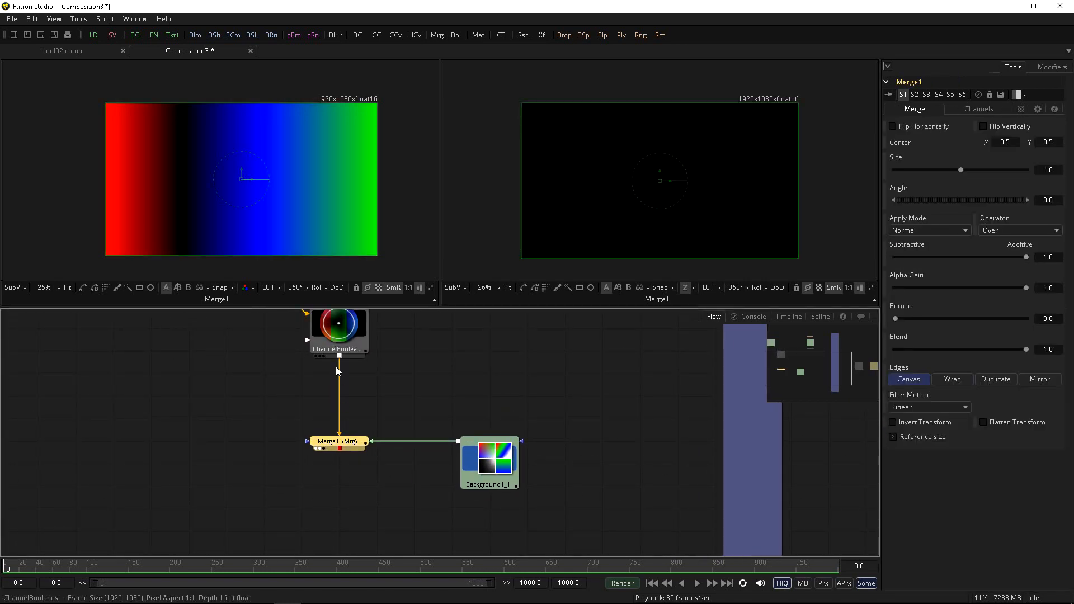
drag(334, 381, 337, 397)
click(320, 490)
key(shift+space)
text(bol)
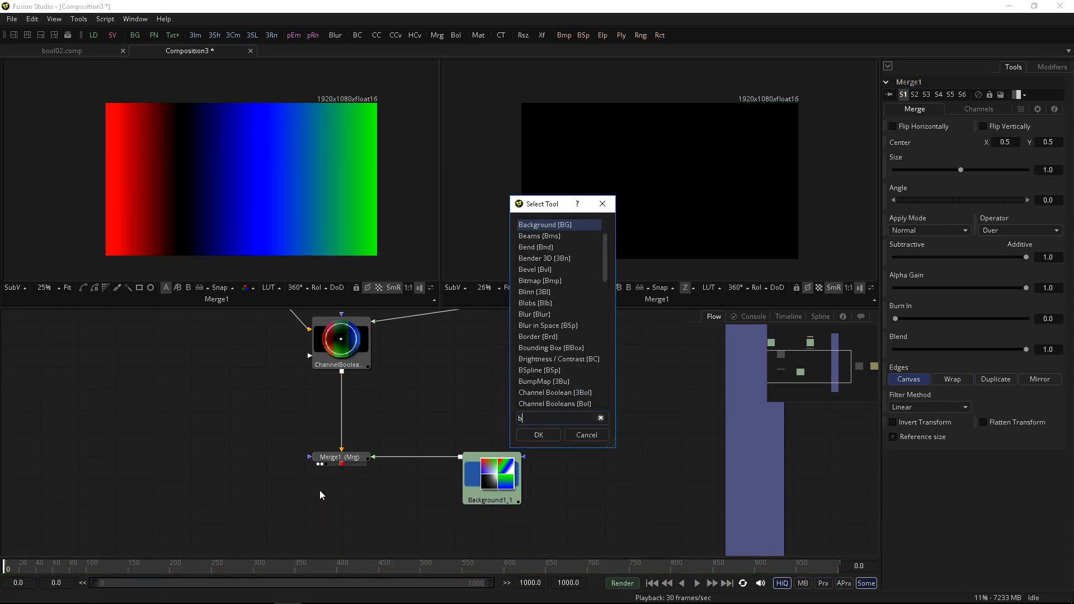
key(Return)
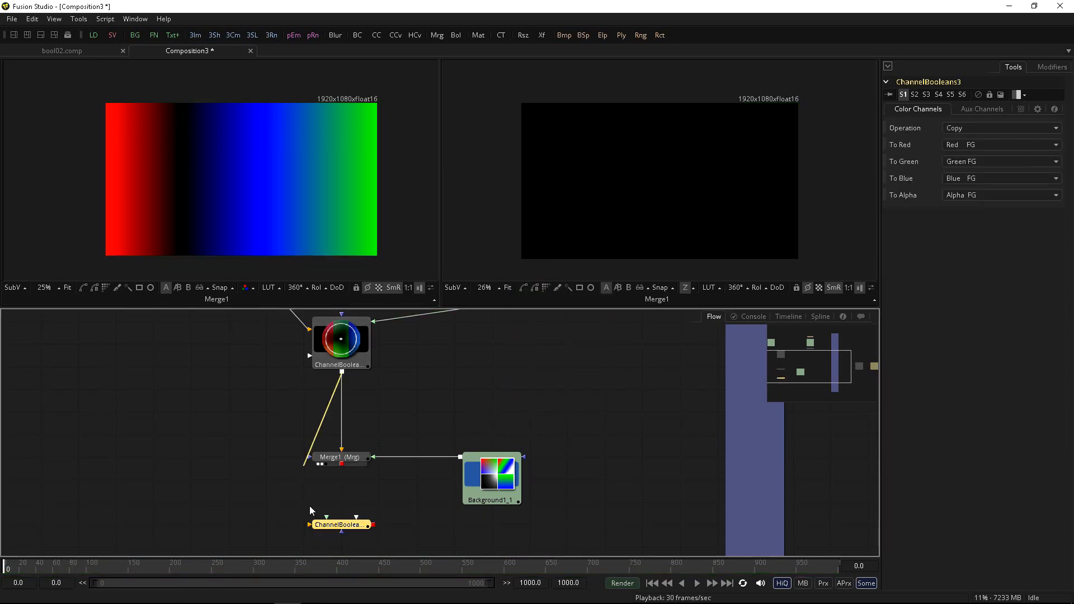
Connect ChannelBooleans1 and Merge1 to ChannelBooleans3, swapping its inputs so ChannelBooleans1 is the foreground and Merge1 the background
drag(332, 523, 258, 510)
mouse_move(330, 459)
mouse_down()
mouse_move(293, 498)
mouse_move(327, 466)
mouse_up()
click(269, 508)
key(ctrl+t)
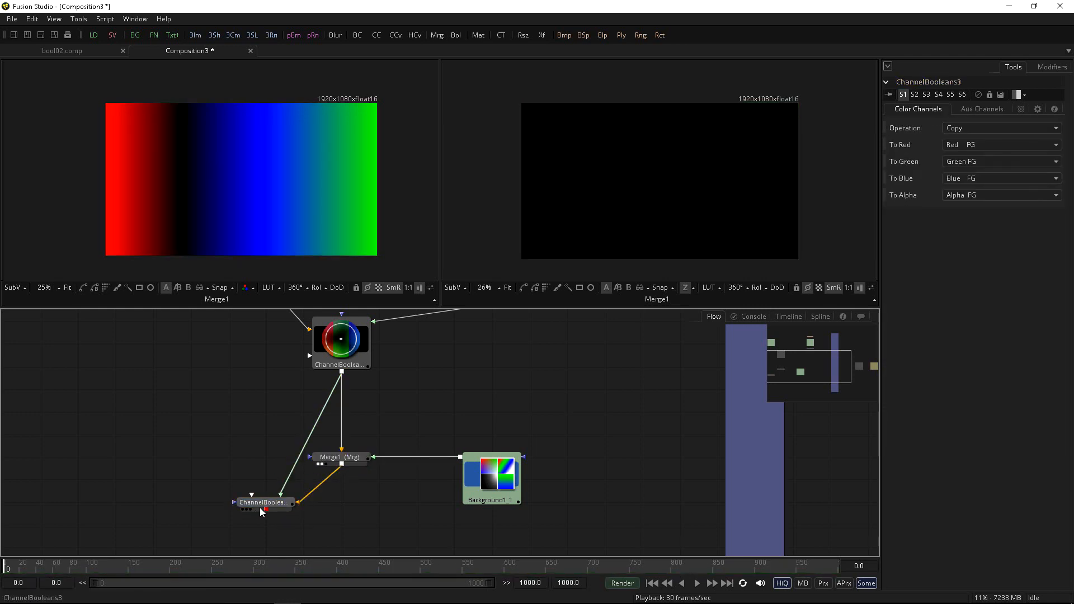
Place ChannelBooleans3 below Merge1 and route its foreground connection around the merge with two pipe routers
drag(269, 506, 291, 425)
alt+click(354, 494)
mouse_move(328, 526)
mouse_down()
mouse_move(329, 506)
mouse_move(328, 526)
mouse_up()
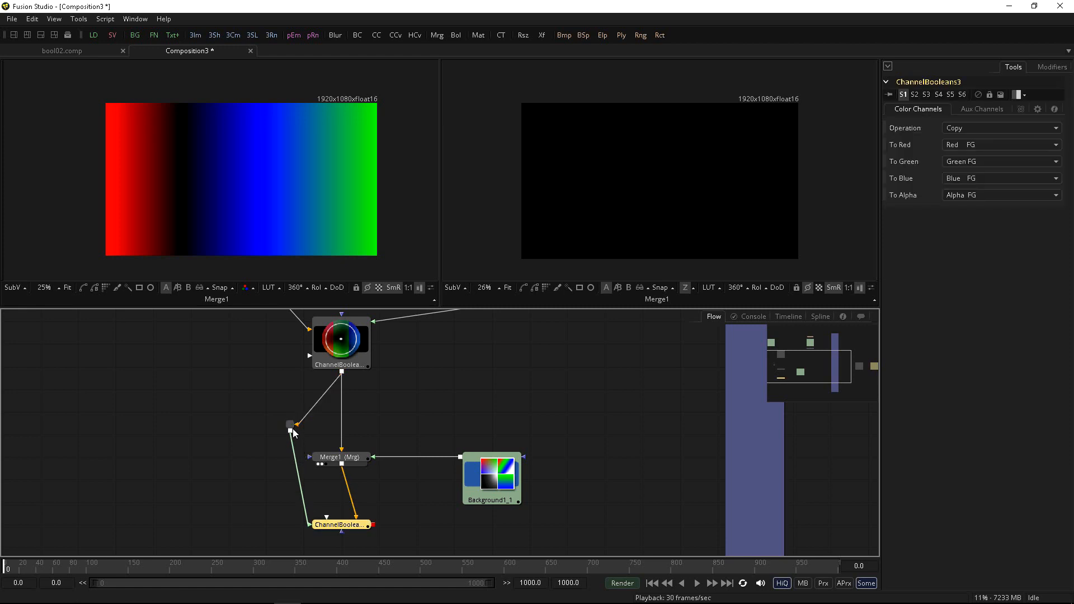
alt+click(301, 492)
drag(302, 492, 292, 495)
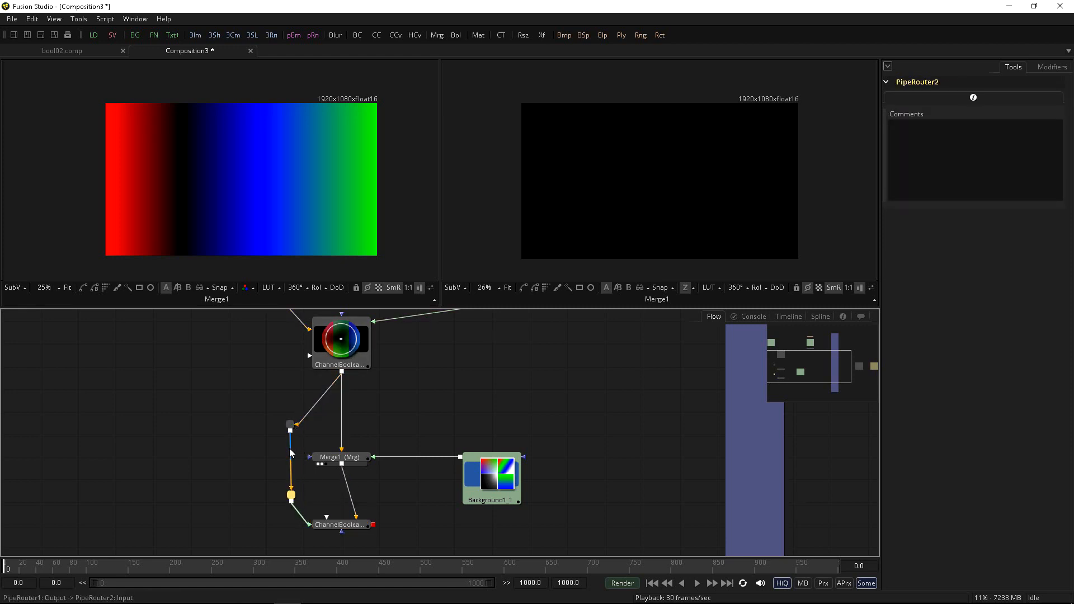
Set To Red, To Green, To Blue and To Alpha of ChannelBooleans3 to Do Nothing
click(325, 529)
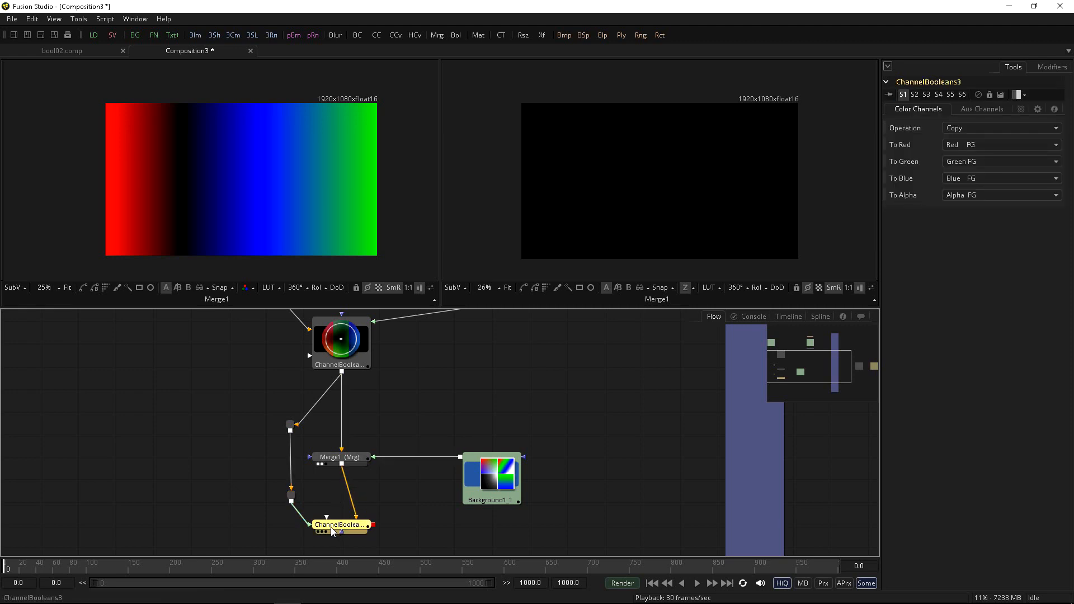
click(949, 145)
click(949, 166)
click(956, 162)
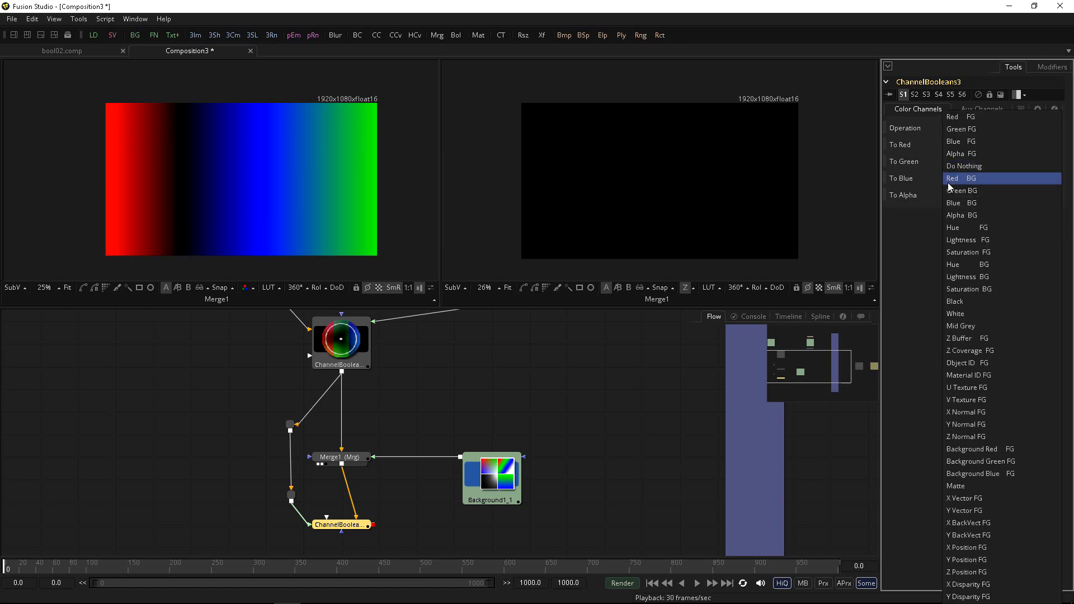
click(957, 166)
click(952, 179)
click(954, 166)
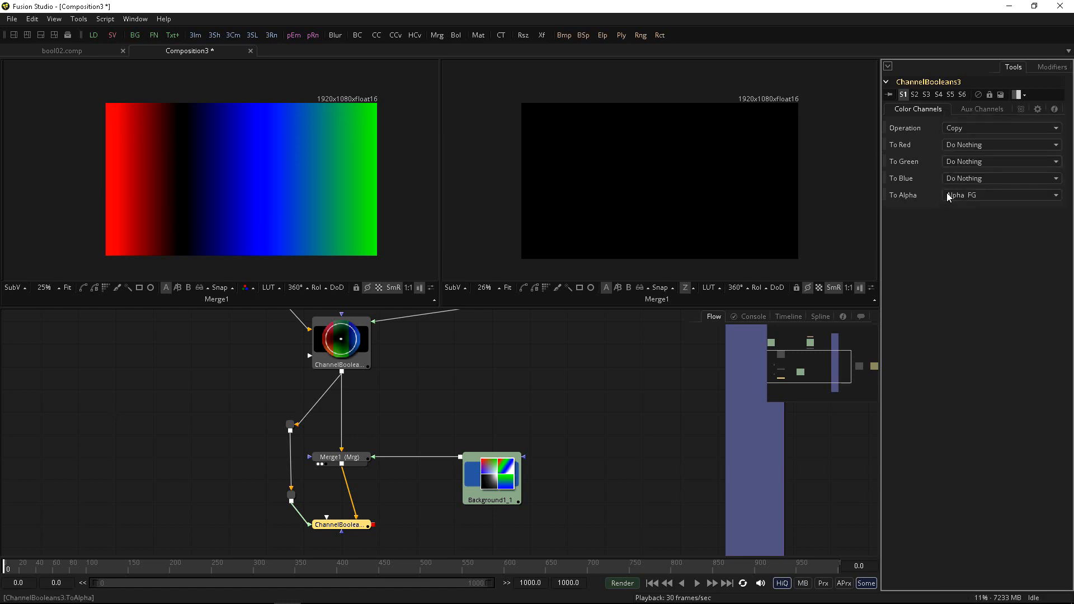
click(951, 197)
click(954, 166)
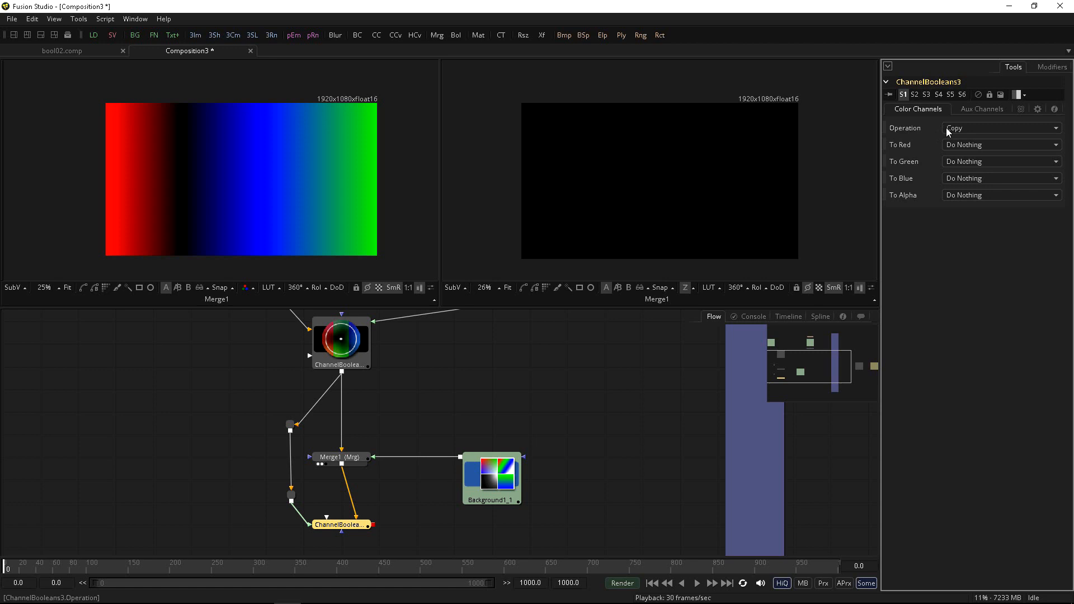
Enable the extra channels of ChannelBooleans3 and set To Z Buffer to Z Buffer FG
click(973, 109)
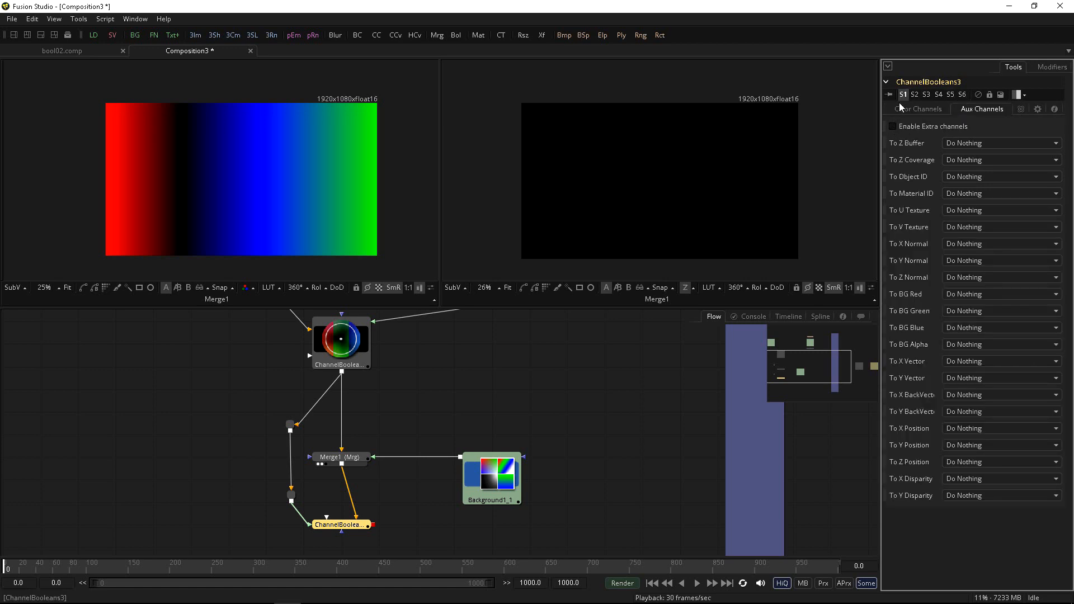
click(893, 126)
click(951, 143)
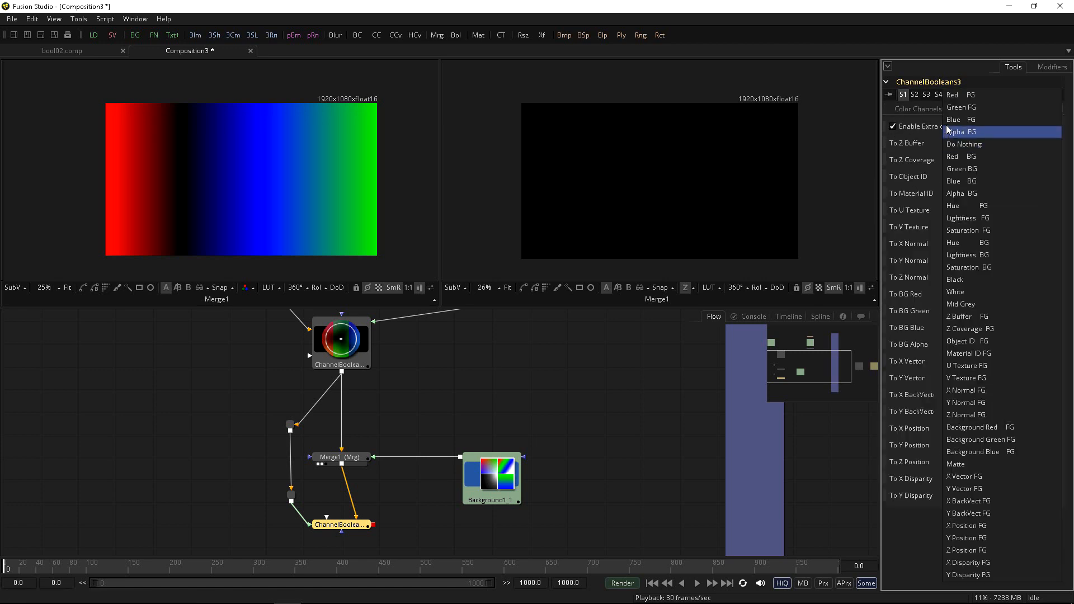
click(952, 316)
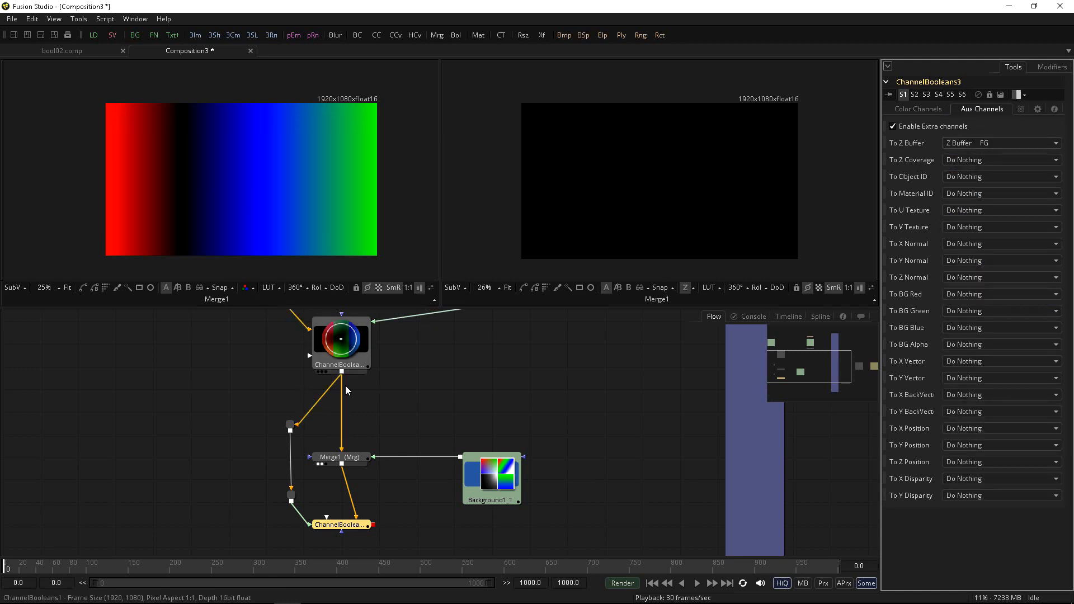
click(334, 524)
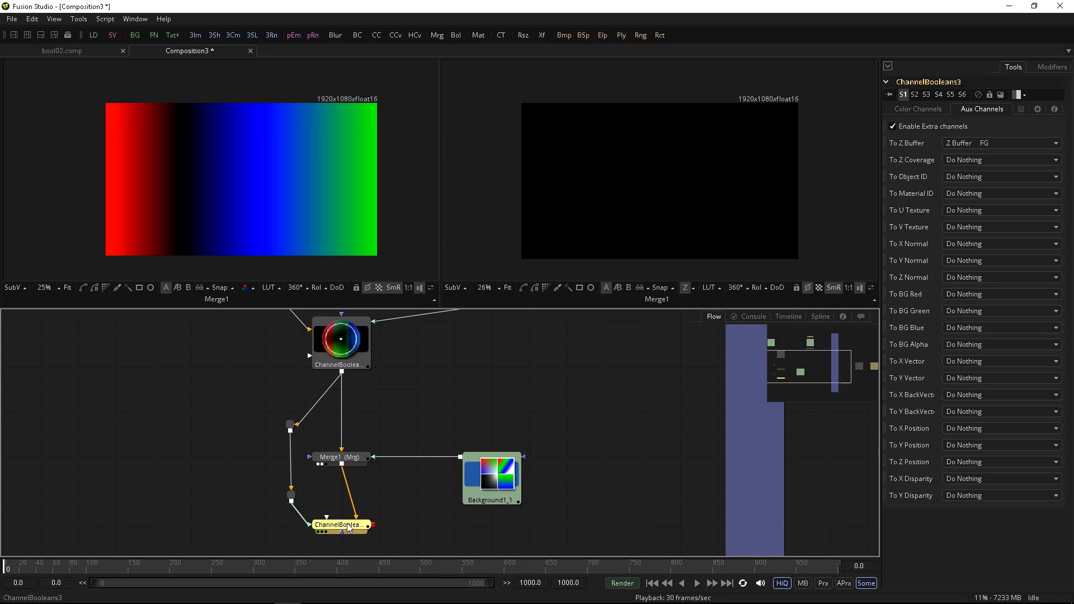
Show ChannelBooleans3 in the first viewer and check its Z channel
drag(337, 525, 221, 165)
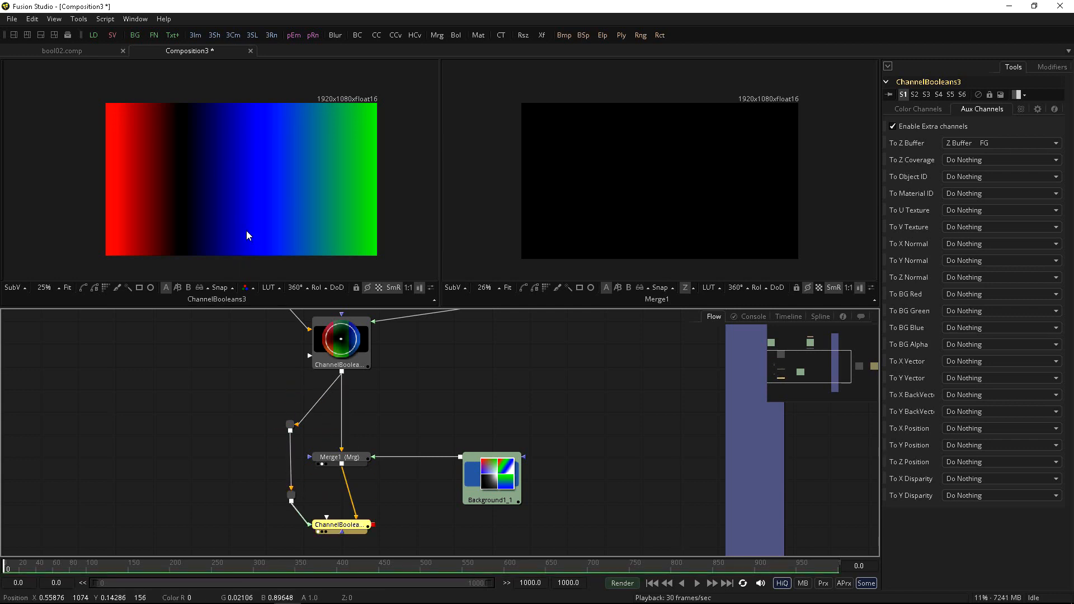
click(222, 232)
key(z)
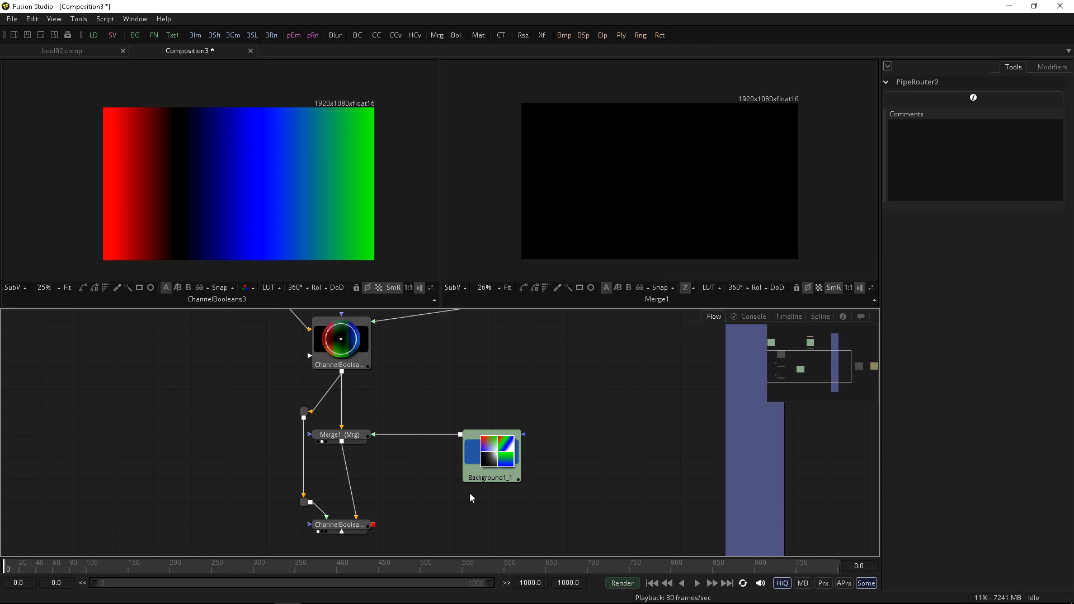
Bring the ChannelBooleans2 and ChannelBoolean1 nodes beyond the blue divider into close view
scroll(358, 448, down, 3)
drag(606, 448, 214, 443)
scroll(336, 459, up, 4)
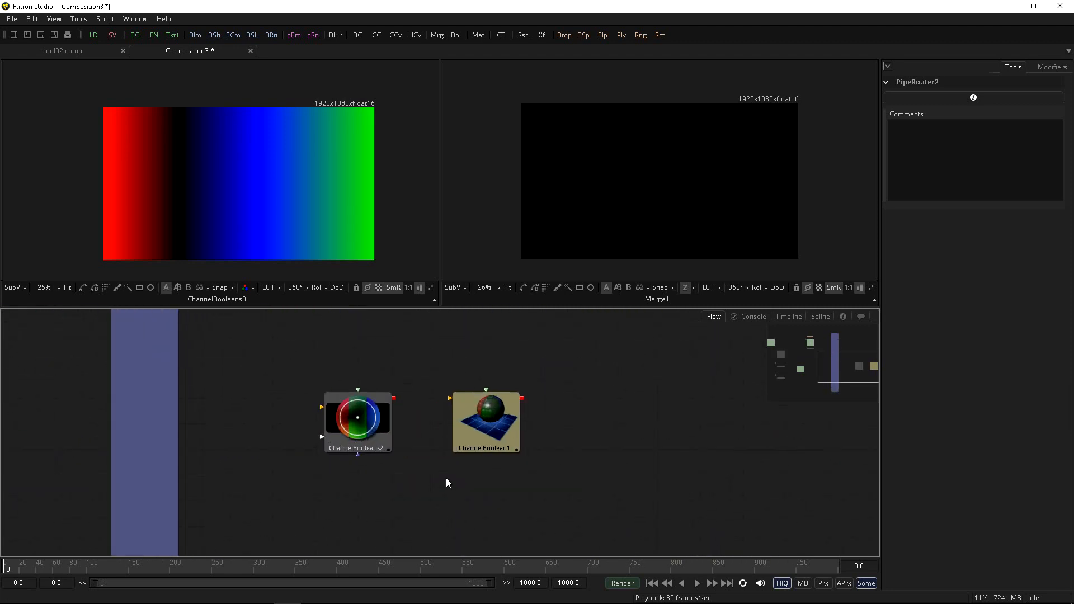
Open the controls of ChannelBooleans2 and ChannelBoolean1 together for comparison
drag(390, 487, 439, 508)
scroll(440, 508, up, 3)
click(381, 428)
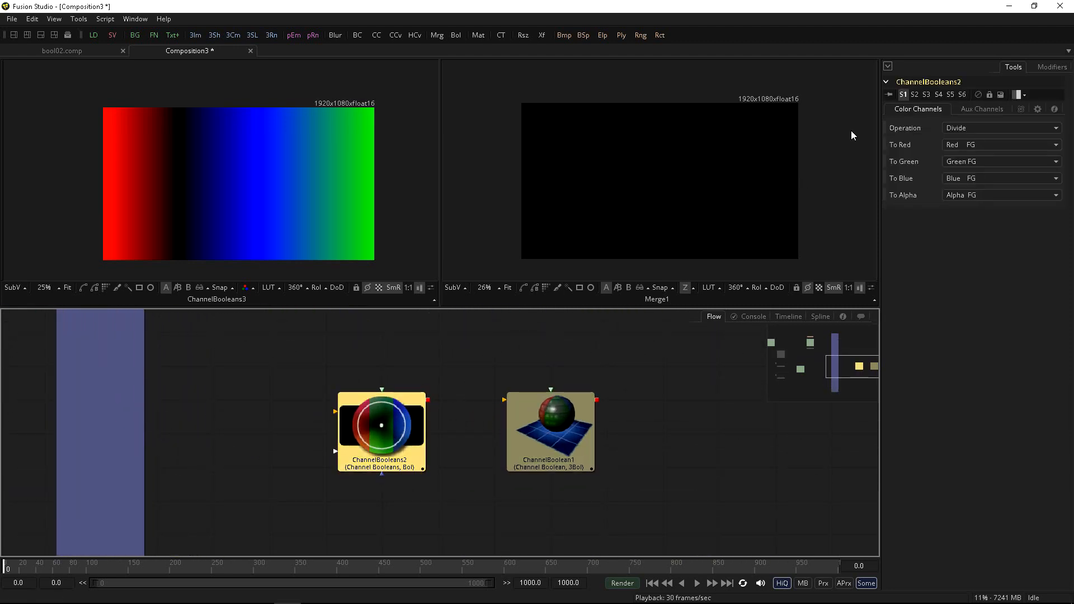
click(554, 414)
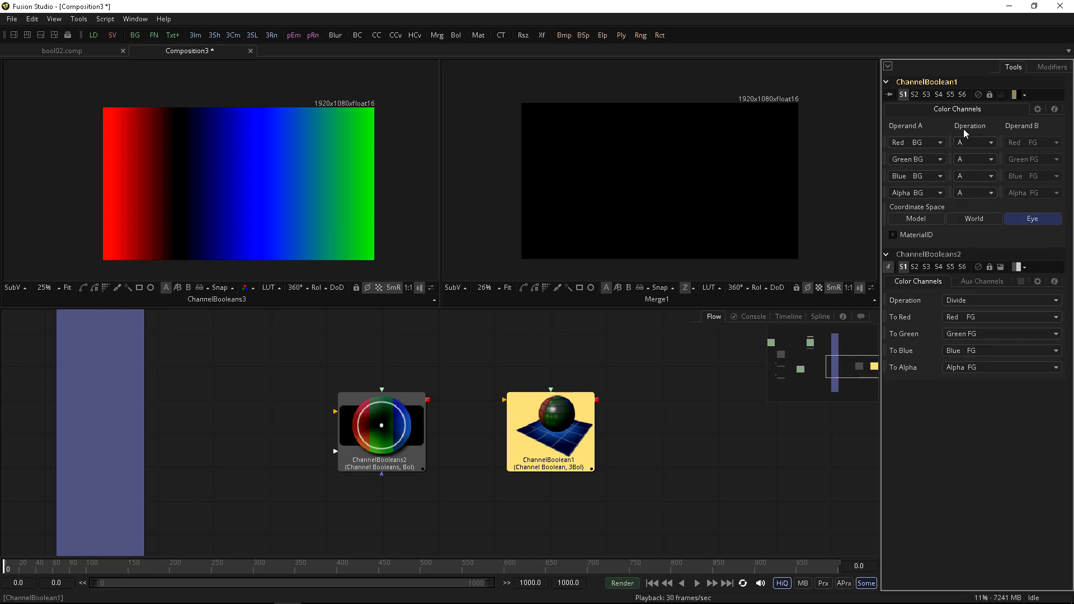
Set the Operation of ChannelBooleans2 to Copy and examine the operation choices of both boolean nodes
click(1001, 301)
click(954, 216)
click(974, 143)
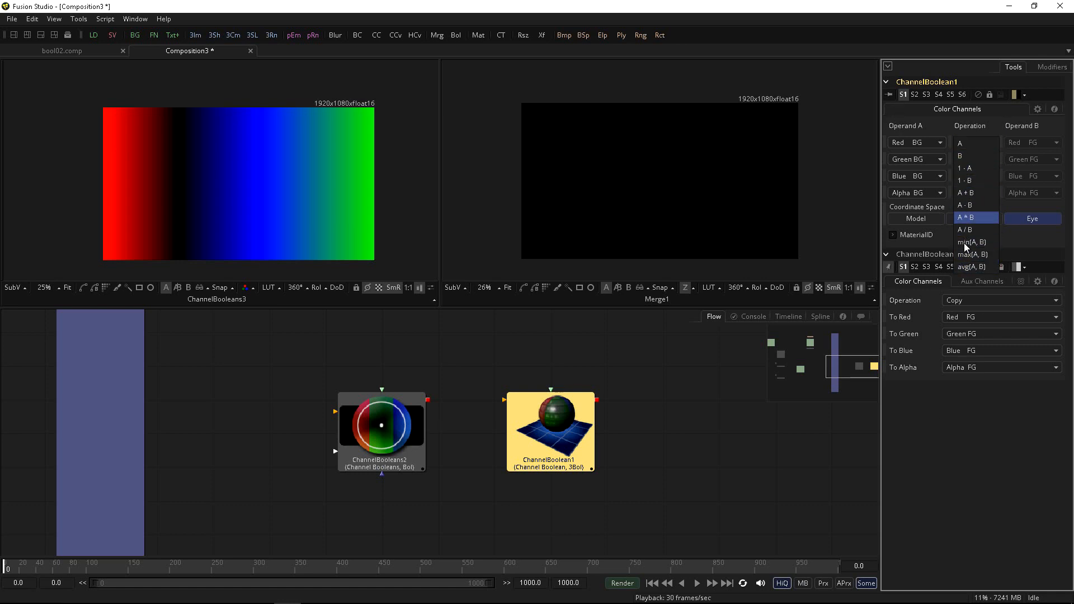
click(940, 354)
click(963, 301)
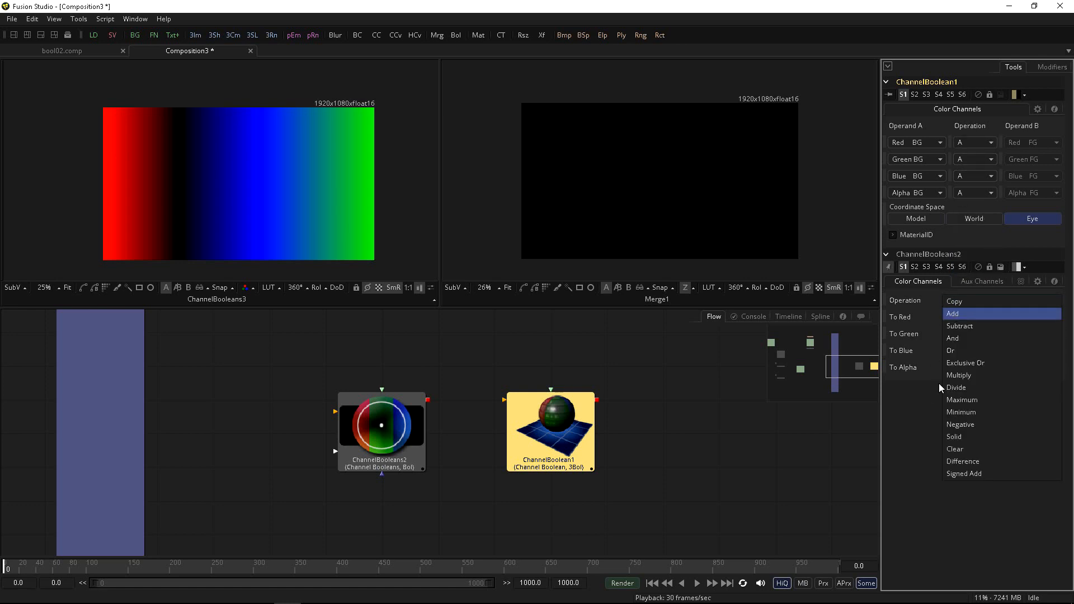
click(925, 411)
Set the red operation of ChannelBoolean1 to A + B and the Operation of ChannelBooleans2 to Add
click(959, 147)
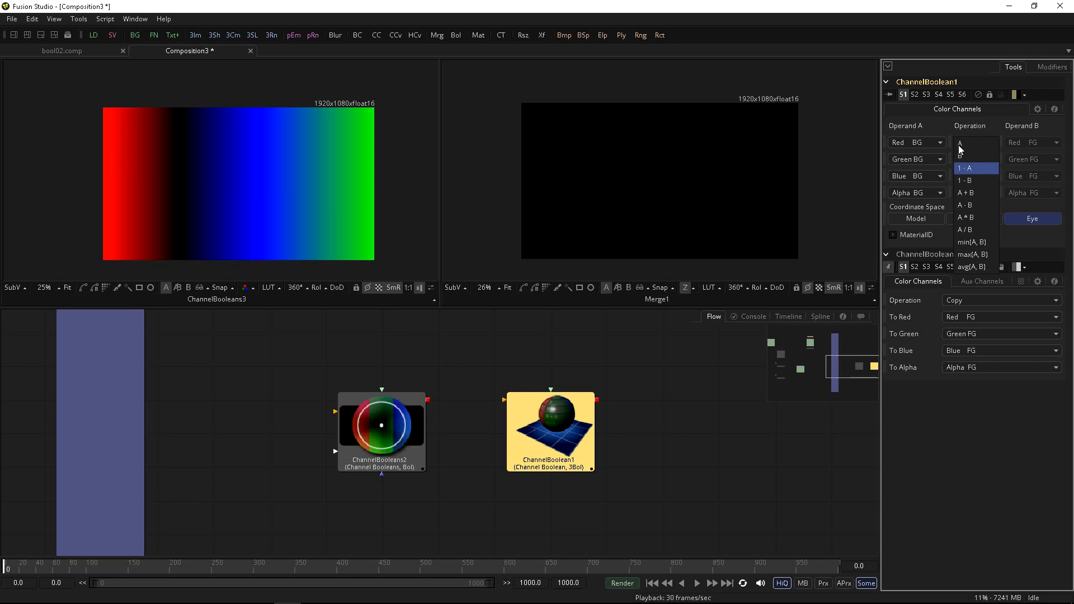
click(960, 193)
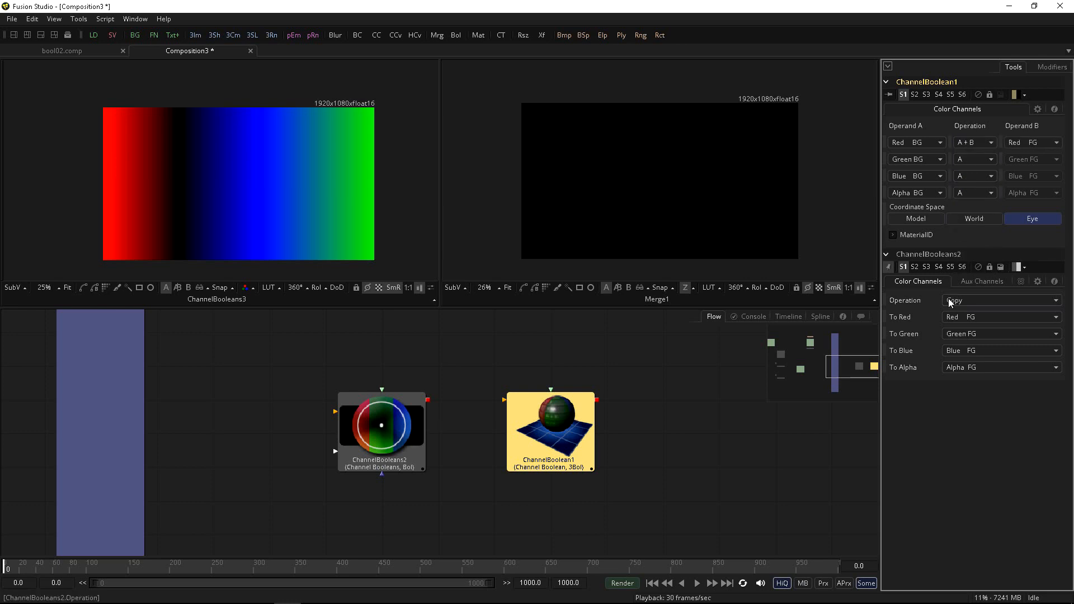
click(949, 302)
click(950, 316)
Set the red operation of ChannelBoolean1 to A - B and the Operation of ChannelBooleans2 to Subtract
click(963, 142)
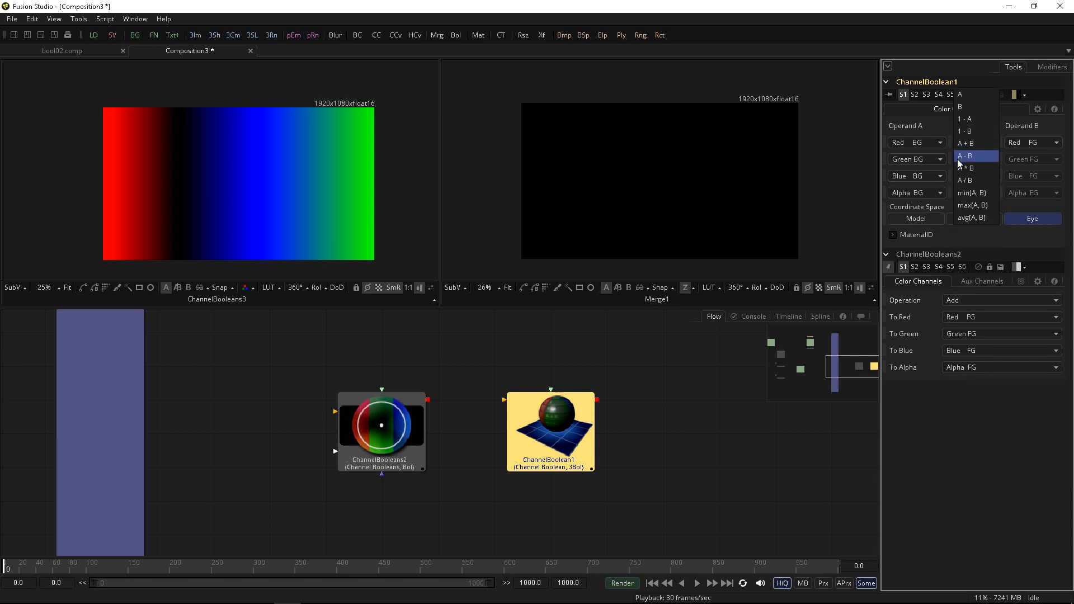
click(959, 159)
click(951, 300)
click(951, 330)
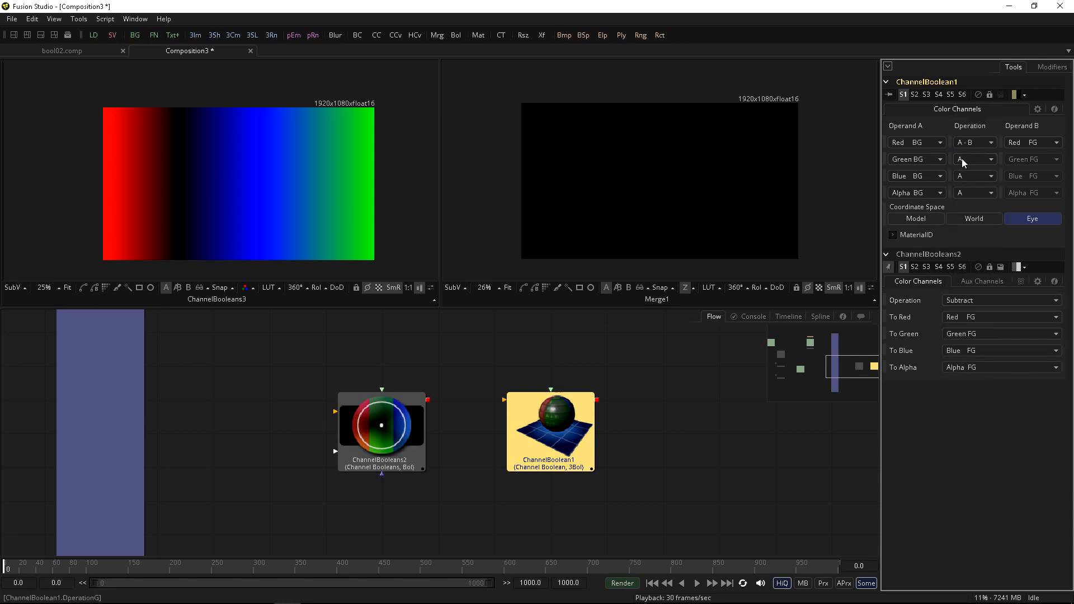
Set the red operation of ChannelBoolean1 to A * B and the Operation of ChannelBooleans2 to Multiply
click(963, 162)
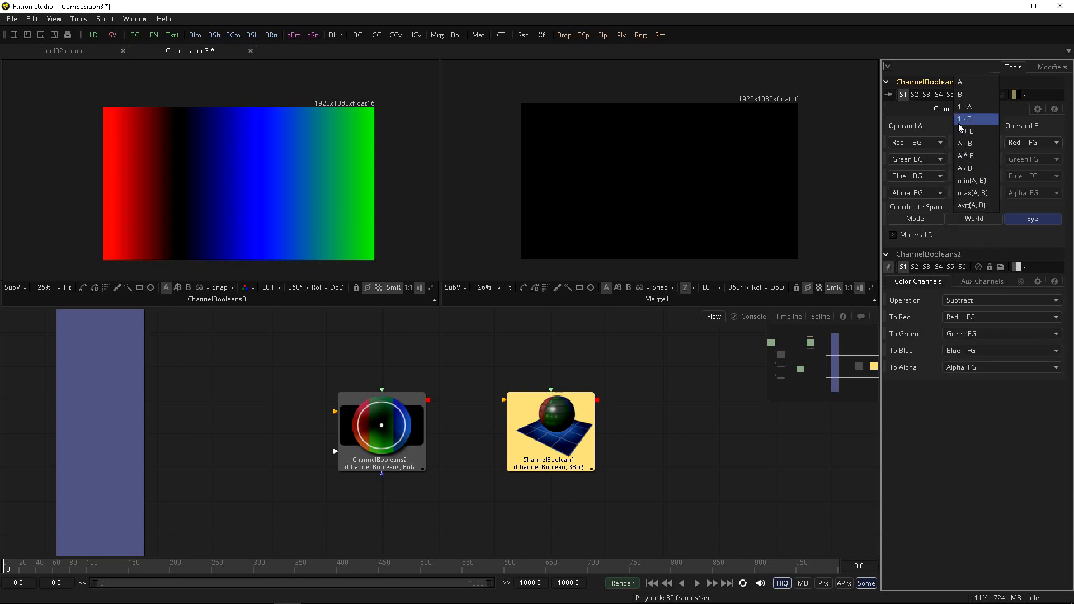
click(959, 157)
click(950, 301)
click(951, 349)
Set the red operation of ChannelBoolean1 to A / B and the Operation of ChannelBooleans2 to Divide
click(964, 144)
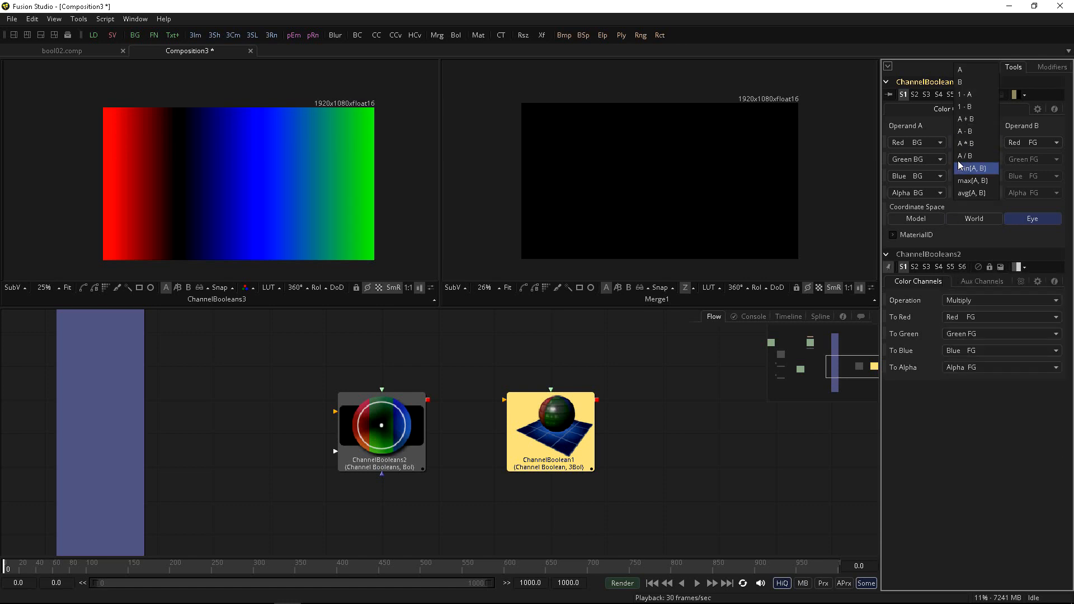
click(965, 156)
click(951, 301)
click(954, 303)
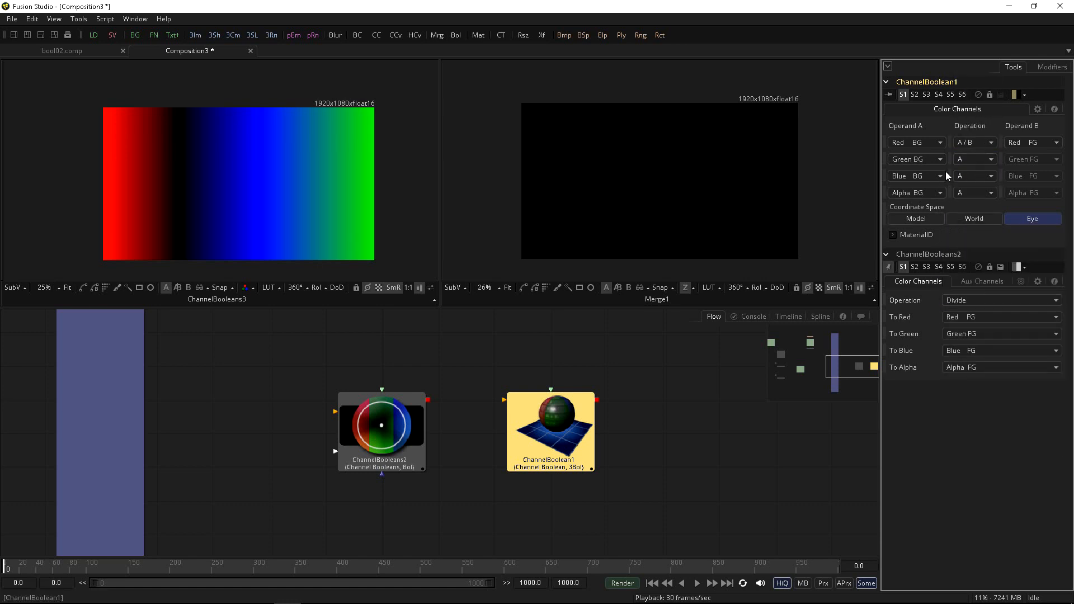
Compare the remaining operation choices of ChannelBoolean1, such as min, max and avg, with those of ChannelBooleans2
click(961, 144)
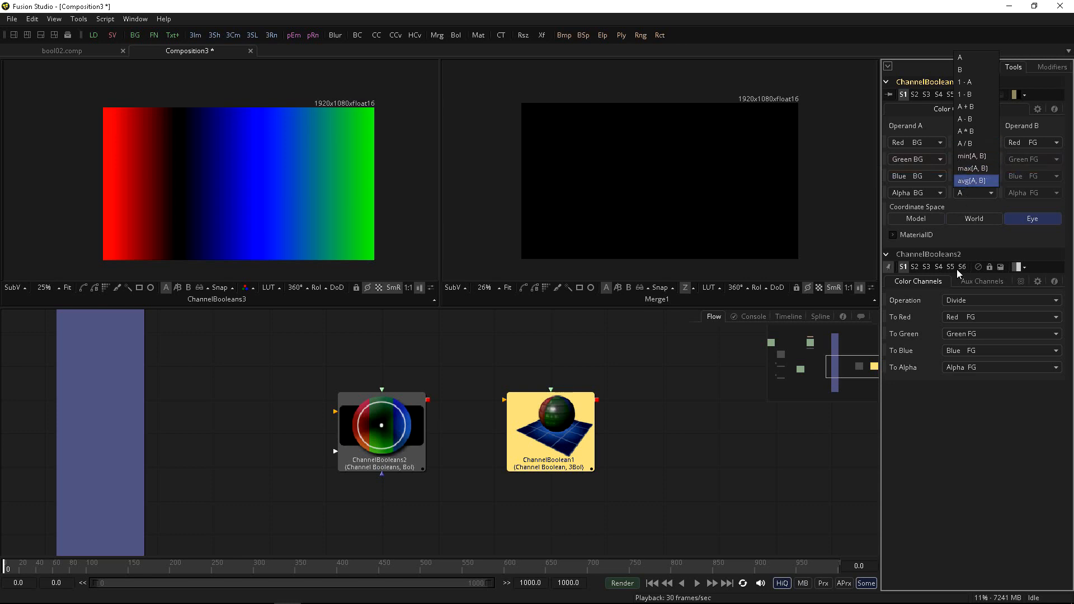
click(918, 458)
click(958, 301)
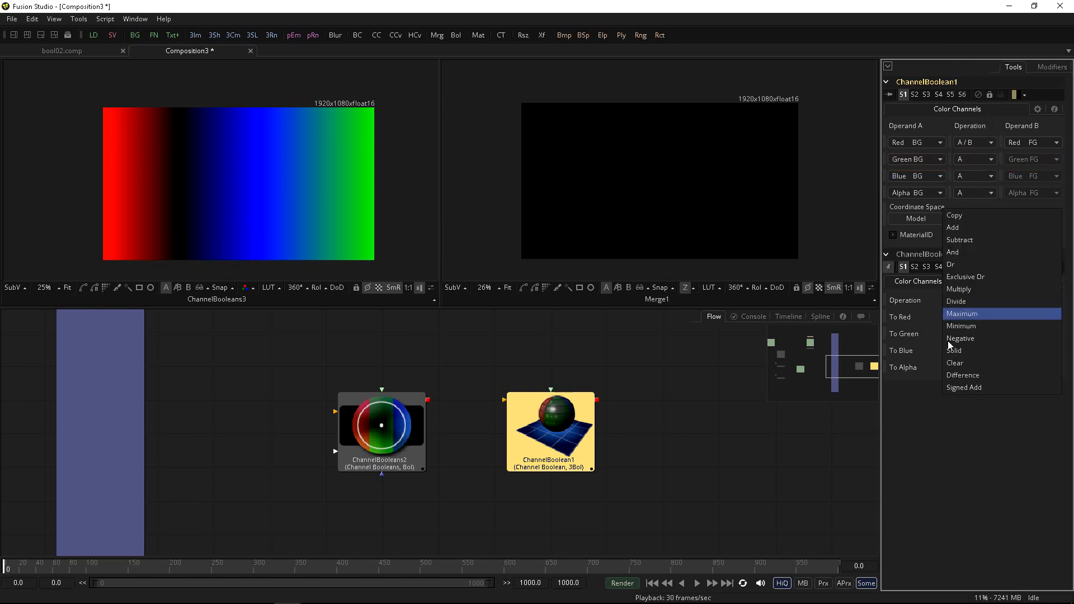
click(957, 301)
click(960, 192)
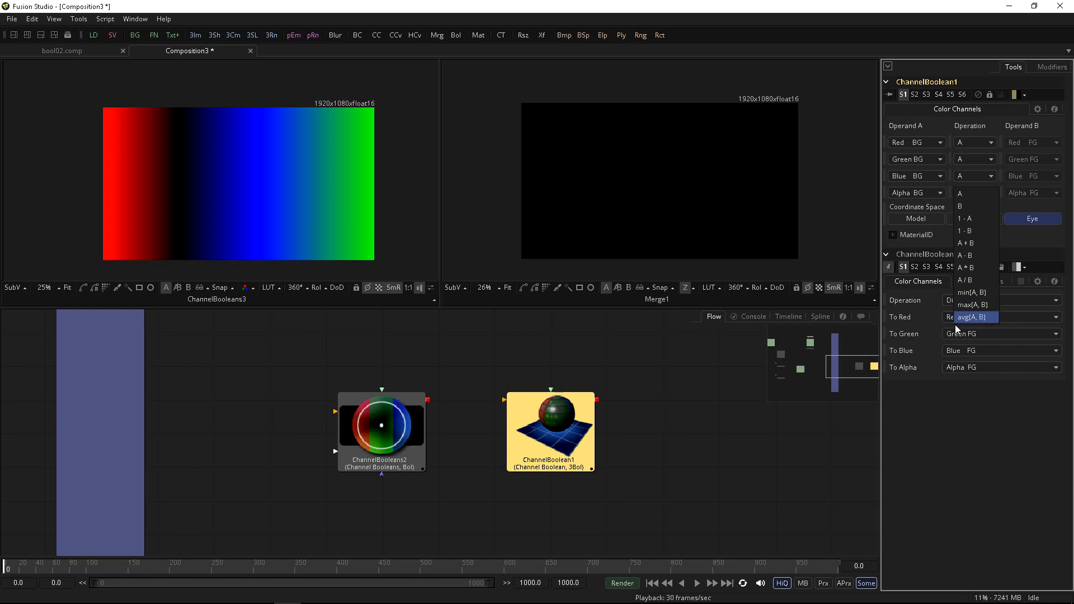
click(931, 391)
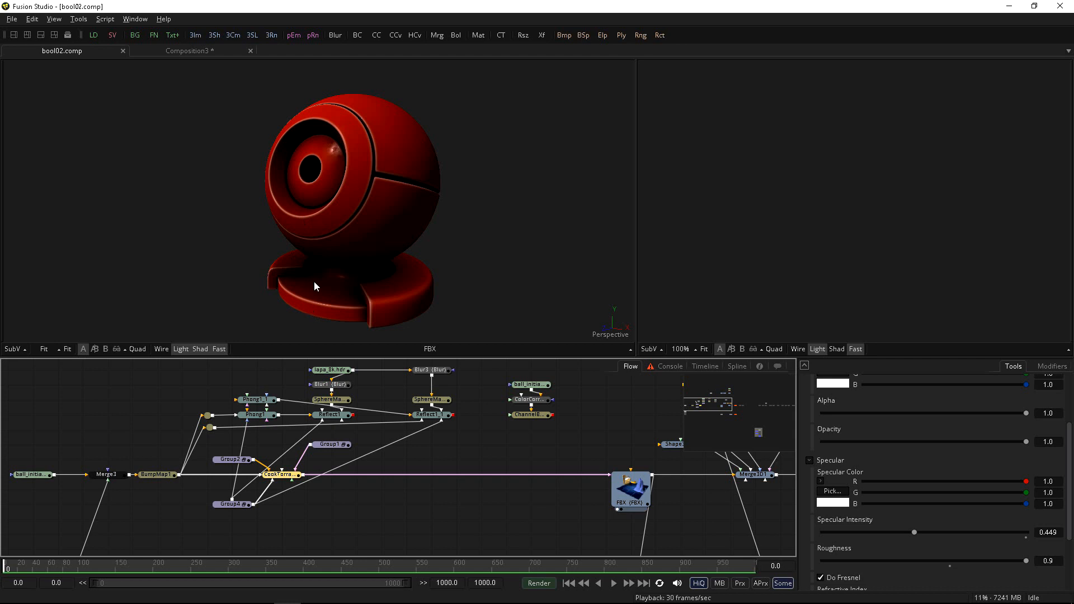
In bool02.comp, insert a 3D Channel Boolean [3Bol] node between the Cook Torrance material and the FBX node
drag(314, 281, 291, 239)
scroll(297, 239, down, 3)
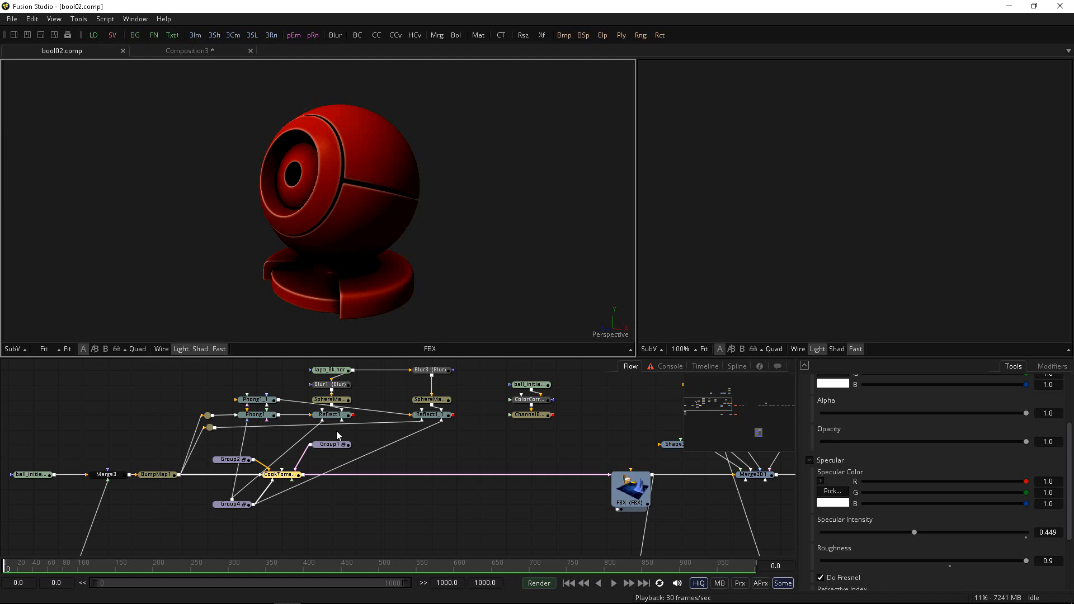
click(355, 497)
key(ctrl+space)
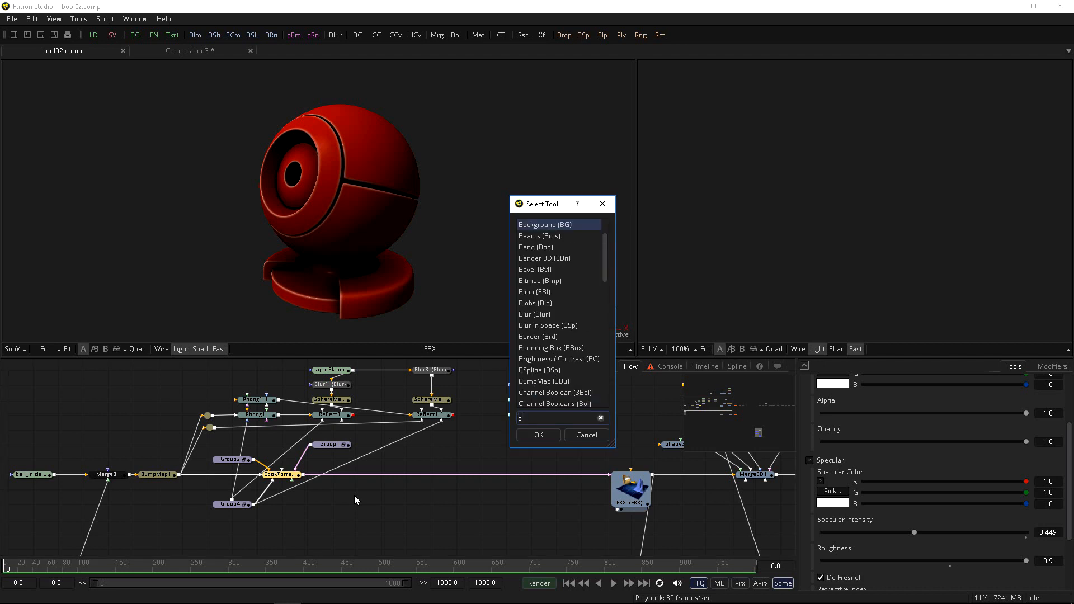
text(bol)
key(Up)
key(Return)
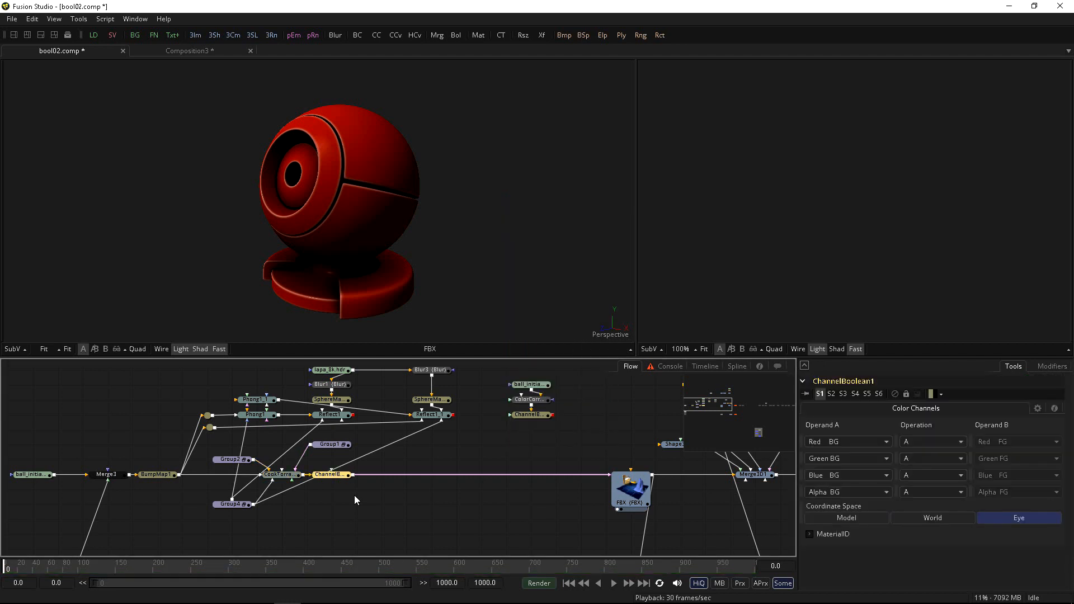
mouse_move(354, 495)
mouse_down()
mouse_move(378, 513)
mouse_move(360, 478)
mouse_up()
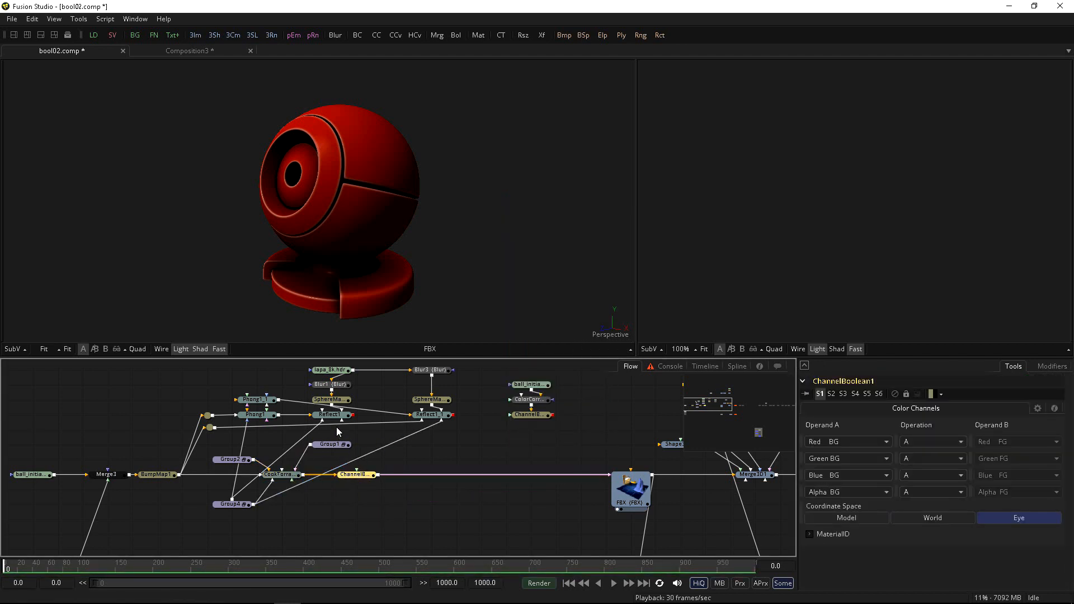
Show Reflect1 in the second viewer and connect its output to the foreground input of ChannelBoolean1
drag(330, 415, 733, 246)
drag(352, 415, 366, 482)
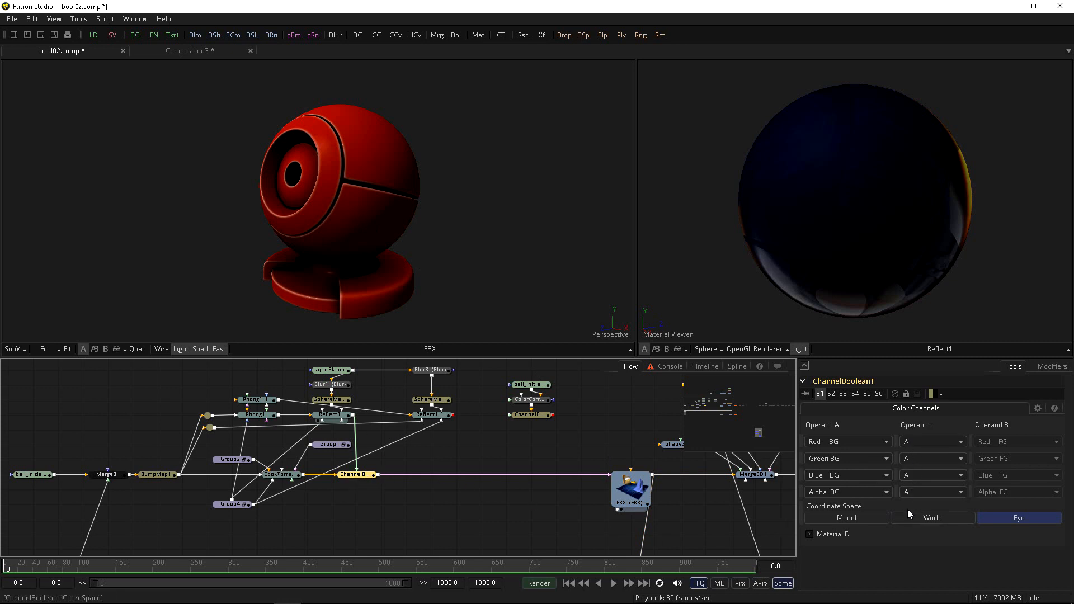
Set the red, green and blue operations of ChannelBoolean1 to A + B and inspect the shaded ball
click(908, 442)
click(910, 492)
click(912, 443)
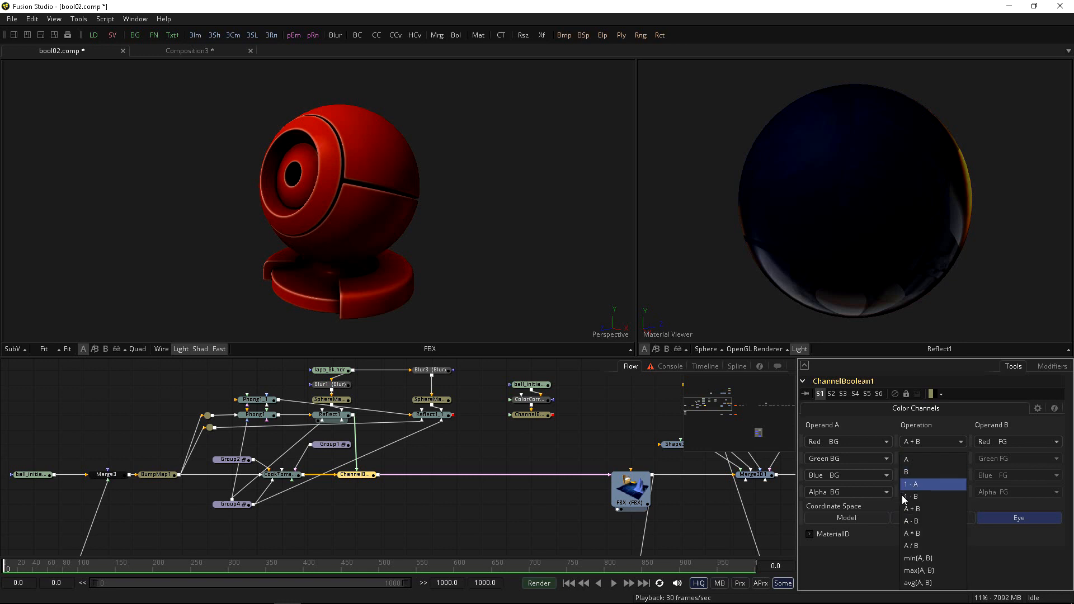
click(905, 512)
click(906, 477)
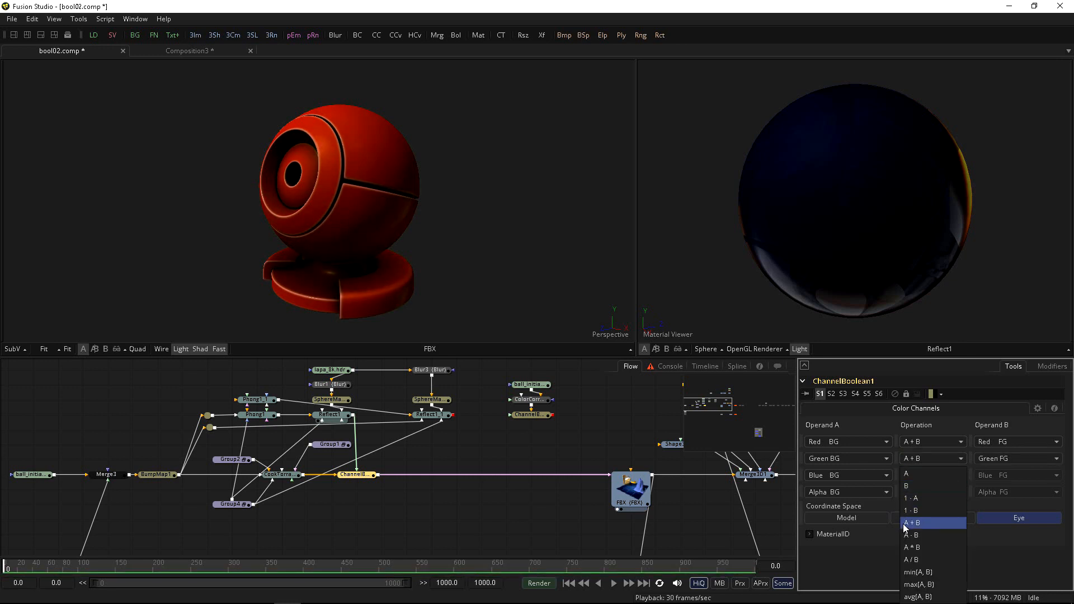
click(905, 526)
drag(322, 219, 353, 313)
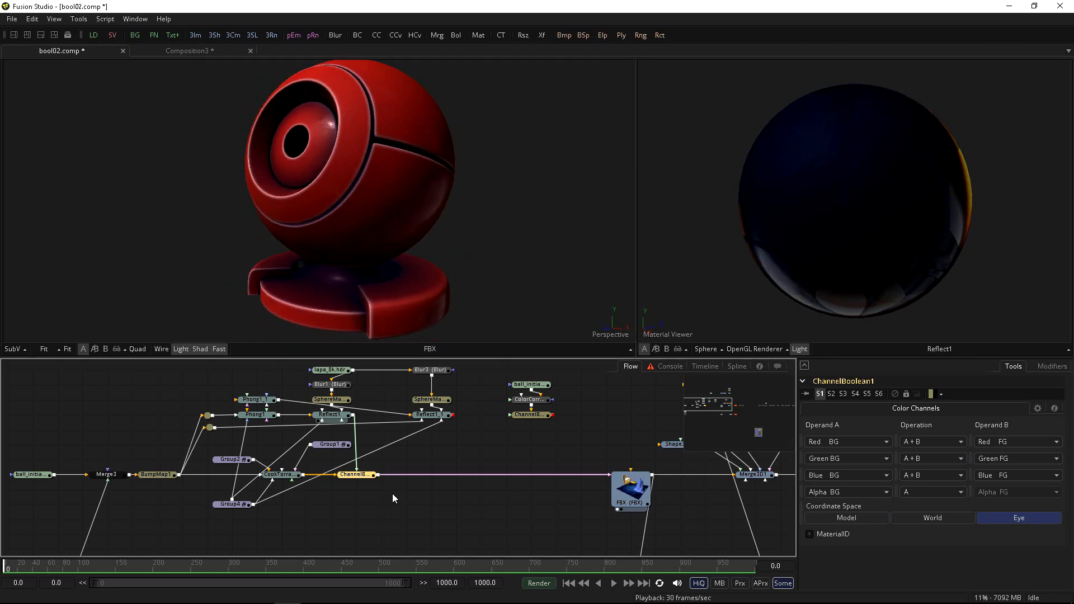
Paste a copy of the Channel Boolean node before FBX and connect Reflect1_1 as its foreground material
key(ctrl+v)
drag(419, 474, 445, 478)
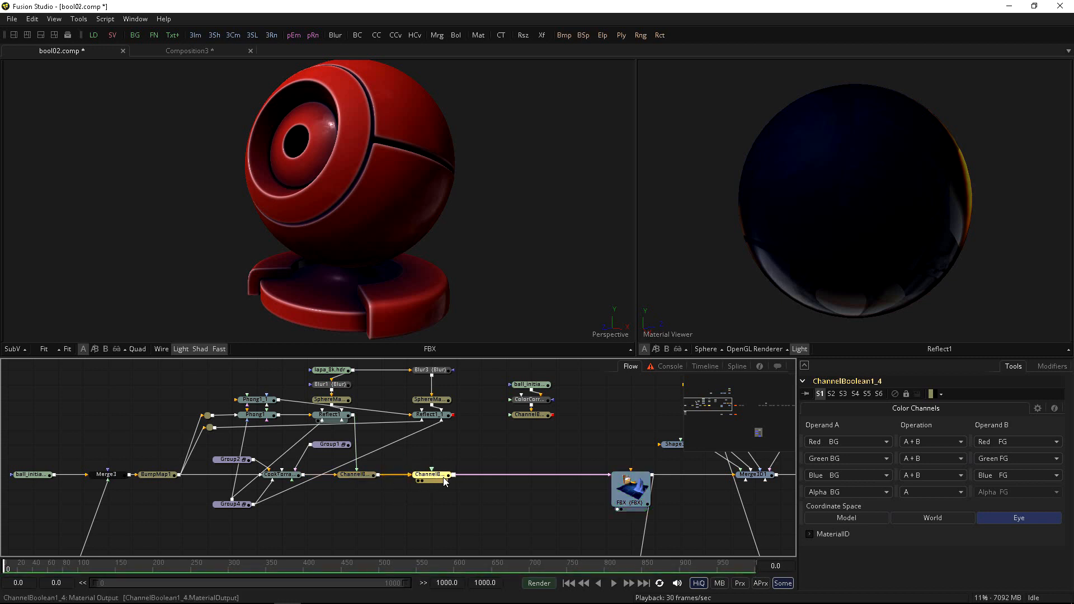
drag(455, 415, 442, 479)
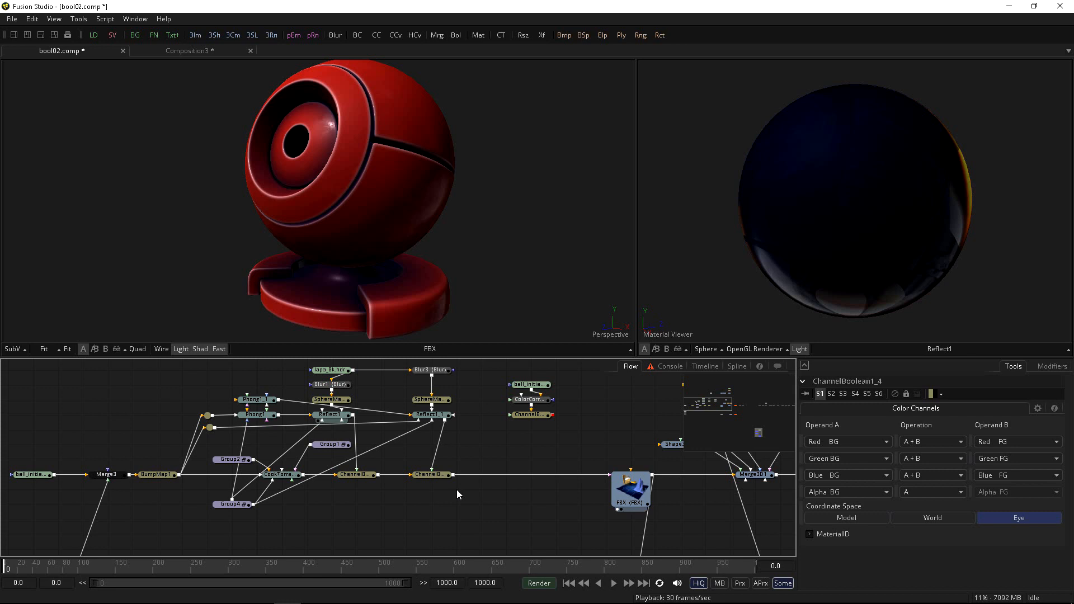
Preview ChannelBoolean1_4 and FBX in the first viewer, and show Reflect1_1 in the second viewer
click(431, 475)
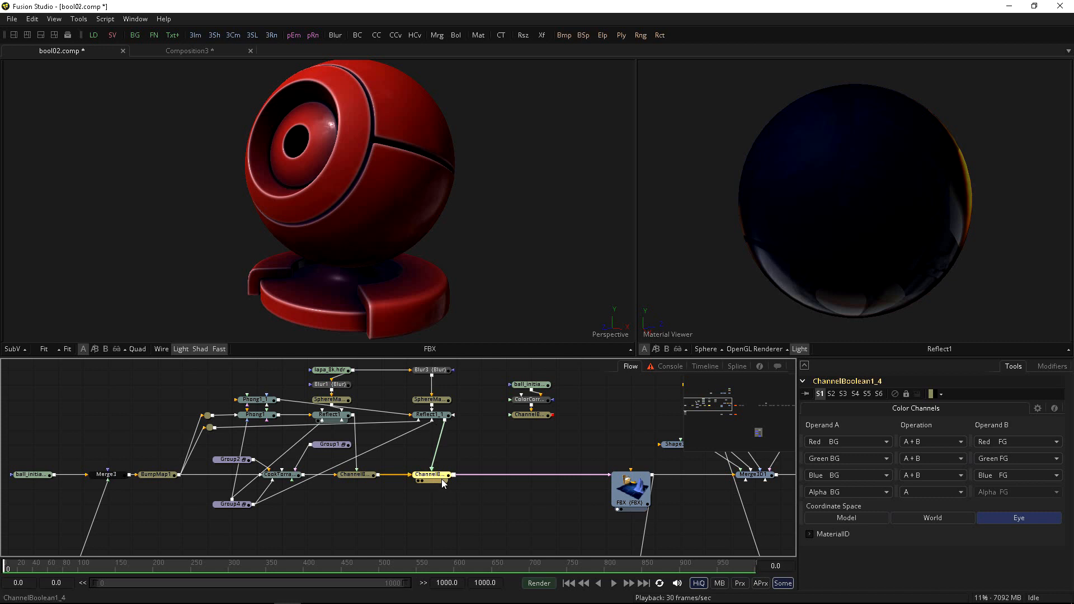
drag(375, 259, 374, 257)
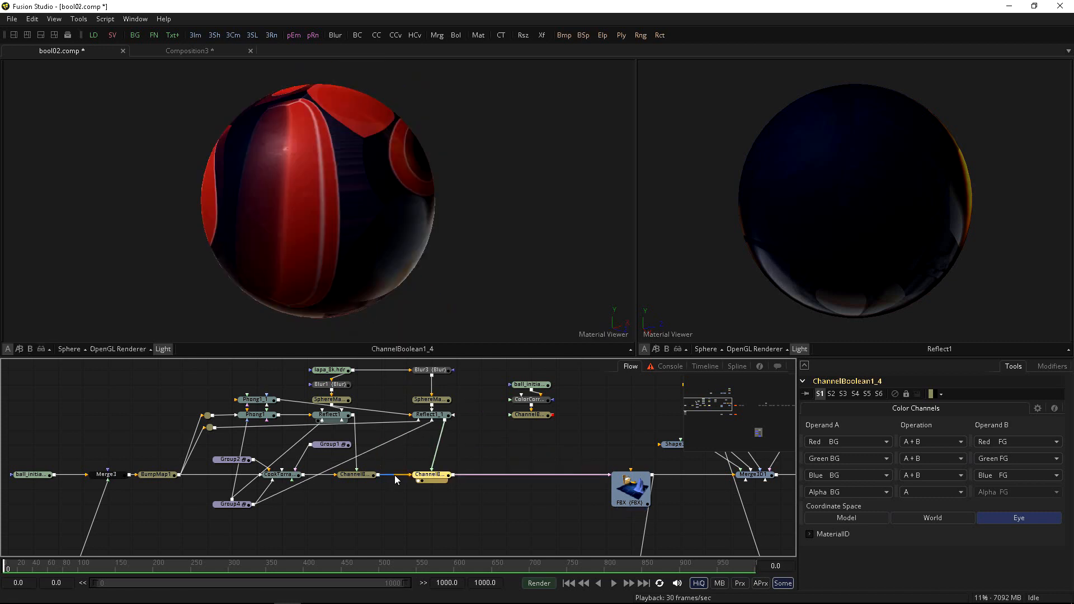
drag(629, 488, 486, 296)
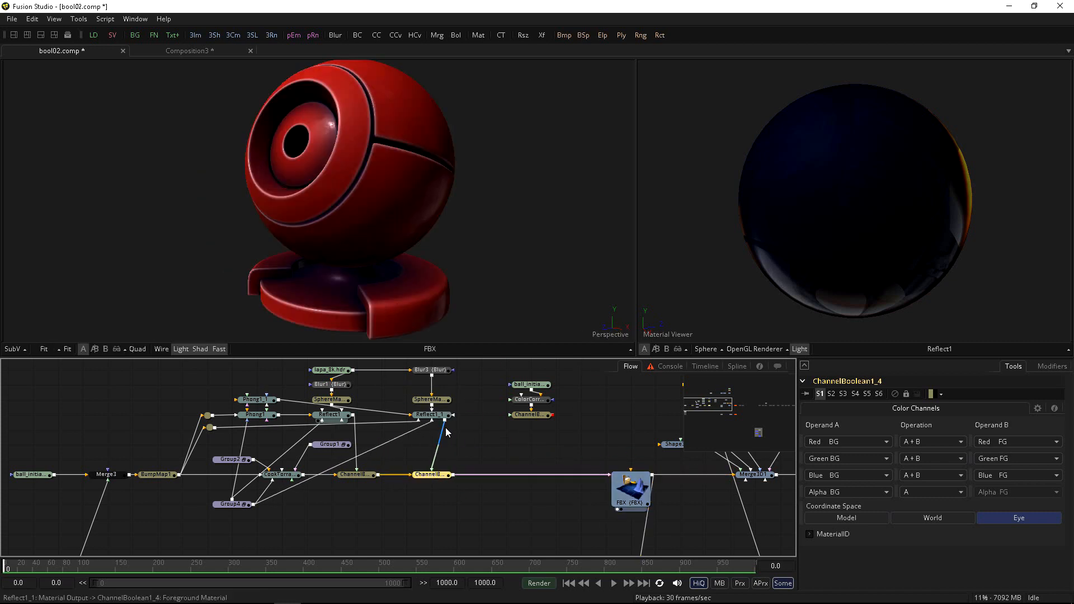
drag(442, 415, 787, 255)
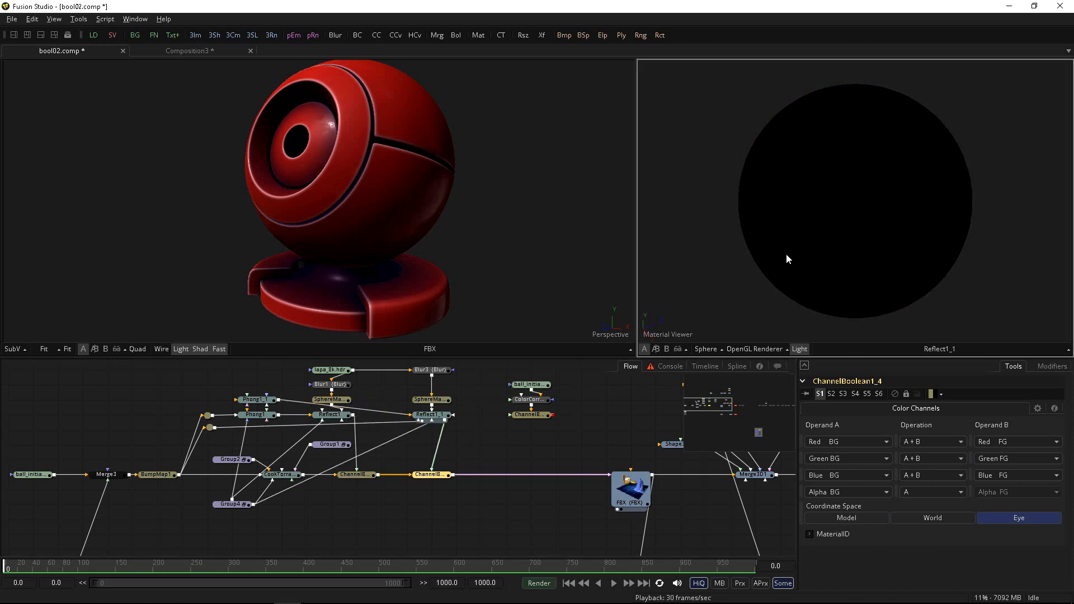
mouse_move(434, 475)
mouse_down()
mouse_move(435, 444)
mouse_move(436, 477)
mouse_up()
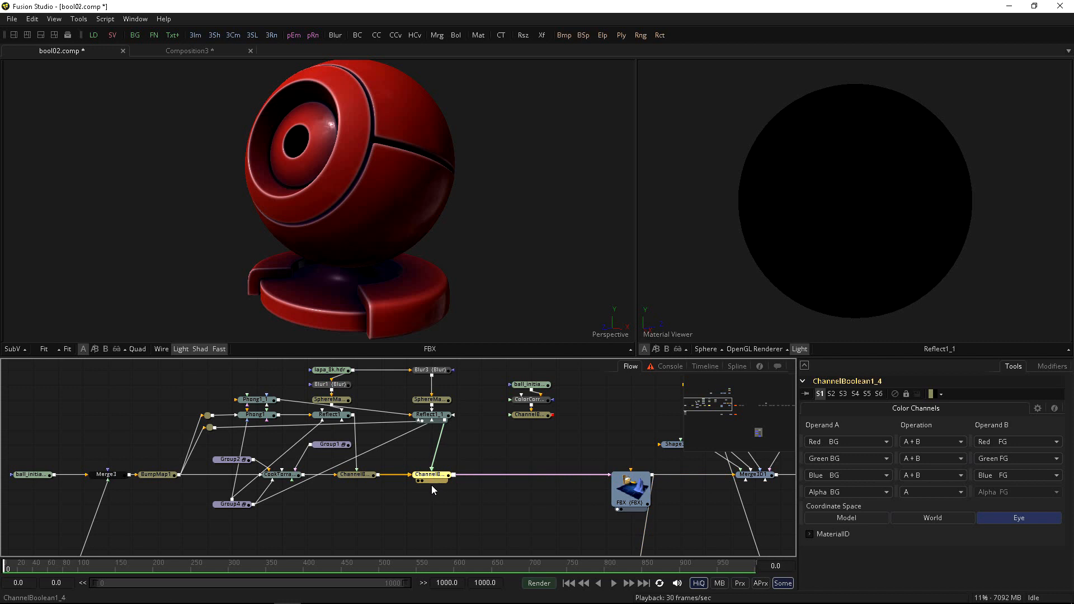
Set the Glancing Strength of Reflect1_1 to 0.556 and inspect the reflection on the ball
click(431, 415)
drag(834, 474, 932, 505)
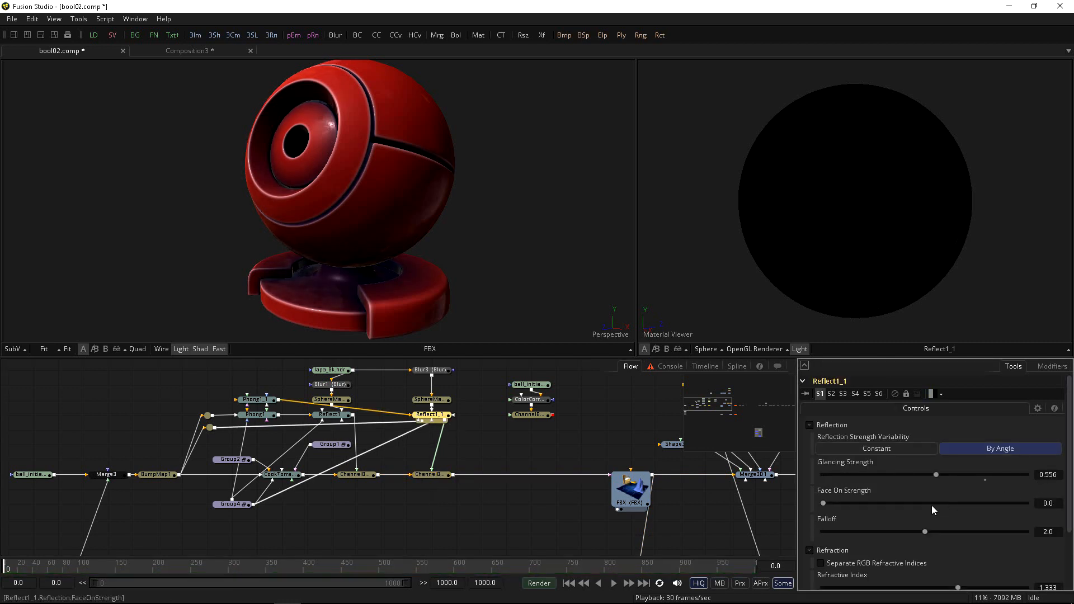
drag(559, 476, 508, 485)
drag(319, 254, 296, 257)
drag(348, 527, 408, 522)
drag(548, 504, 461, 508)
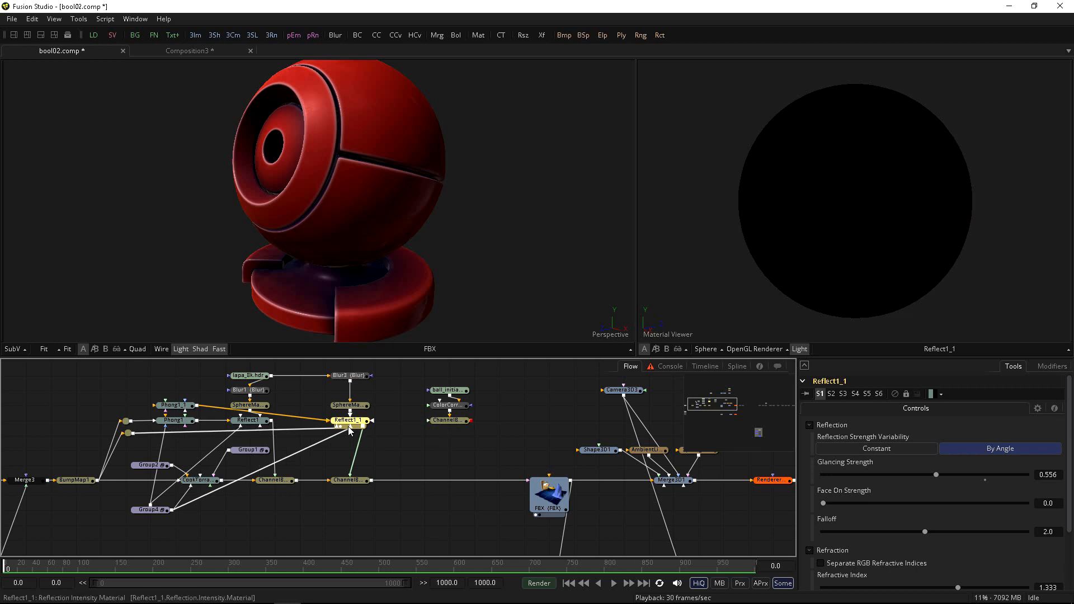
Insert ChannelBoolean1_3 into the connection between ChannelBoolean1_4 and FBX, moving its emissive loader and color corrector along with it
click(443, 421)
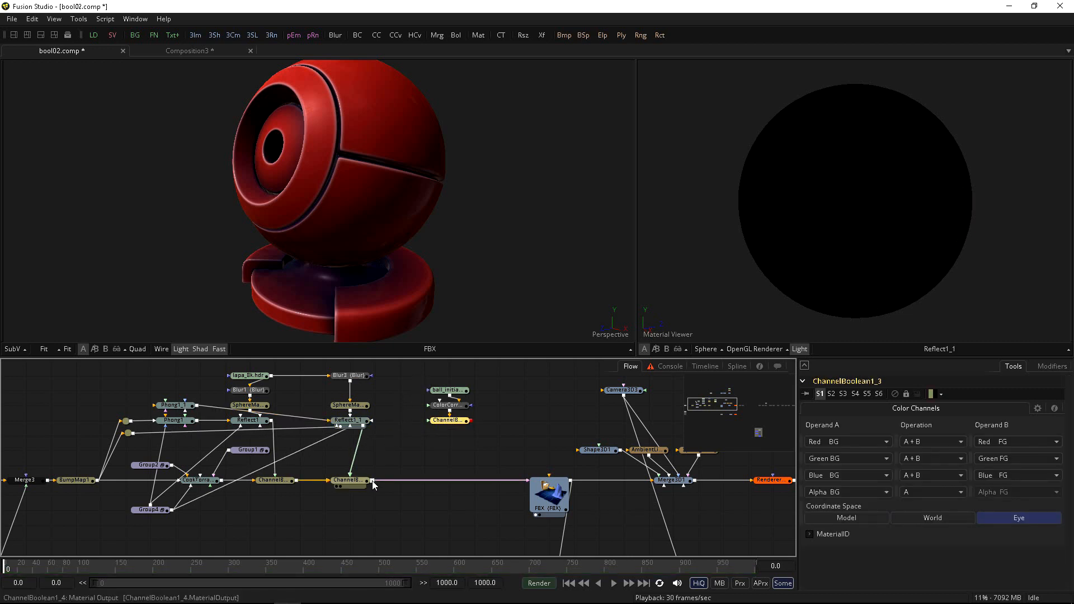
drag(447, 425, 445, 441)
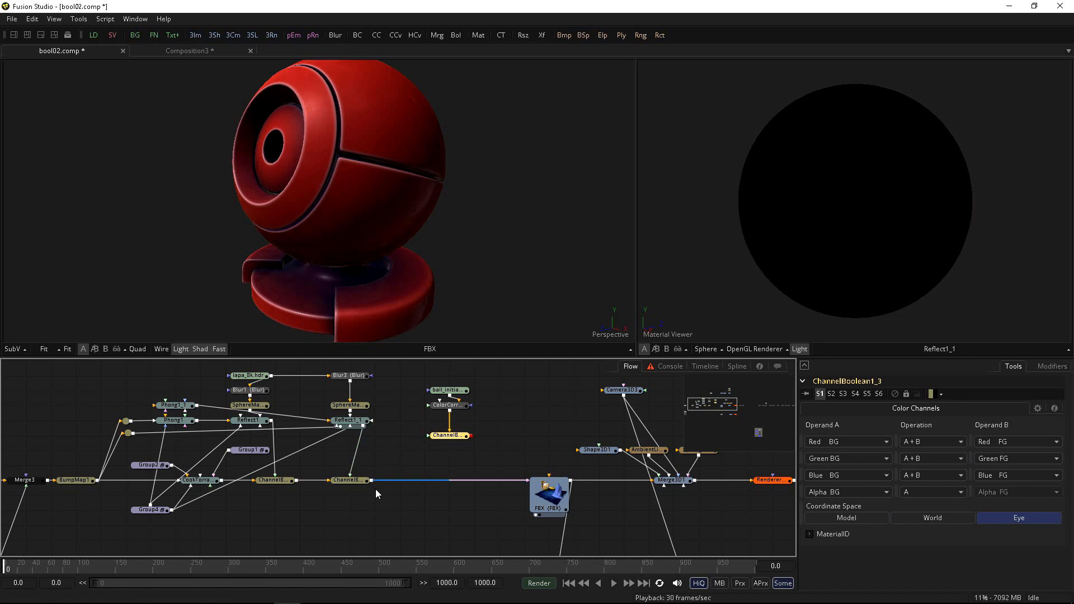
drag(426, 377, 456, 457)
drag(441, 438, 439, 487)
drag(471, 450, 454, 481)
drag(437, 437, 436, 423)
drag(423, 336, 263, 267)
drag(455, 467, 456, 482)
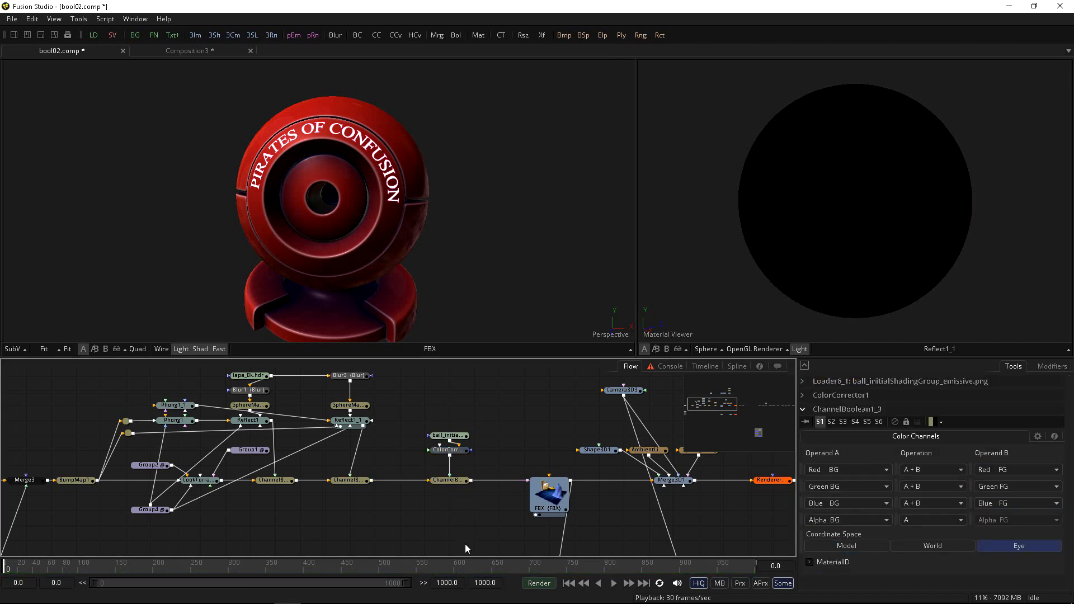
Inspect the ball and the Phong1 settings, and show Renderer3D1 in the second viewer
drag(353, 311, 364, 240)
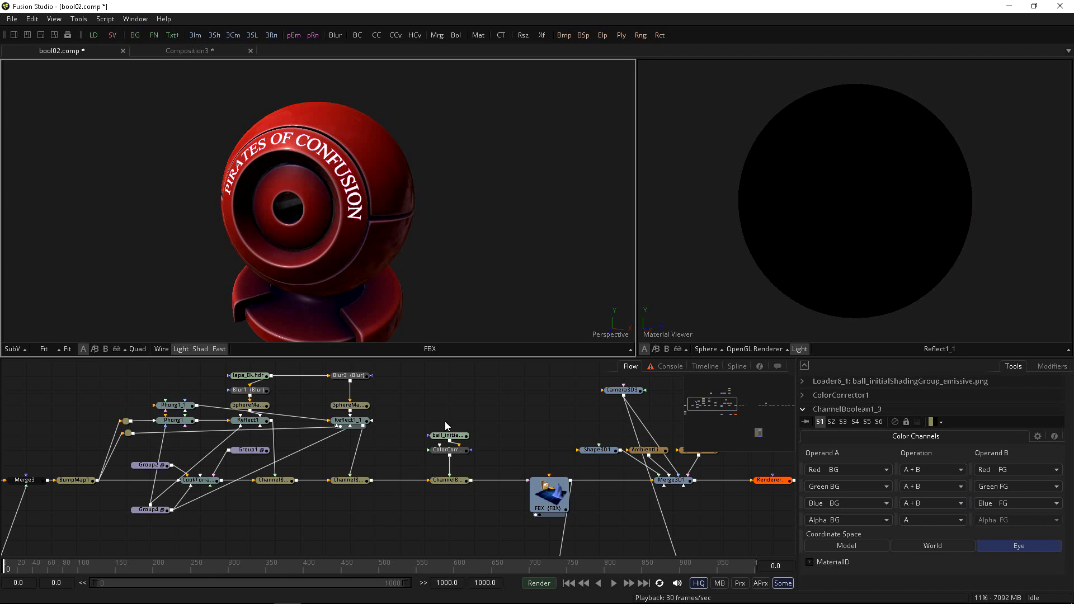
click(350, 420)
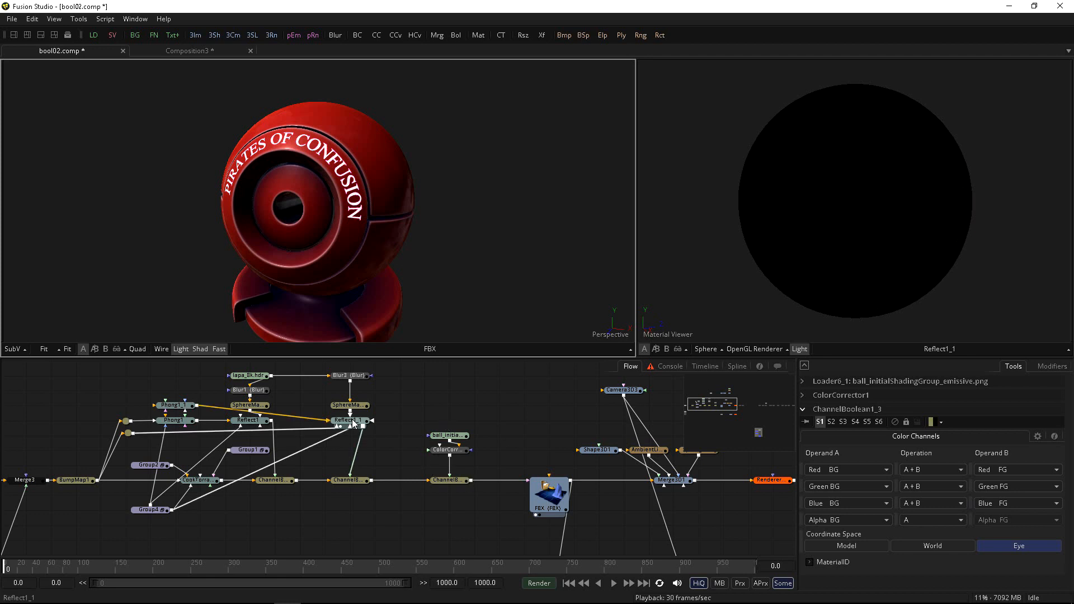
click(174, 420)
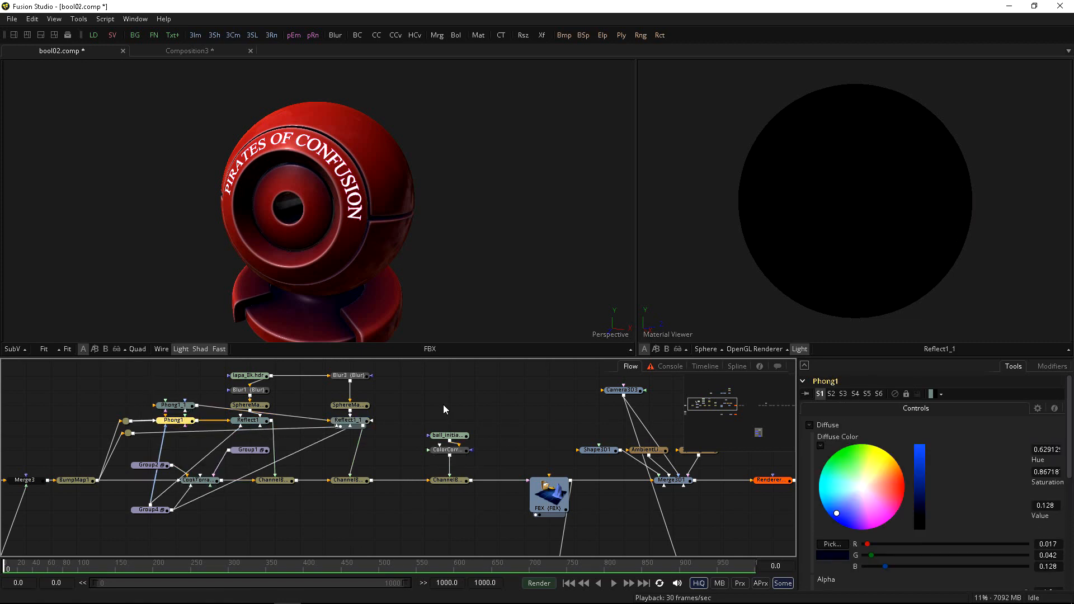
drag(343, 274, 244, 221)
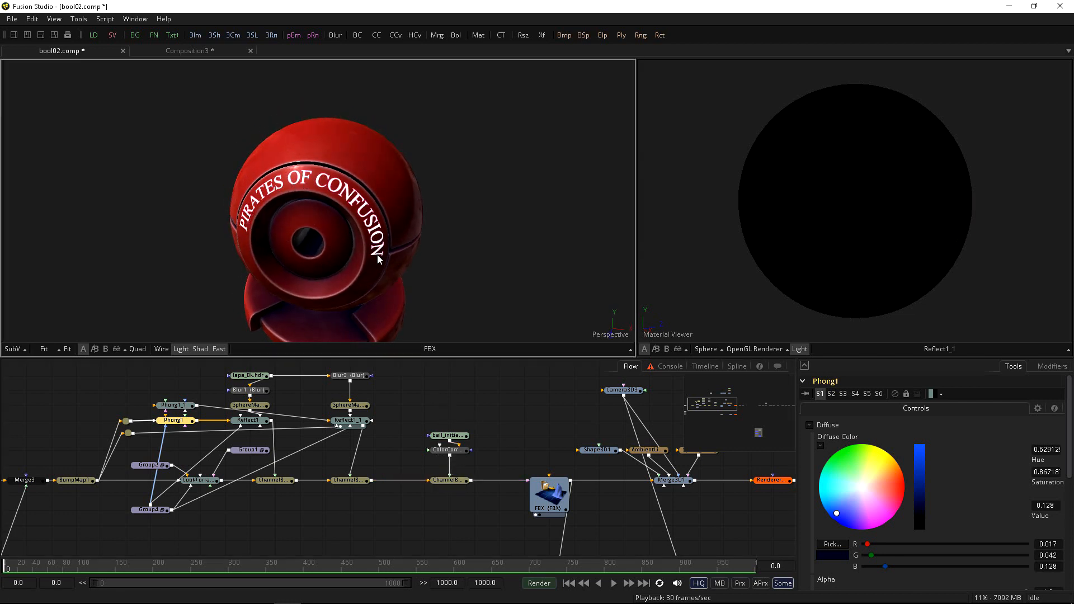
drag(479, 505, 455, 503)
drag(740, 479, 727, 235)
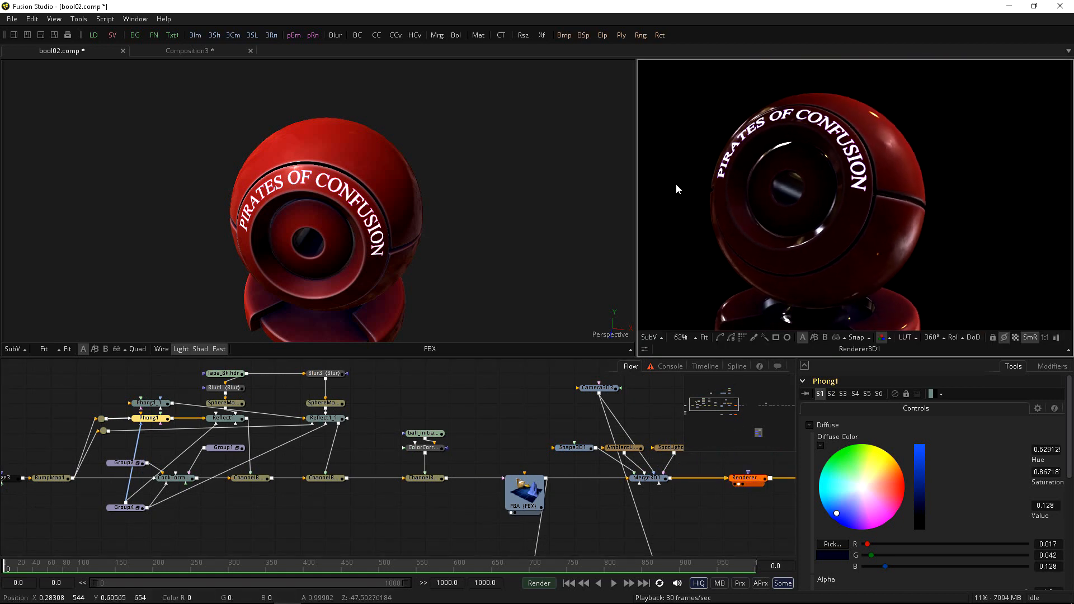
Examine the master blue channel settings of ColorCorrector1, which feeds the emissive Channel Boolean
click(426, 448)
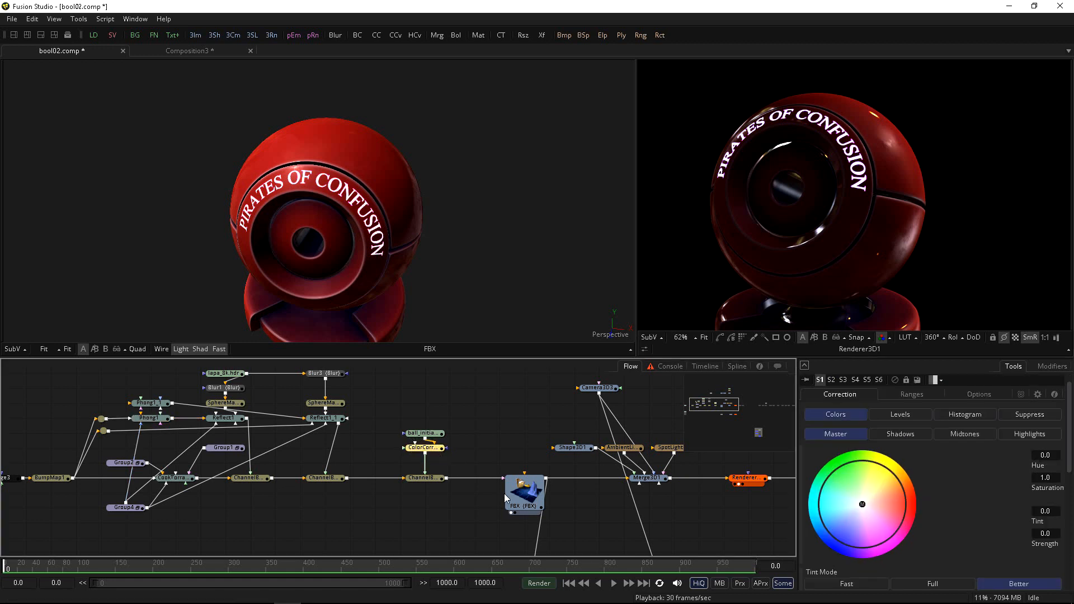
scroll(880, 531, down, 2)
scroll(885, 513, down, 3)
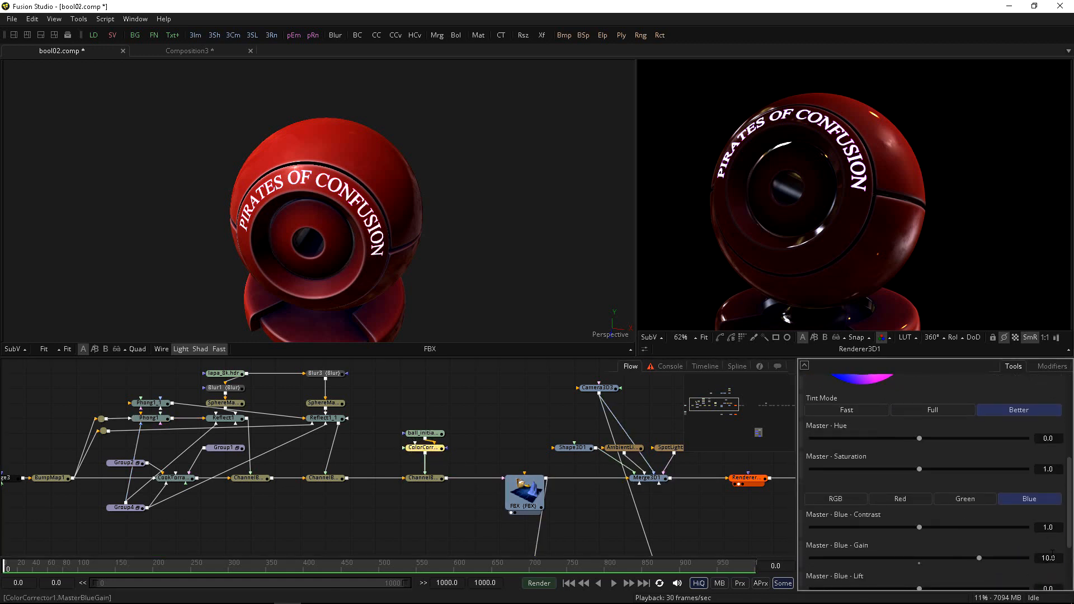
Show the output of SoftGlow2, the last glow after the renderer, in the second viewer
drag(581, 512, 520, 513)
drag(756, 494, 677, 496)
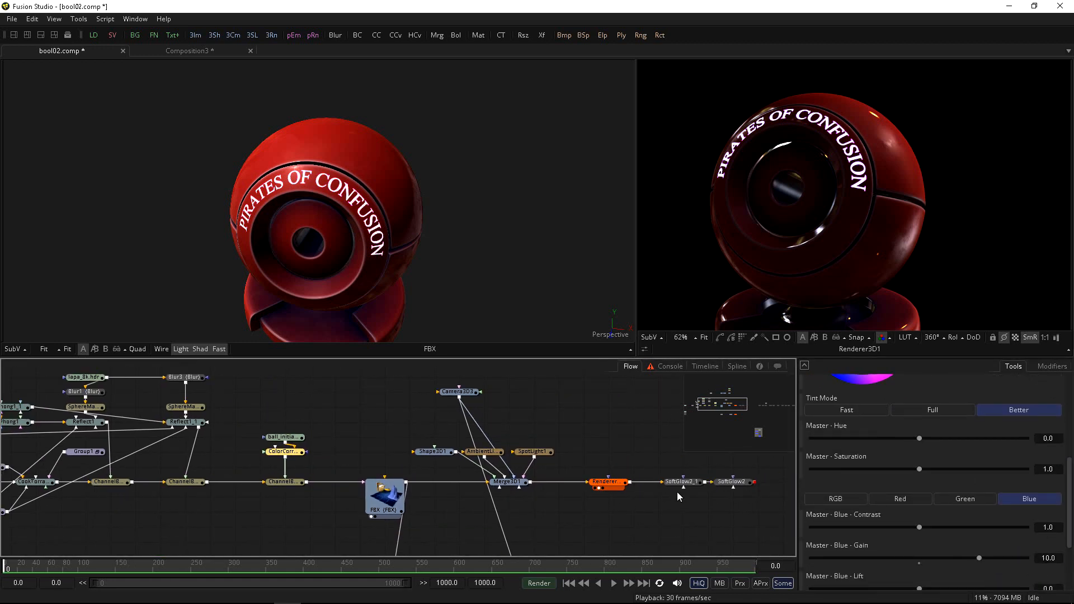
click(674, 489)
click(724, 488)
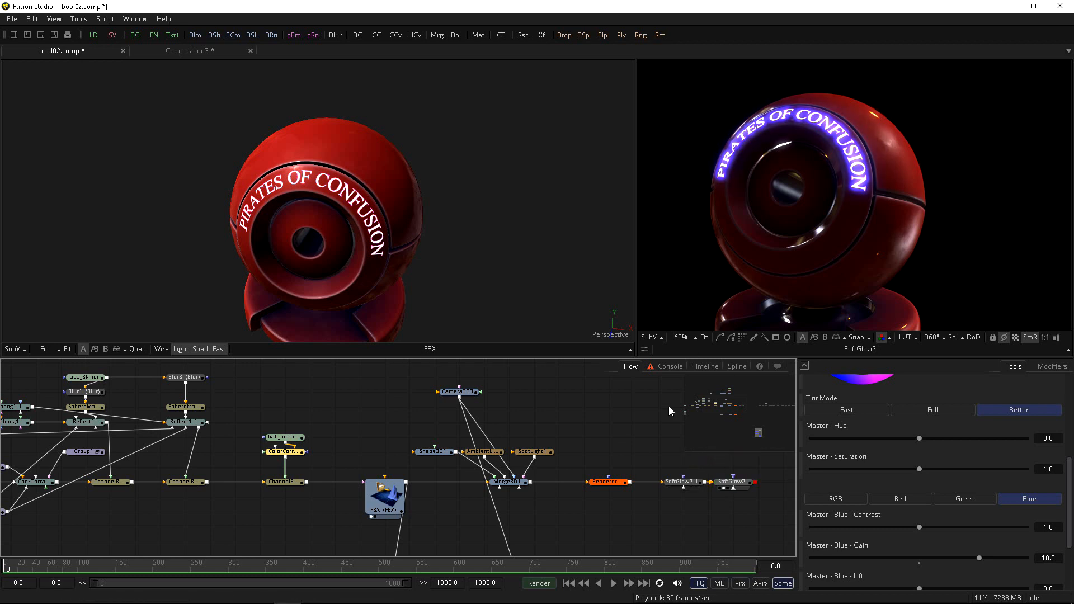
Set the gain of SoftGlow2_1 to 0.183, and give SoftGlow2 a gain of 0.731 and glow size of 32.9
click(689, 482)
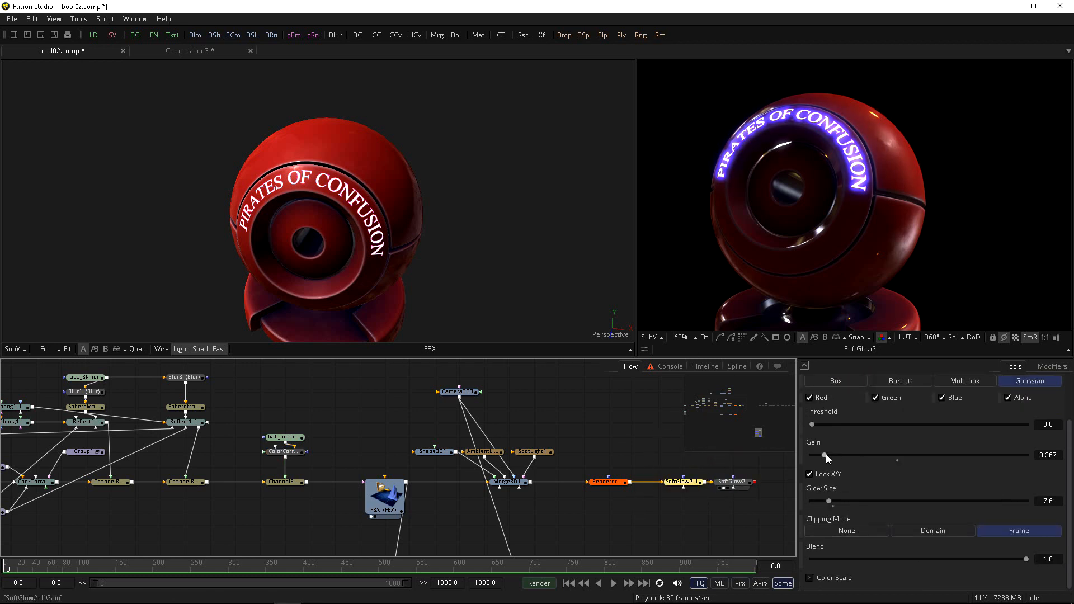
drag(825, 454, 821, 456)
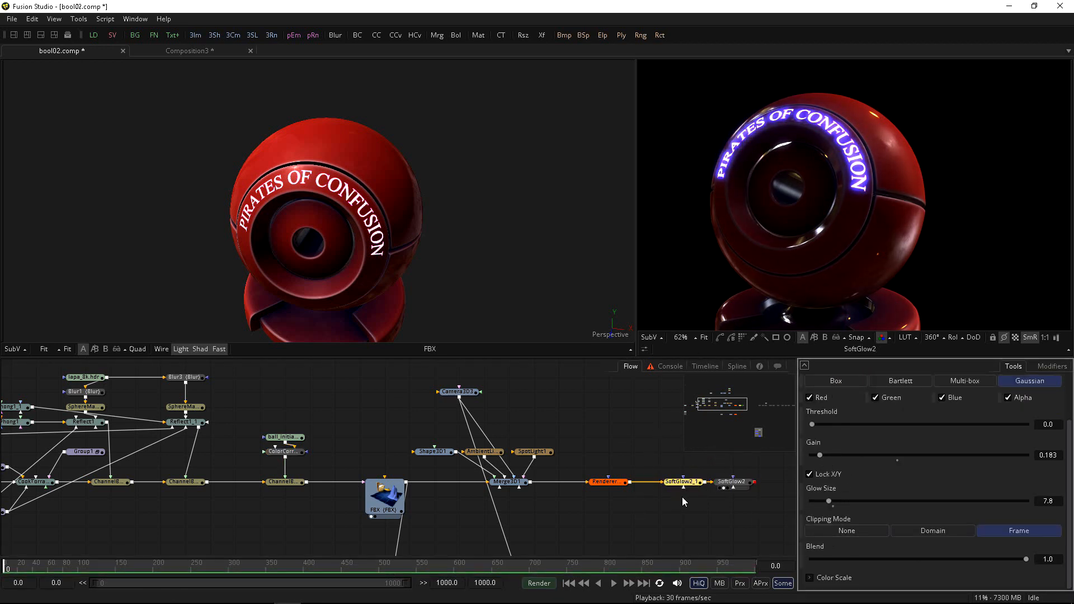
click(684, 482)
click(731, 488)
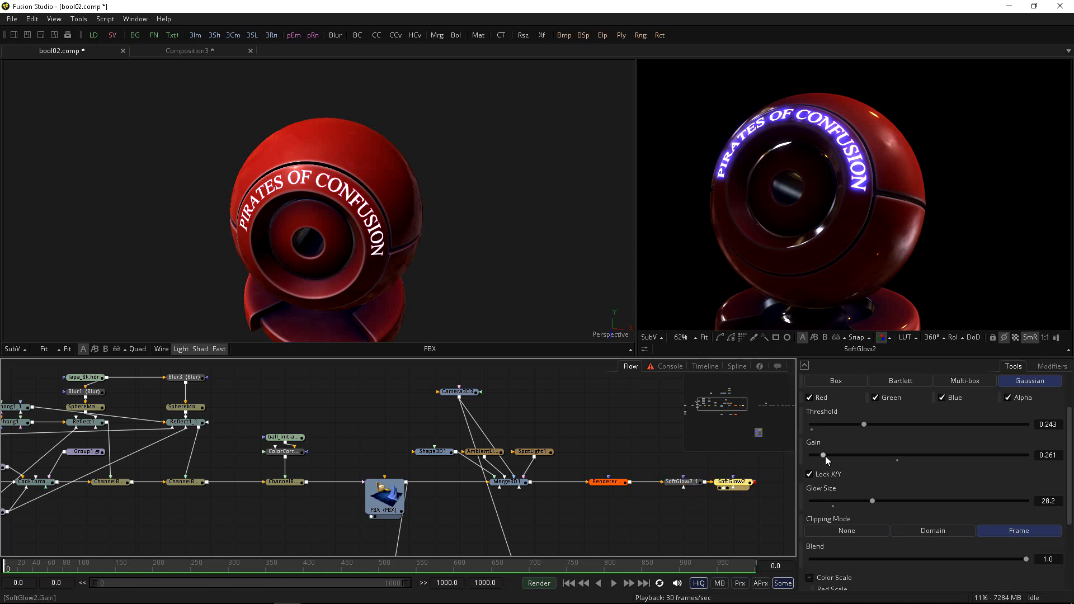
drag(872, 501, 882, 500)
drag(824, 455, 843, 455)
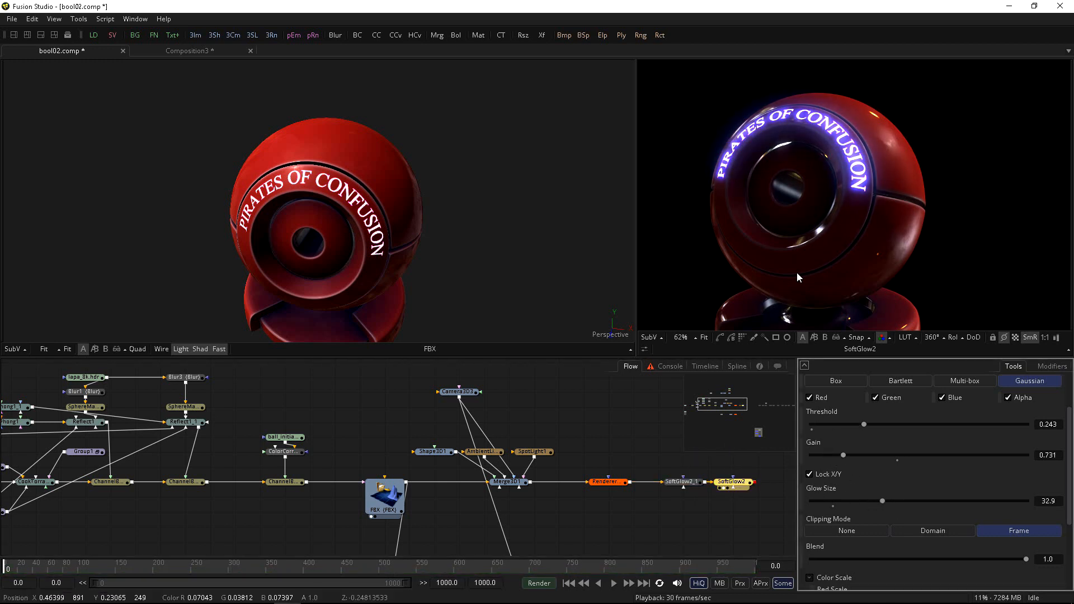
Open the controls of ChannelBoolean1_3 and switch the node to its settings slot S2
scroll(797, 273, down, 1)
drag(714, 302, 771, 272)
drag(261, 428, 345, 436)
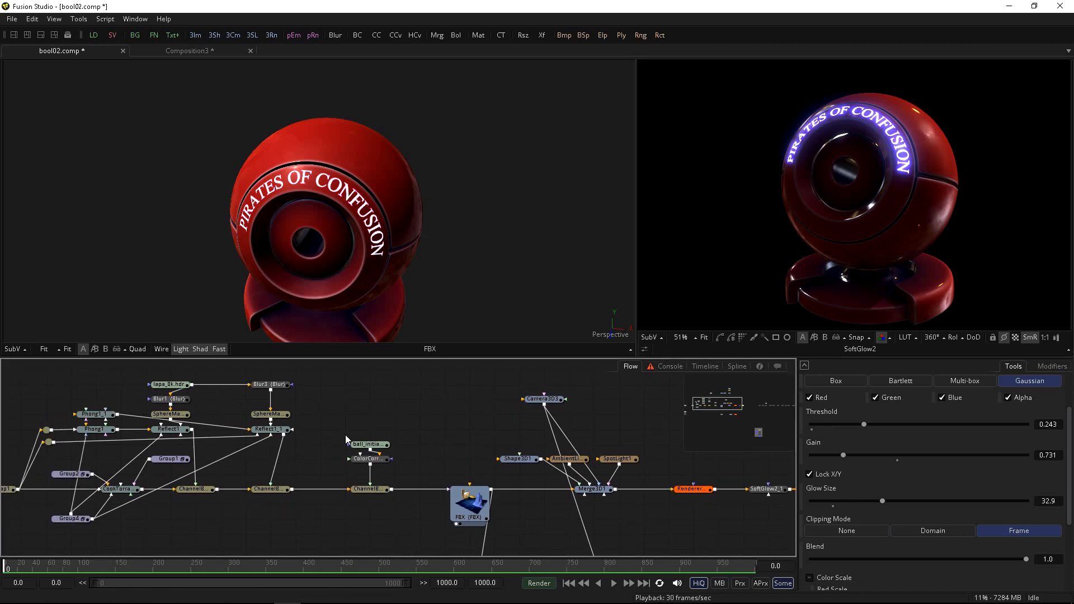
click(380, 491)
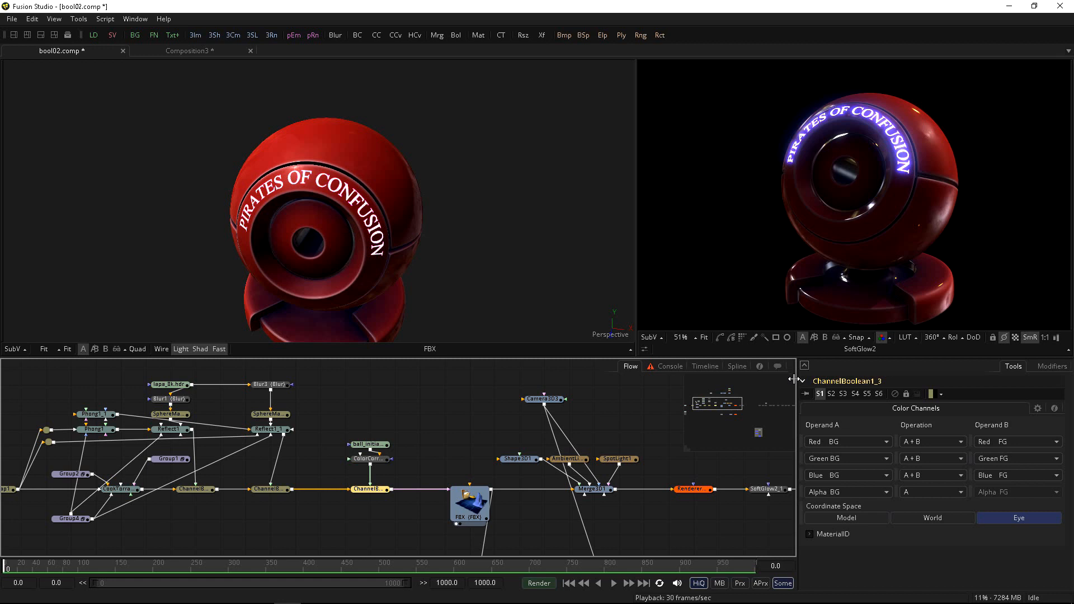
click(830, 396)
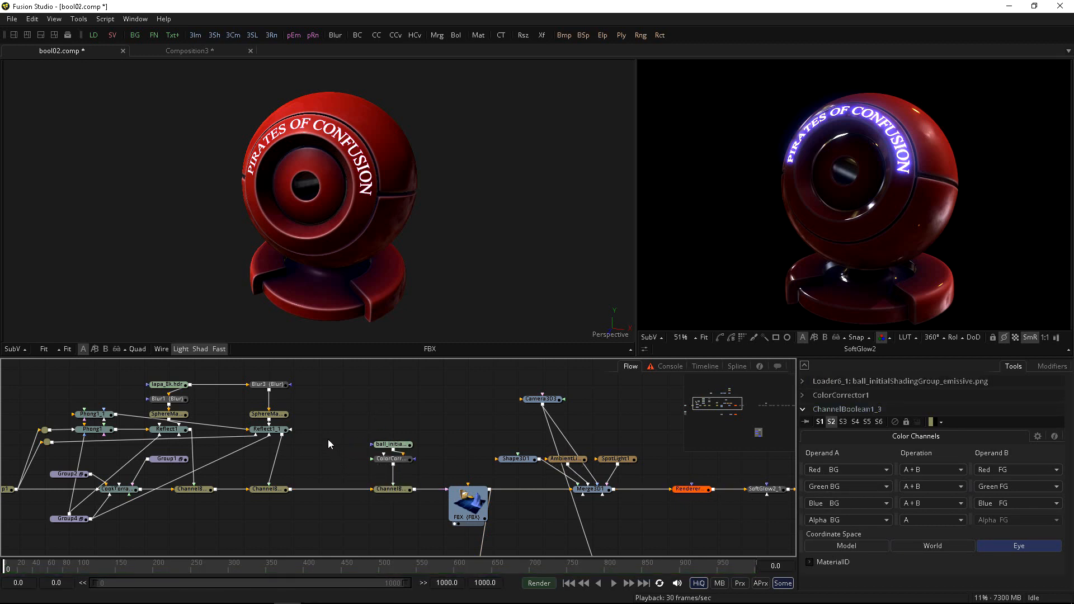
Insert a pasted Channel Boolean between ChannelBoolean1_4 and ChannelBoolean1_3, and add a Falloff material as its foreground
key(ctrl+v)
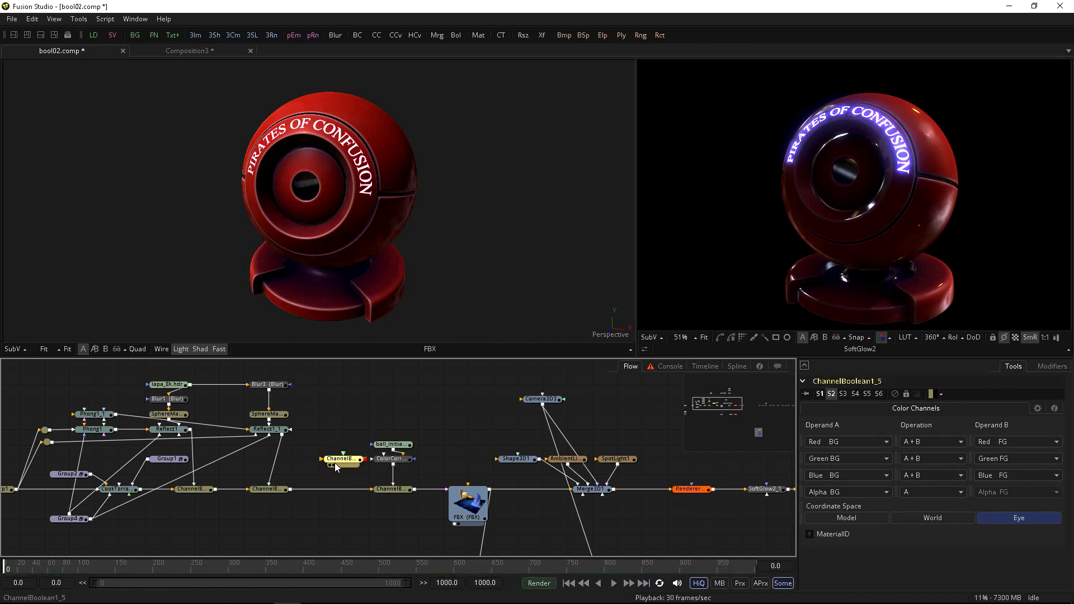
drag(338, 460, 337, 491)
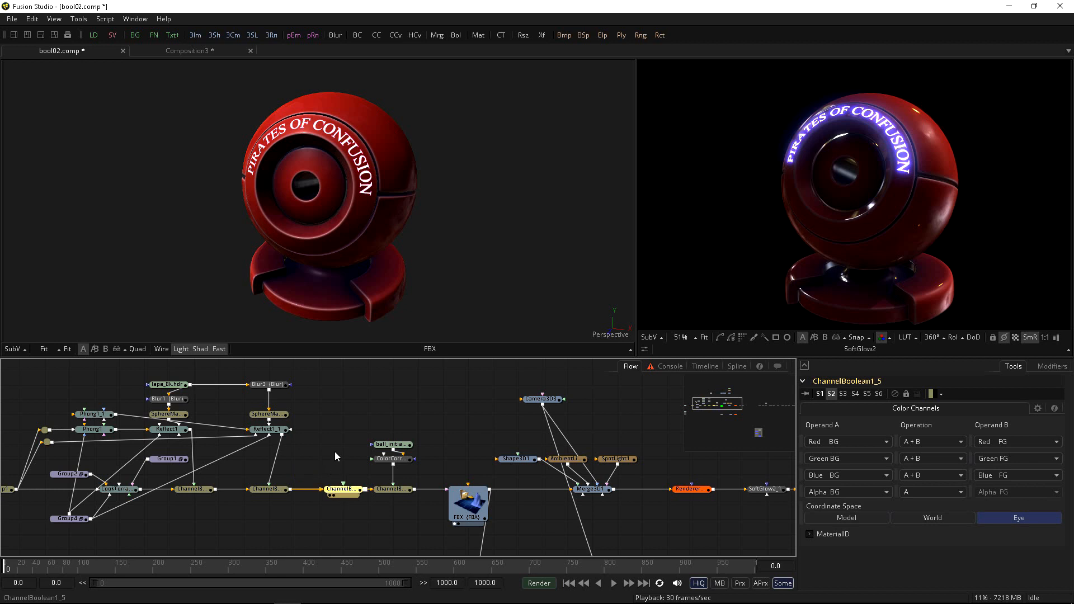
key(ctrl+space)
text(falloff)
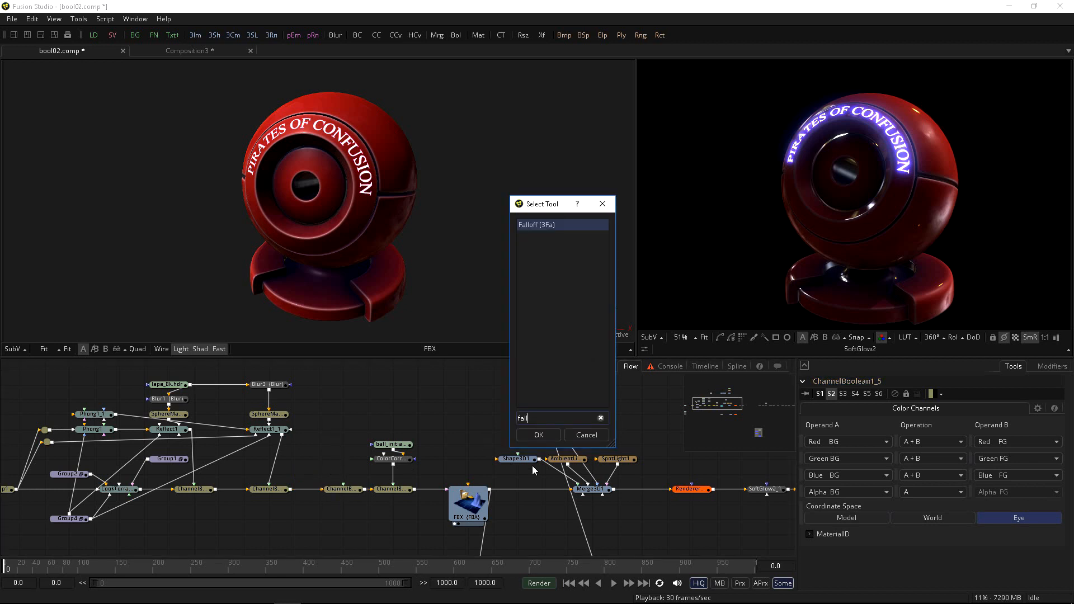
key(Return)
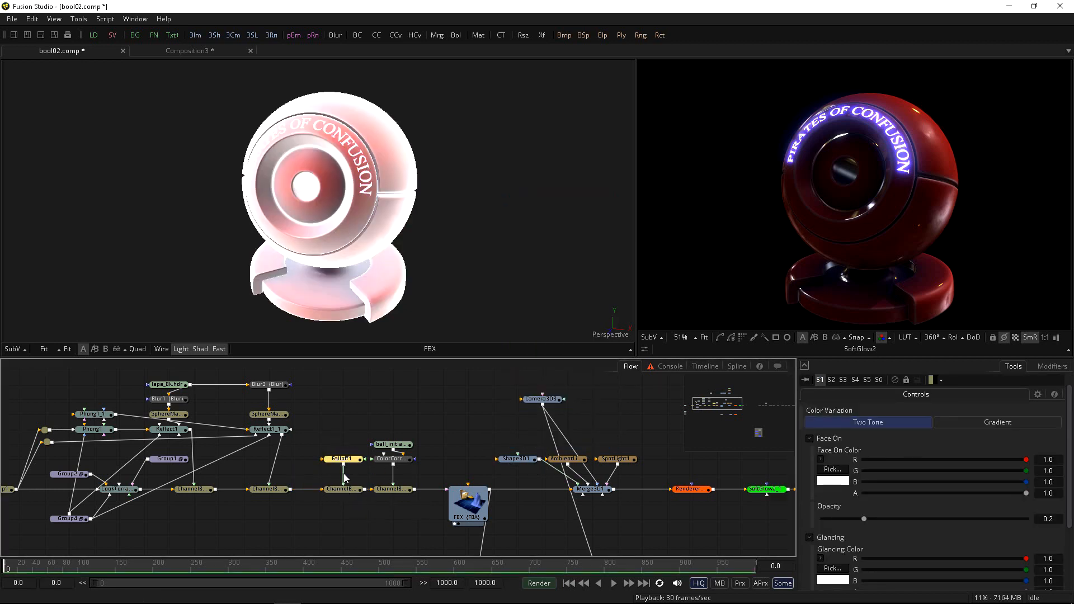
drag(342, 458, 341, 444)
Switch Falloff1 to Gradient color variation with the black stop at about 0.56, and save the composition
click(998, 422)
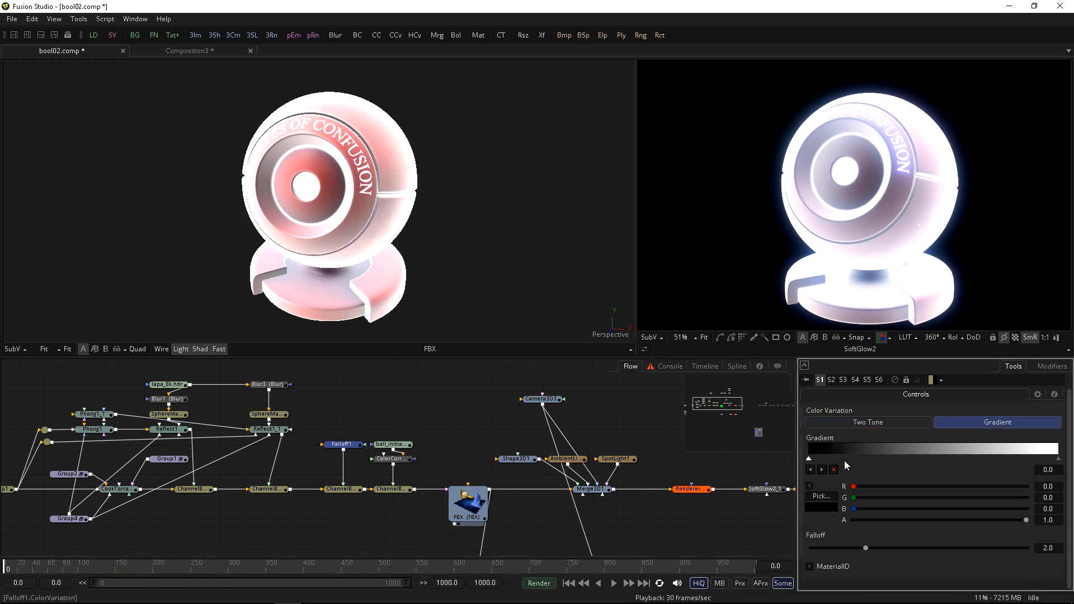
drag(808, 458, 948, 458)
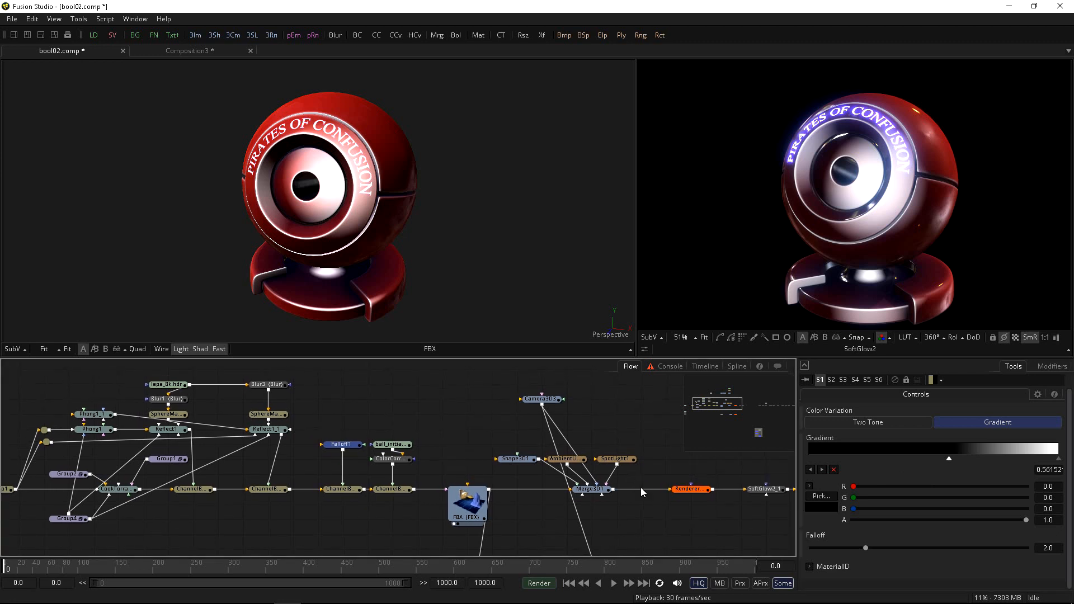
key(ctrl+s)
Color the white gradient stop of Falloff1 orange, with green at 0.547 and blue at 0.217
drag(553, 509, 547, 512)
drag(287, 273, 301, 223)
click(1057, 459)
drag(1024, 499, 900, 516)
drag(968, 499, 890, 510)
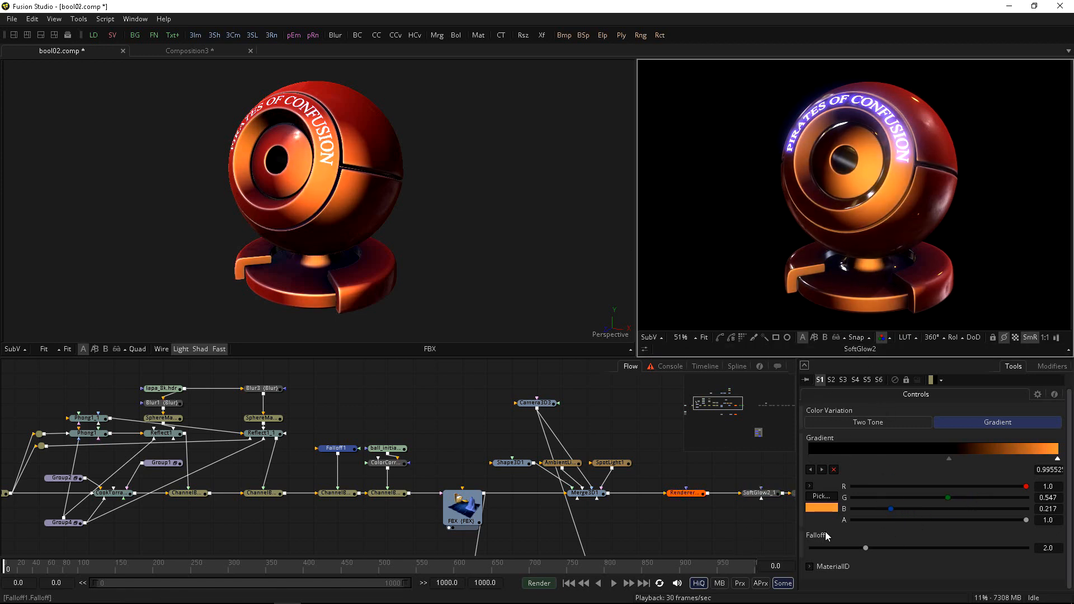
Move the orange stop to 0.0, bring the black stop closer, and recolor the orange stop to red 0.521, green 0.078, blue 0.039, alpha 0.058
drag(1057, 458, 801, 457)
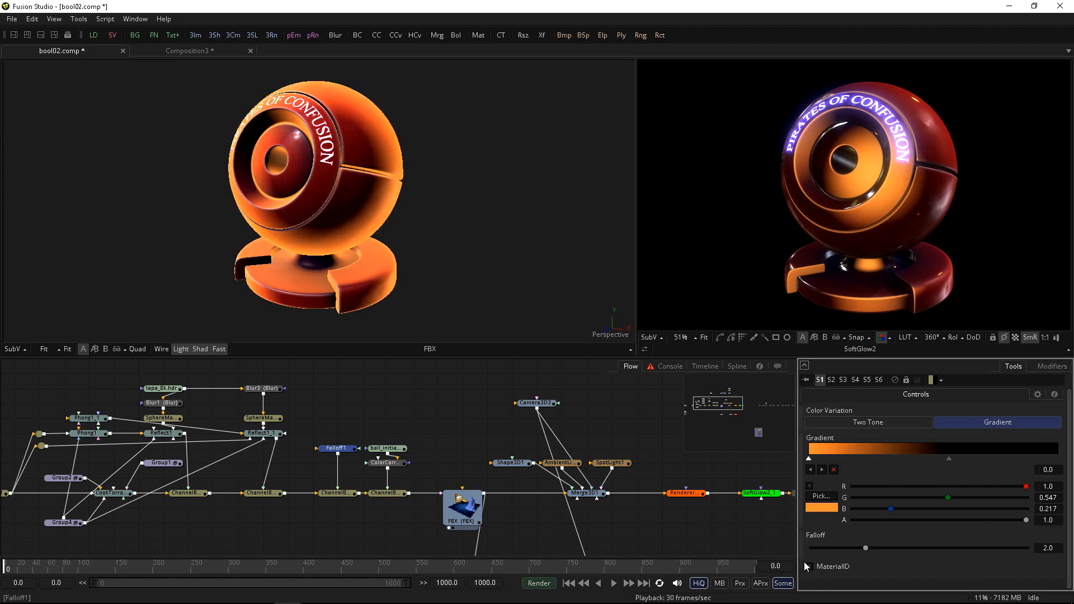
drag(948, 459, 857, 470)
click(809, 459)
drag(950, 497, 863, 506)
drag(1024, 486, 945, 495)
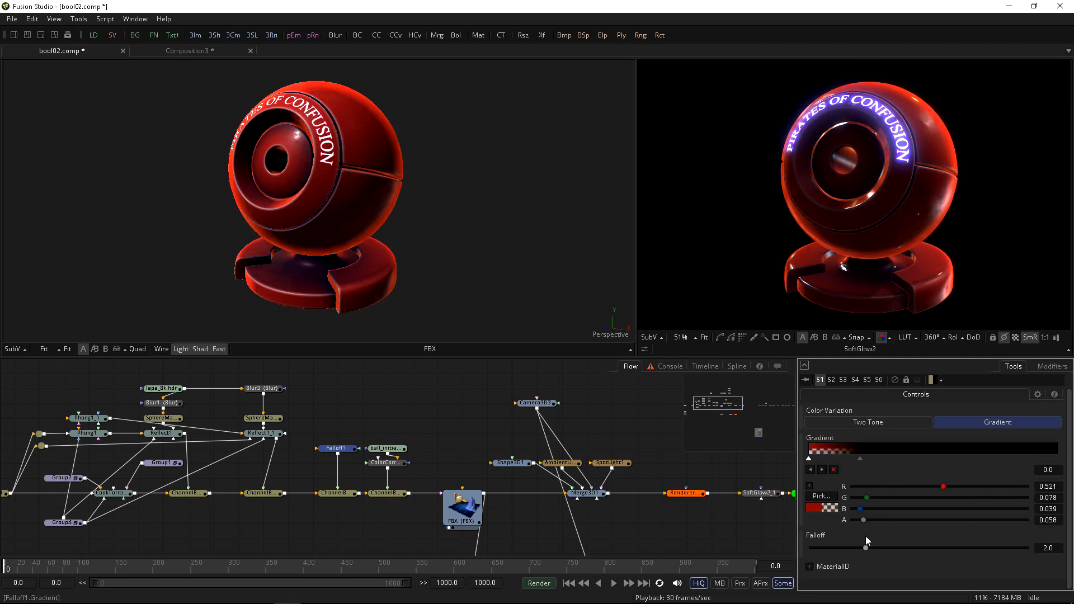
Set the Red operation of ChannelBoolean1_5 to A - B
click(342, 493)
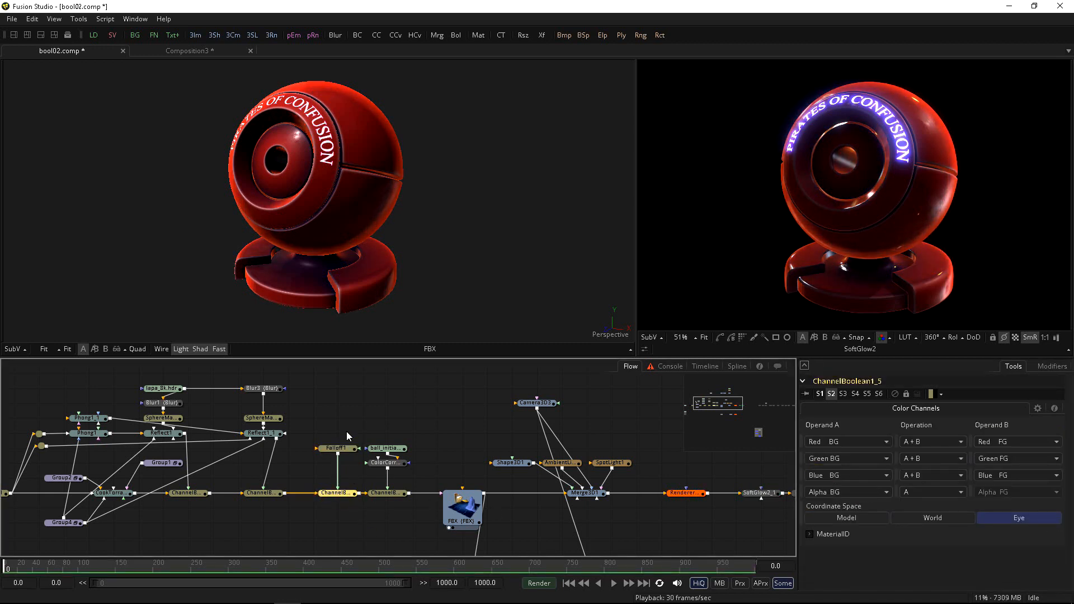
click(339, 448)
drag(839, 472, 883, 473)
click(338, 493)
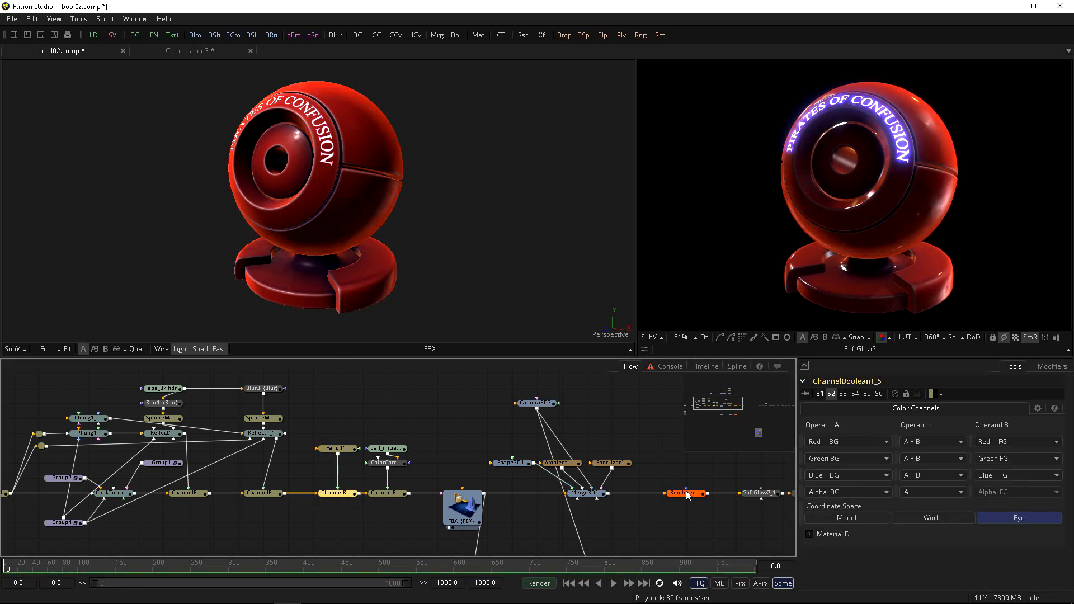
click(904, 441)
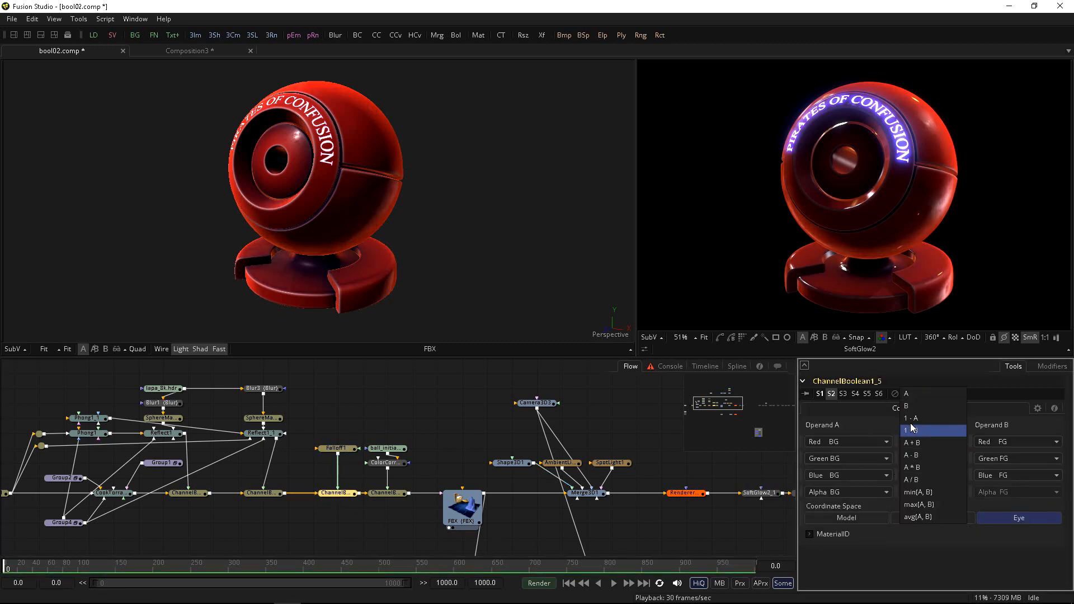
click(913, 456)
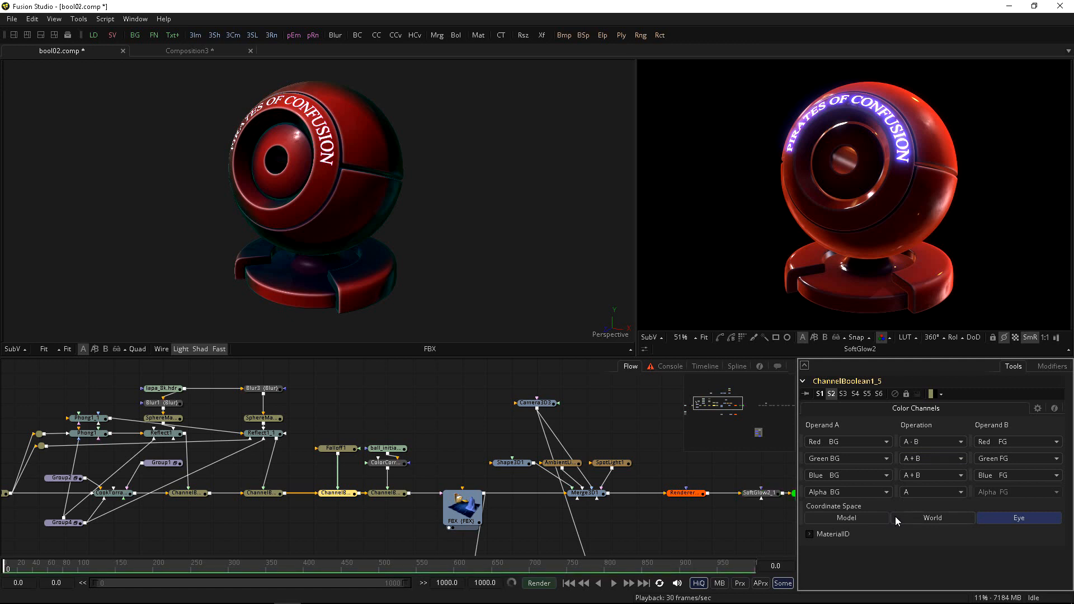
Set the Green operation of ChannelBoolean1_5 to A - B and its Blue operation to 1 - A
drag(384, 270, 291, 241)
click(917, 458)
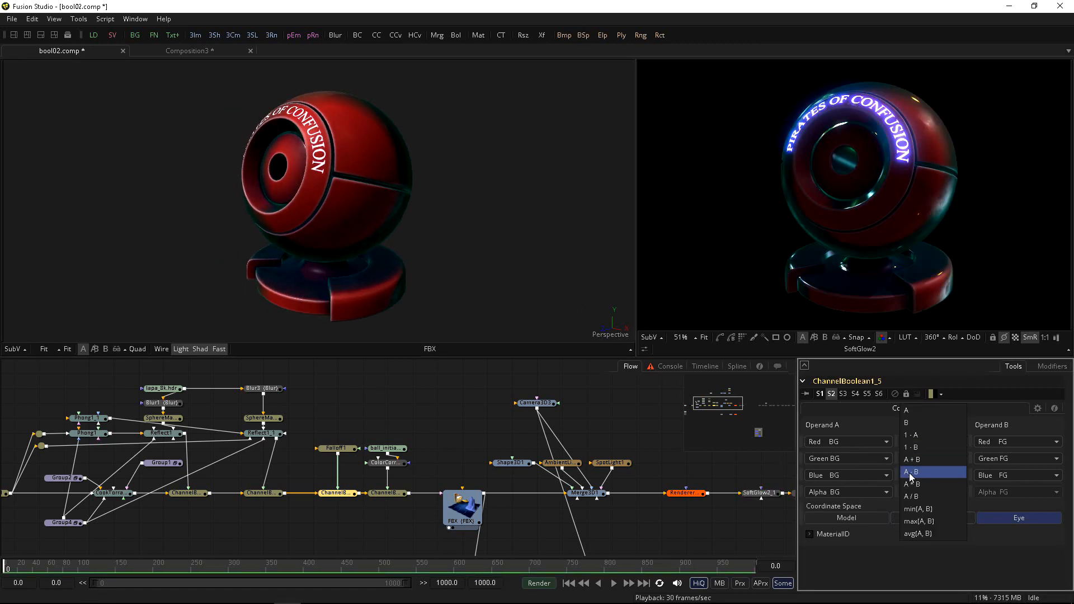
click(913, 471)
click(913, 476)
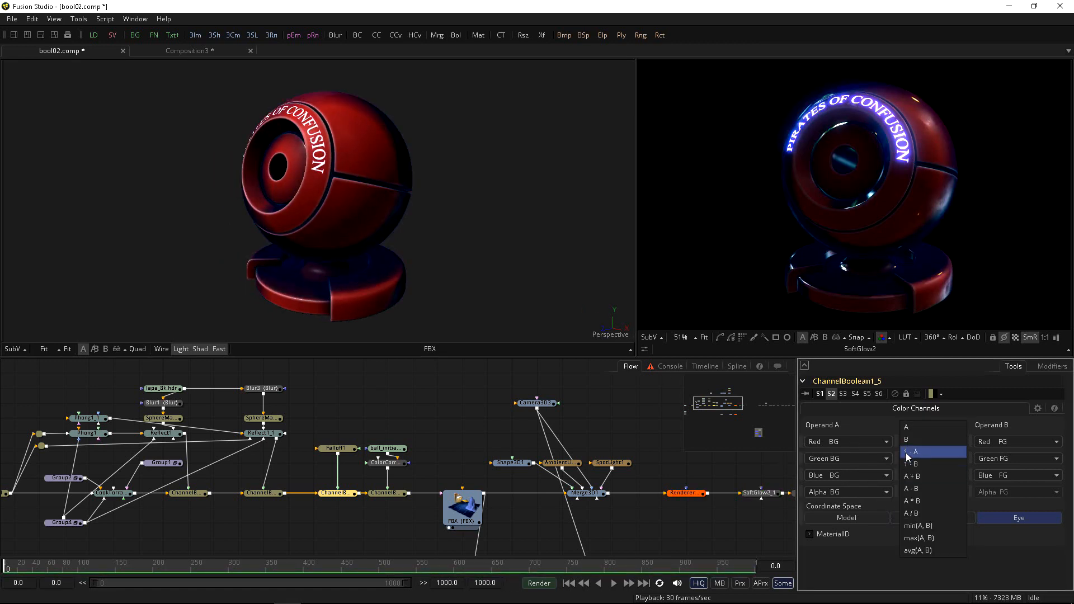
click(909, 472)
drag(288, 253, 312, 316)
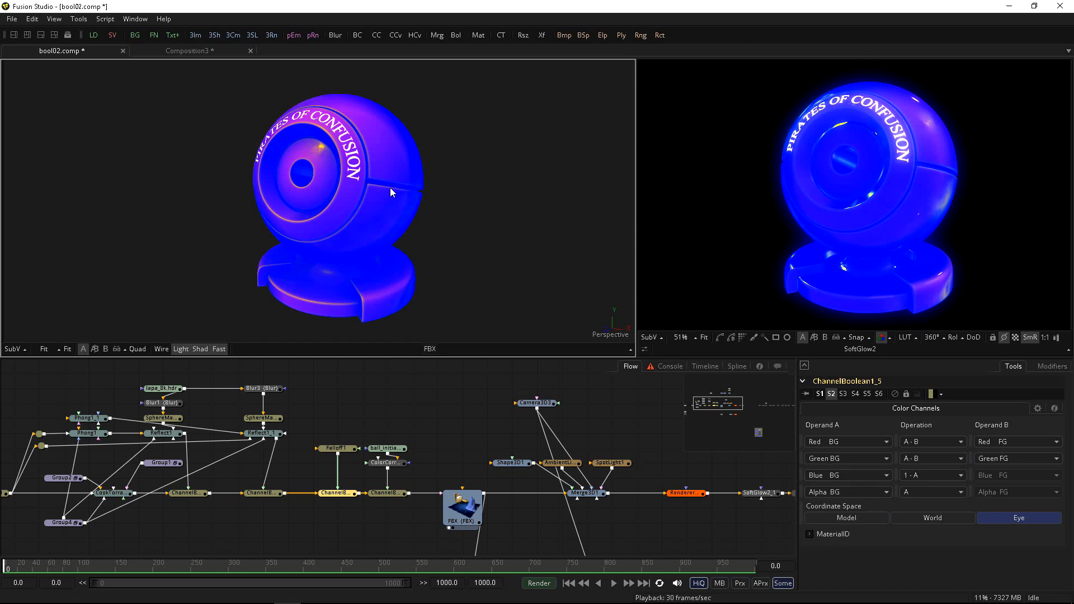
Add an Ambient Occlusion (SSAO) node to the flow near Renderer3D1
drag(613, 516, 448, 506)
key(ctrl+space)
text(ss)
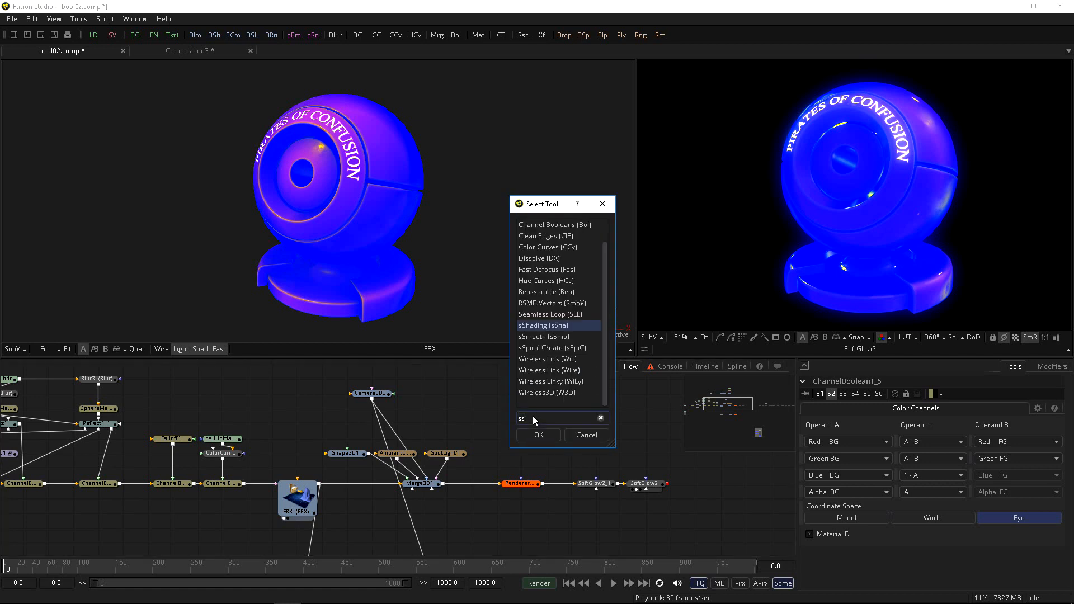
key(Down)
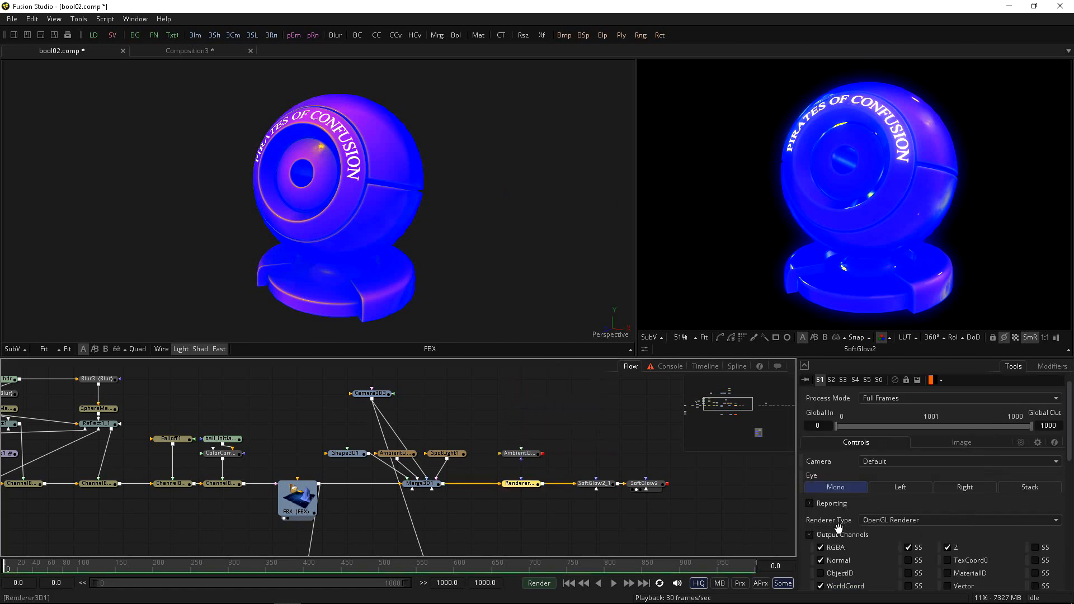
Enable supersampling for the Normal and Z output channels of Renderer3D1
scroll(839, 527, down, 2)
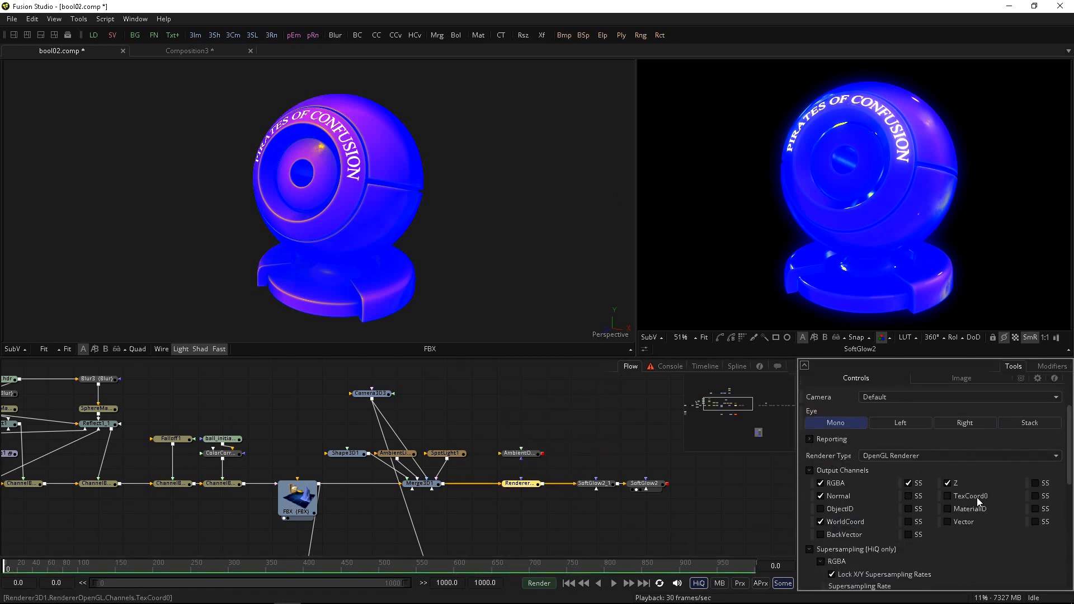
click(907, 496)
click(1034, 483)
Feed the renderer and camera into the Ambient Occlusion node, view it, and set its Kernel Radius to 0.005
drag(520, 453, 570, 453)
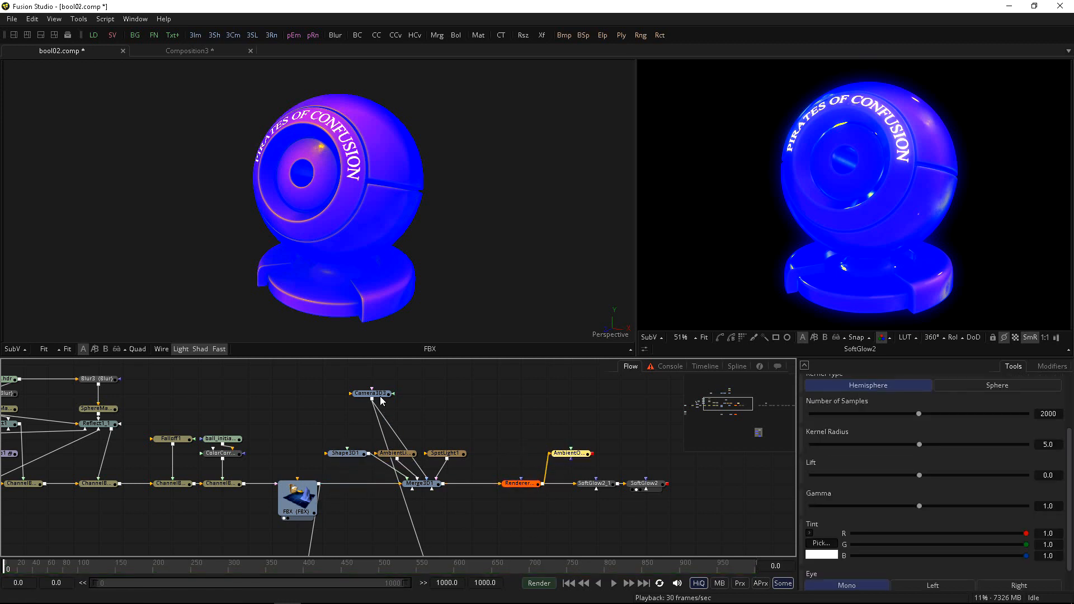
drag(393, 393, 571, 451)
key(2)
drag(918, 444, 814, 448)
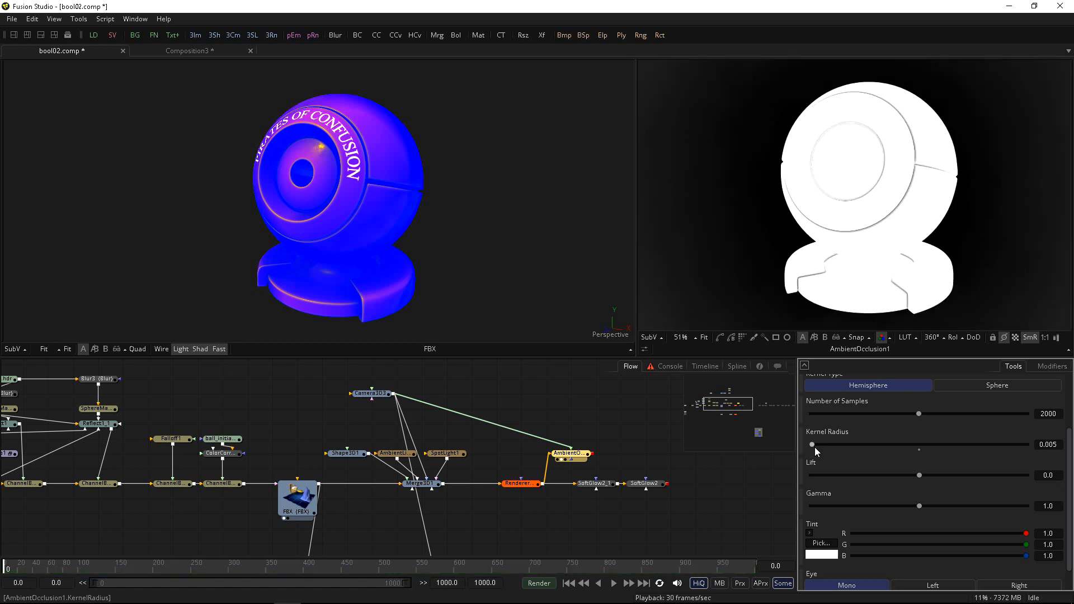
Duplicate the Ambient Occlusion node in series and connect the camera to both nodes through a pipe router
drag(578, 507, 527, 503)
drag(515, 446, 515, 431)
key(ctrl+c)
key(ctrl+v)
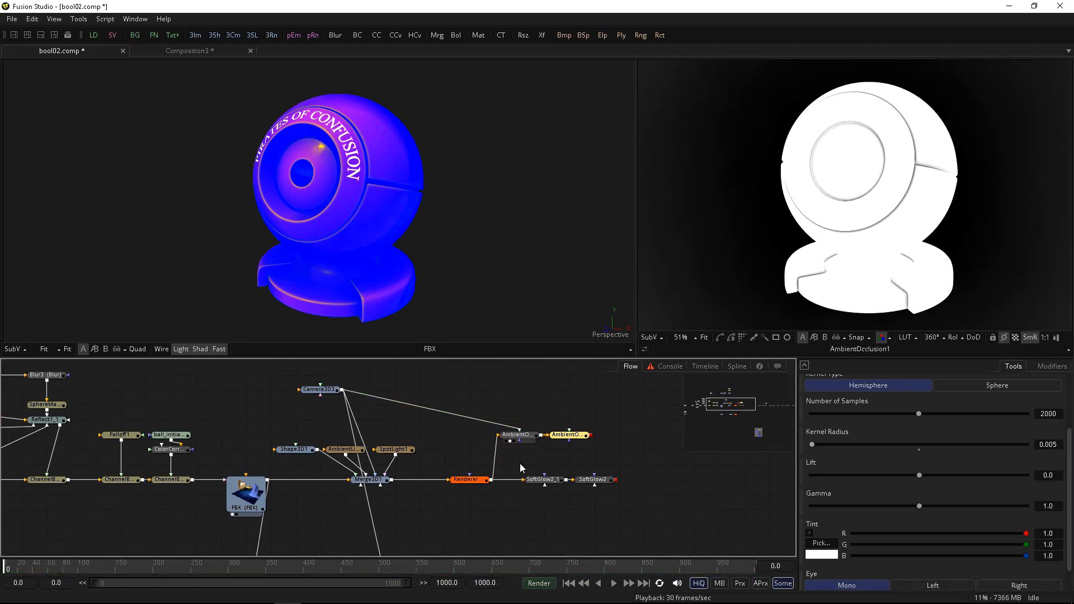
drag(341, 391, 555, 438)
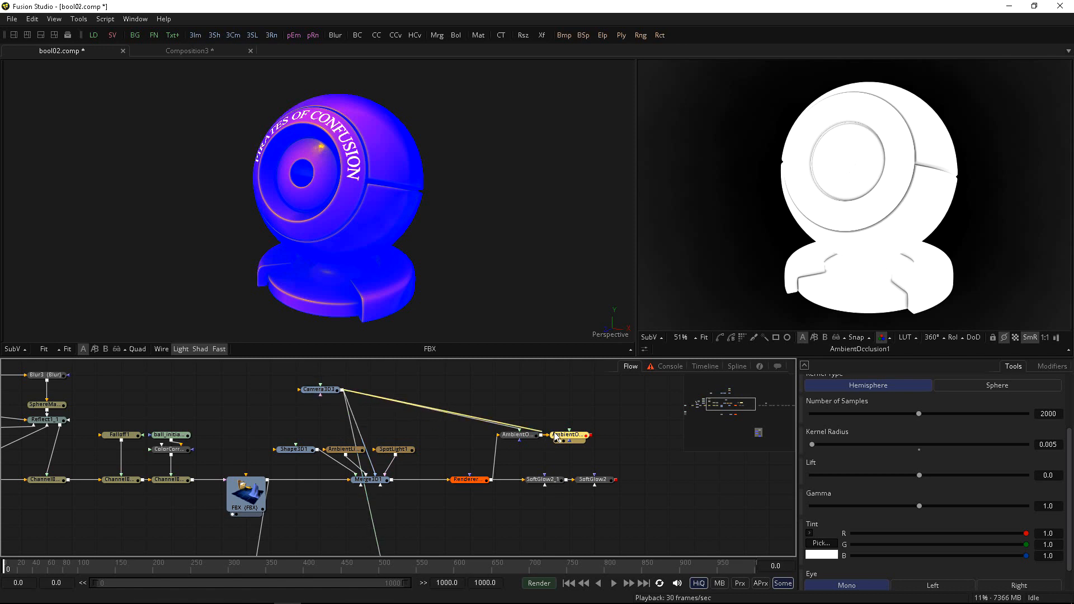
alt+click(483, 416)
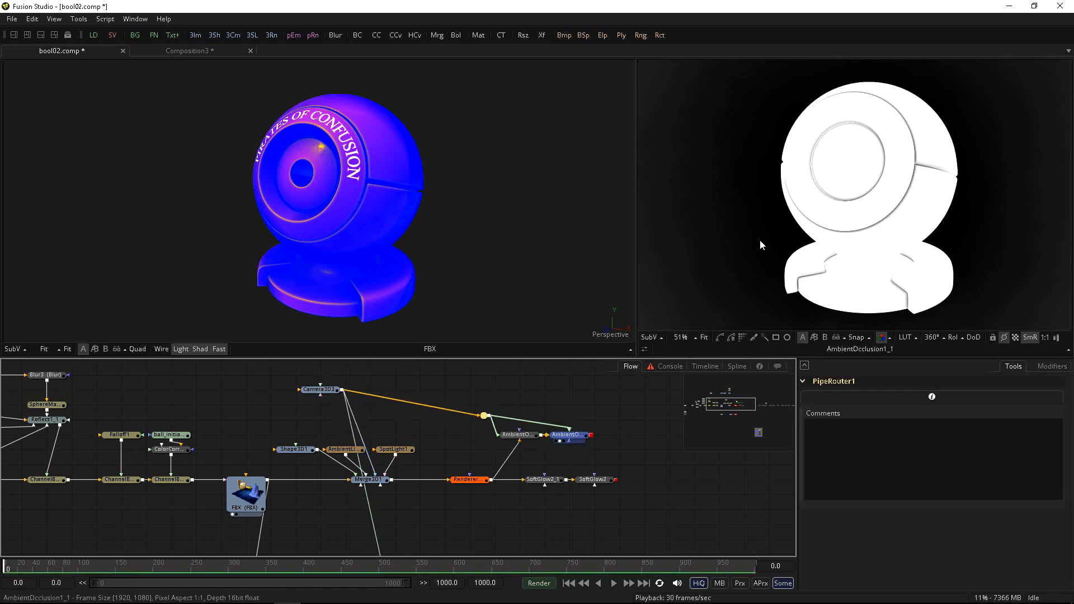
Set the second Ambient Occlusion node to Color output with a Kernel Radius of 0.031
click(570, 435)
click(889, 423)
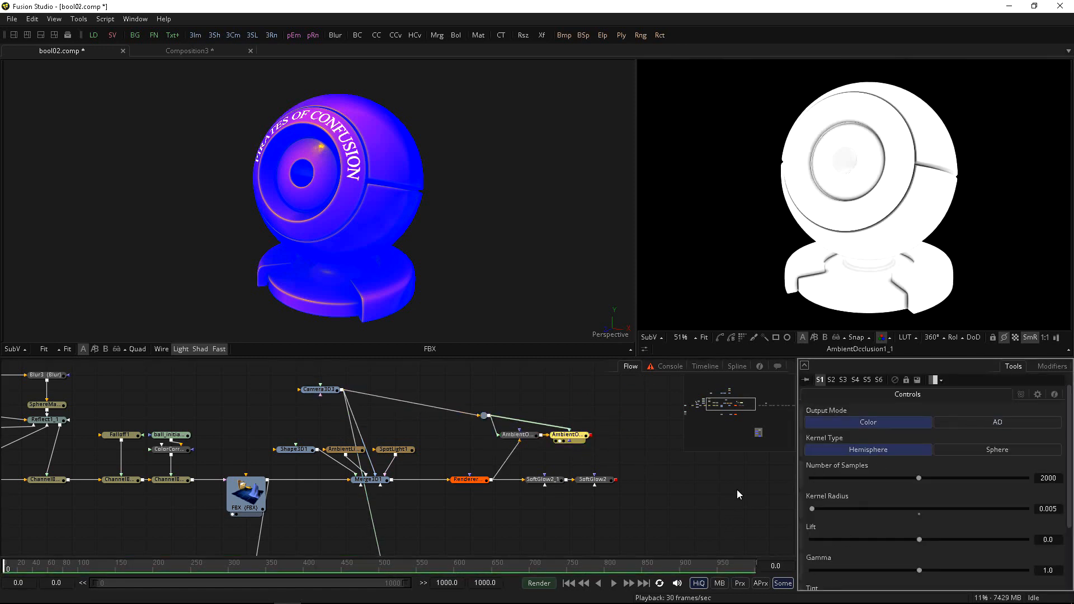
click(524, 438)
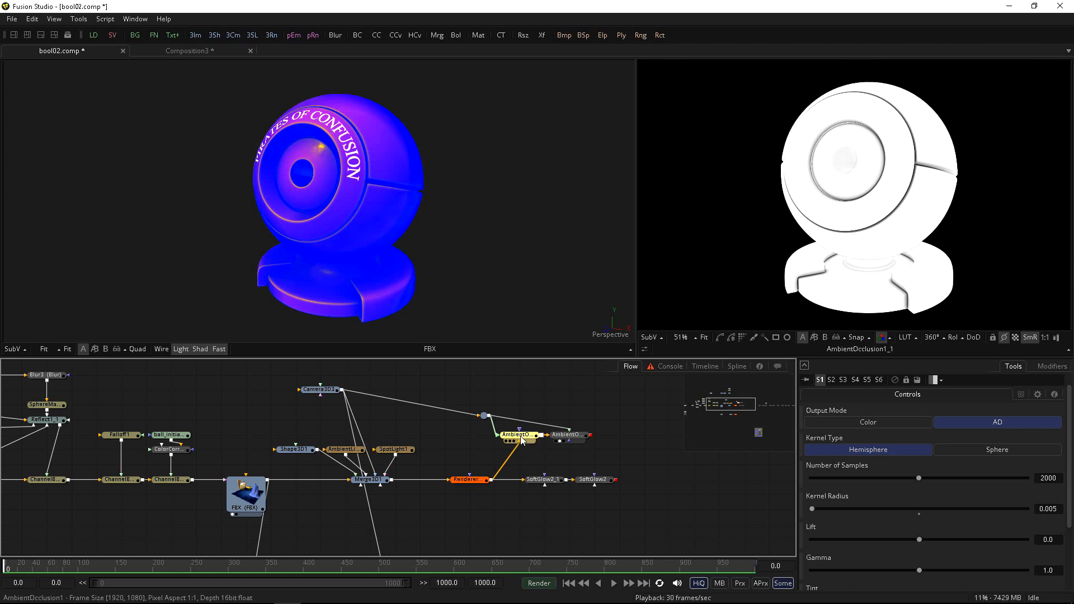
click(572, 436)
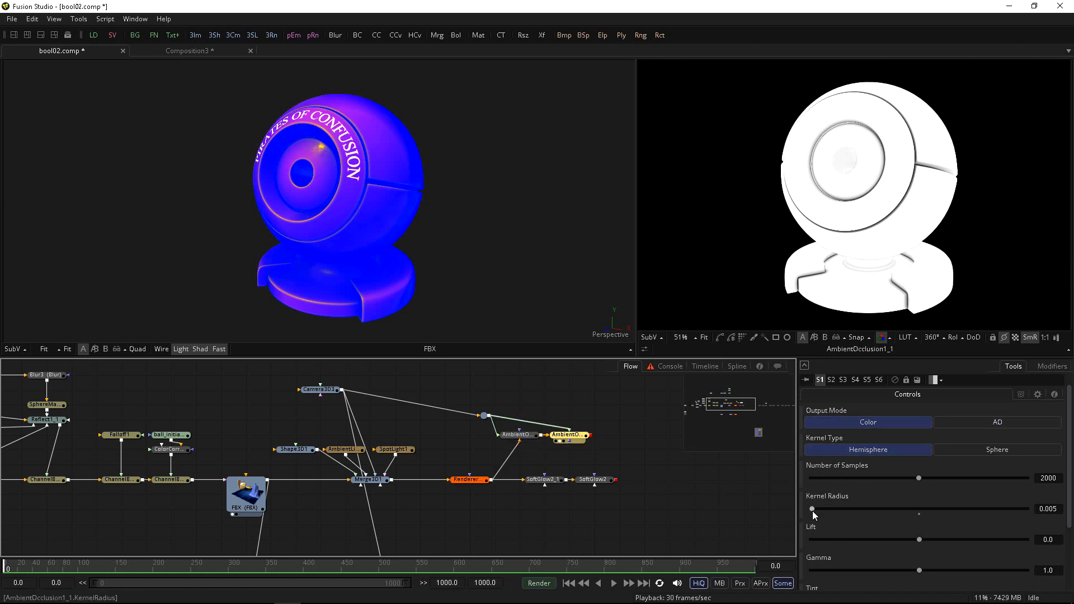
drag(812, 511, 818, 510)
drag(594, 499, 566, 500)
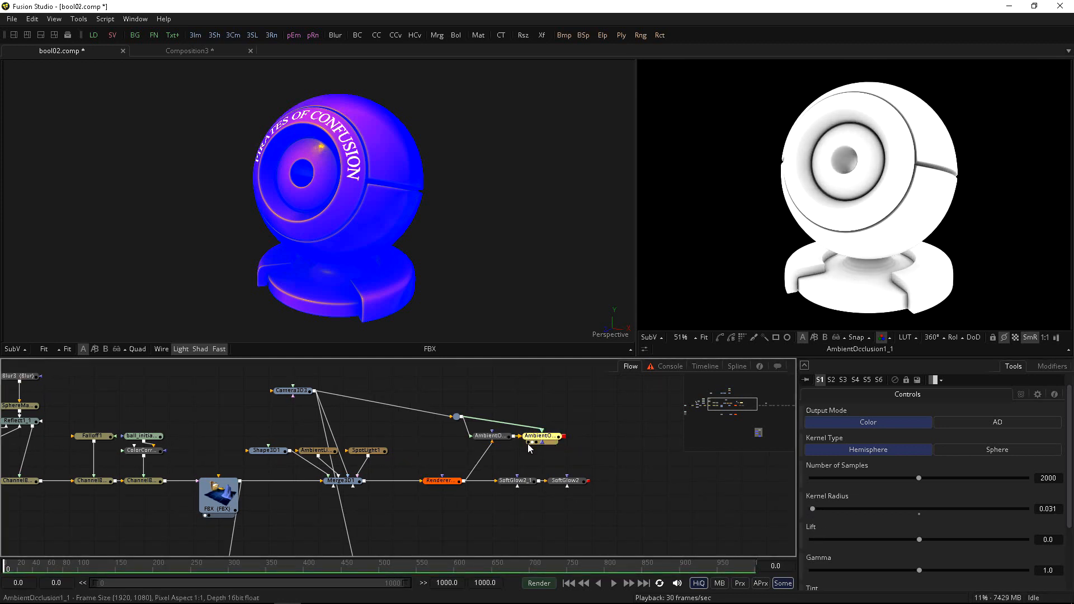
Paste a third Ambient Occlusion node after the second and feed it the camera through a second pipe router
key(ctrl+v)
alt+click(487, 422)
drag(487, 421, 590, 438)
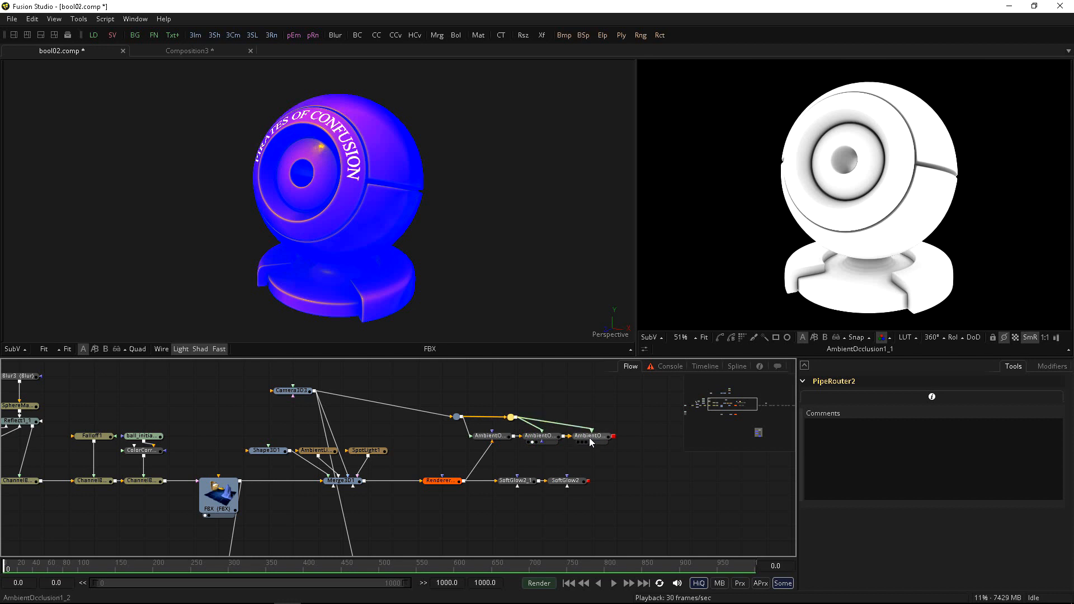
View the third Ambient Occlusion node and set it to Color output, Sphere kernel and Kernel Radius 0.051
click(590, 438)
key(2)
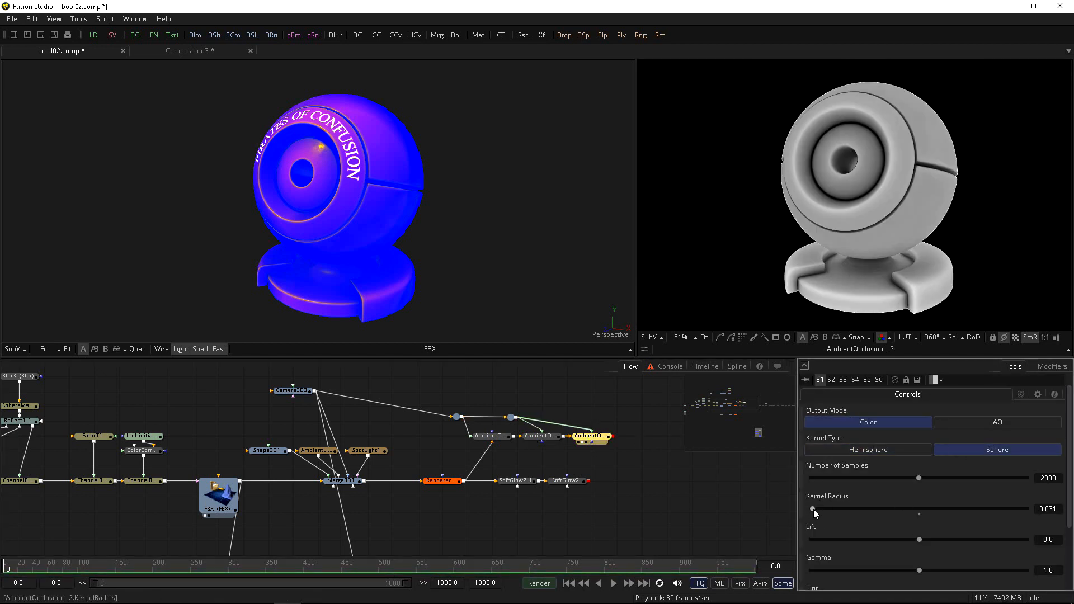
drag(813, 509, 817, 511)
Move the soft glow nodes further along and insert a Channel Booleans node between the renderer and SoftGlow2_1
drag(502, 523, 499, 515)
click(561, 478)
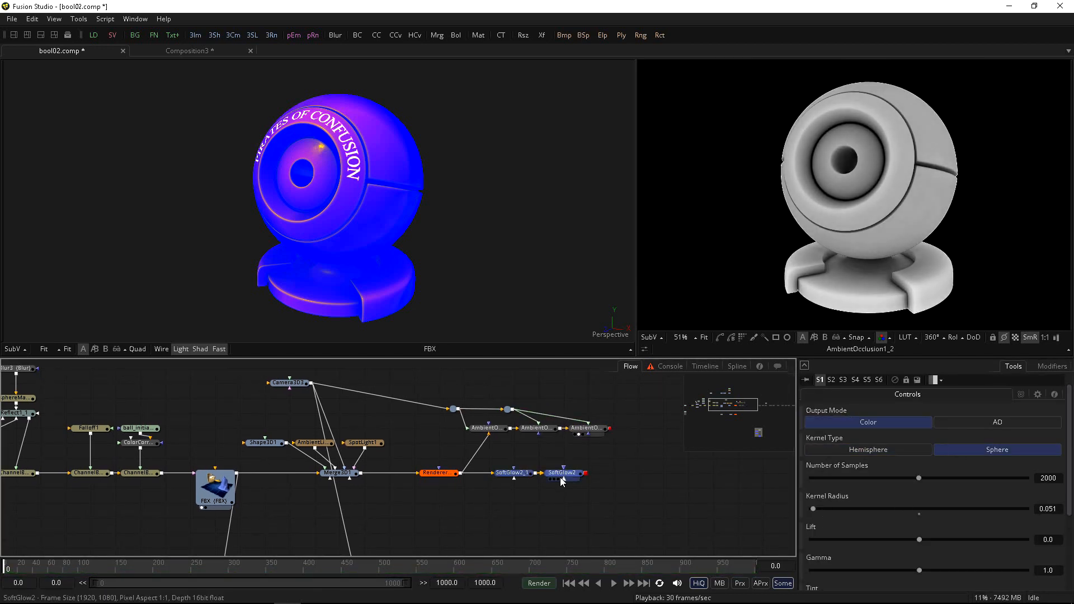
drag(560, 478, 661, 479)
drag(610, 432, 476, 484)
click(513, 490)
key(shift+space)
text(bo)
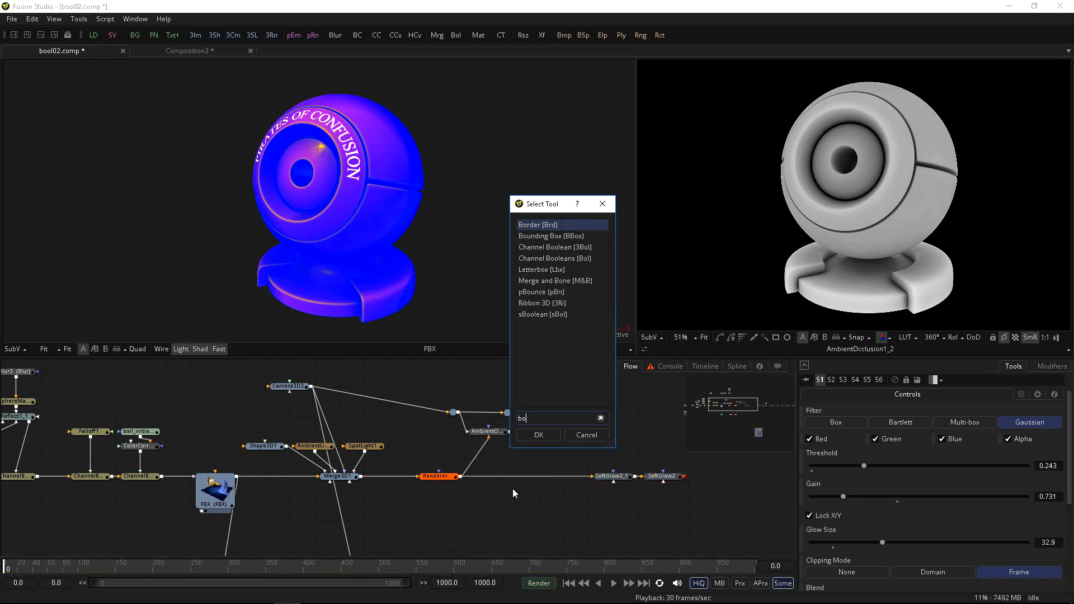
text(l)
key(Return)
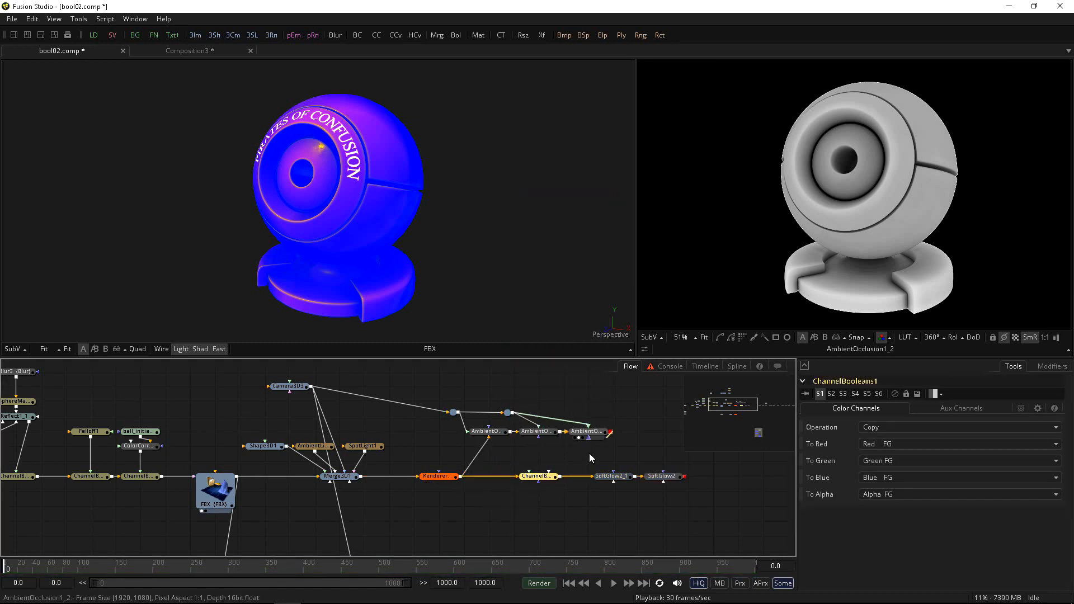
Connect the last Ambient Occlusion node to ChannelBooleans1, set its operation to Multiply, and view the SoftGlow2 output
drag(589, 454, 738, 233)
click(884, 427)
click(871, 500)
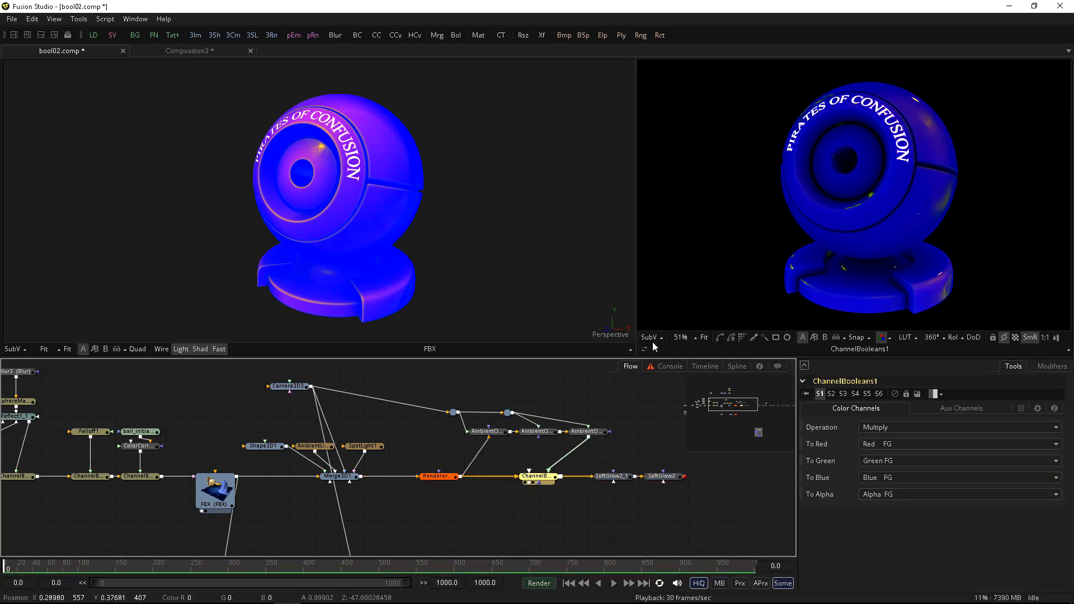
drag(622, 476, 693, 302)
drag(665, 476, 694, 302)
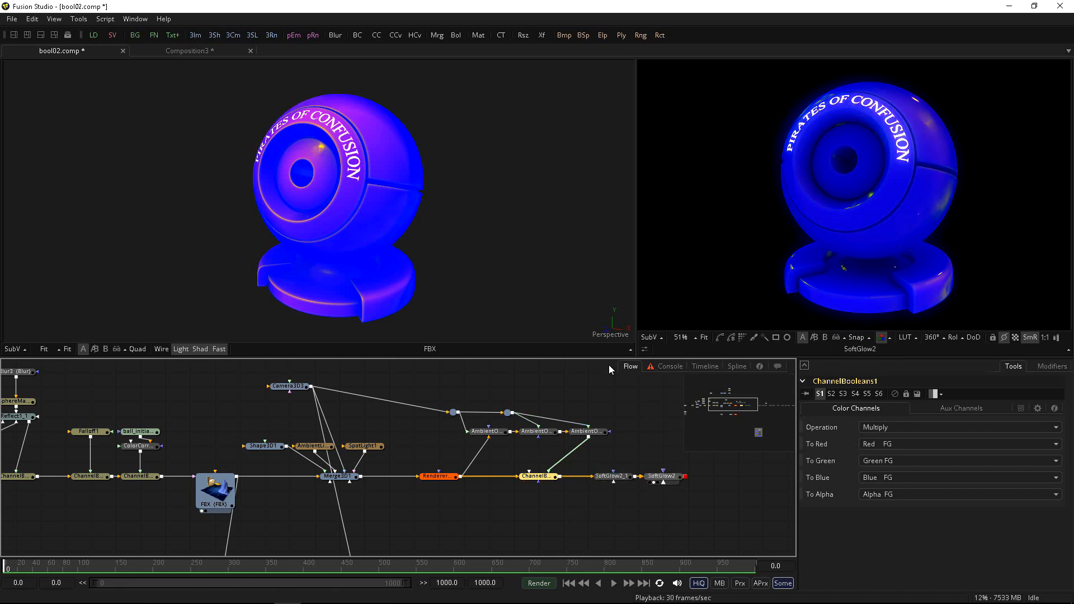
Insert a Brightness / Contrast node between the last Ambient Occlusion node and ChannelBooleans1, with Gain 1.503
drag(456, 394, 555, 422)
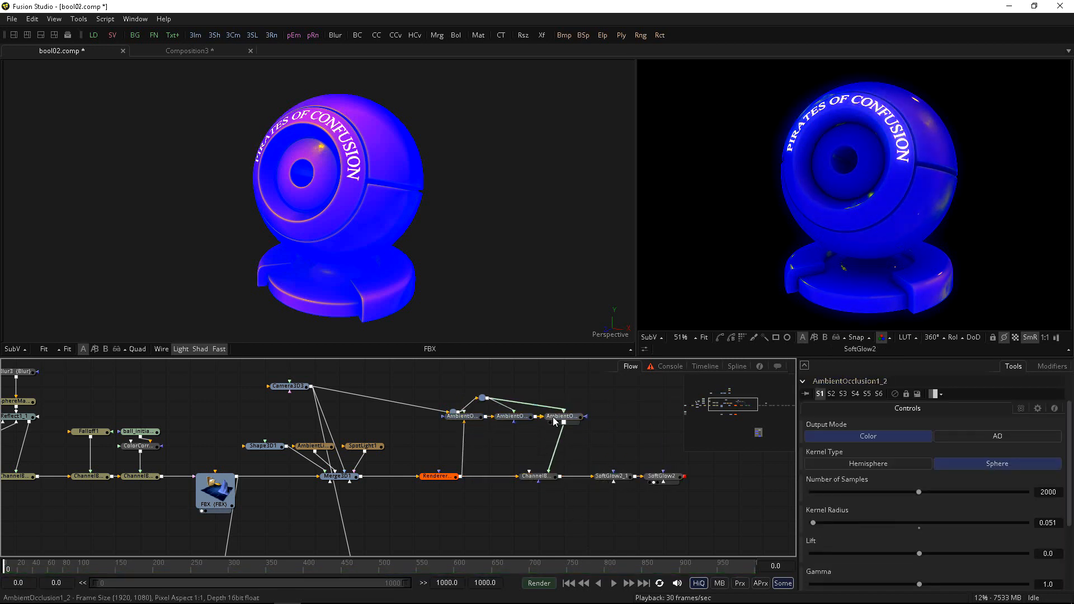
key(shift+space)
text(bol)
text(bc)
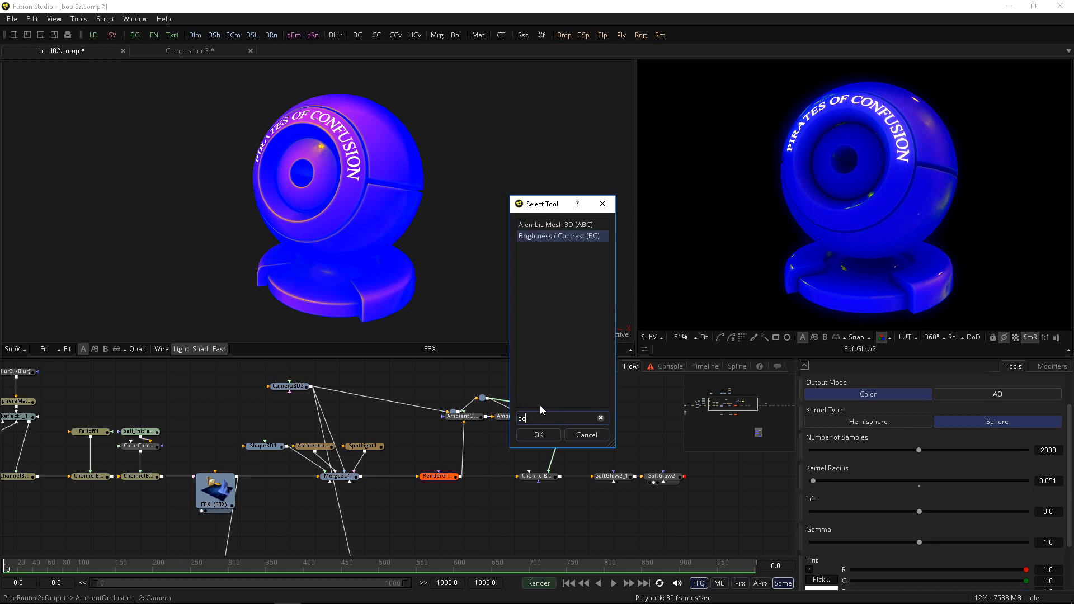
key(Return)
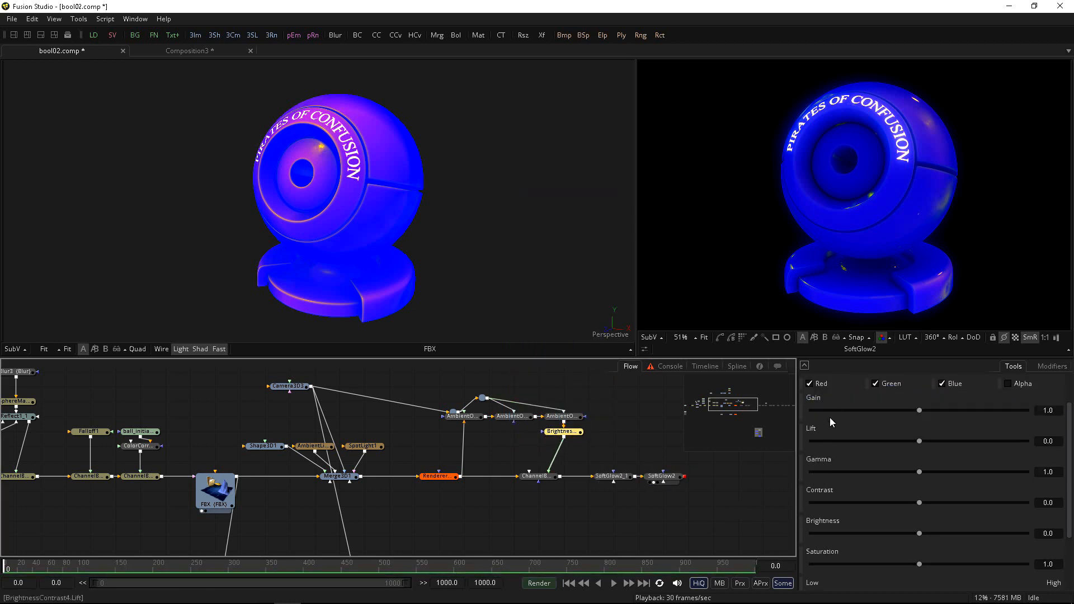
drag(922, 410, 933, 411)
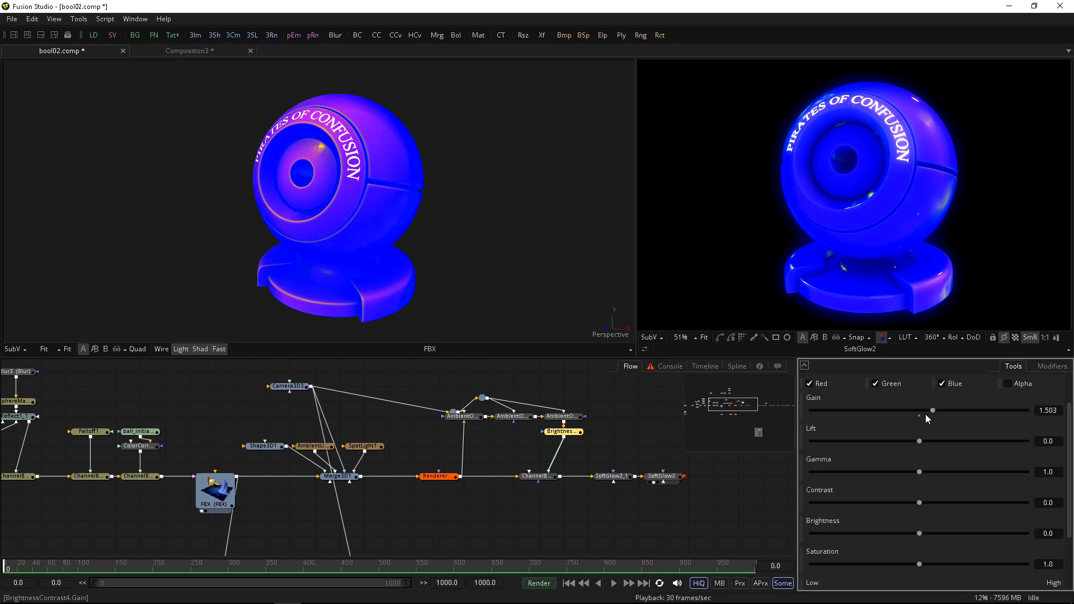
click(612, 476)
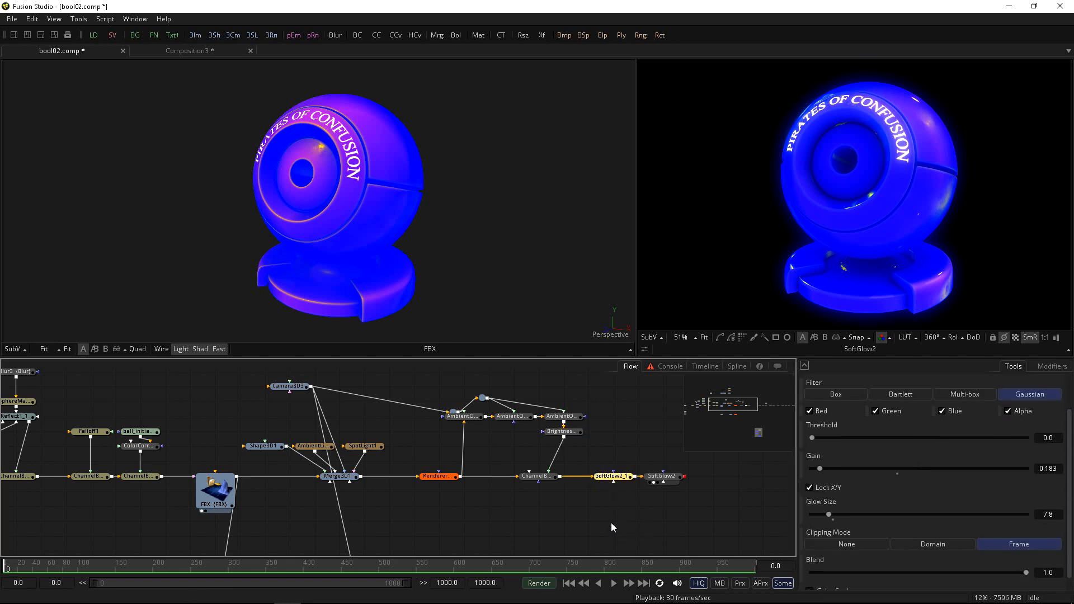
click(663, 476)
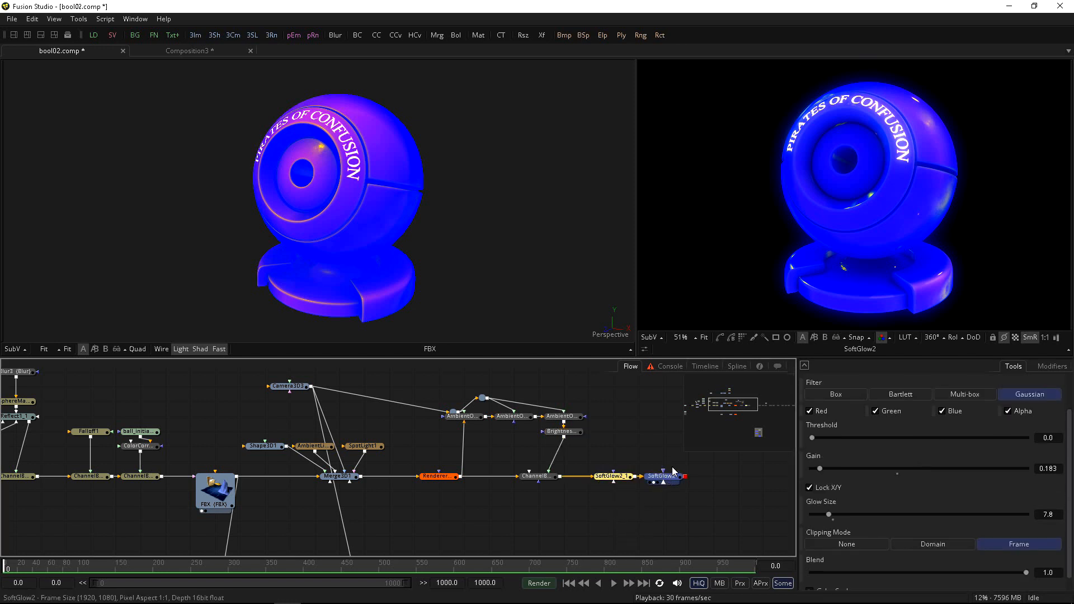
click(566, 536)
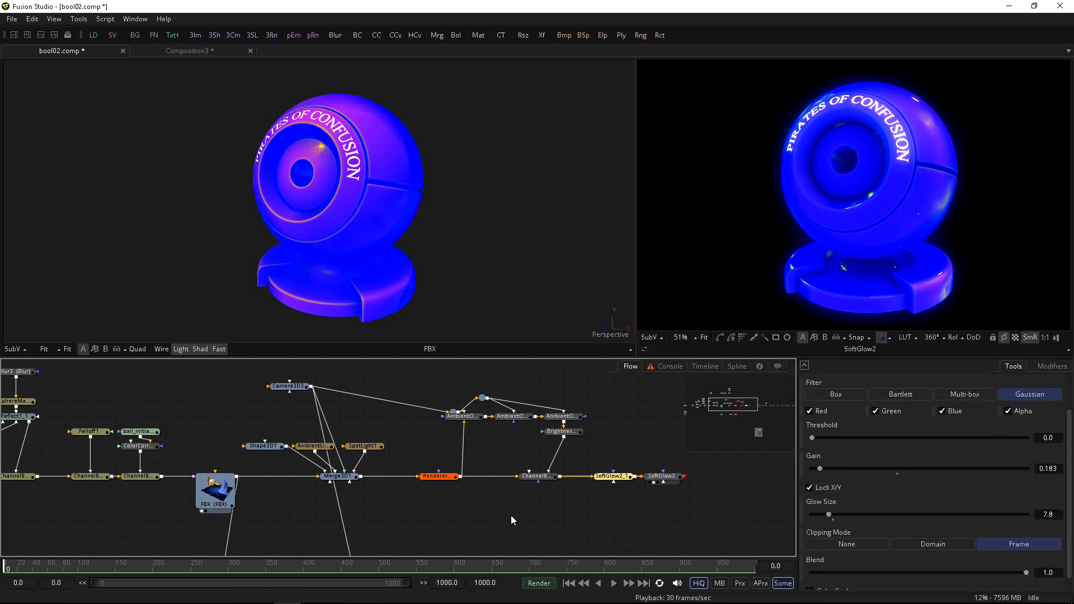
Switch ChannelBoolean1_5 to settings slot S3 and set its Red Operand B to Lightness FG
drag(398, 500, 507, 504)
drag(391, 515, 426, 521)
click(234, 486)
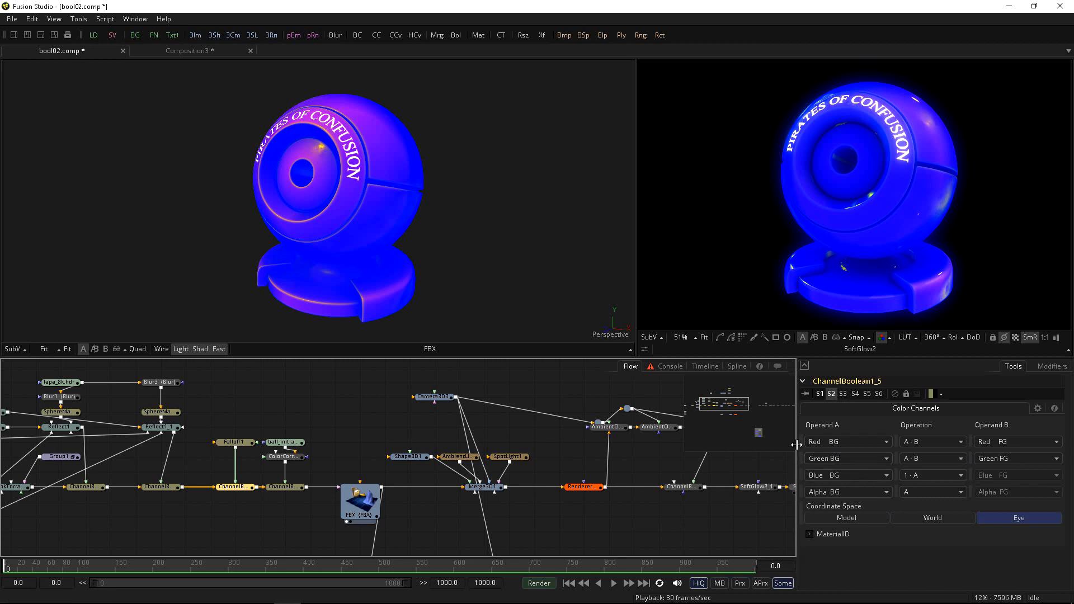
click(844, 394)
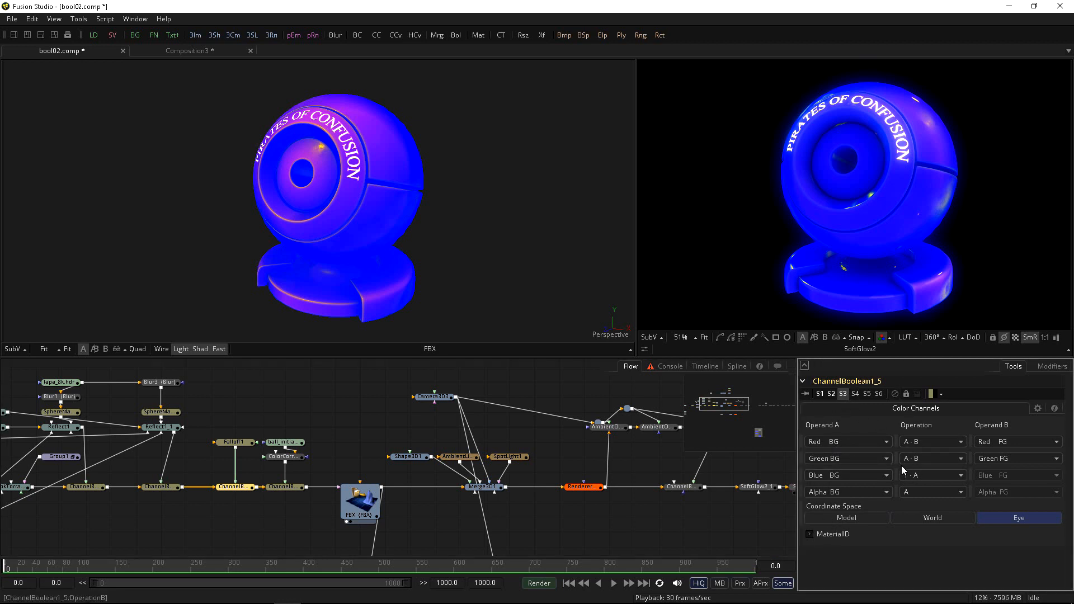
click(986, 443)
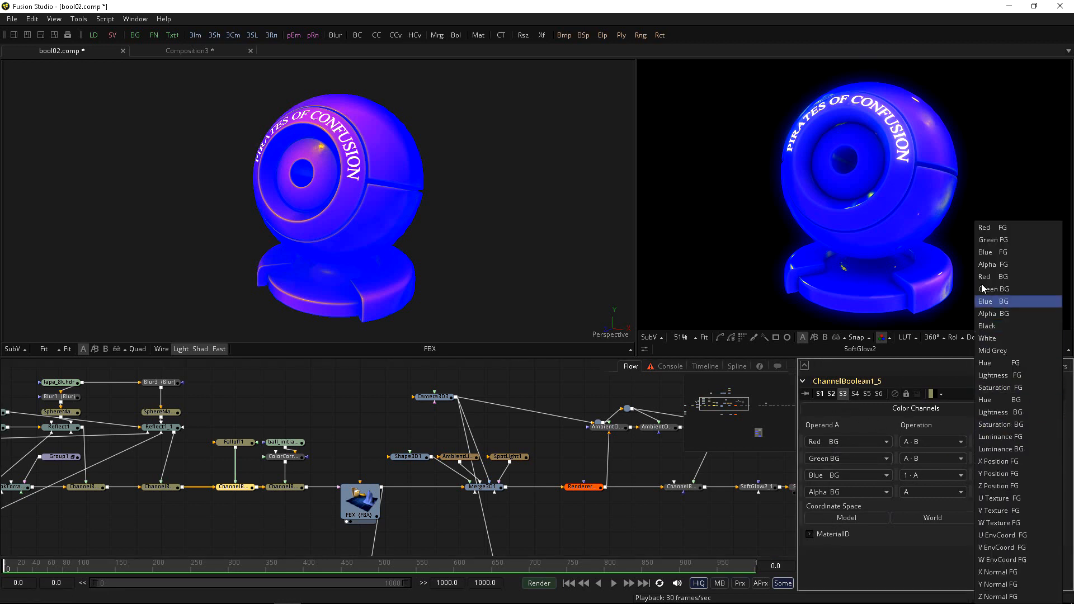
click(987, 376)
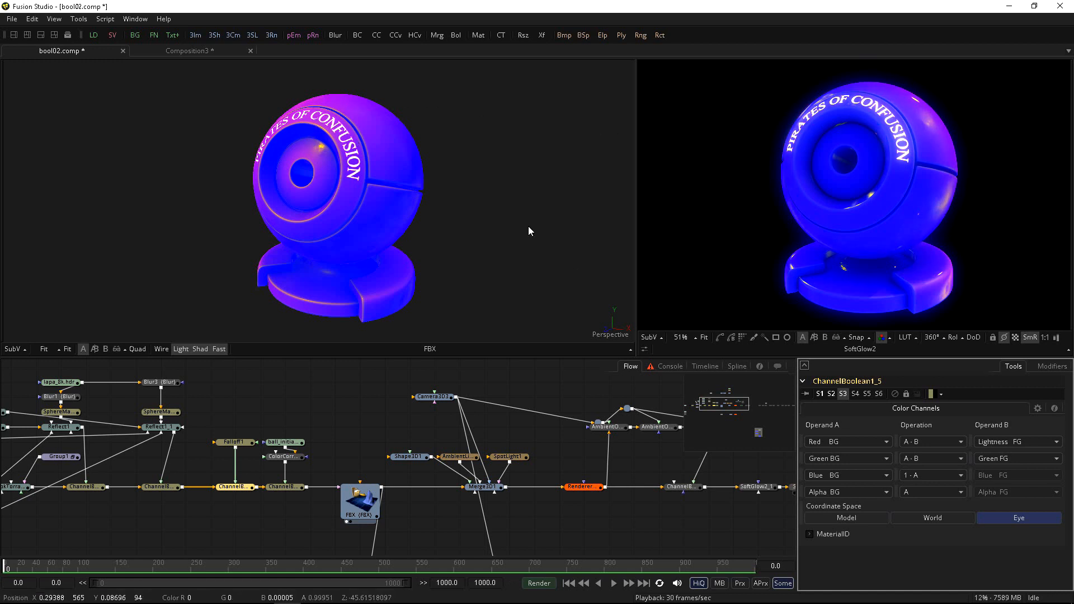
Try the 1 - B, A - B and min[A, B] operations on the Blue channel of ChannelBoolean1_5
click(904, 479)
click(901, 510)
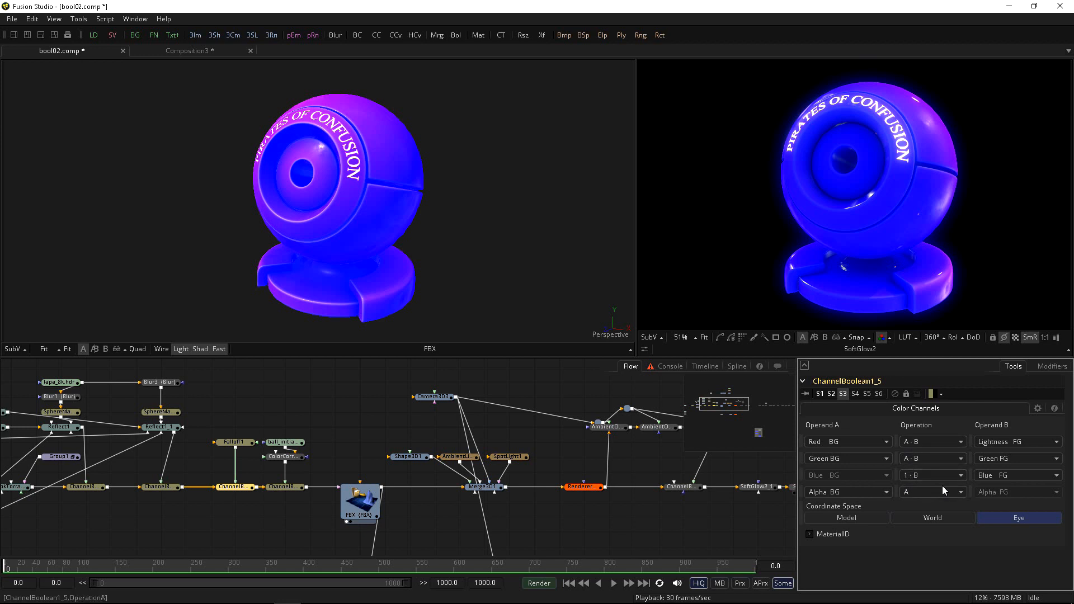
click(907, 478)
click(907, 501)
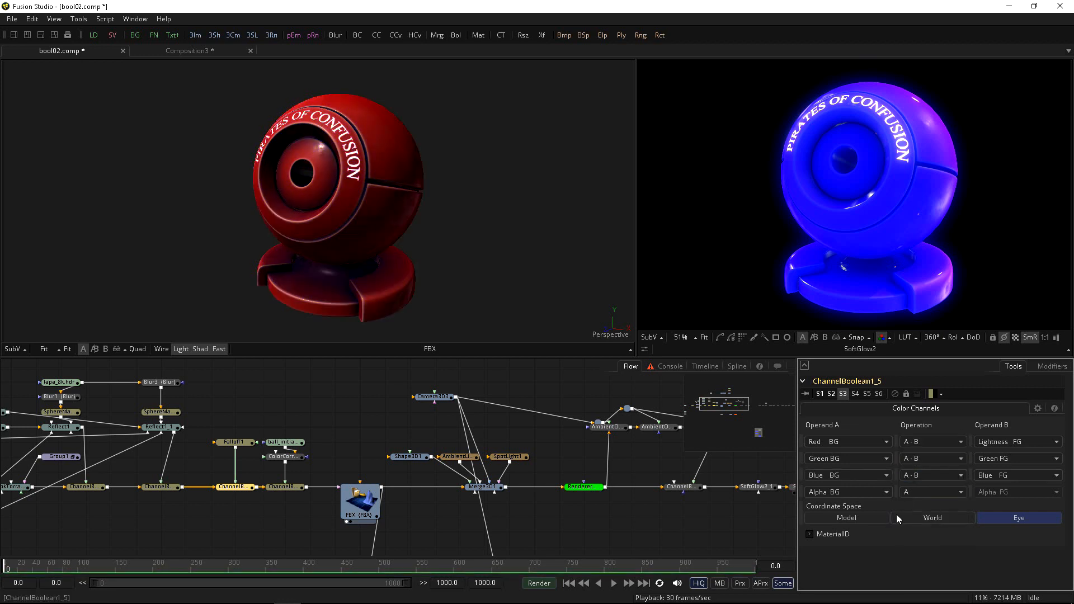
click(908, 480)
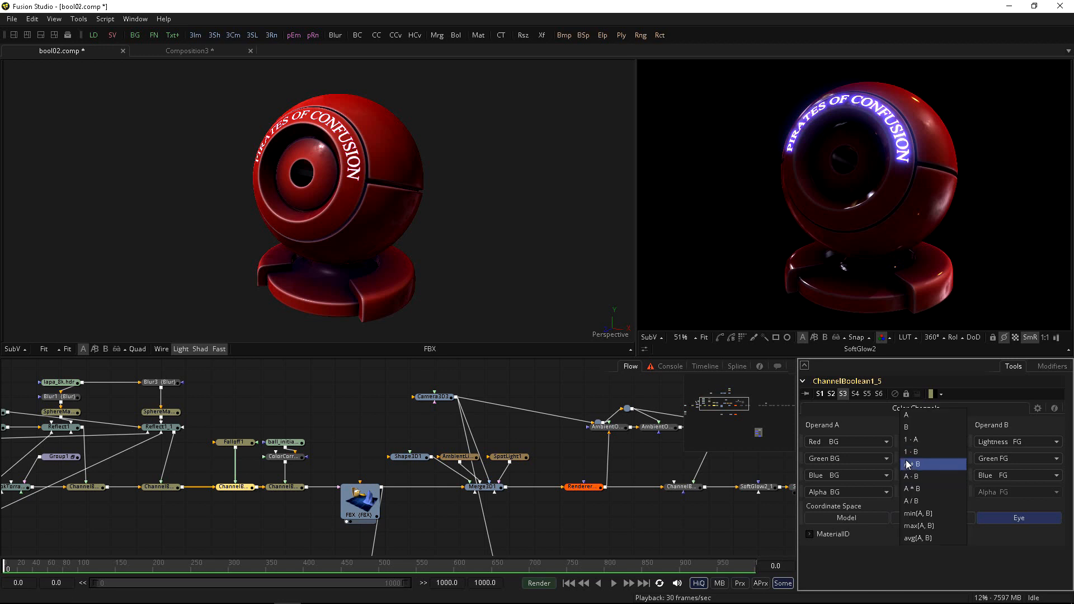
click(906, 503)
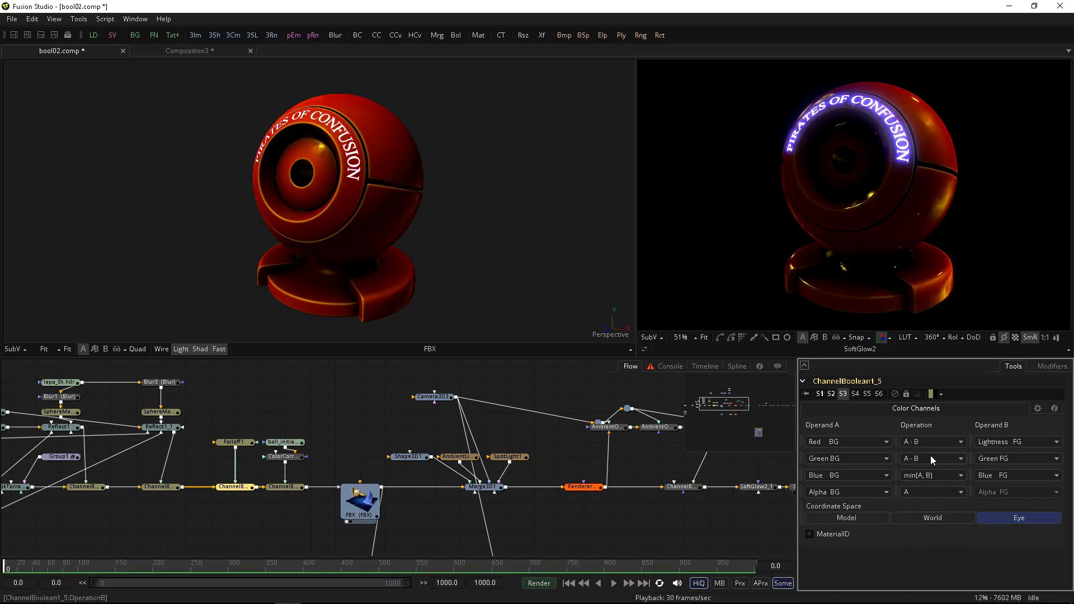
Set the Blue operation of ChannelBoolean1_5 to max[A, B]
click(911, 476)
click(908, 488)
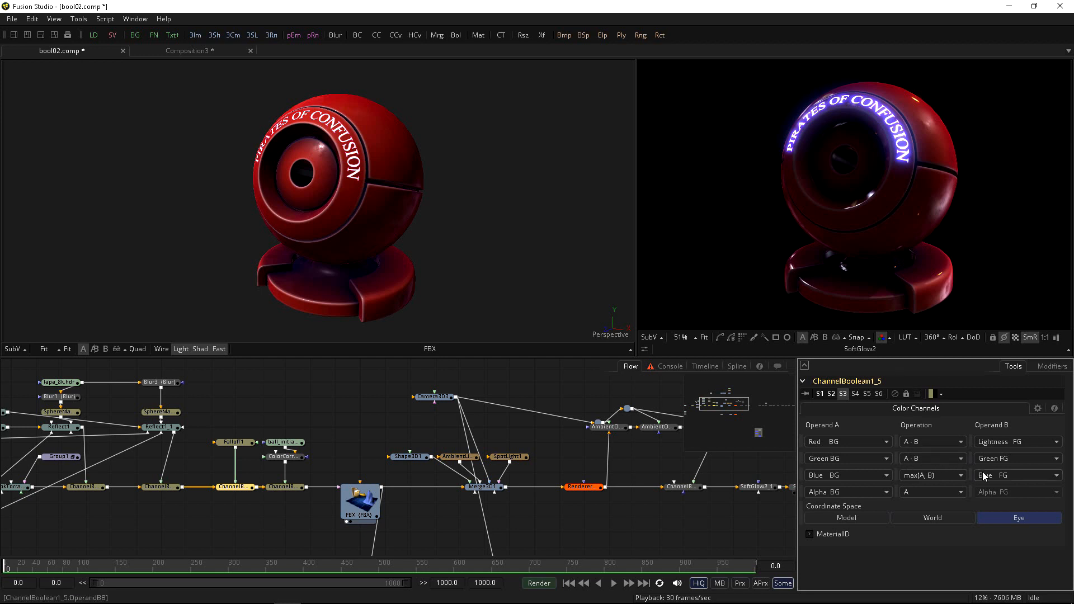
Try avg[A, B] as the Blue operation and A + B as the Red operation of ChannelBoolean1_5
click(912, 476)
click(908, 487)
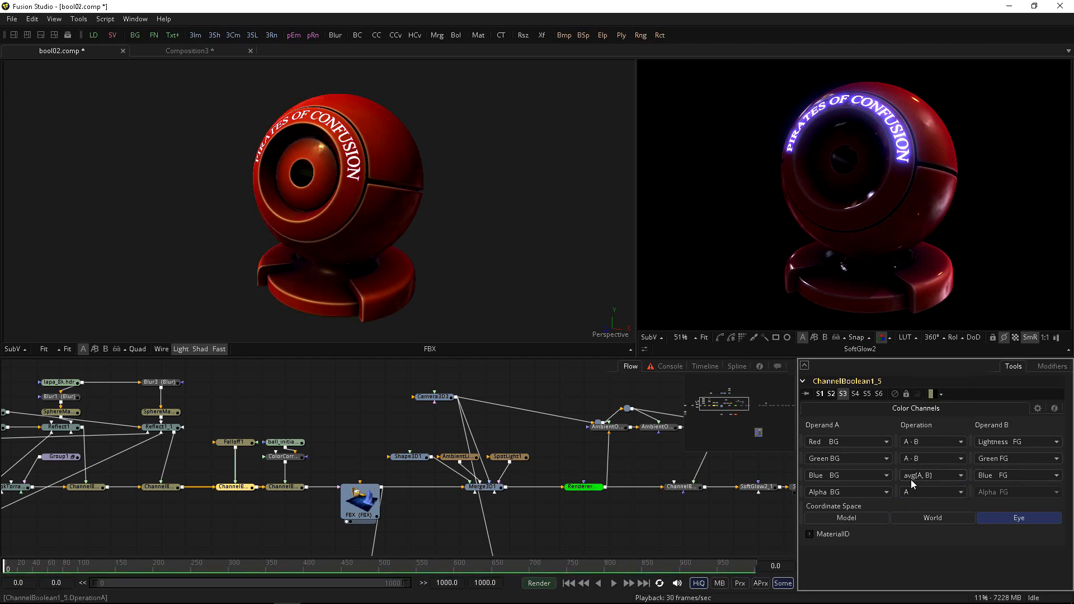
click(910, 442)
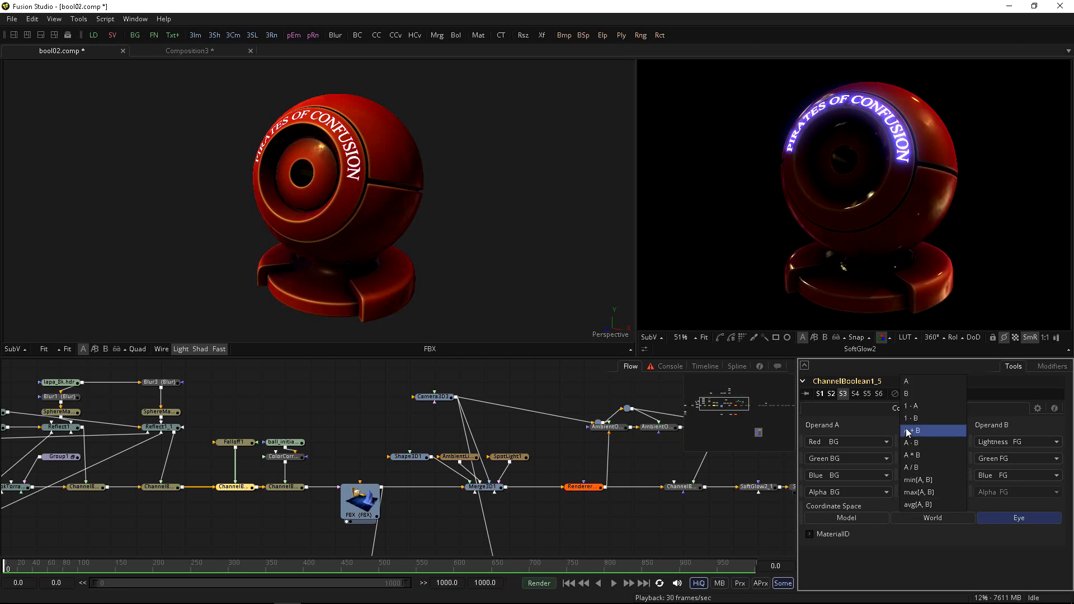
click(908, 433)
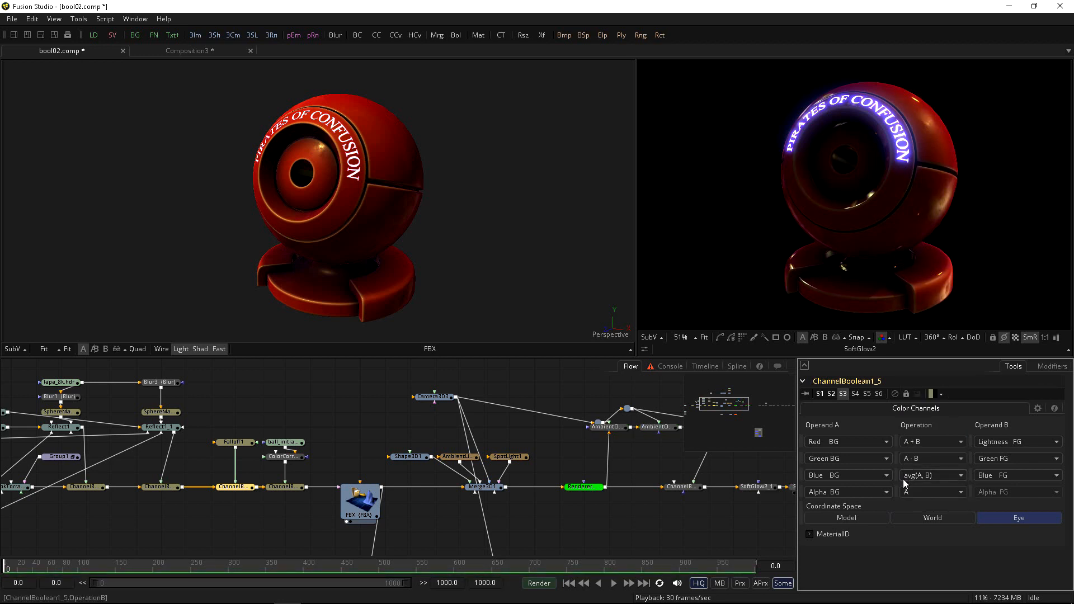
Try A / B as the Green operation of ChannelBoolean1_5
click(908, 459)
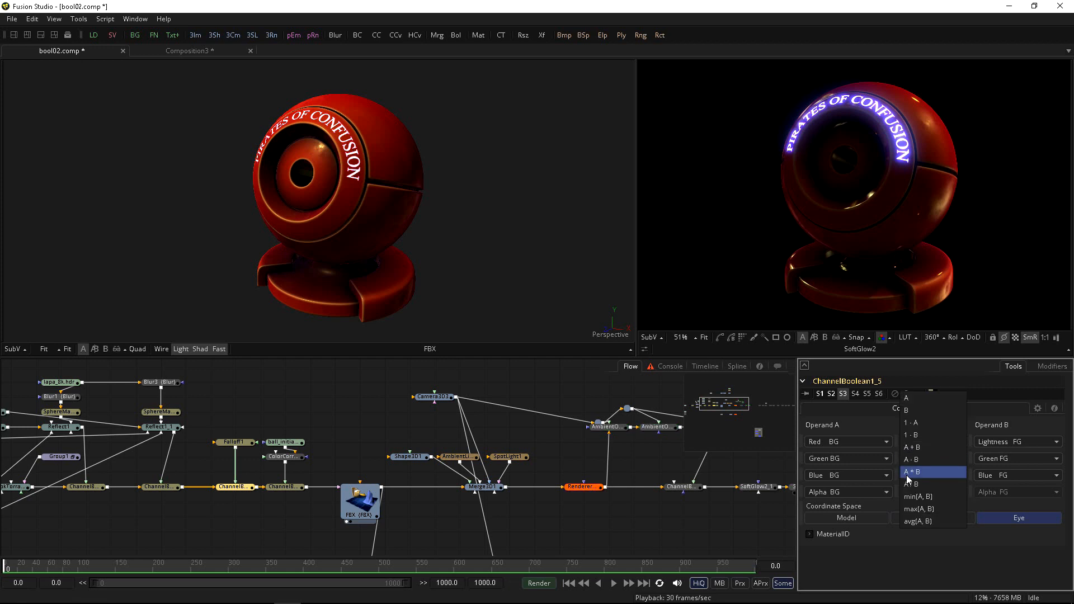
click(906, 475)
click(909, 462)
click(912, 471)
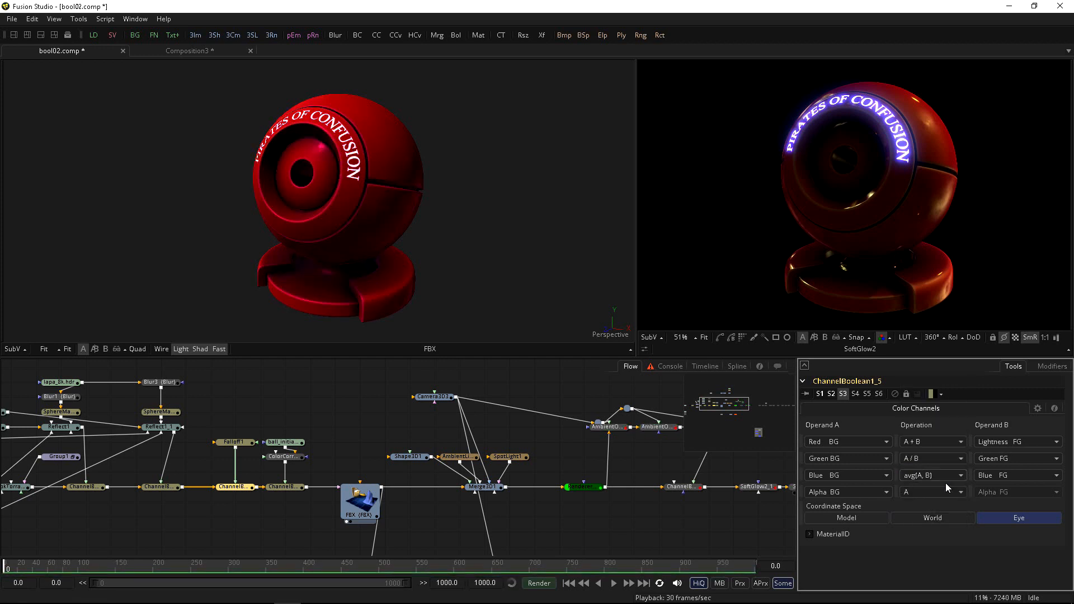
Try 1 - B as the Blue operation and A * B as the Green operation of ChannelBoolean1_5
click(919, 474)
click(911, 392)
click(907, 460)
click(909, 449)
Try Saturation FG as the Red Operand B of ChannelBoolean1_5 and settle on Red FG
click(990, 443)
click(990, 453)
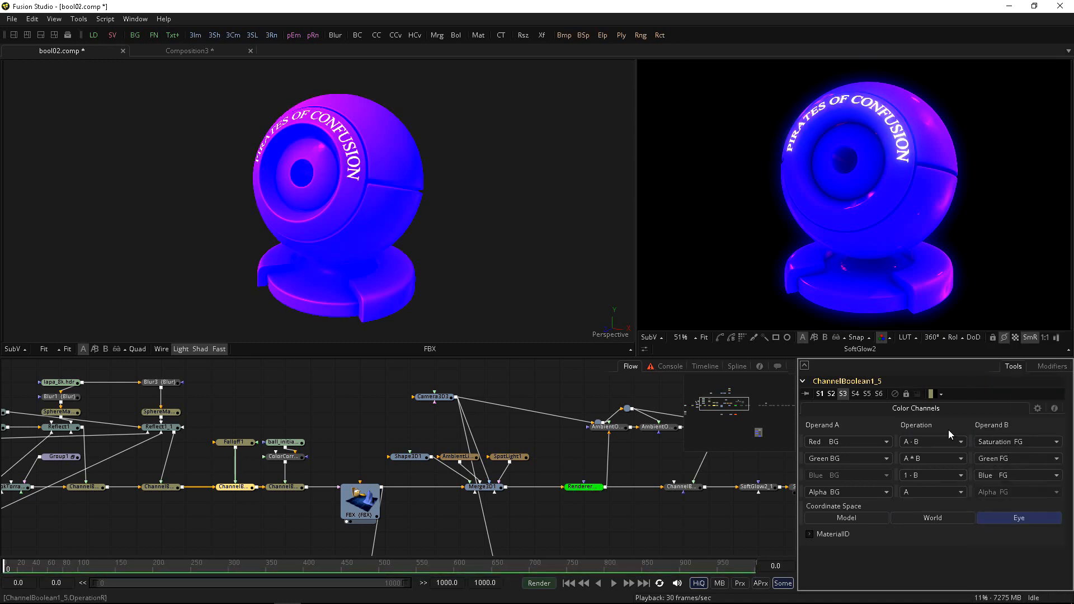
click(989, 443)
click(989, 360)
click(985, 445)
click(986, 430)
Try A / B as the Blue operation and show ChannelBooleans1 in the second viewer
click(906, 475)
click(912, 465)
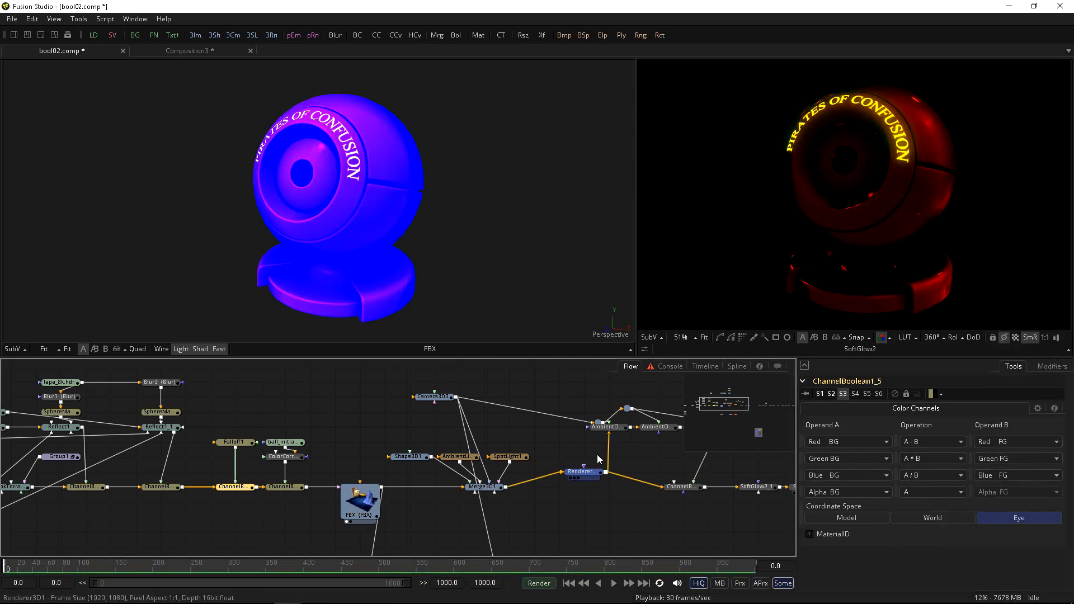
drag(701, 401, 663, 414)
key(2)
click(643, 500)
key(2)
Try A * B as the Blue operation, and A - B with Operand B Blue BG on the Green channel
click(931, 475)
click(908, 442)
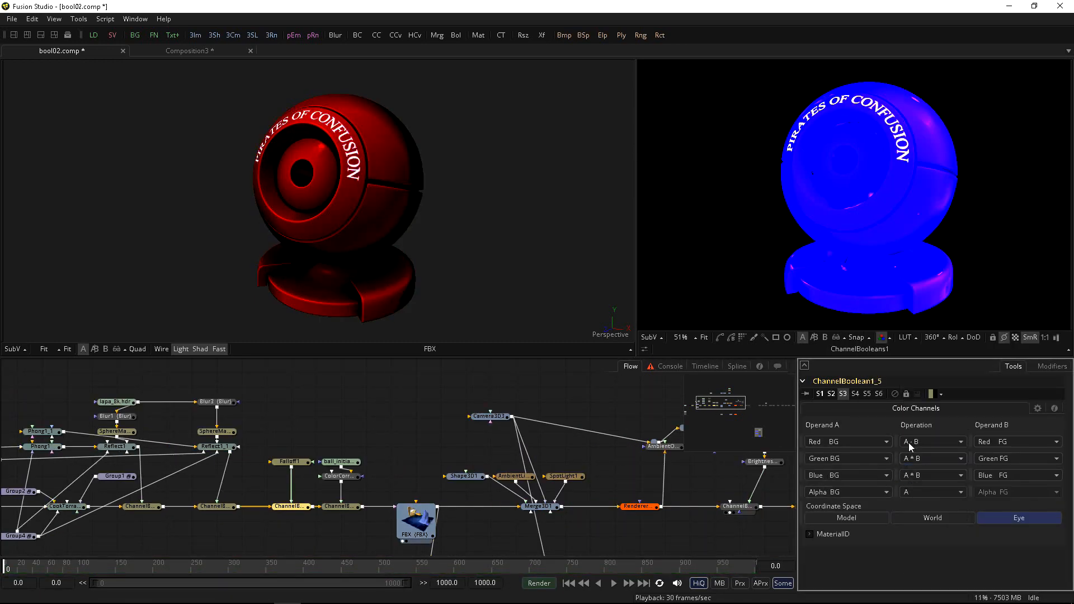
click(1018, 458)
click(1001, 475)
click(909, 458)
click(908, 463)
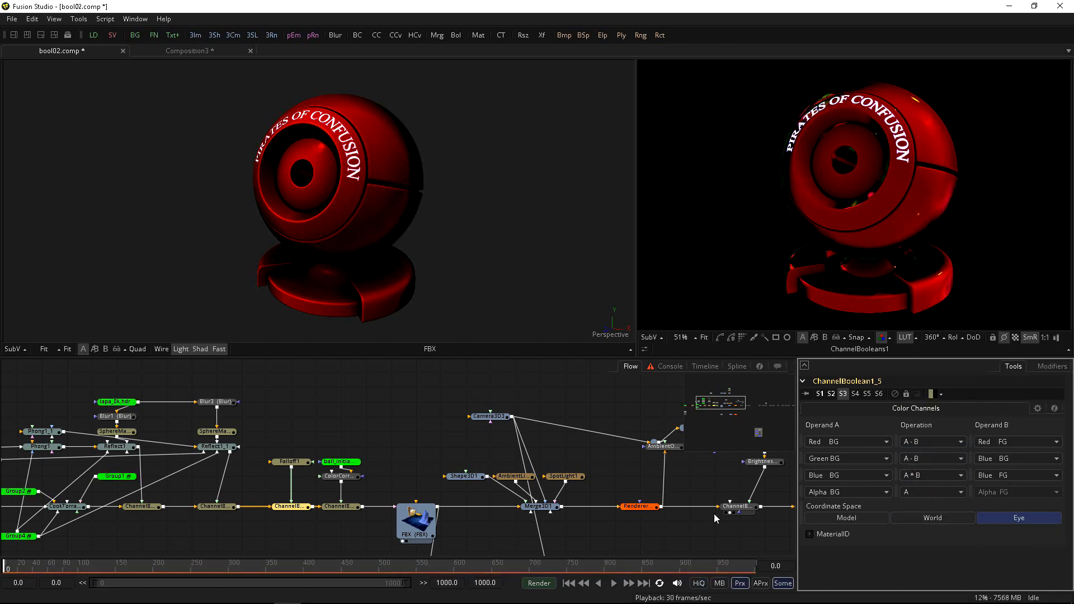
Try A / B as the Blue operation, and 1 - B with Operand B Lightness FG on the Green channel
click(928, 475)
click(945, 484)
click(932, 458)
click(912, 451)
drag(406, 539, 418, 544)
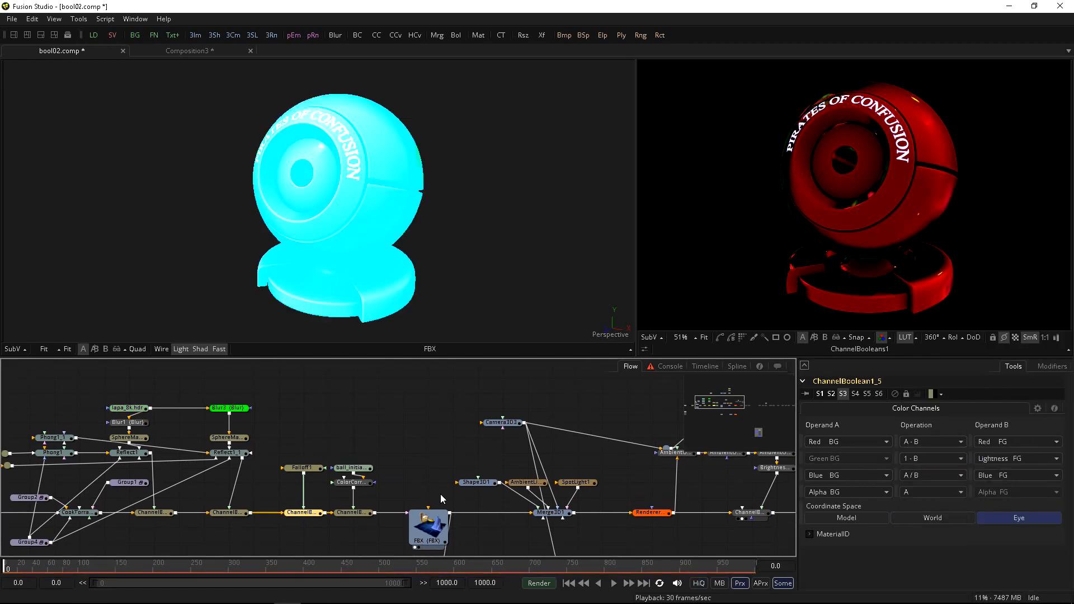
Try a different Blue operation and Blue BG as the Green Operand B of ChannelBoolean1_5
click(931, 475)
click(915, 485)
click(1018, 458)
click(986, 461)
click(1018, 458)
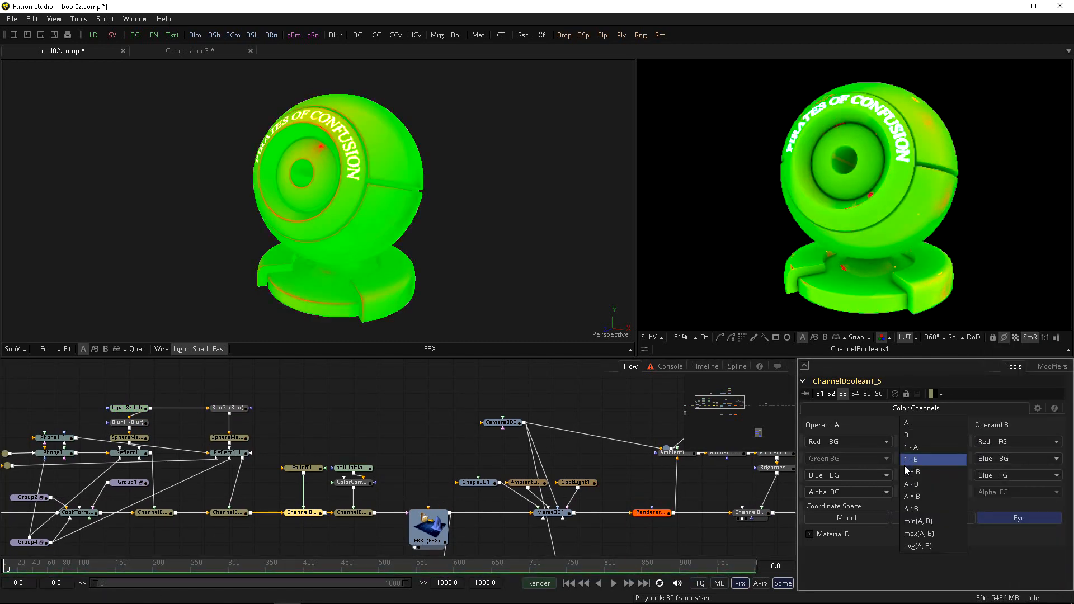
click(1001, 475)
Show Renderer3D1 in the second viewer and try R 0.744, G 0.249 as the end colour of Falloff1's gradient
click(649, 513)
key(2)
click(299, 465)
drag(883, 474, 1055, 473)
scroll(339, 196, up, 3)
click(809, 473)
drag(867, 512, 897, 512)
drag(922, 500, 982, 500)
drag(377, 305, 403, 308)
click(300, 509)
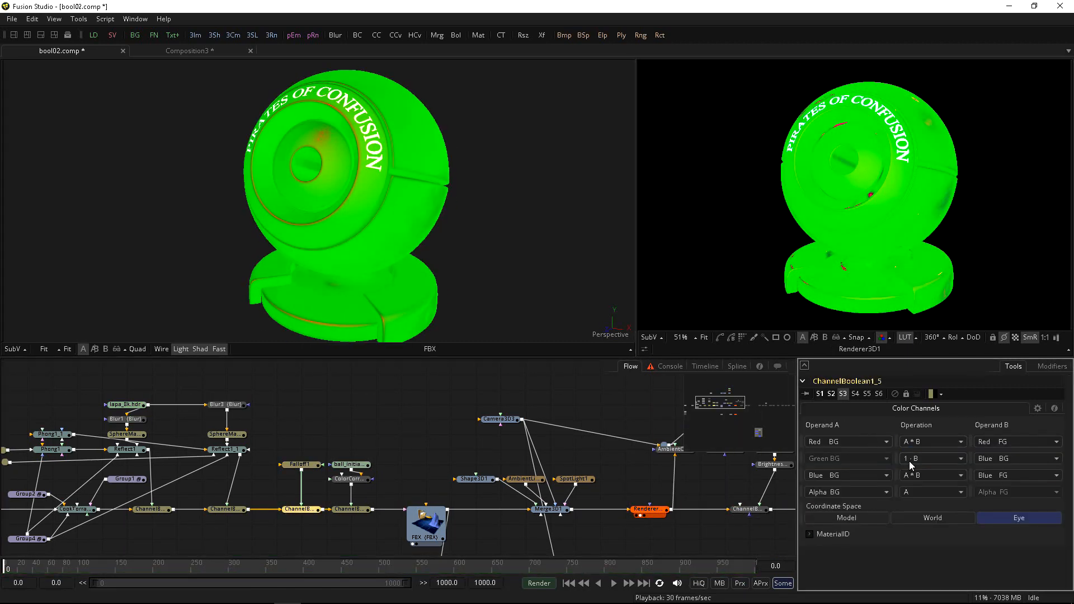
Set the Green operation of ChannelBoolean1_5 to A + B and its Operand B to Green FG
click(909, 460)
click(910, 471)
click(1017, 459)
click(986, 289)
click(299, 464)
click(827, 484)
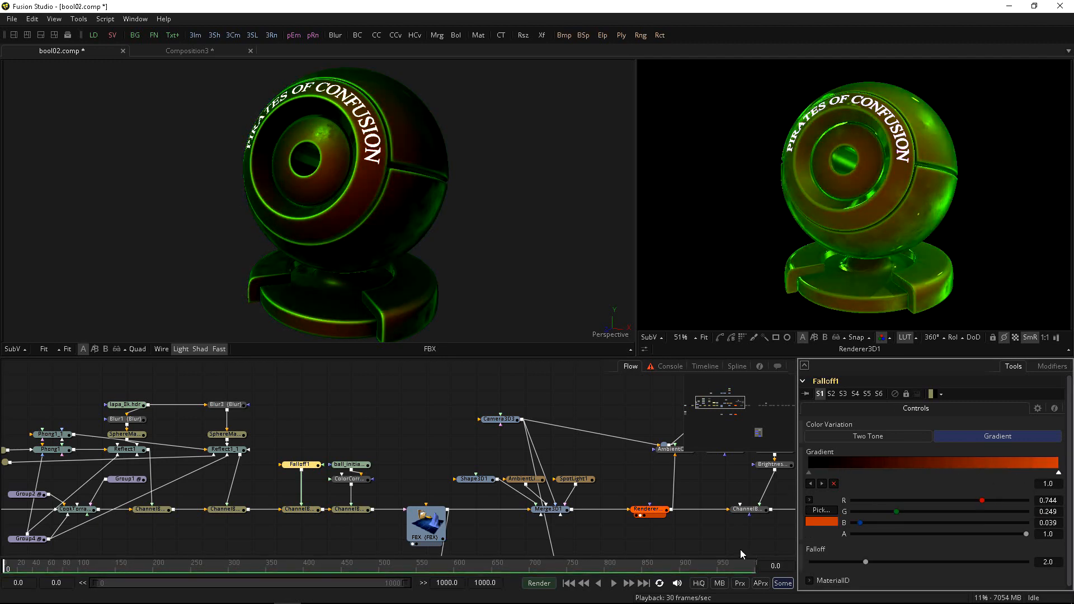
click(300, 509)
click(1017, 458)
click(984, 240)
Show SoftGlow2 in the second viewer and set the Green operation of ChannelBoolean1_5 to A - B
drag(745, 535, 643, 541)
click(638, 521)
click(764, 522)
drag(497, 502, 636, 491)
click(917, 458)
click(909, 471)
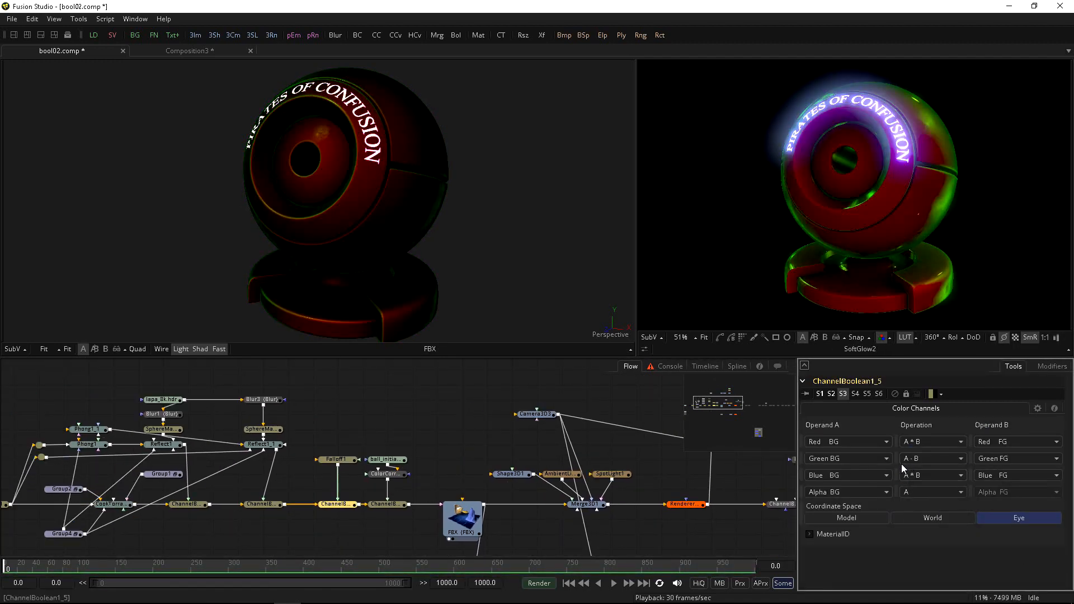
Try R 0.197, G 0.146 as the start colour of Falloff1's gradient
click(910, 459)
drag(340, 248, 313, 247)
click(336, 459)
mouse_move(809, 472)
mouse_down()
mouse_move(932, 472)
mouse_move(809, 472)
mouse_up()
drag(853, 523, 944, 523)
drag(853, 501, 887, 500)
drag(853, 512, 881, 512)
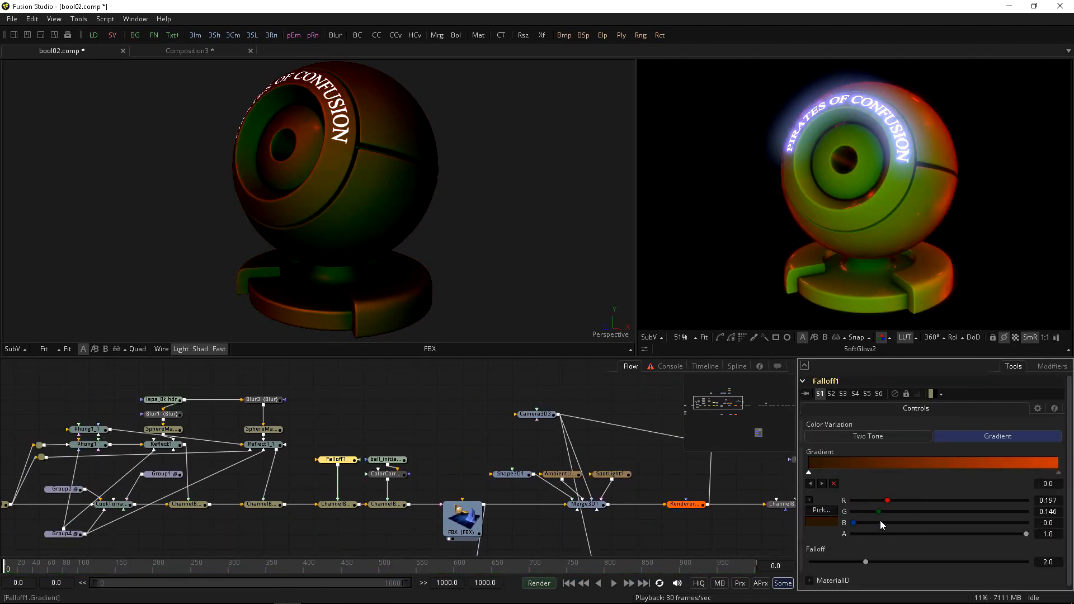
Try other operations on the Green and Blue channels of ChannelBoolean1_5
click(336, 504)
click(917, 459)
click(917, 475)
click(911, 549)
Try moving the gradient stops of Falloff1 and set the end colour's green value to 0.052
click(335, 460)
drag(1058, 472, 935, 473)
mouse_move(809, 472)
mouse_down()
mouse_move(901, 473)
mouse_move(809, 473)
mouse_up()
drag(934, 473, 1058, 473)
click(809, 472)
drag(896, 512, 863, 512)
Change the Green operation of ChannelBoolean1_5
click(336, 504)
click(917, 475)
click(971, 474)
click(917, 459)
click(913, 475)
scroll(885, 216, up, 1)
Make Falloff1's gradient run from dark blue to red with R 1.0, G 0.052, B 0.0
click(335, 459)
click(1058, 473)
mouse_move(890, 523)
mouse_down()
mouse_move(915, 524)
mouse_move(903, 524)
mouse_up()
drag(1058, 473, 809, 473)
drag(808, 473, 1058, 472)
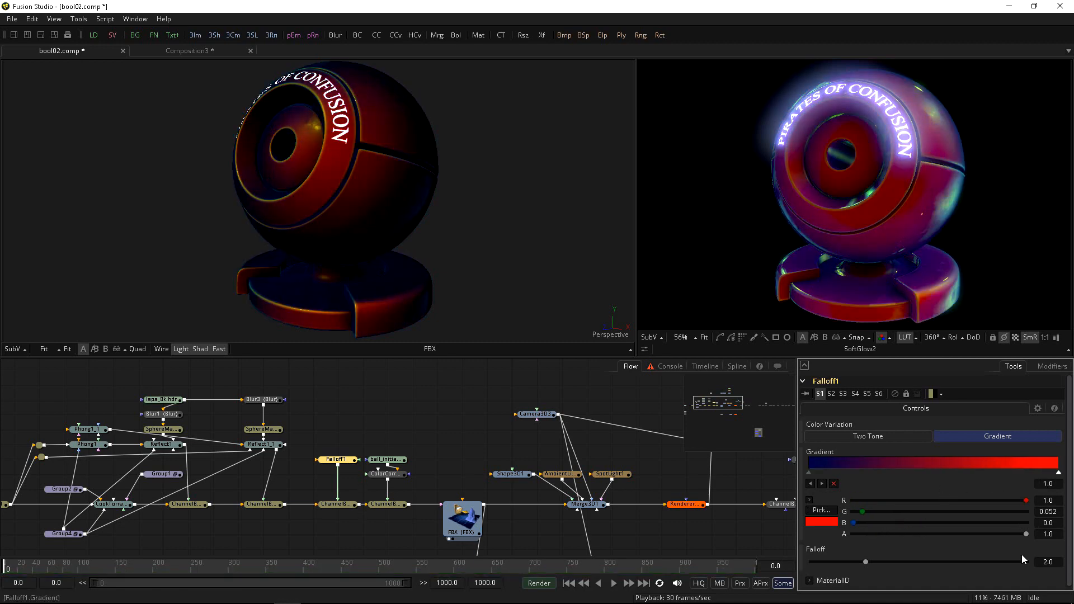
Shift the start stop of Falloff1's gradient and adjust the gradient's blue and green values
drag(336, 196, 340, 181)
drag(1058, 473, 809, 473)
drag(809, 473, 831, 474)
drag(335, 224, 263, 269)
drag(615, 537, 566, 534)
click(627, 507)
drag(903, 523, 896, 522)
drag(864, 512, 890, 511)
click(1058, 473)
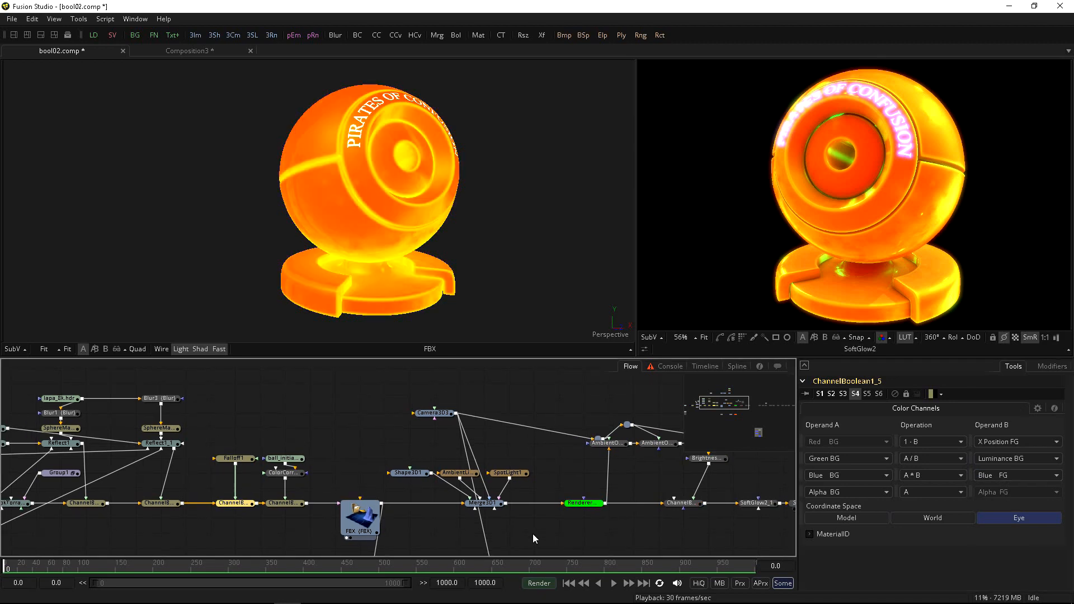
Try A + B with Z Position FG as Operand B on the Red channel in slot S4 of ChannelBoolean1_5
click(906, 441)
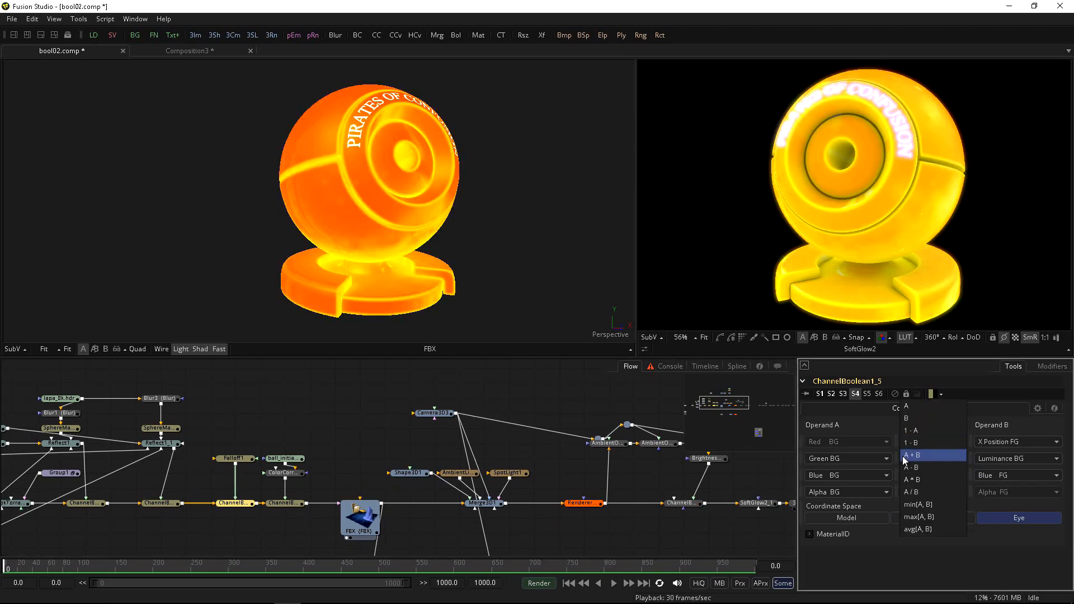
click(905, 445)
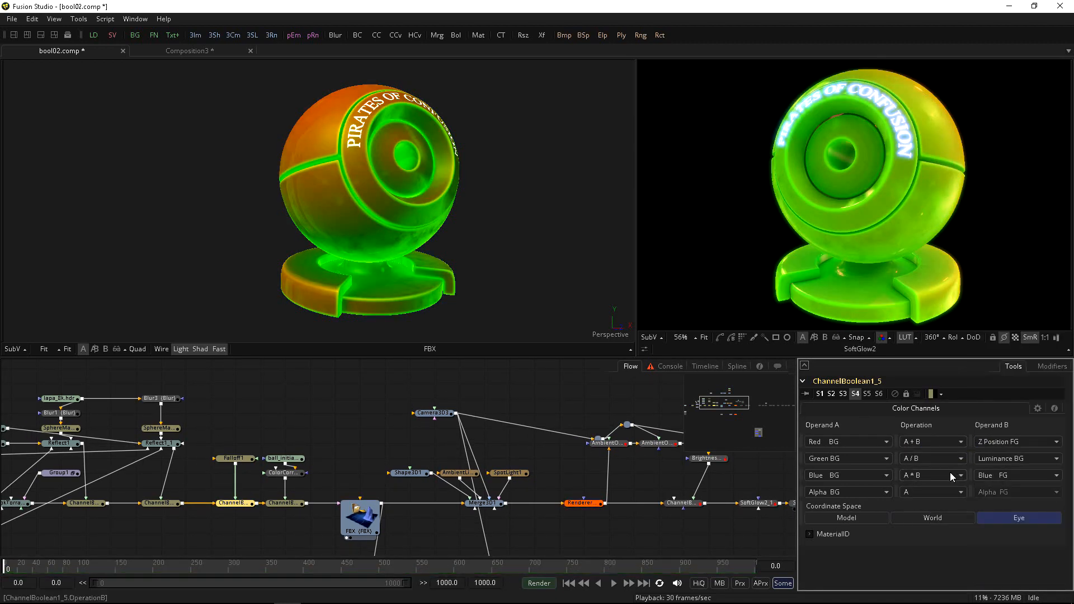
click(1001, 442)
click(982, 492)
click(917, 443)
click(911, 473)
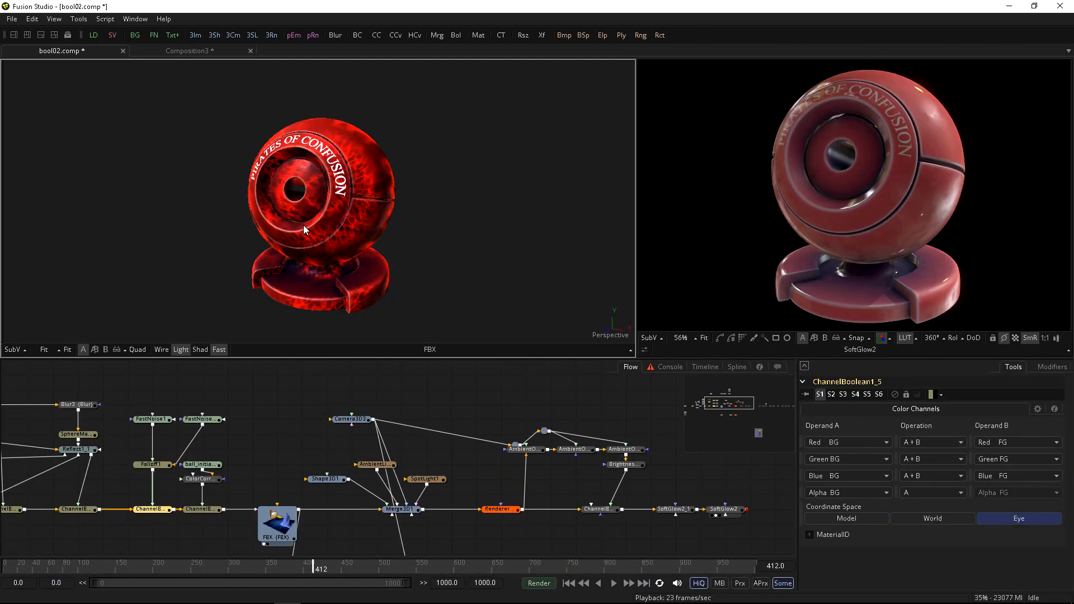
Review ChannelBoolean1_5 settings slots S2 to S5 while viewing the ball from different sides
click(831, 395)
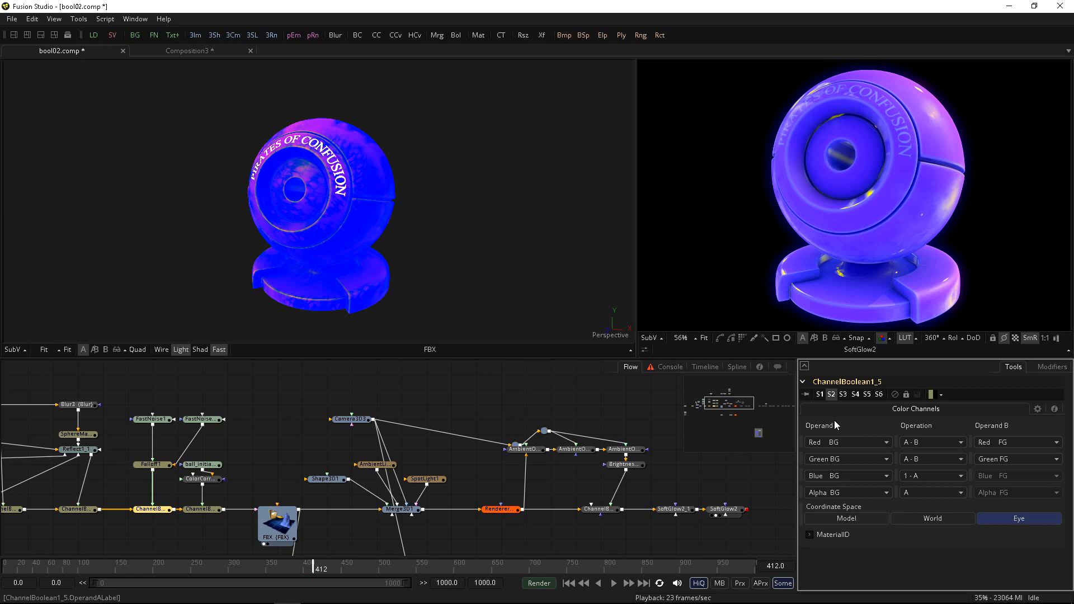
mouse_move(276, 214)
mouse_down()
mouse_move(304, 201)
mouse_move(321, 208)
mouse_move(295, 272)
mouse_move(347, 166)
mouse_up()
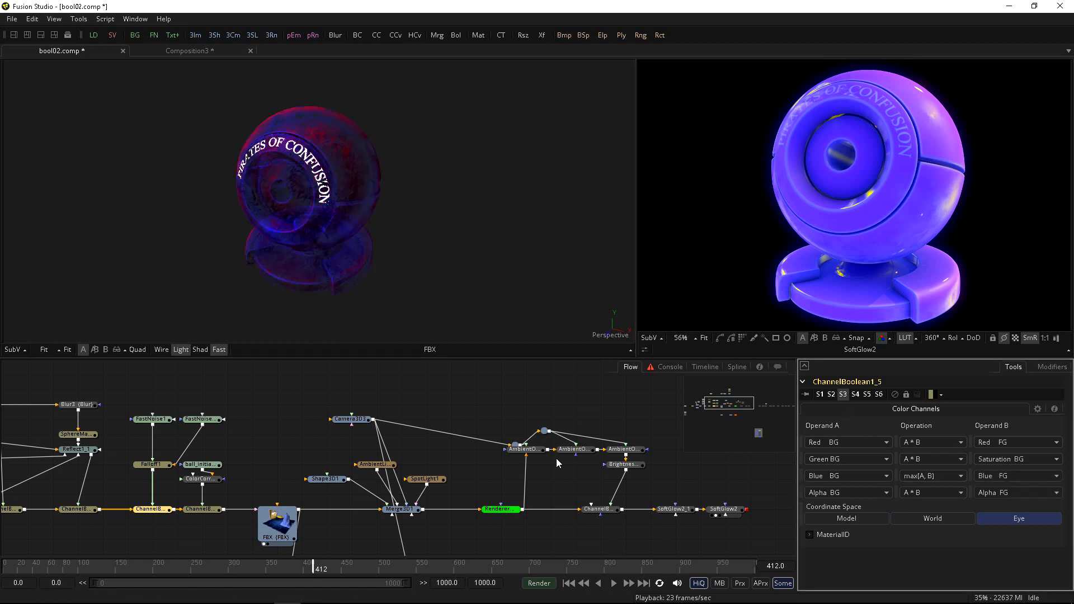
drag(311, 265, 391, 280)
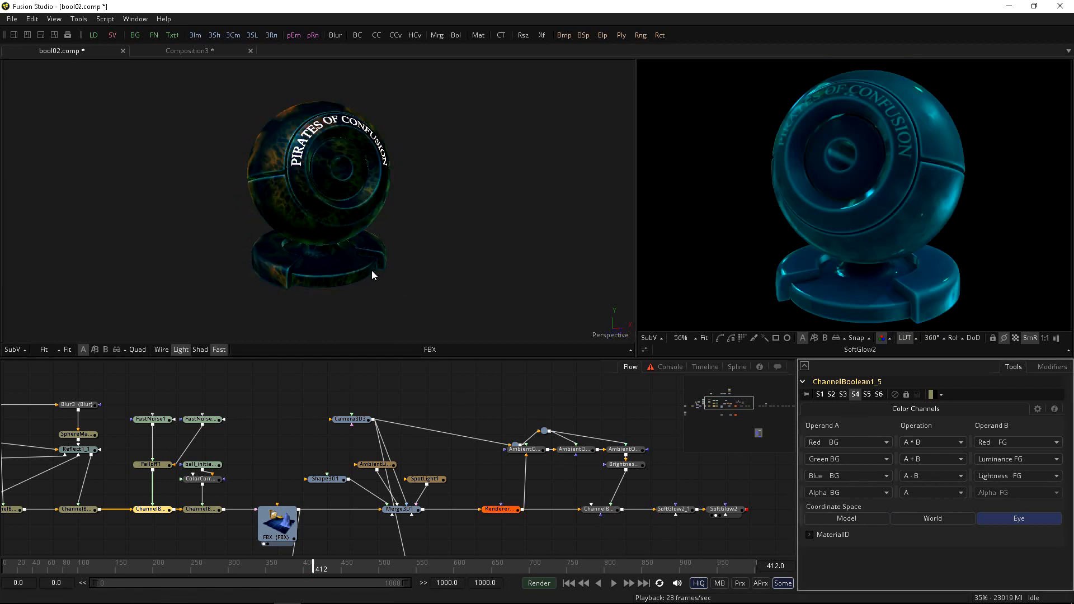
click(867, 395)
drag(372, 278, 408, 287)
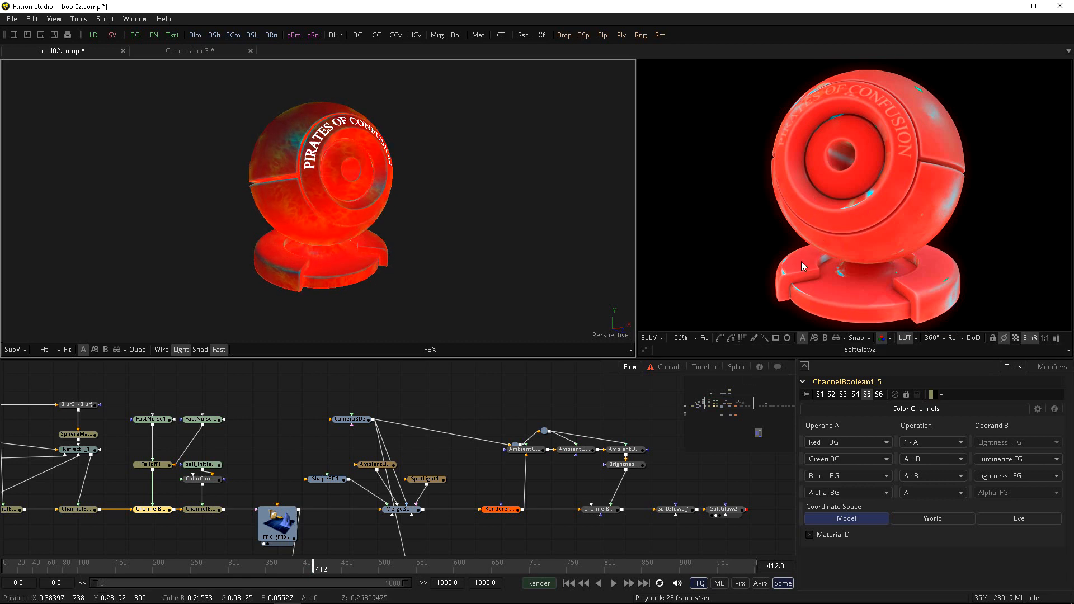
drag(314, 278, 274, 281)
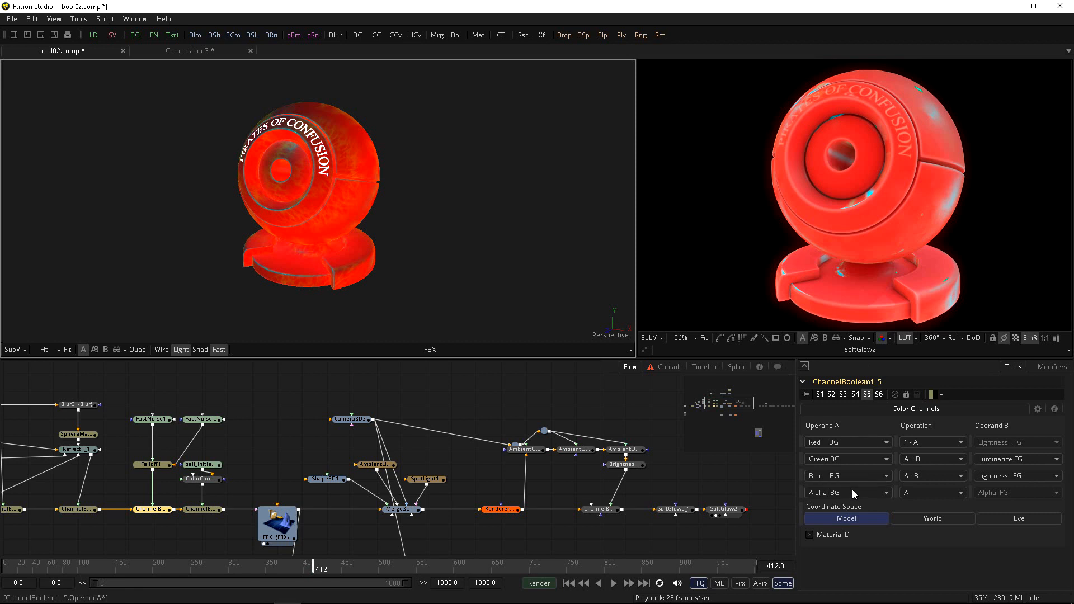
Compare Renderer3D1 with ChannelBooleans1 in the second viewer and switch ChannelBoolean1_5 to slot S6
drag(506, 509, 733, 247)
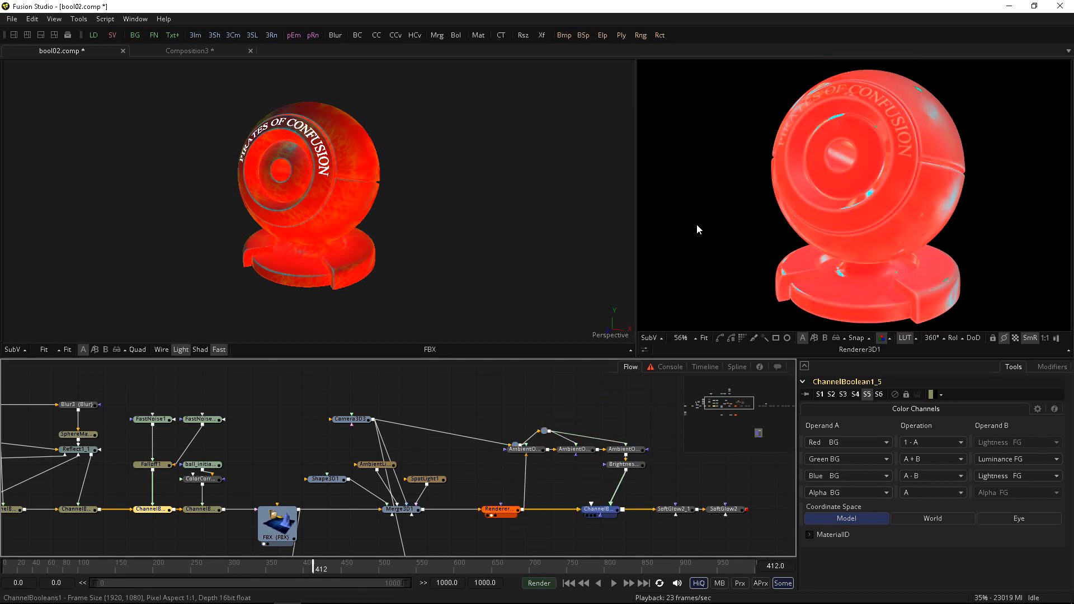
drag(696, 223, 696, 225)
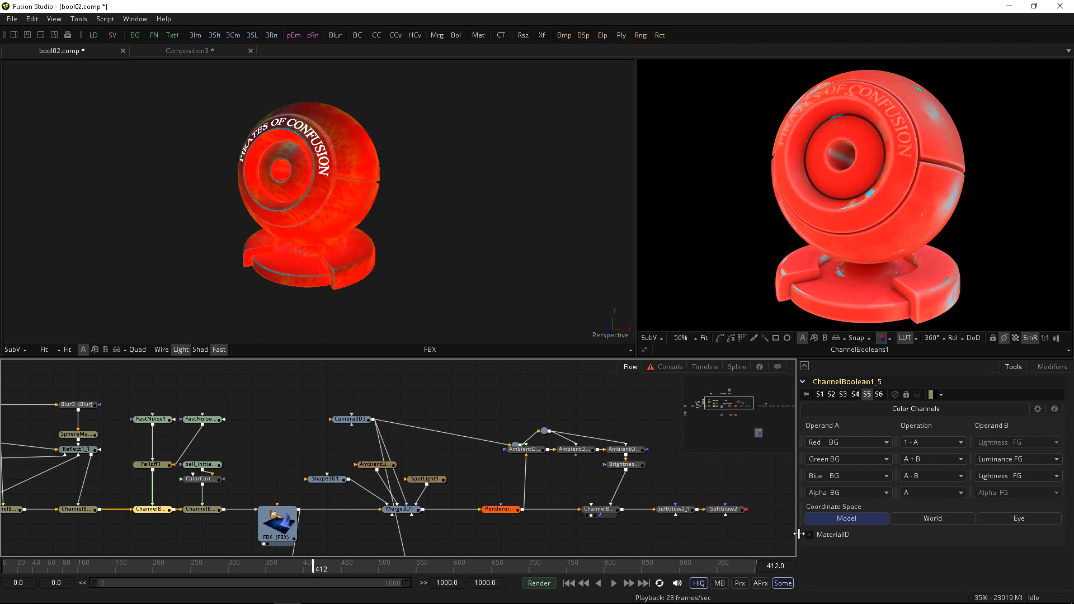
click(879, 394)
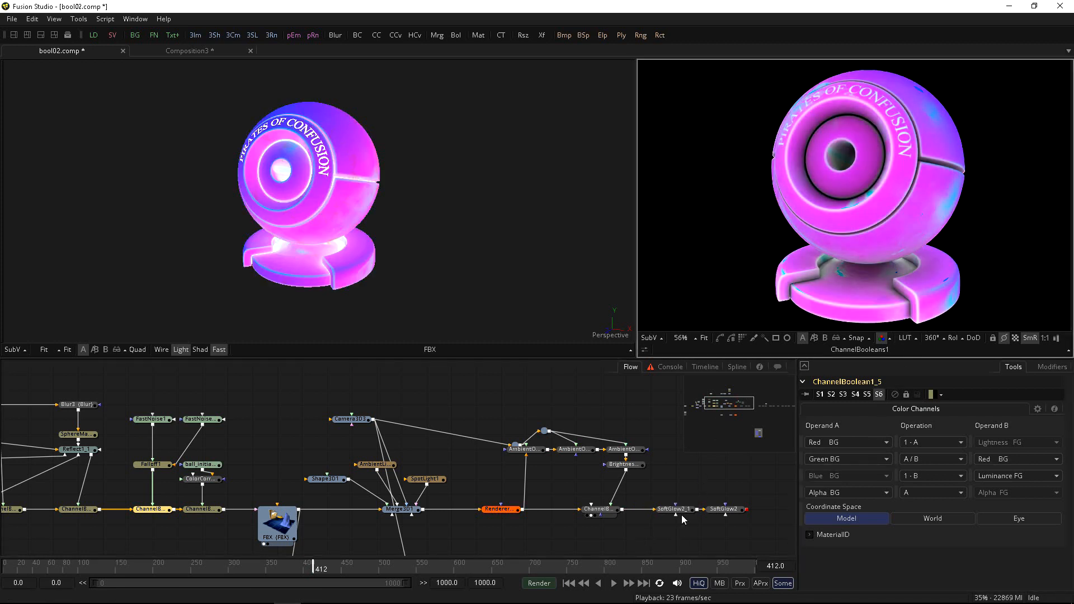
Try Renderer3D1 with lighting disabled, toggle the second viewer's LUT, and enable lighting again
drag(683, 518, 672, 525)
click(492, 516)
scroll(837, 407, down, 8)
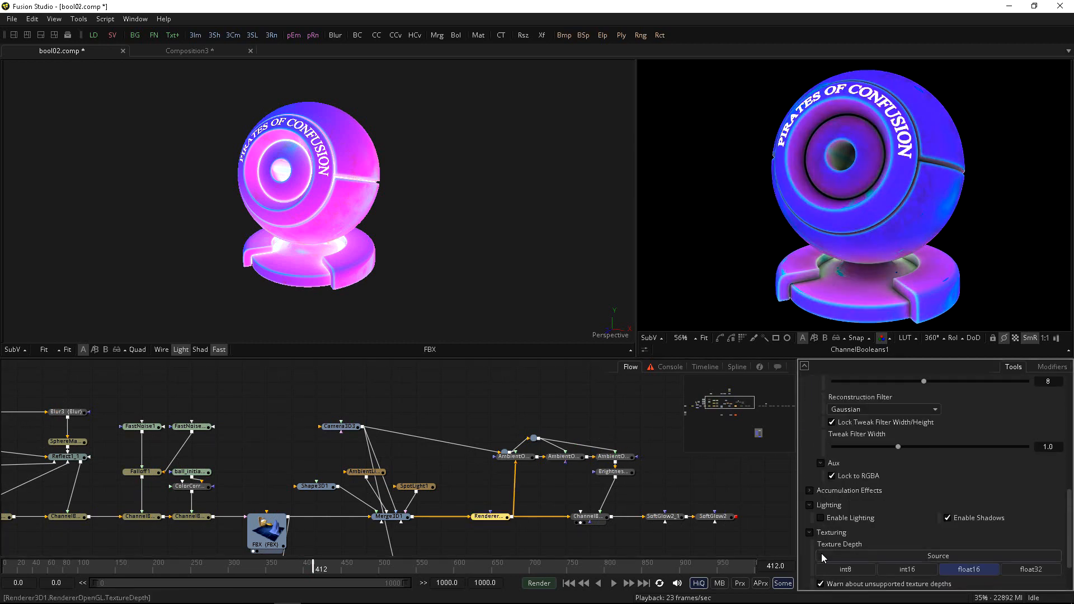
click(904, 338)
click(1056, 337)
click(1056, 338)
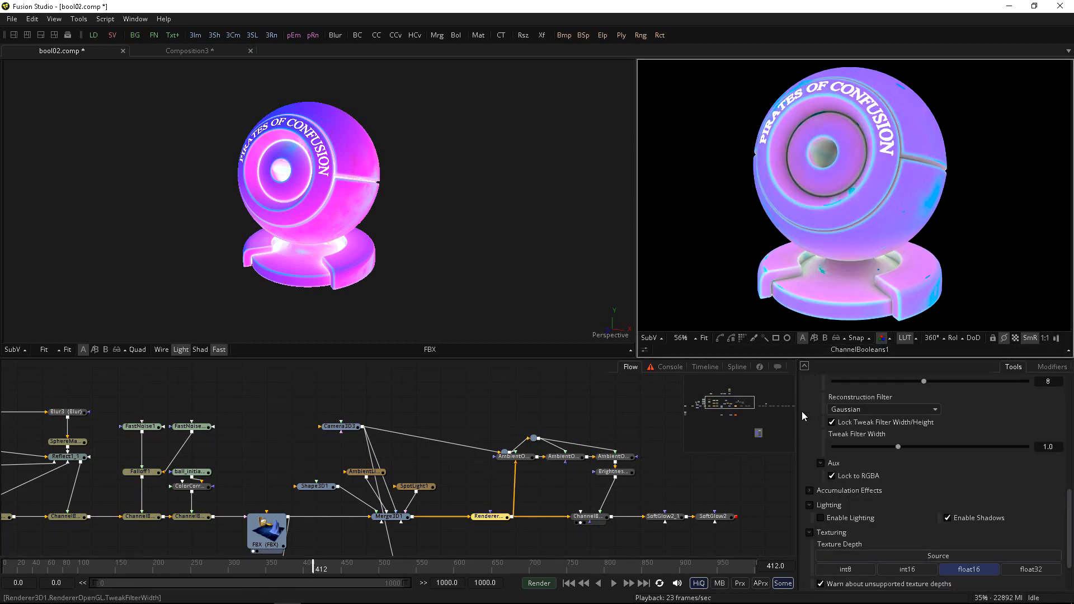
click(644, 349)
mouse_move(1001, 321)
mouse_down()
mouse_move(986, 321)
mouse_move(1005, 312)
mouse_up()
mouse_move(985, 320)
mouse_down()
mouse_move(1013, 311)
mouse_move(1005, 312)
mouse_up()
click(644, 350)
click(822, 519)
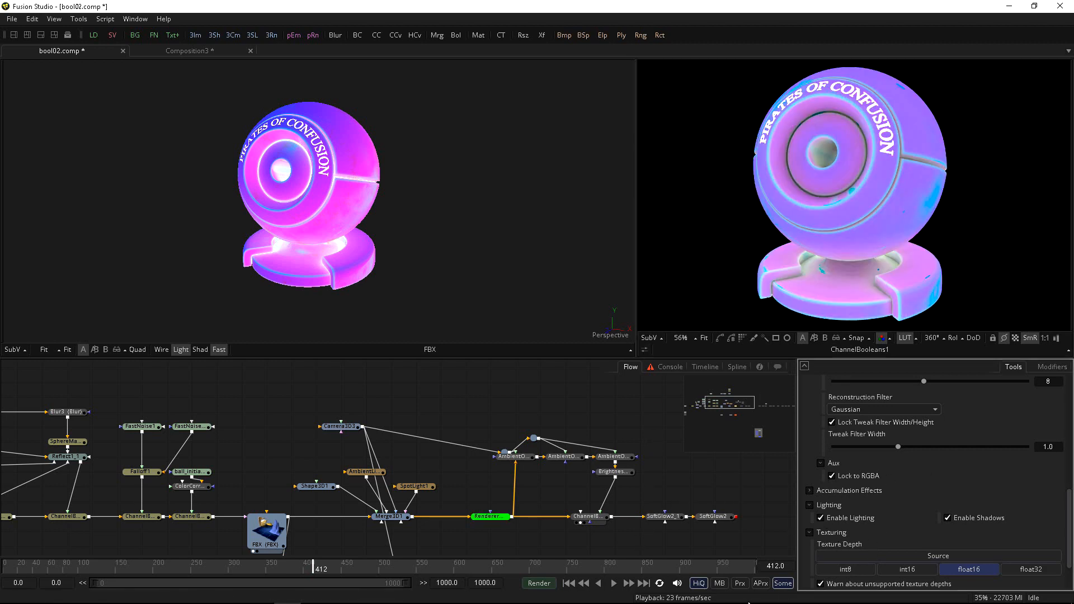
Switch ChannelBoolean1_5 back to settings slot S1 and bypass the node
drag(150, 523, 218, 507)
click(216, 502)
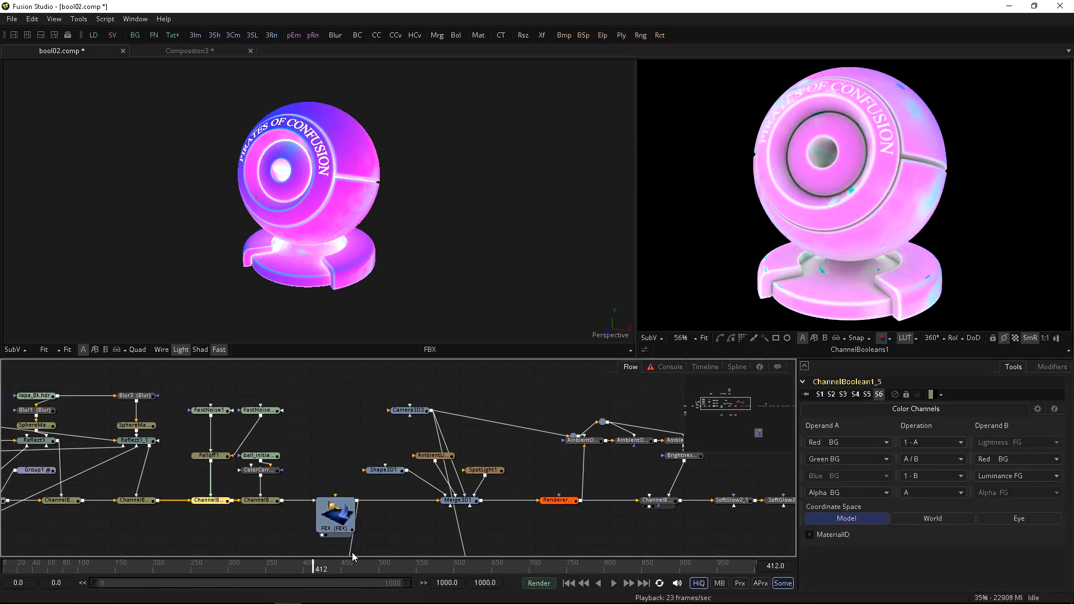
click(819, 395)
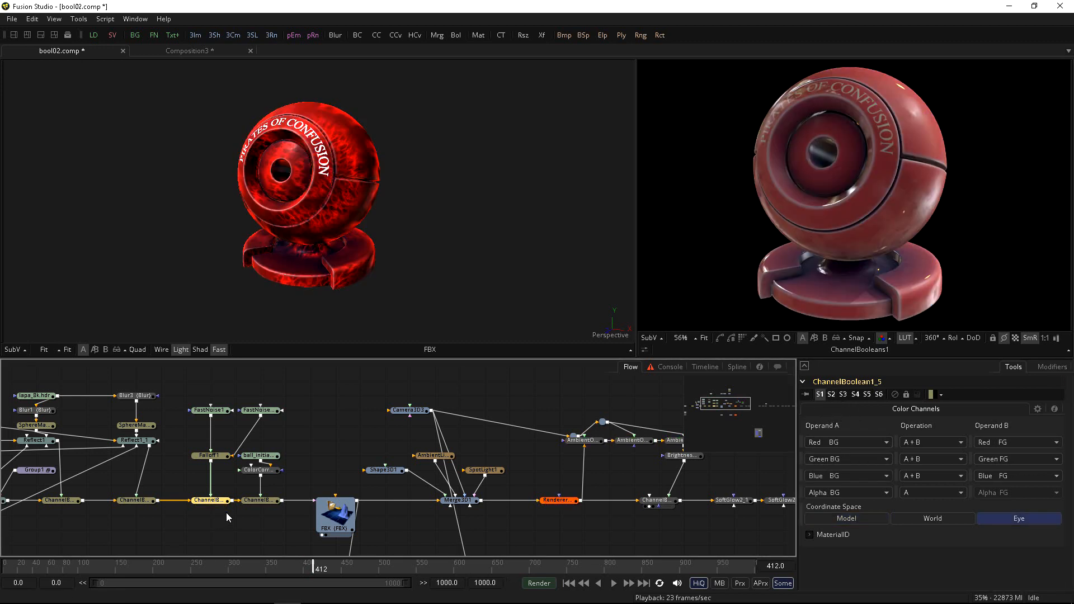
key(ctrl+p)
Show SoftGlow2 in the second viewer
click(240, 541)
drag(594, 525, 523, 516)
click(702, 498)
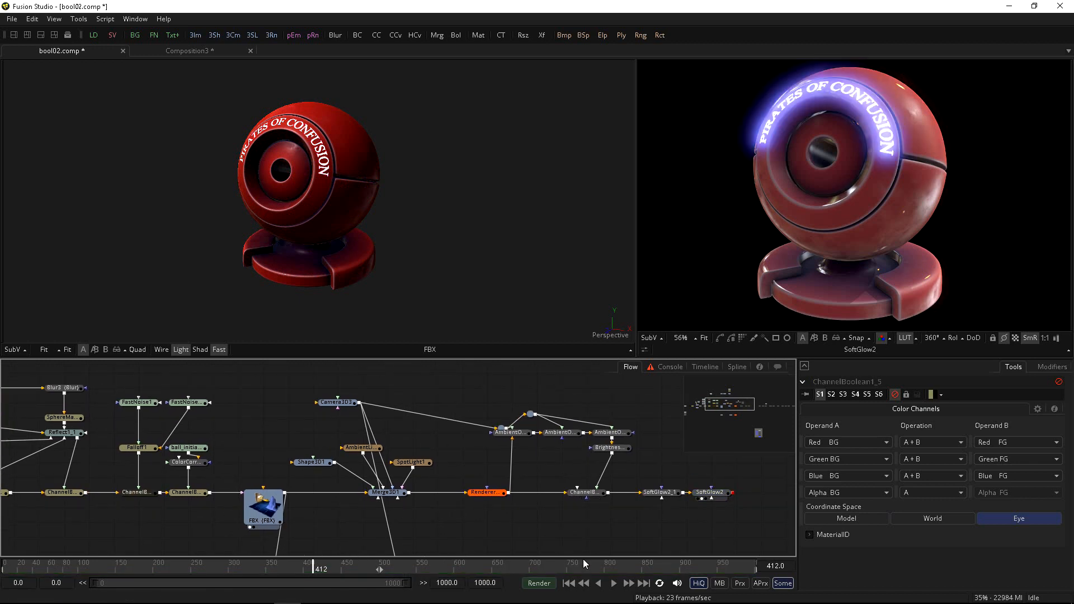
scroll(452, 520, up, 1)
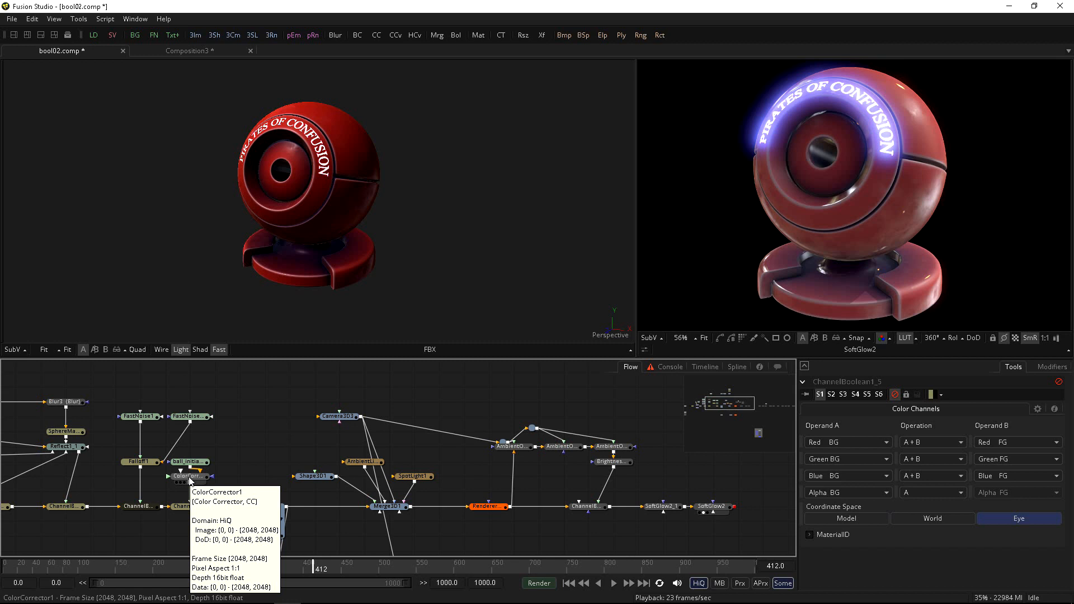
Add a Replace Material 3D node in the empty area above the lights and feed it from Merge3D1
drag(273, 456, 282, 522)
drag(348, 466, 373, 490)
drag(293, 456, 356, 422)
scroll(347, 482, up, 1)
drag(419, 476, 359, 440)
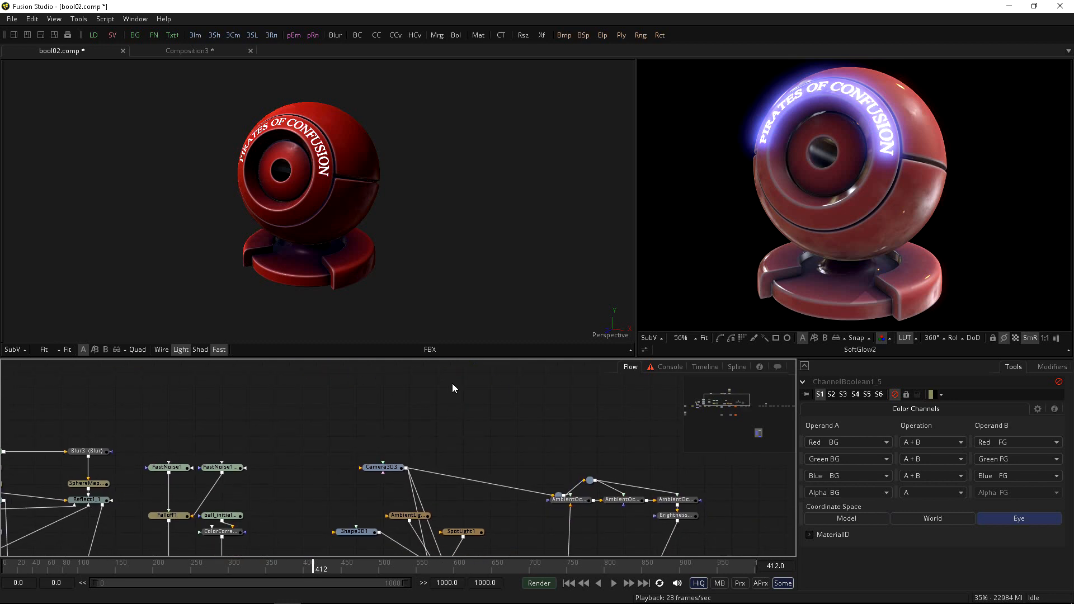
key(ctrl+space)
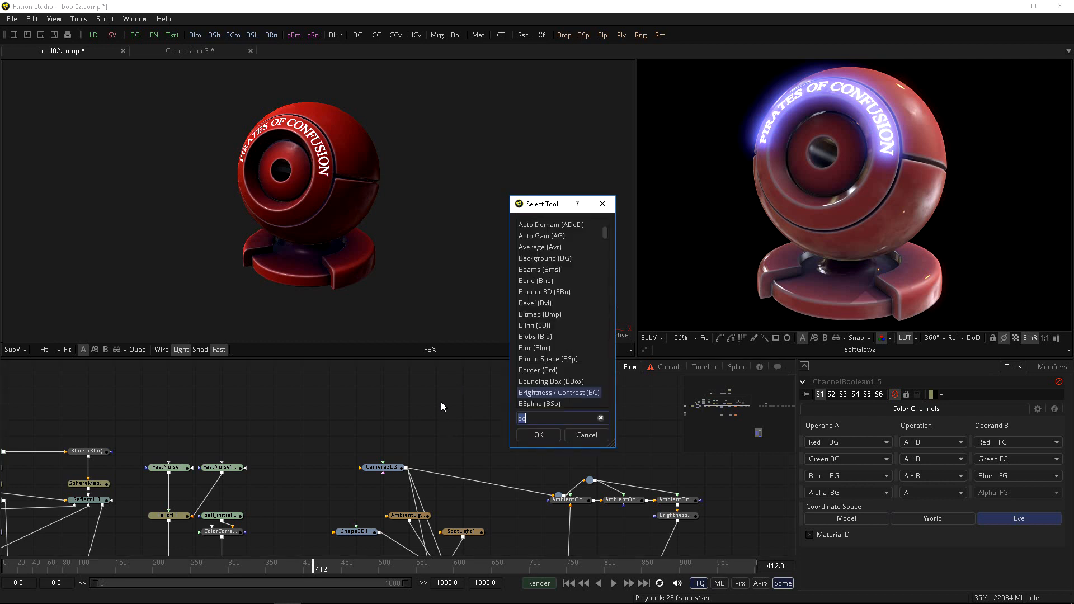
text(repl)
key(Return)
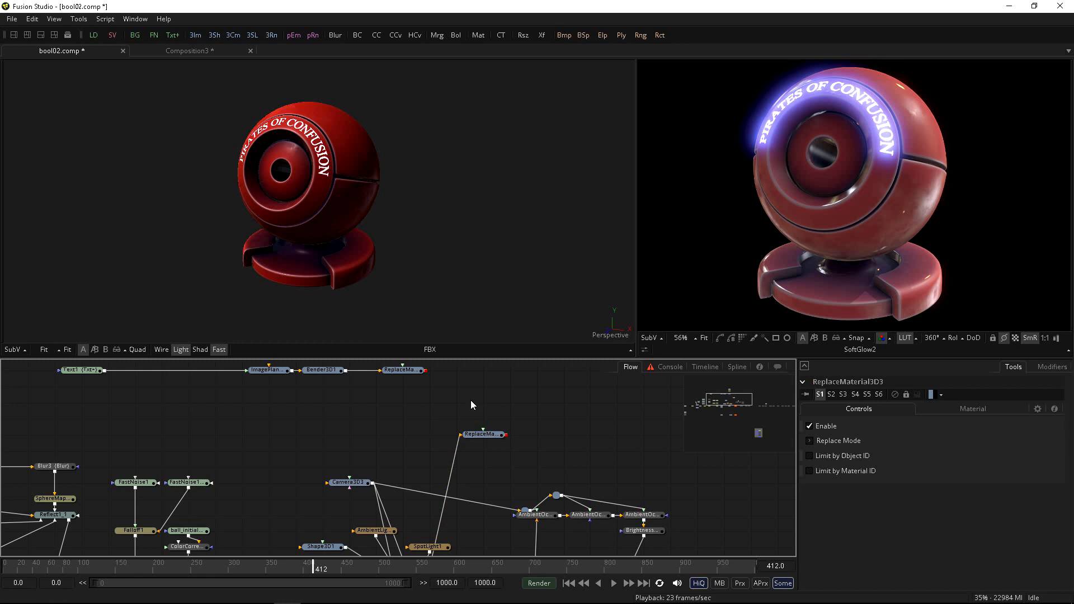
Add a 3D Channel Boolean node above the new ReplaceMaterial3D3 and connect it as that node's material
key(ctrl+space)
text(bol)
key(Return)
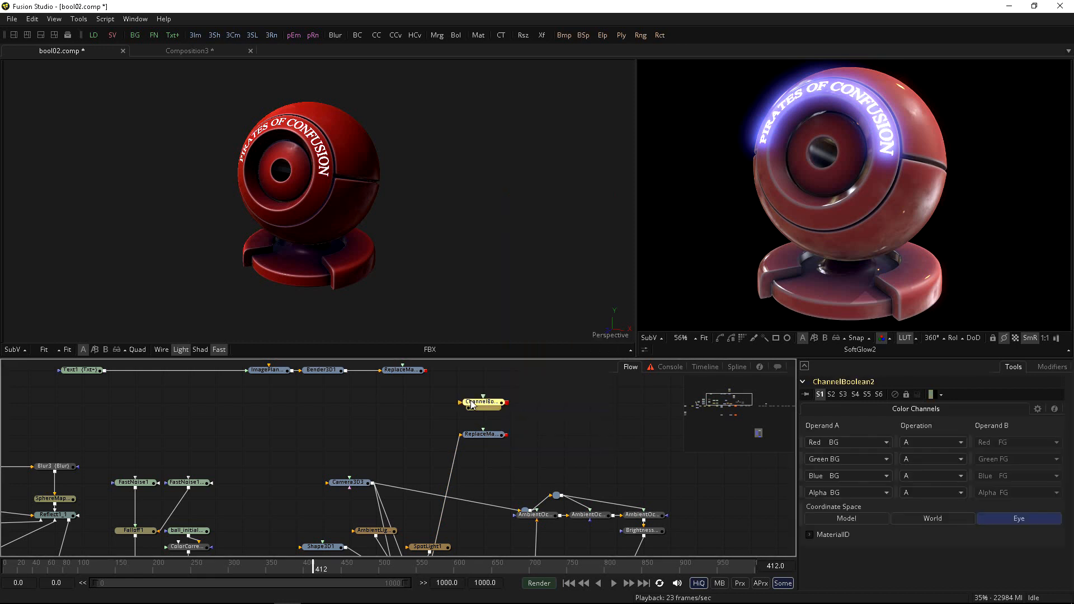
Paste a copy of Renderer3D1, connect it to ReplaceMaterial3D3, and show it in the second viewer
click(482, 538)
key(ctrl+c)
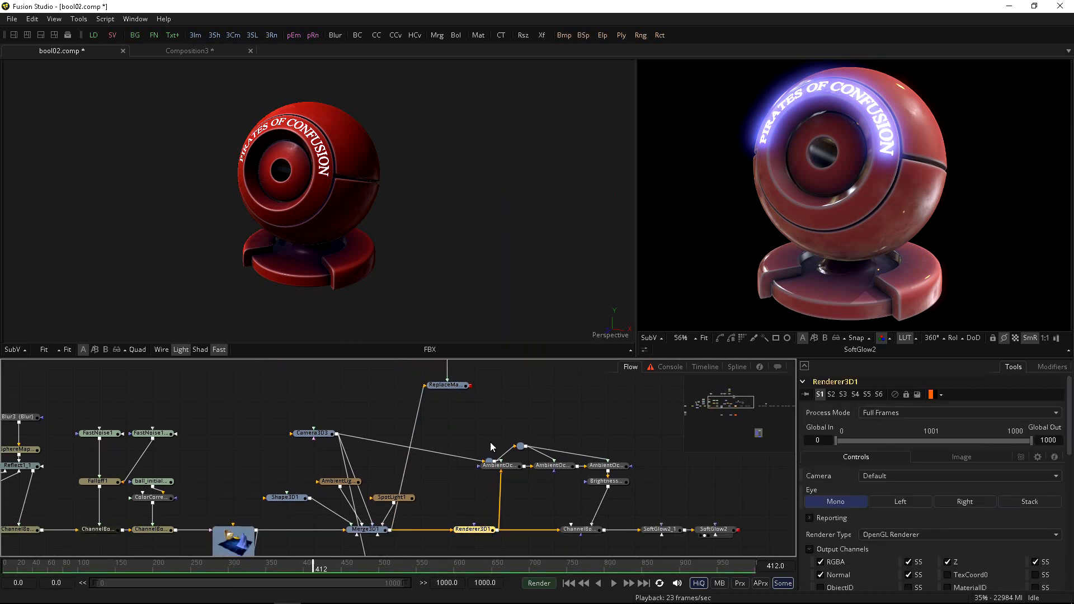
click(527, 401)
key(ctrl+v)
drag(471, 385, 492, 444)
key(2)
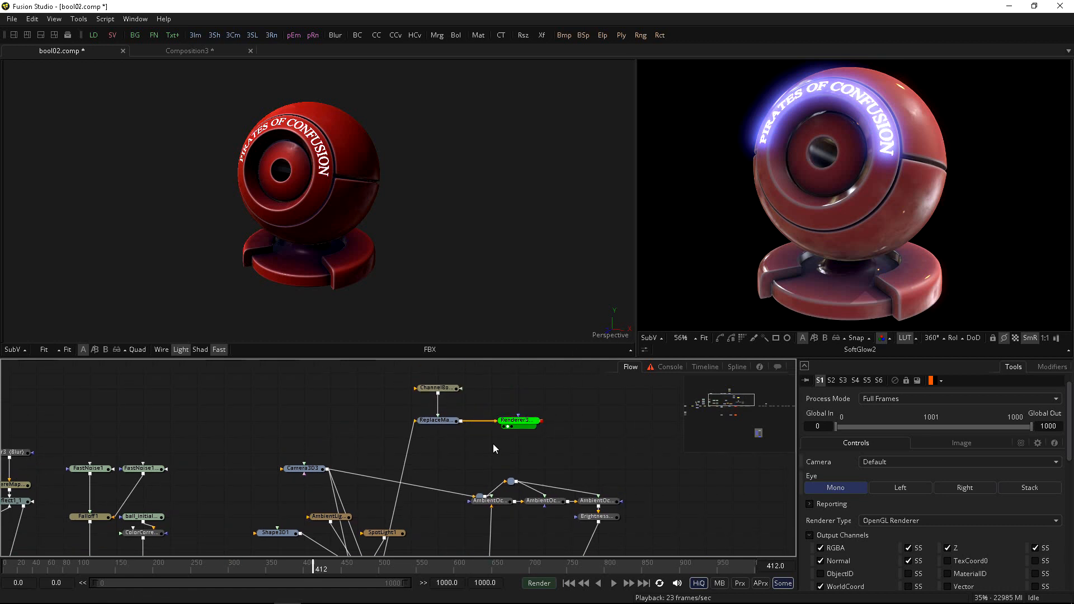
Limit Renderer3D1_2's output channels to RGBA and disable its lighting and shadows
scroll(845, 449, down, 3)
click(821, 467)
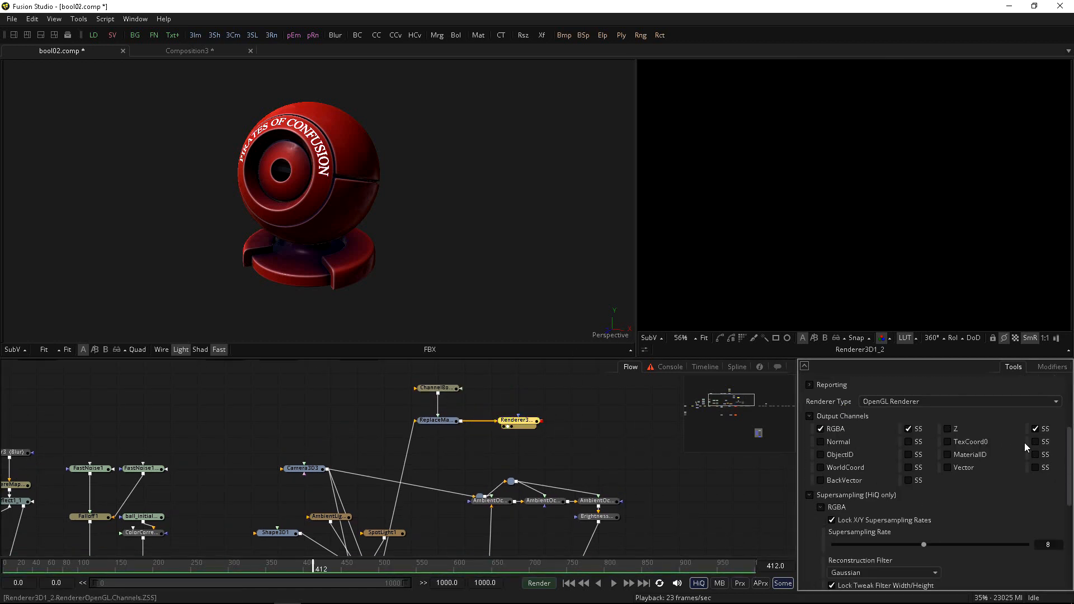
scroll(836, 530, down, 2)
scroll(830, 562, down, 3)
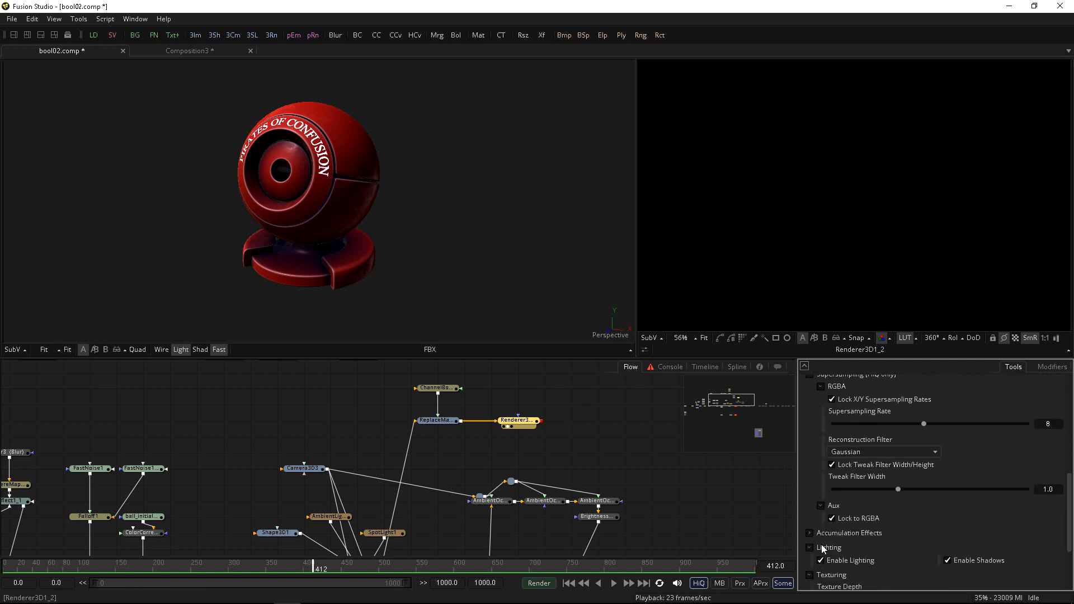
click(821, 560)
click(947, 561)
drag(484, 447, 521, 503)
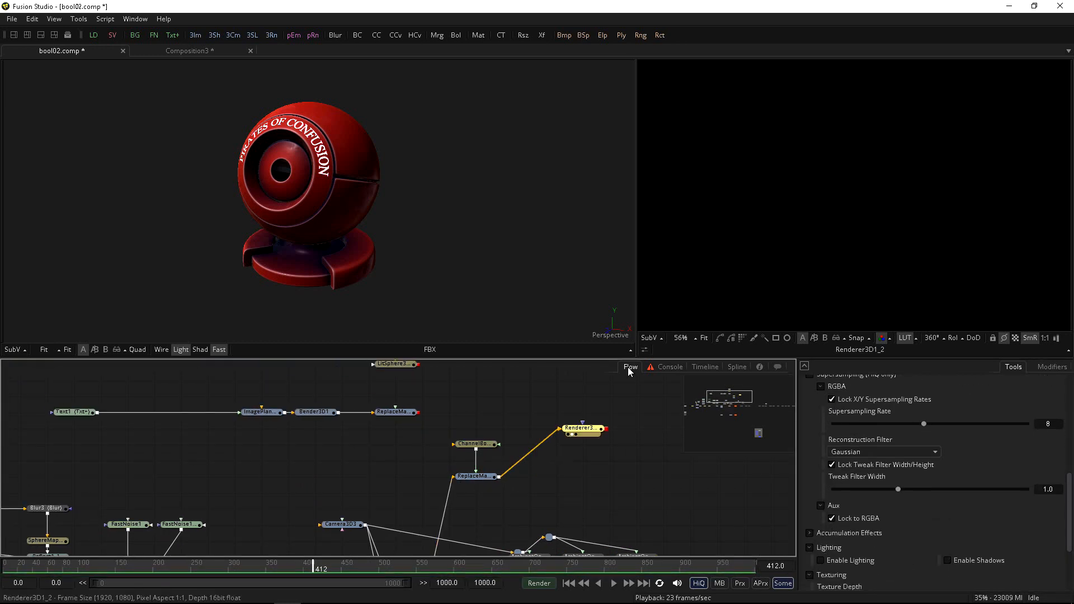
Set ChannelBoolean2's red, green and blue Operand A to X Normal FG, Y Normal FG and Z Normal FG
click(473, 444)
click(820, 442)
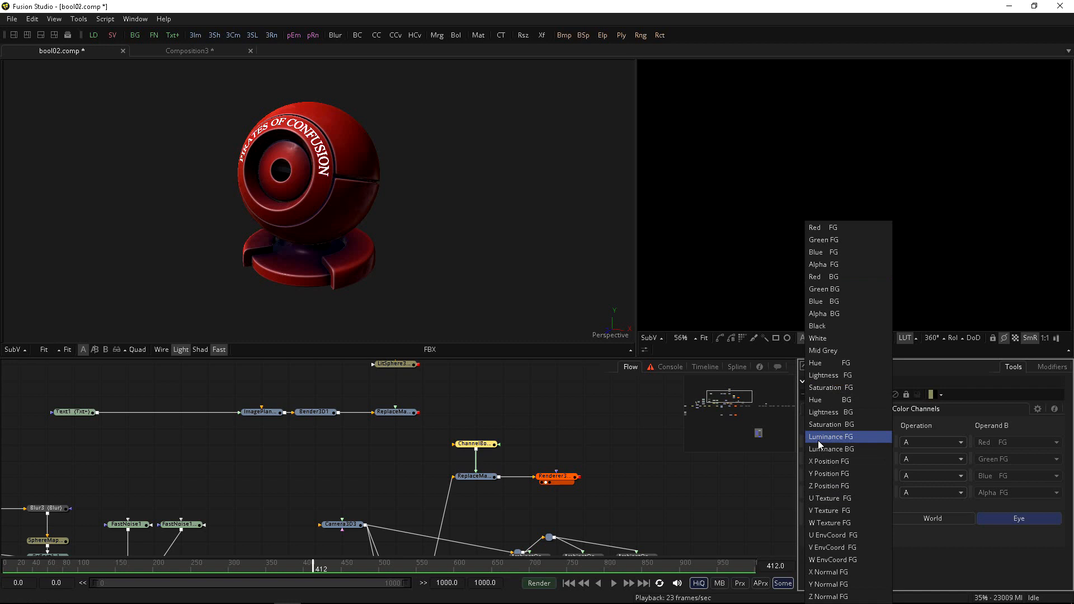
click(812, 574)
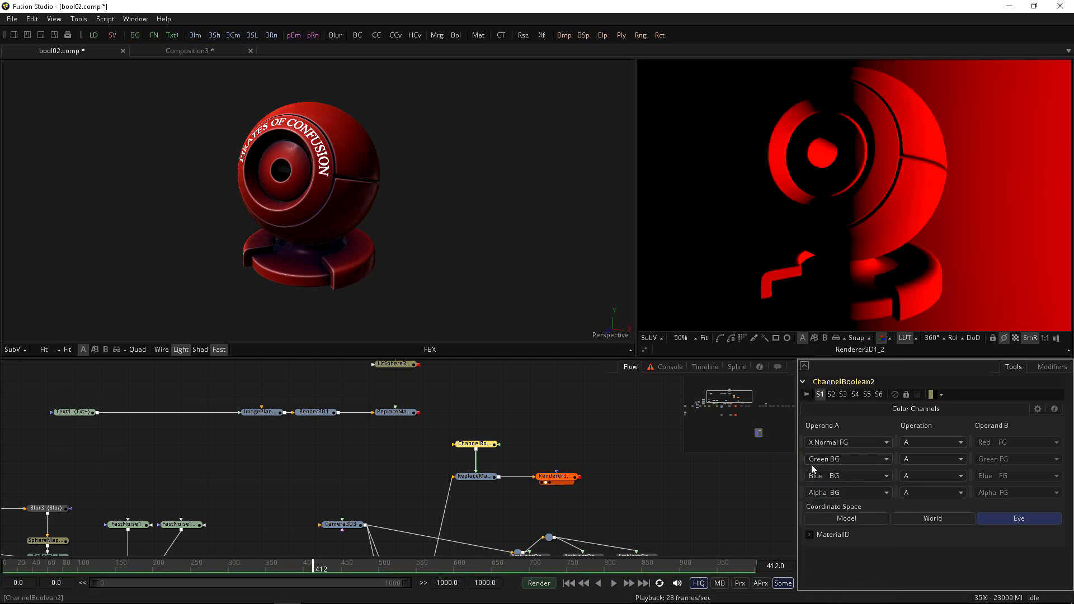
click(814, 458)
click(812, 584)
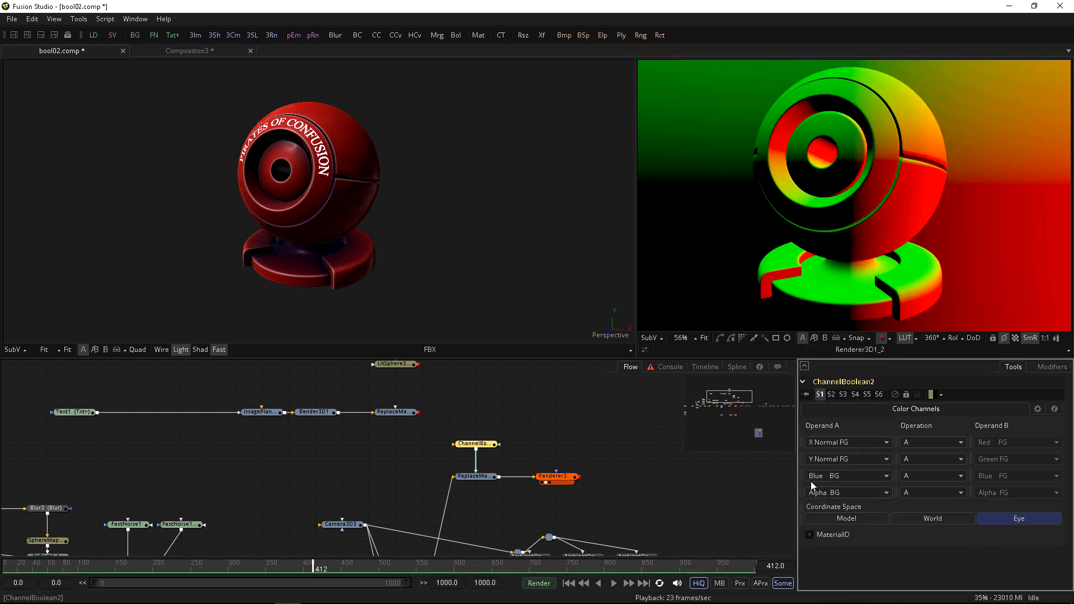
click(812, 476)
click(812, 596)
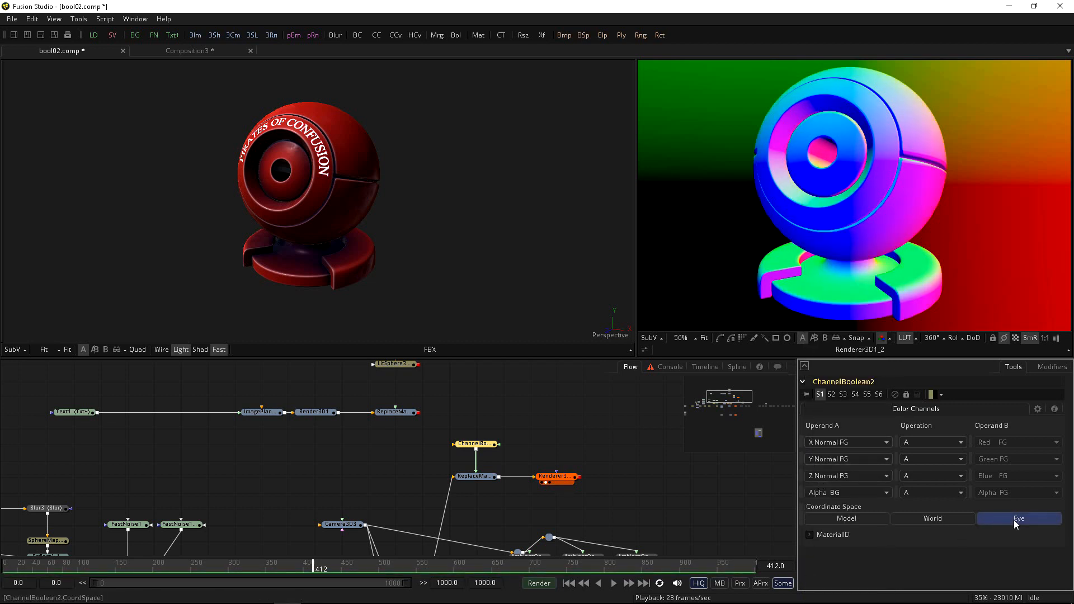
Try ChannelBoolean2 in World and Model coordinate space, and return it to Eye
click(940, 518)
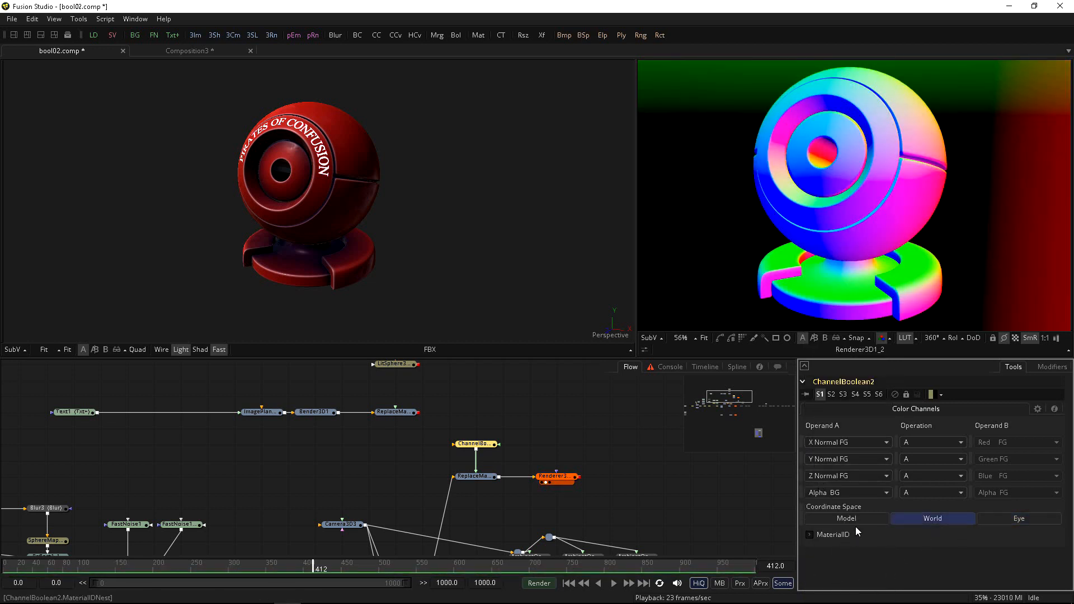
click(863, 516)
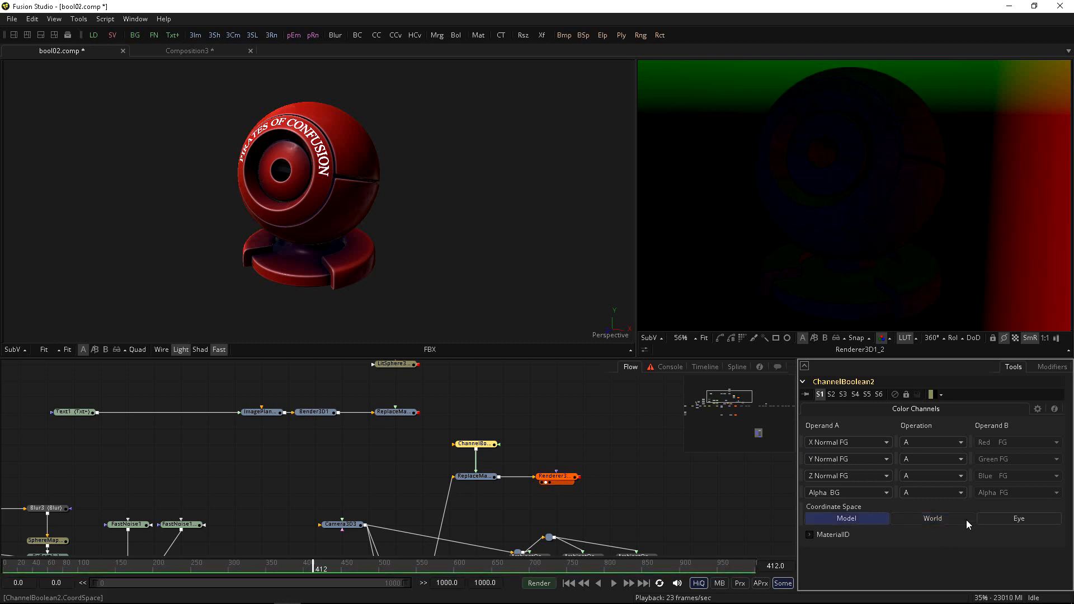
click(985, 519)
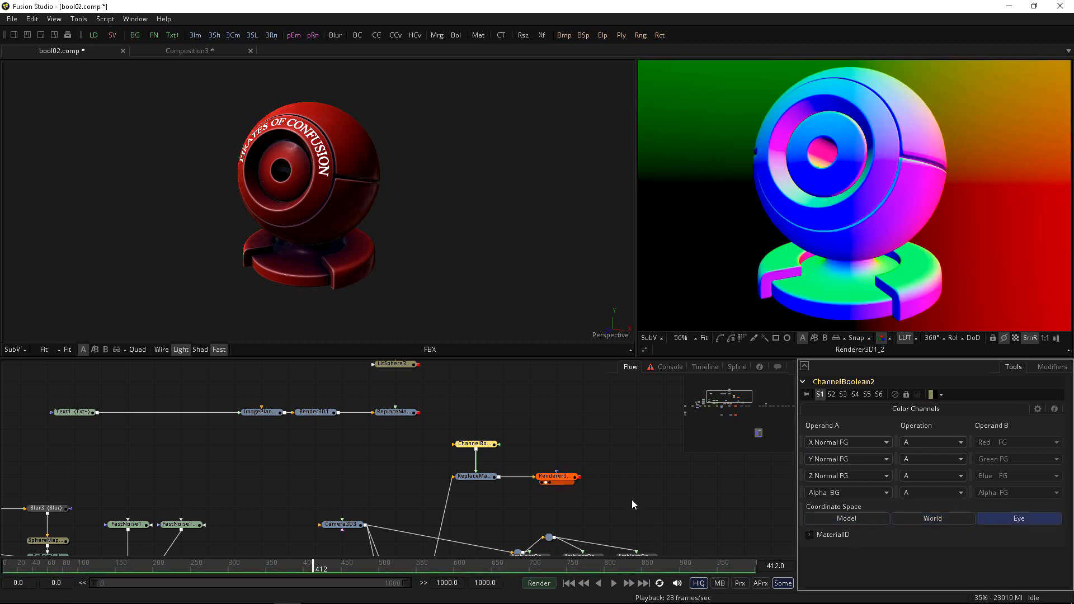
Enable the Normal output channel on Renderer3D1_2 and display its normals in the first viewer
click(554, 476)
scroll(807, 460, down, 3)
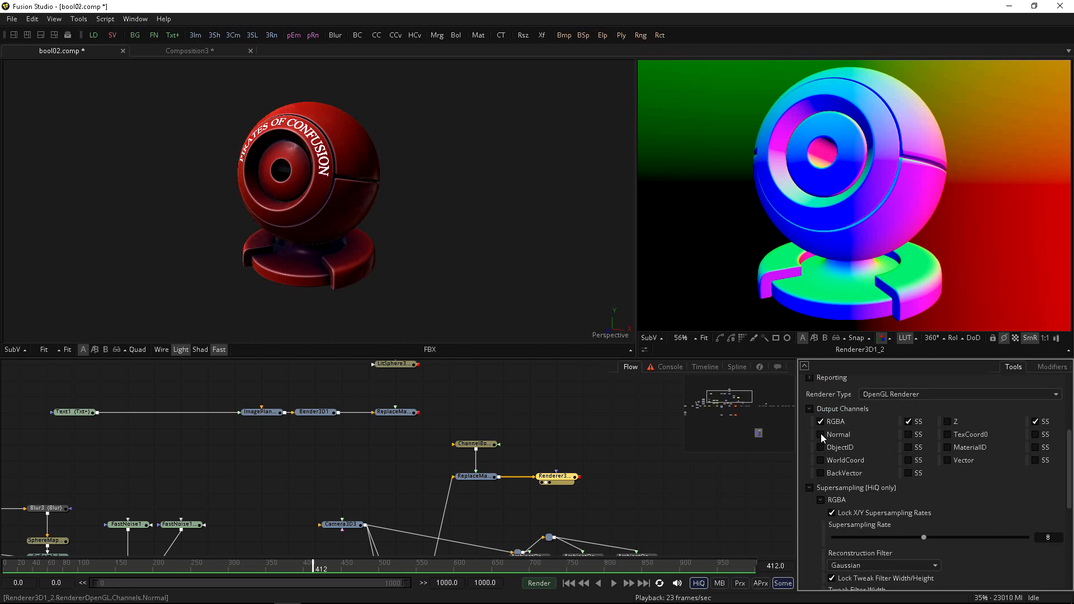
click(820, 434)
drag(726, 217, 726, 229)
key(1)
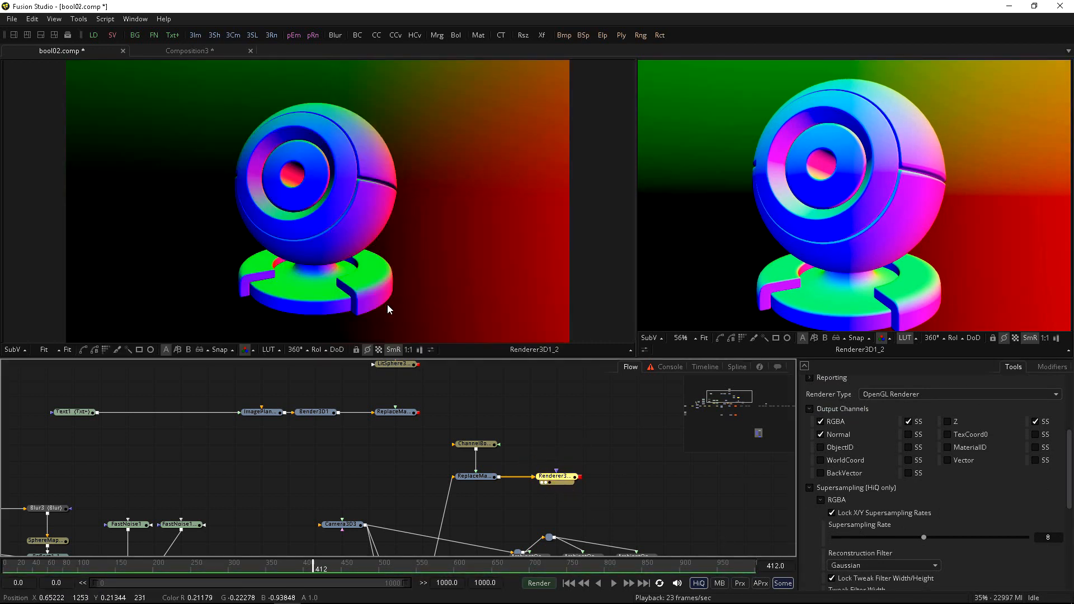
drag(388, 306, 418, 296)
click(246, 350)
click(253, 350)
click(264, 300)
Compare ChannelBoolean2's World and Model spaces with the rendered normals, turn off the second viewer's LUT, and set the space back to Eye
click(475, 444)
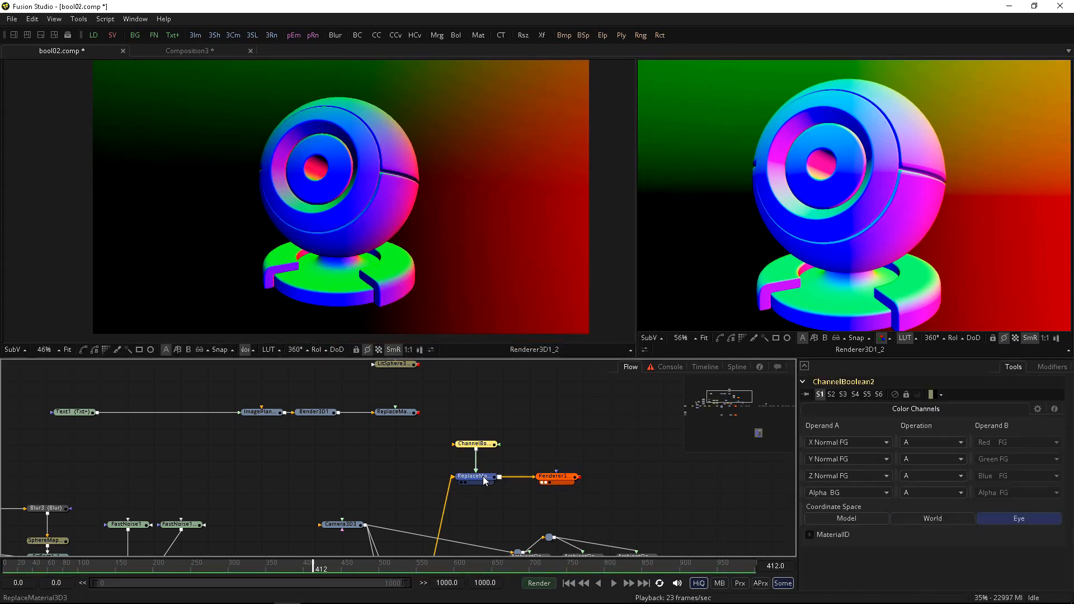
click(932, 518)
click(872, 519)
click(917, 519)
scroll(780, 257, down, 1)
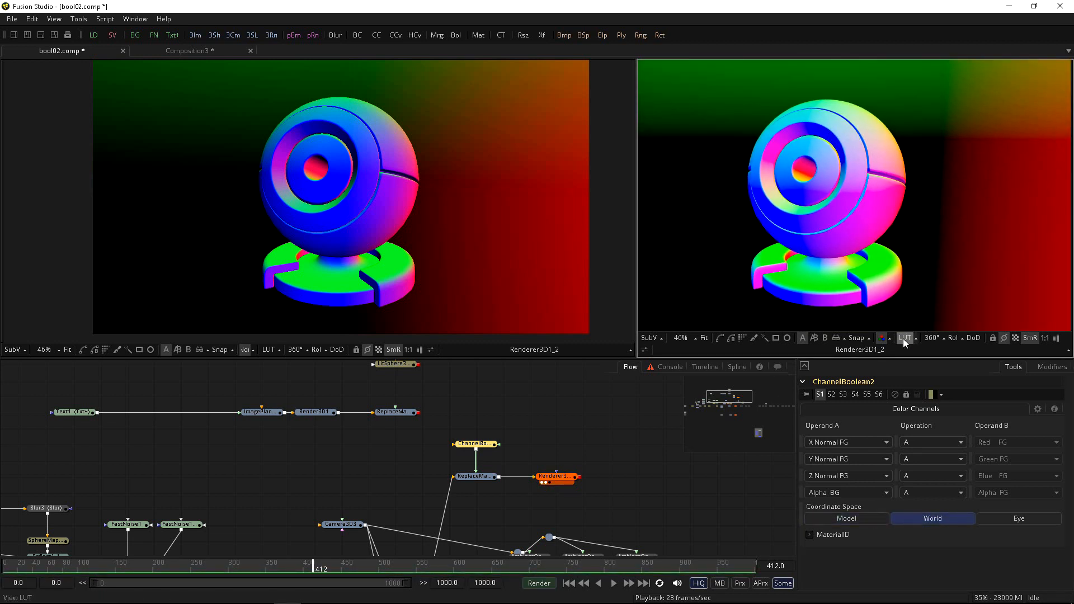
click(904, 338)
click(1008, 519)
click(560, 476)
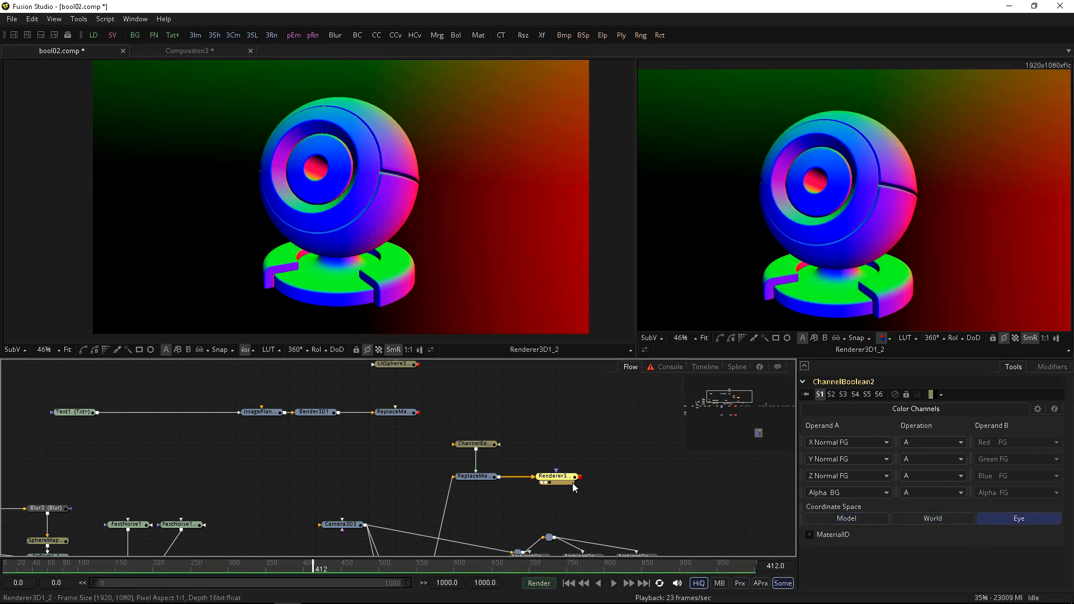
Set ChannelBoolean2's red, green and blue Operand A to X, Y and Z Position FG and its coordinate space to World
click(477, 442)
click(816, 445)
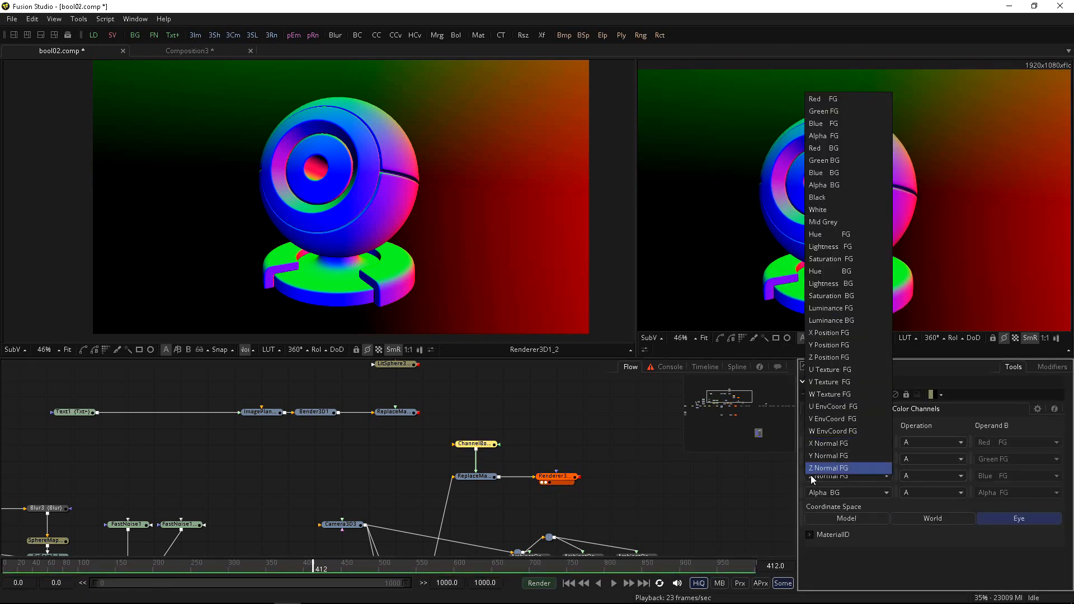
click(816, 333)
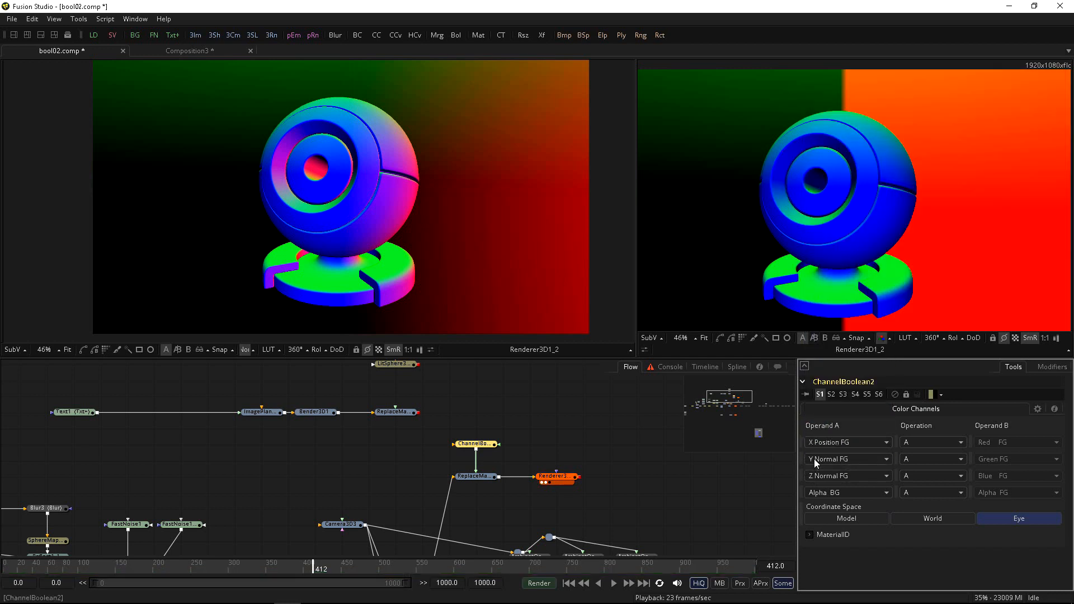
click(839, 459)
click(812, 350)
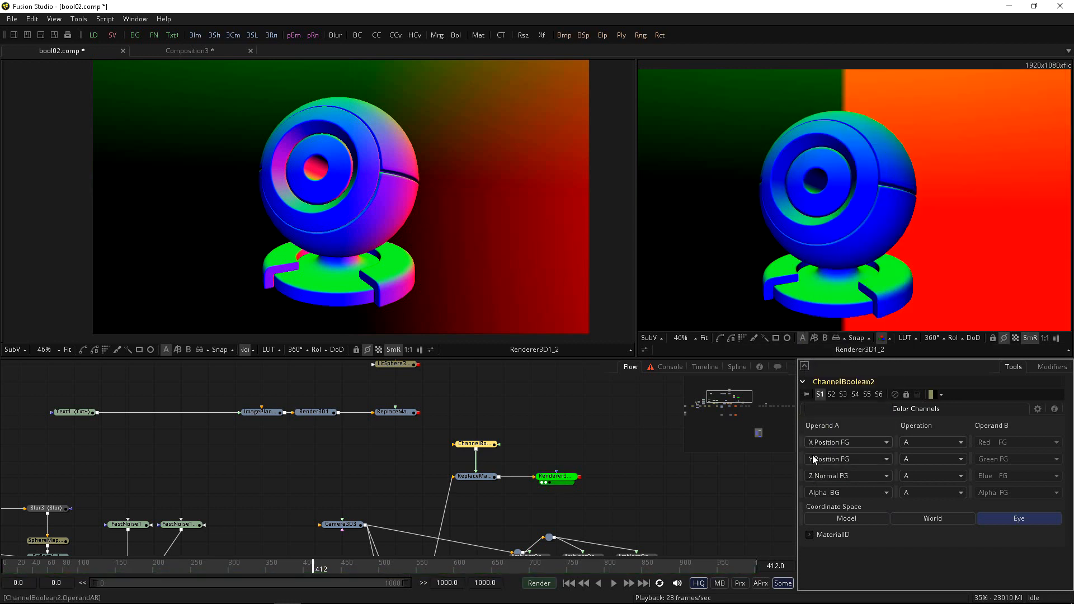
click(825, 476)
click(812, 371)
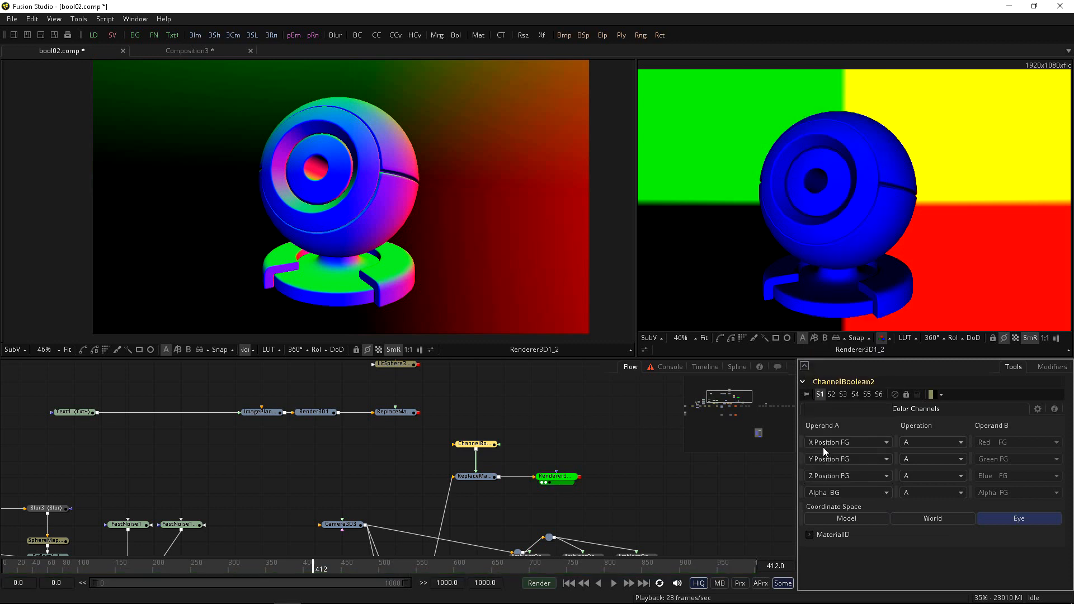
click(920, 519)
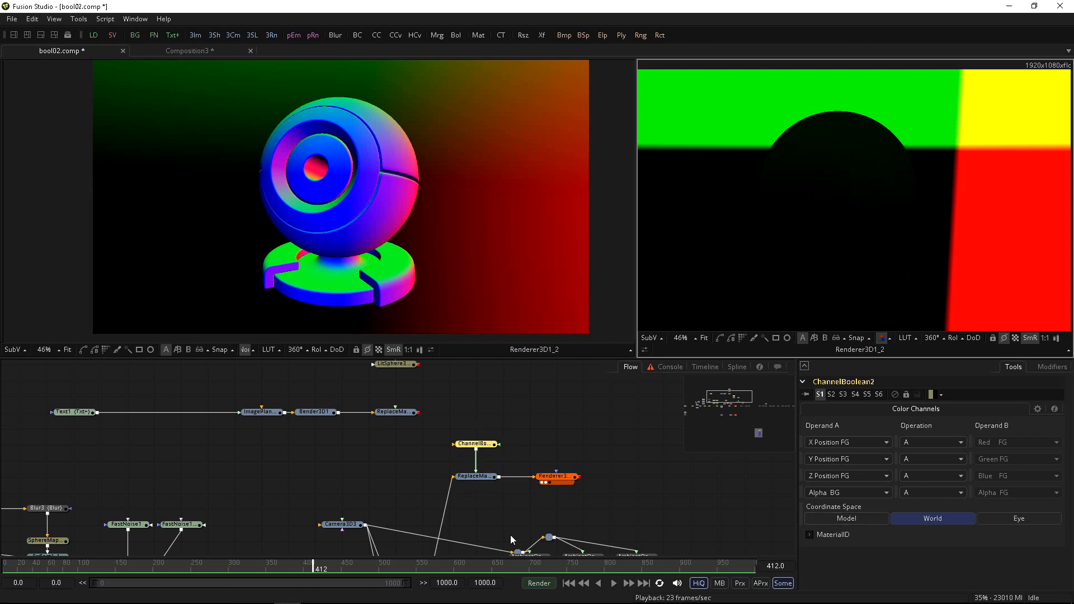
Select ChannelBoolean2, ReplaceMaterial3D3 and Renderer3D1_2 together and move them slightly down in the flow
drag(439, 430, 547, 502)
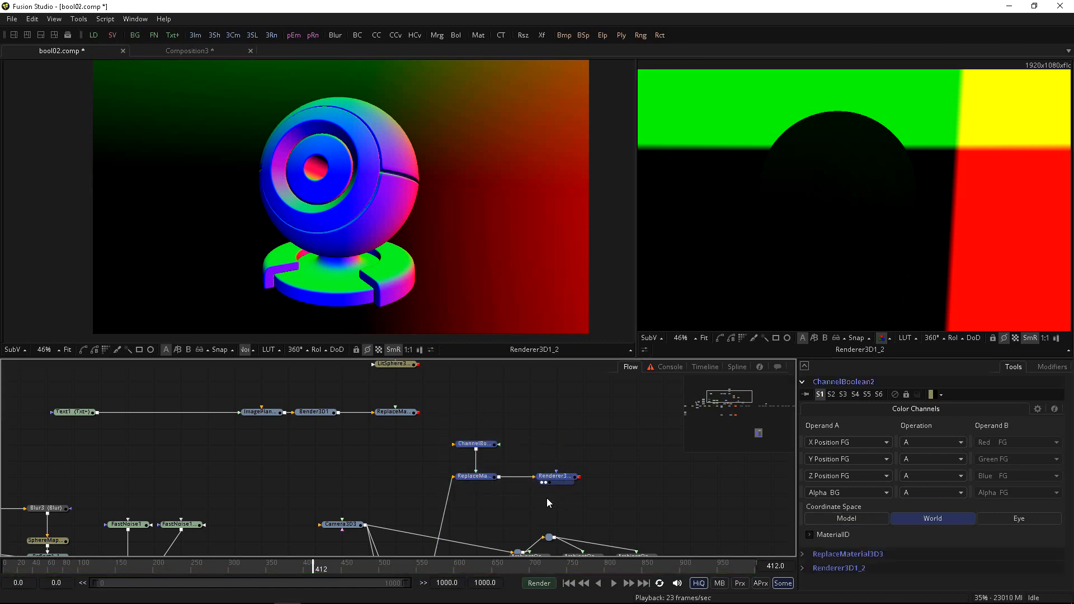
drag(400, 473, 404, 490)
drag(447, 442, 567, 507)
drag(558, 495, 558, 510)
Show the Text1 node's color channels in the first viewer
click(372, 475)
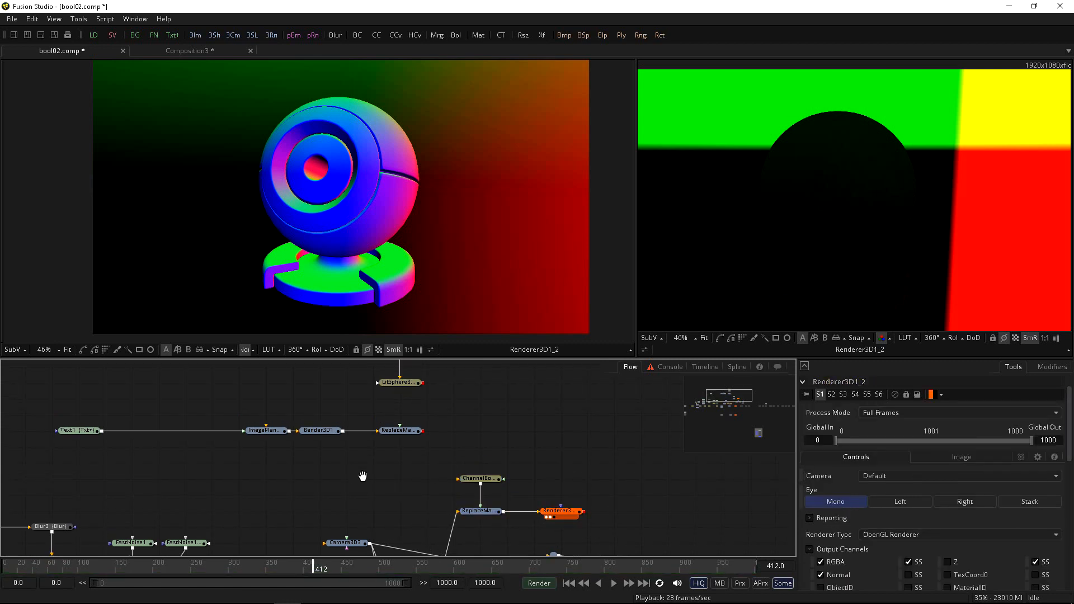
drag(362, 475, 407, 503)
scroll(380, 508, up, 1)
drag(349, 458, 411, 447)
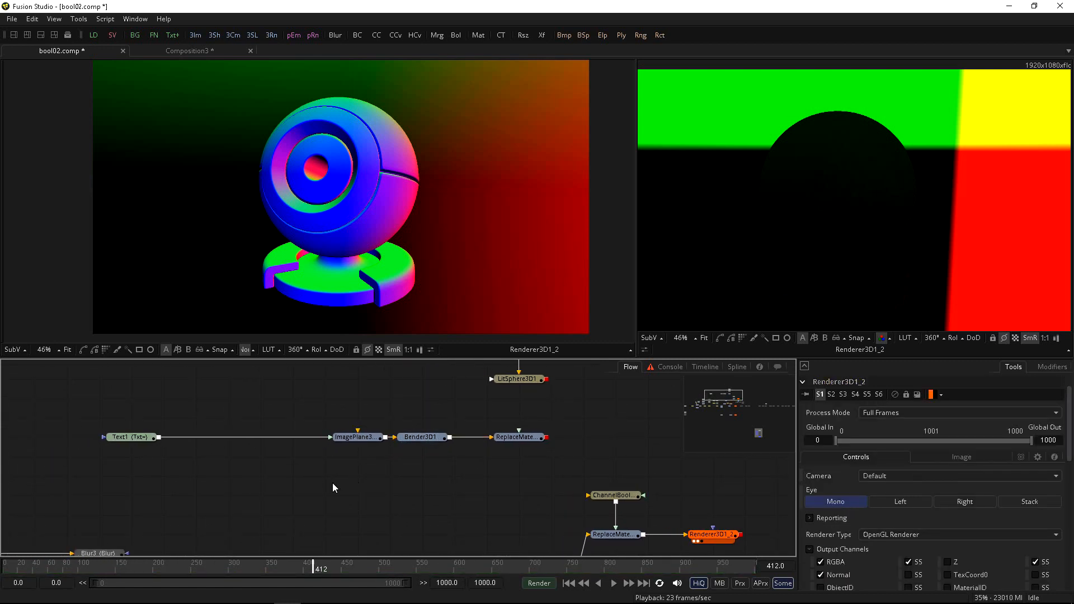
drag(332, 483, 365, 504)
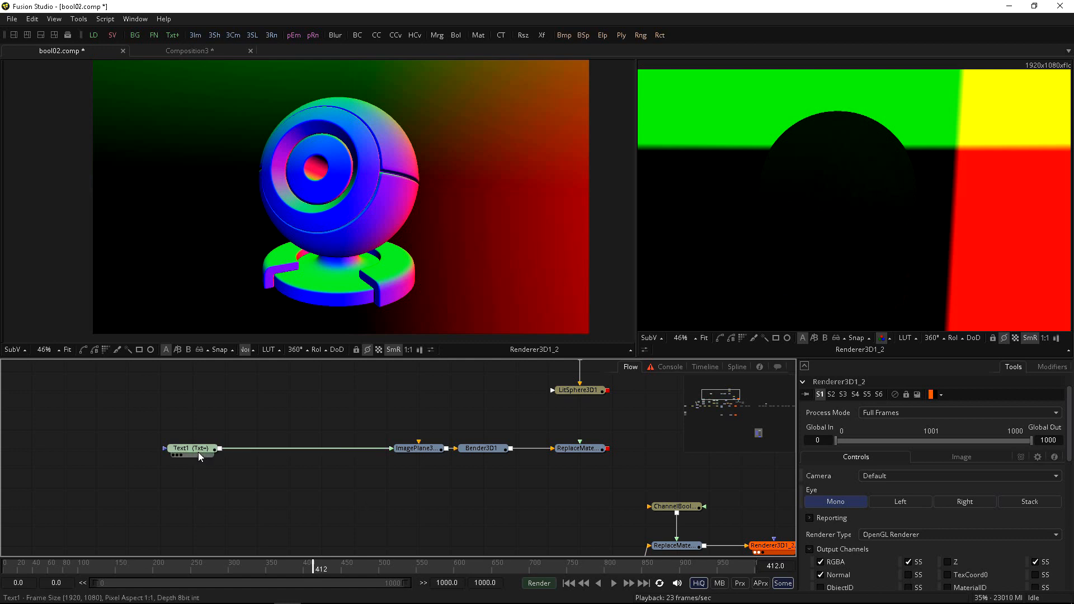
click(173, 455)
key(c)
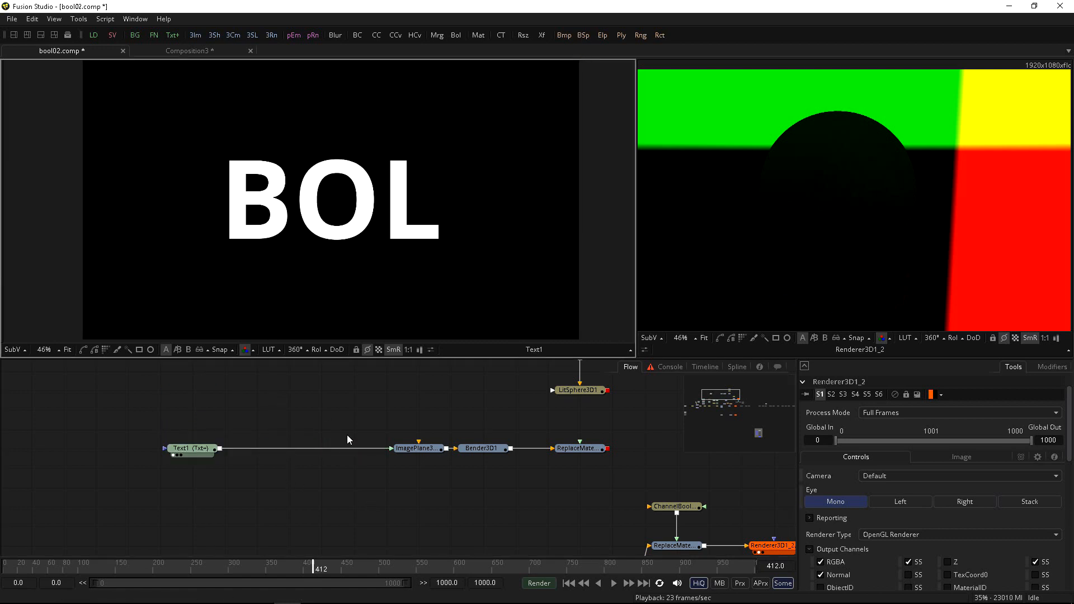
Add a Create Bump Map node below the text chain and connect Text1's output to it
key(ctrl+space)
text(cre)
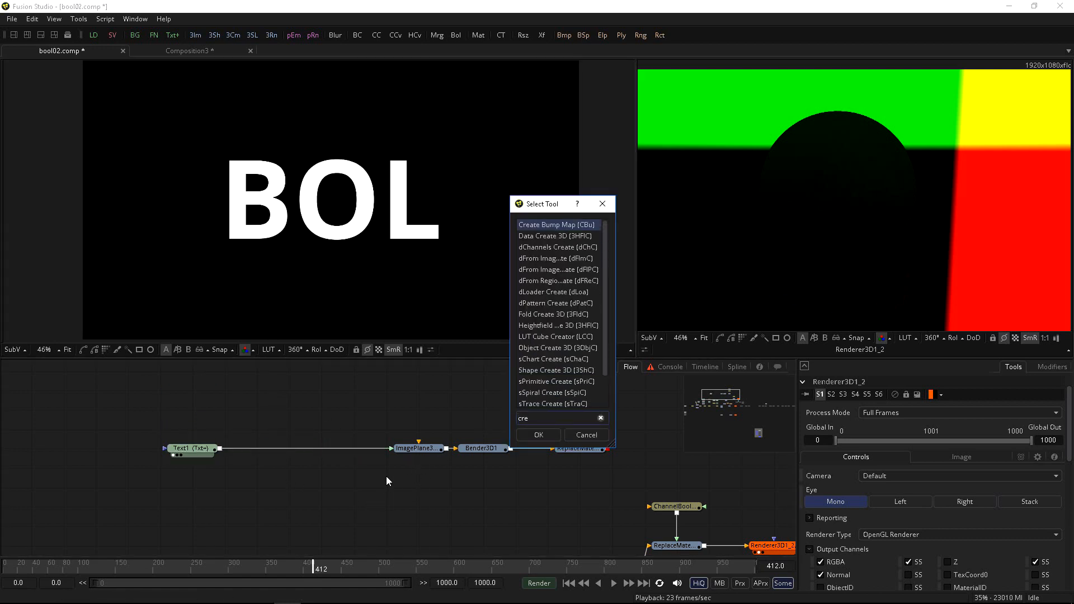
key(Return)
drag(220, 448, 359, 487)
Set CreateBumpMap1's filter size to 5, height scale to 71.8 and texture depth to float16, and shift the node closer to Text1
click(997, 436)
drag(814, 540, 965, 540)
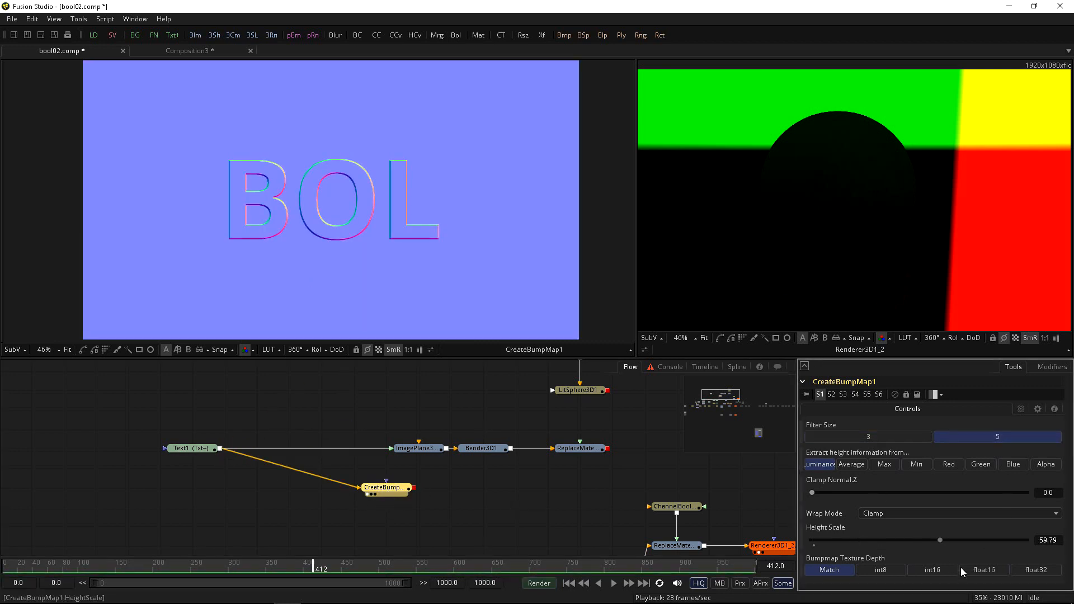
click(984, 569)
drag(387, 497, 356, 497)
Add a 3D BumpMap node after CreateBumpMap1 and set its source image type to Bumpmap
key(ctrl+space)
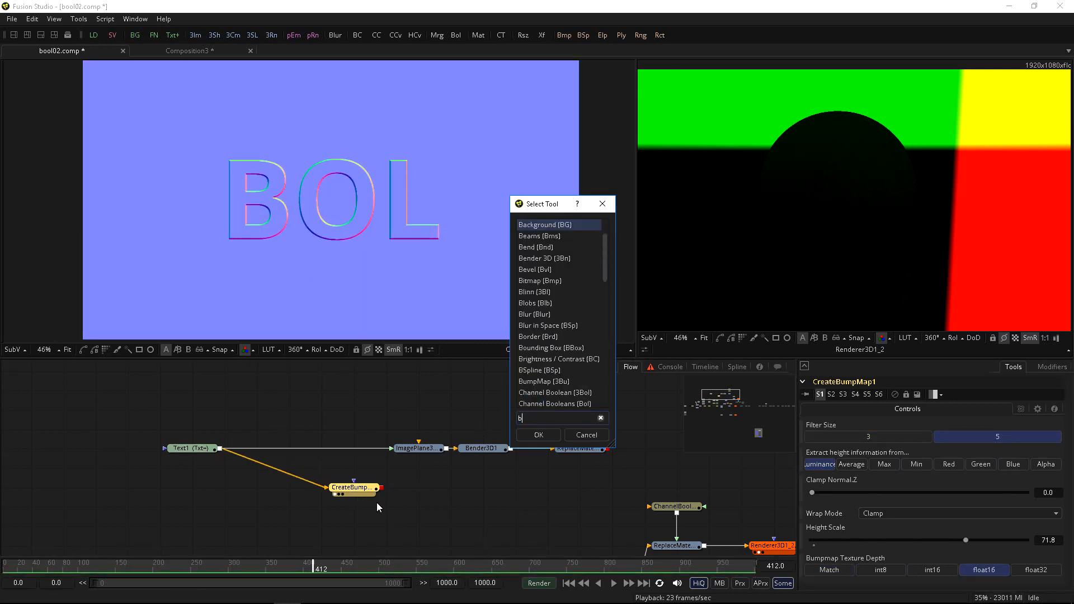
text(bump)
key(Return)
click(997, 422)
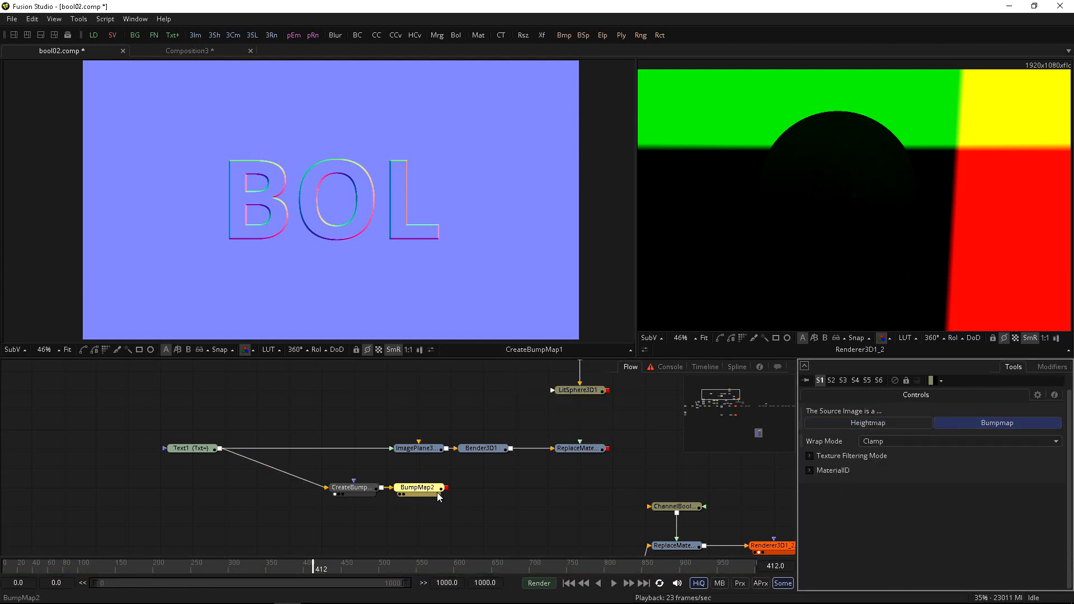
Add a Blinn material, feed Text1 into its diffuse color and BumpMap2 into its bump map, and connect it to ImagePlane3D1's material input
key(1)
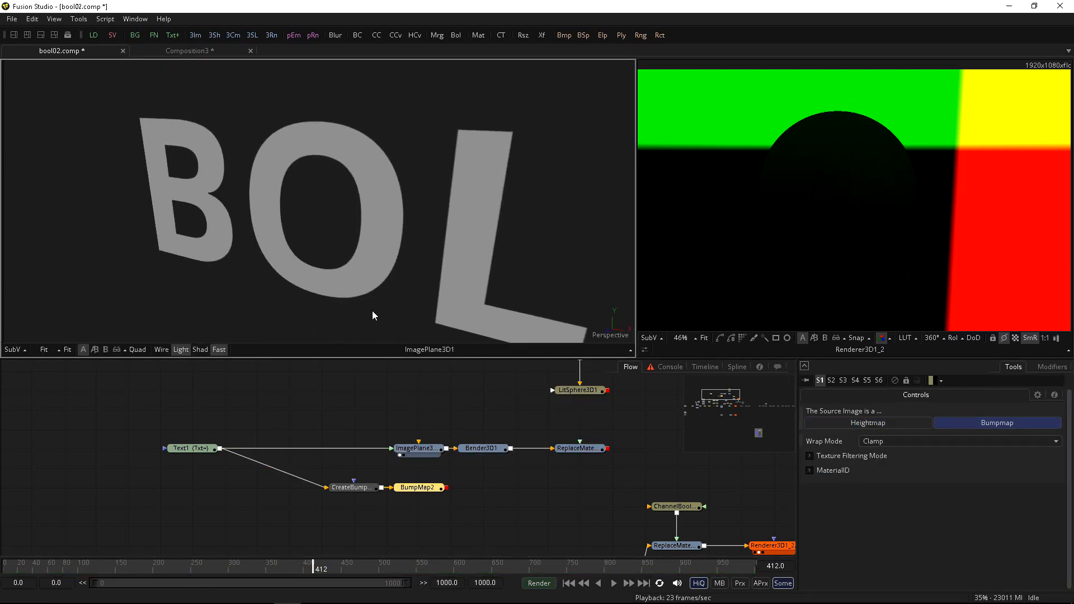
key(ctrl+space)
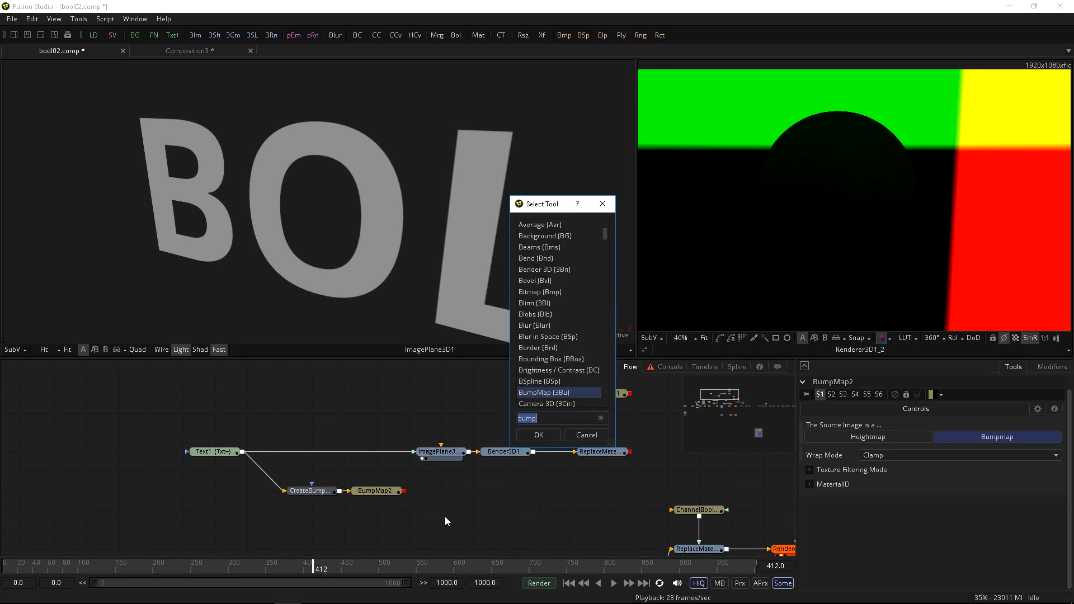
text(blinn)
key(Return)
drag(436, 471, 435, 452)
drag(404, 490, 219, 471)
click(307, 490)
Set Blinn1's diffuse color to green 0.474 and blue 0.26, and show Bender3D1 in the first viewer
scroll(269, 224, down, 3)
click(407, 471)
drag(1026, 444, 938, 451)
drag(1026, 455, 906, 456)
drag(330, 246, 342, 291)
drag(504, 451, 347, 279)
drag(335, 274, 302, 268)
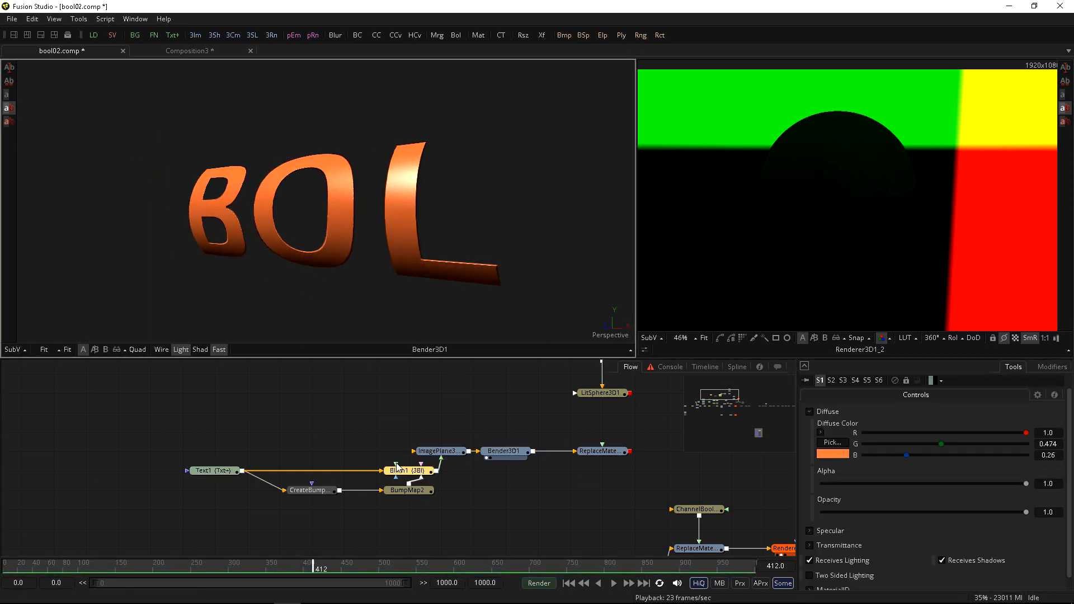
drag(390, 453, 370, 465)
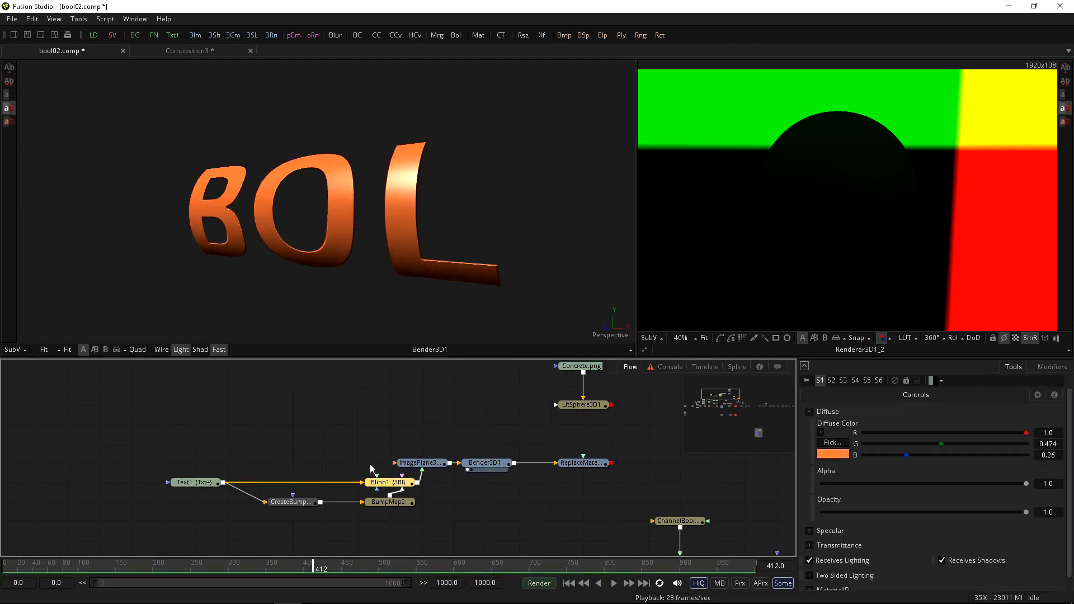
drag(562, 501, 511, 515)
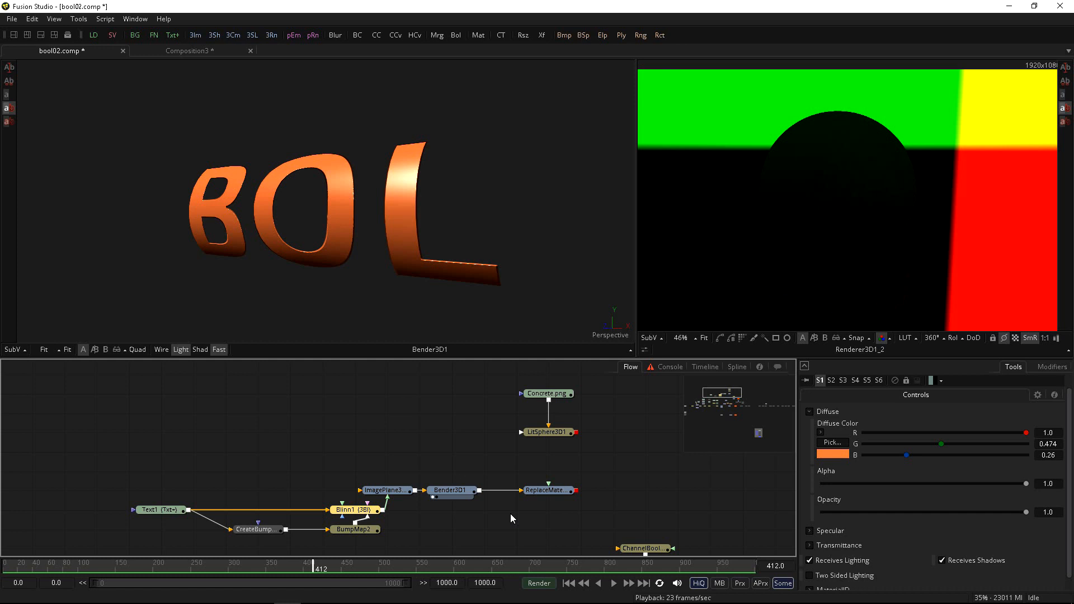
drag(544, 435, 543, 454)
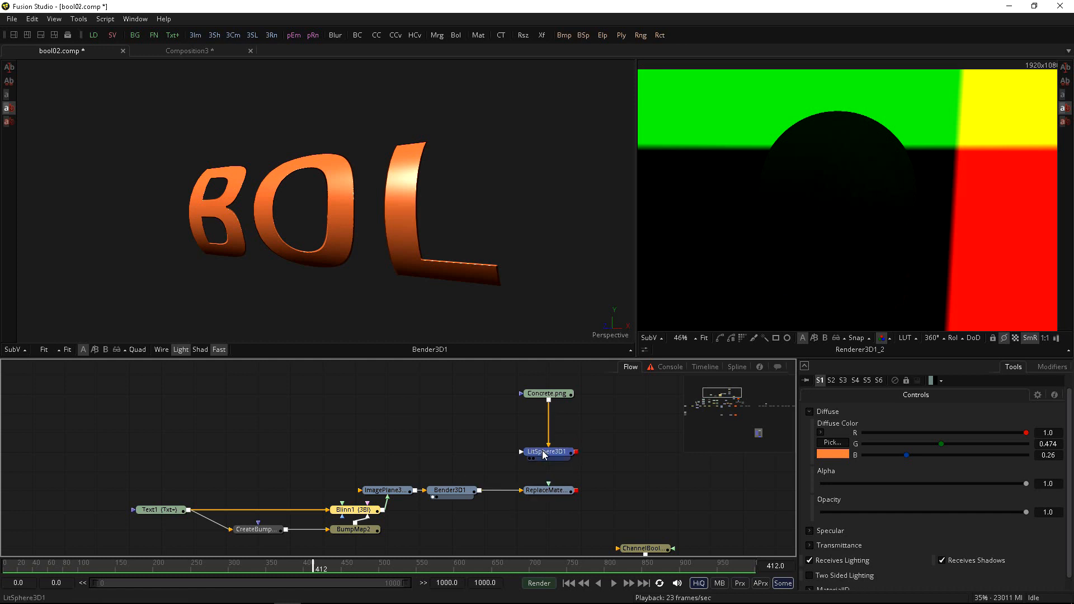
click(545, 455)
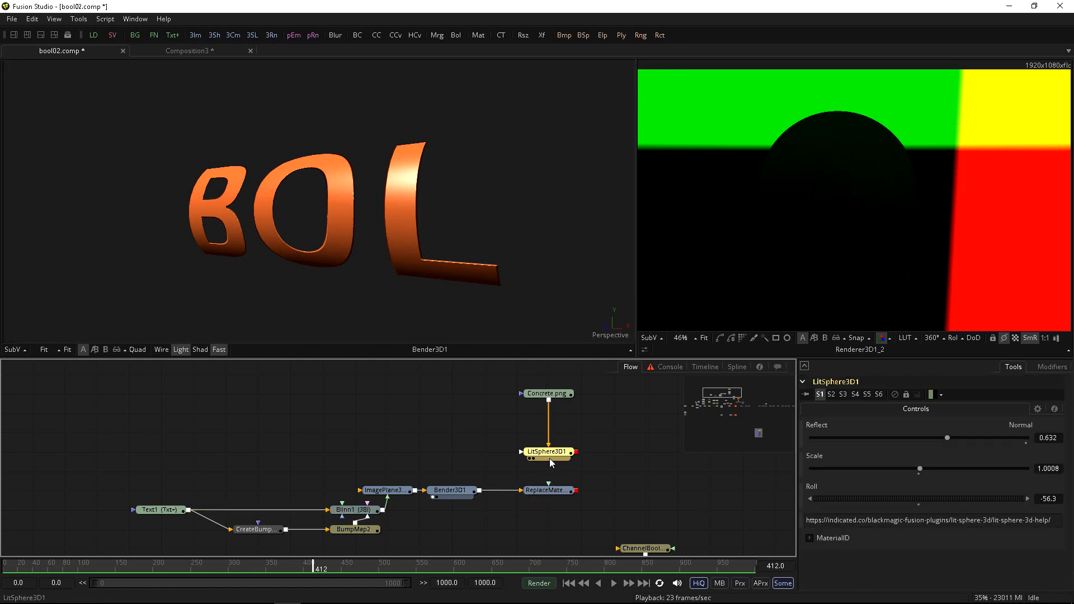
key(ctrl+z)
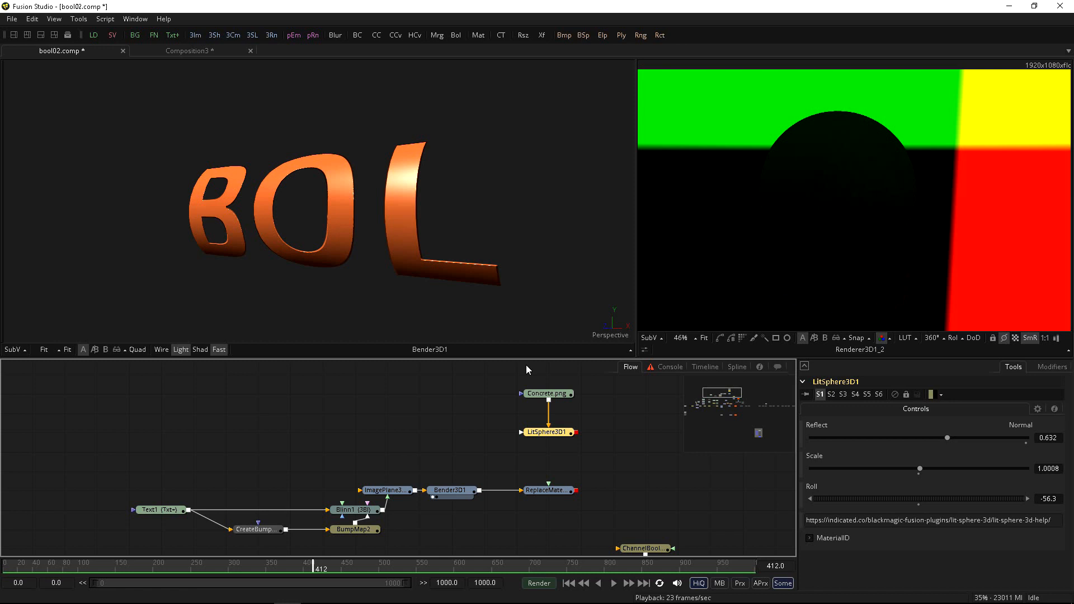
Show Concrete.png in the second viewer, and connect LitSphere3D1 as ReplaceMaterial3D1's material with the result in the first viewer
scroll(762, 254, down, 3)
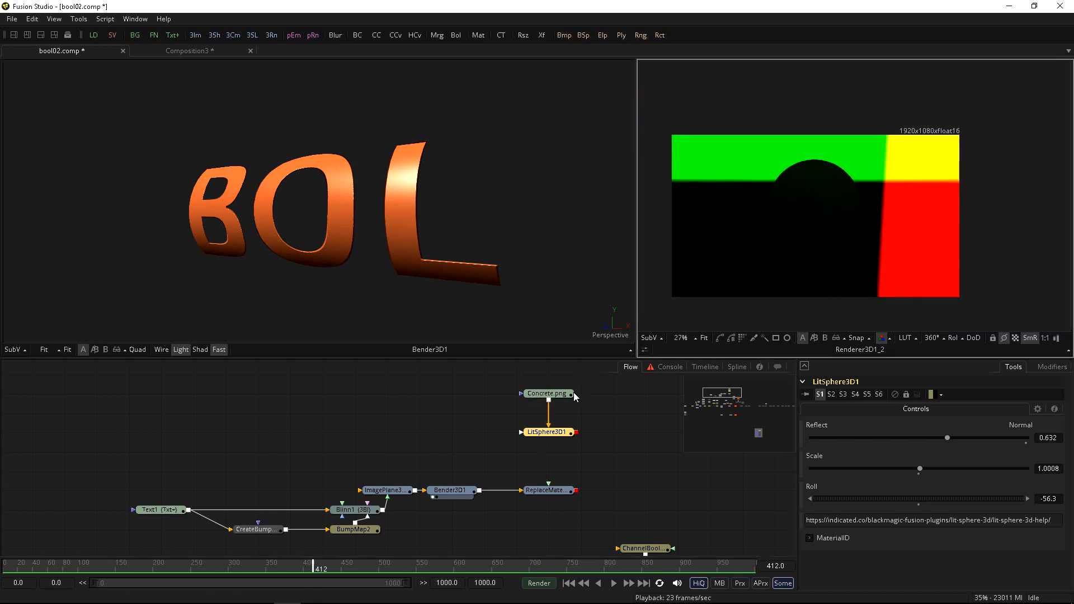
drag(574, 396, 736, 232)
scroll(874, 287, up, 4)
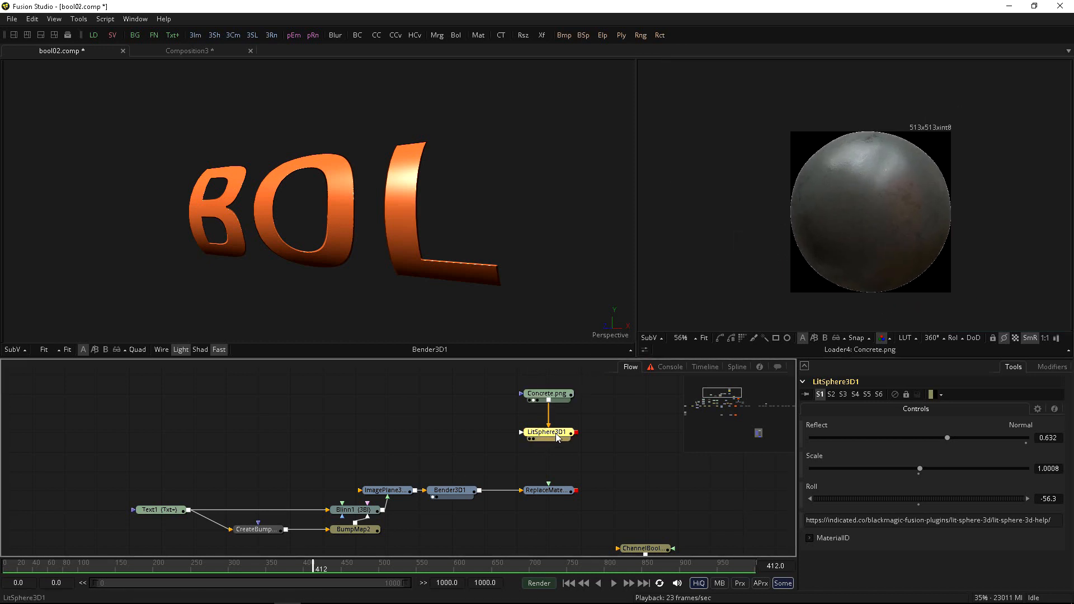
drag(576, 433, 383, 231)
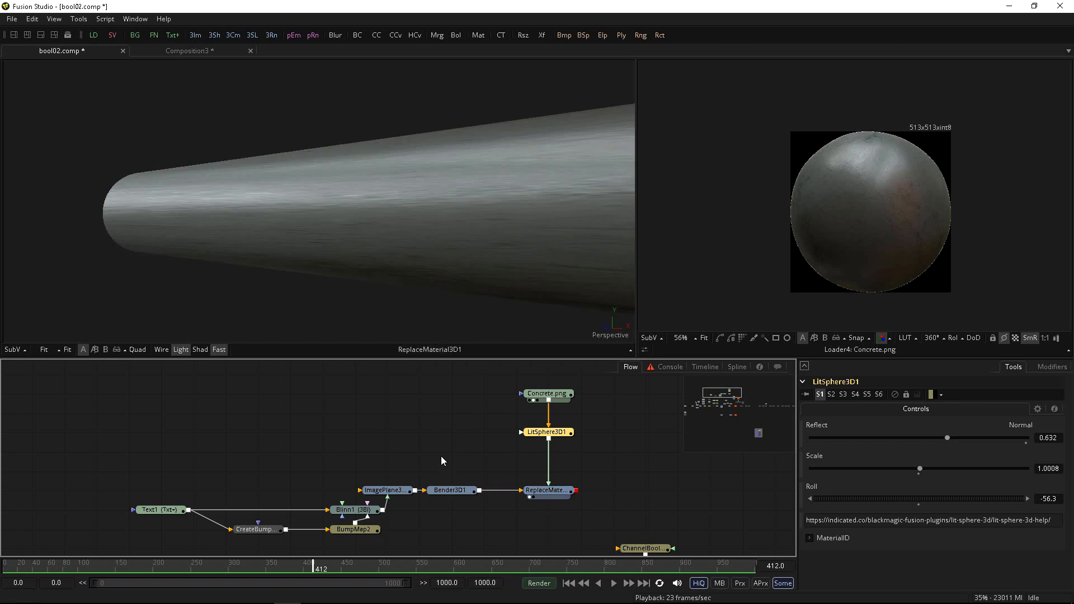
Connect BumpMap2's output to LitSphere3D1's bump map input and inspect the embossed text in the first viewer
scroll(320, 287, up, 2)
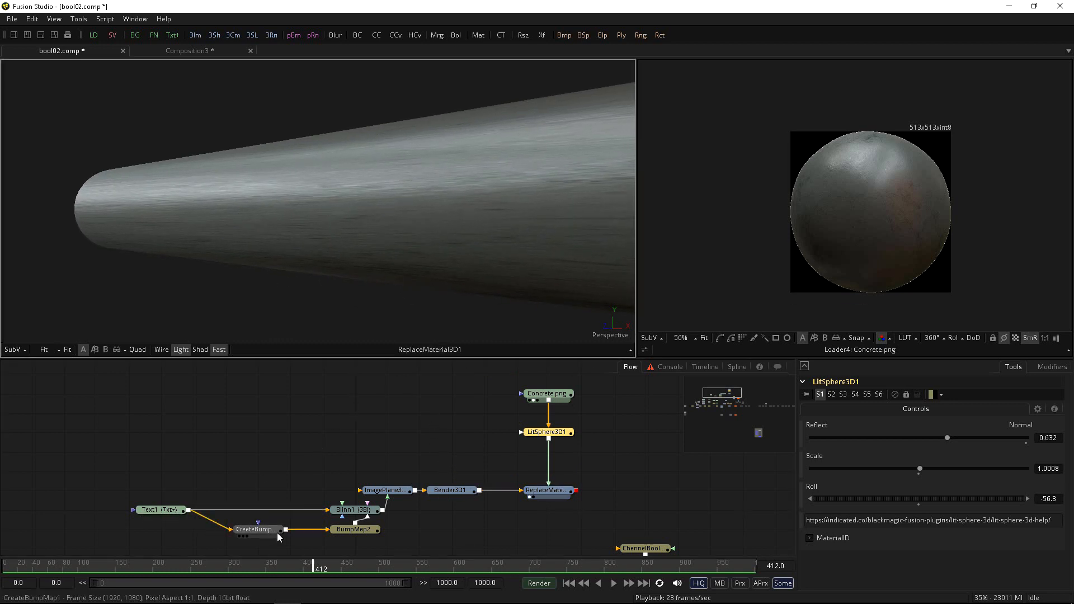
drag(382, 529, 520, 432)
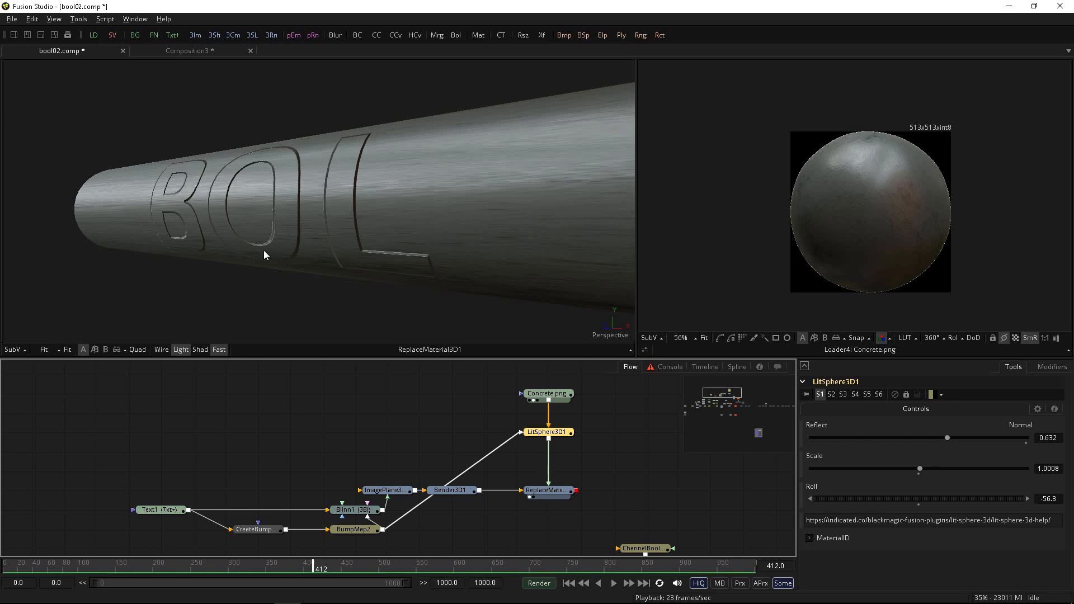
drag(263, 250, 285, 227)
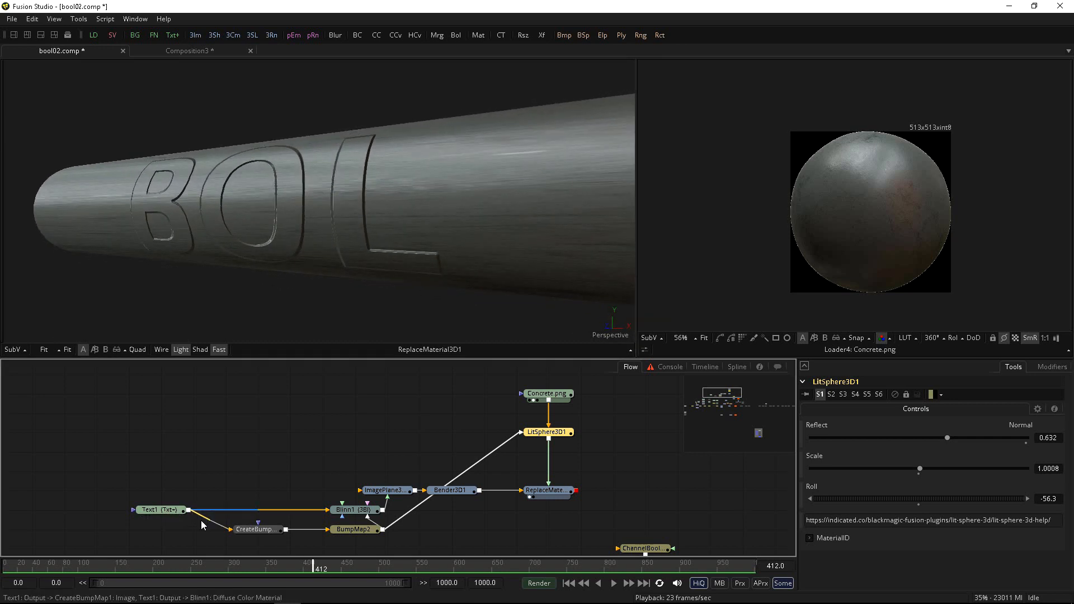
drag(188, 509, 476, 430)
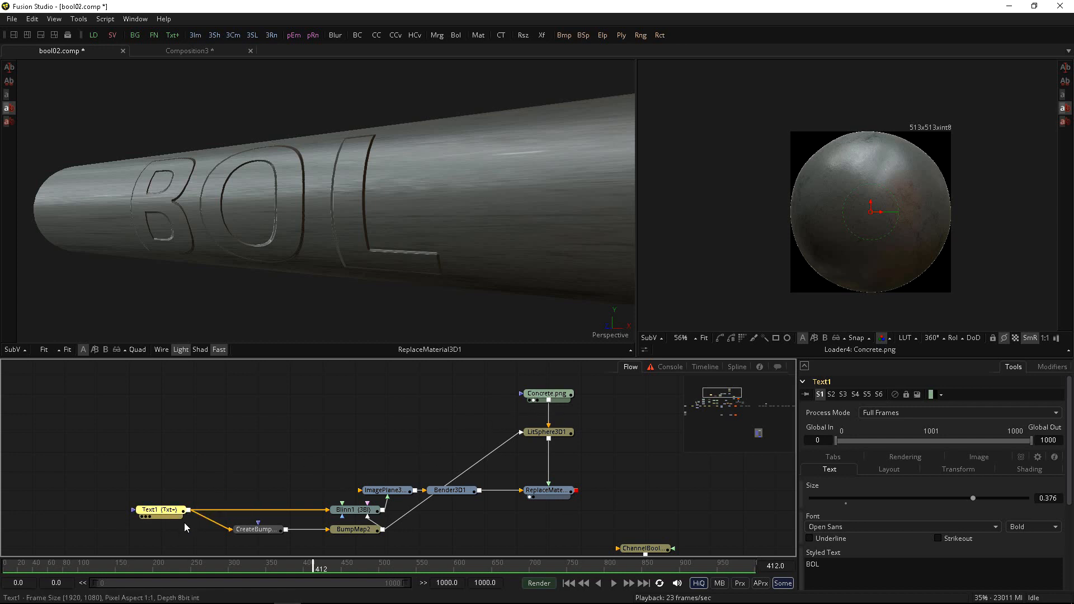
Set ReplaceMaterial3D1's alpha replace mode to Keep and inspect the cut-out letters
click(540, 397)
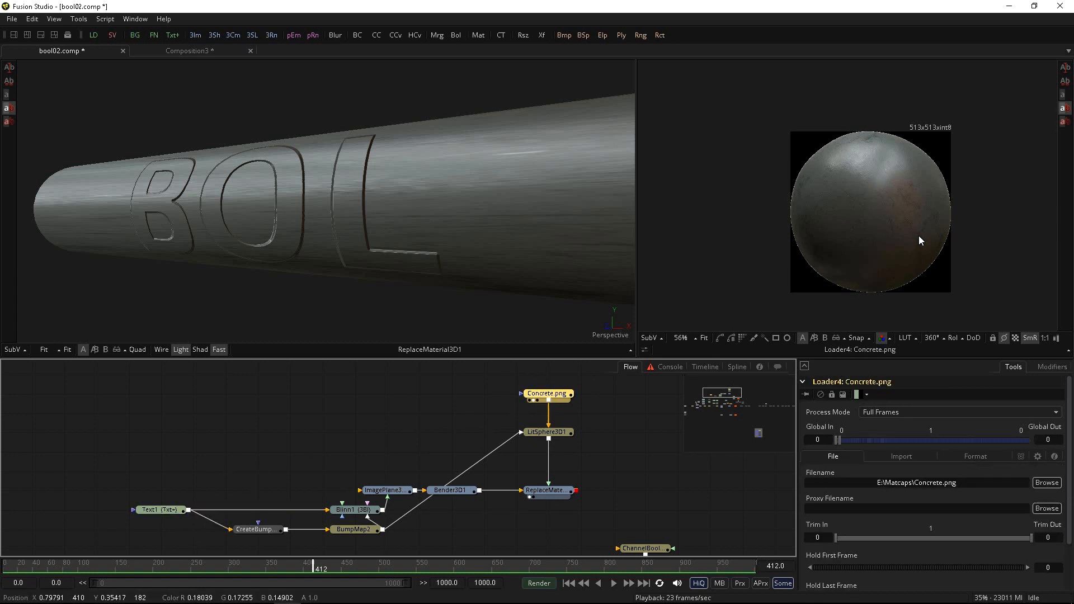
click(551, 493)
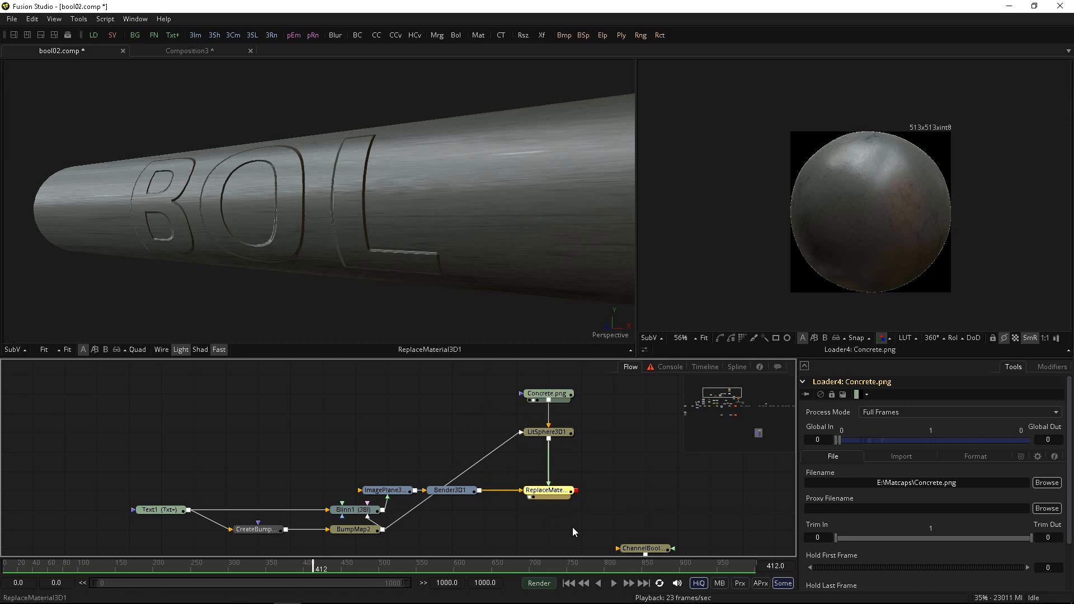
click(810, 441)
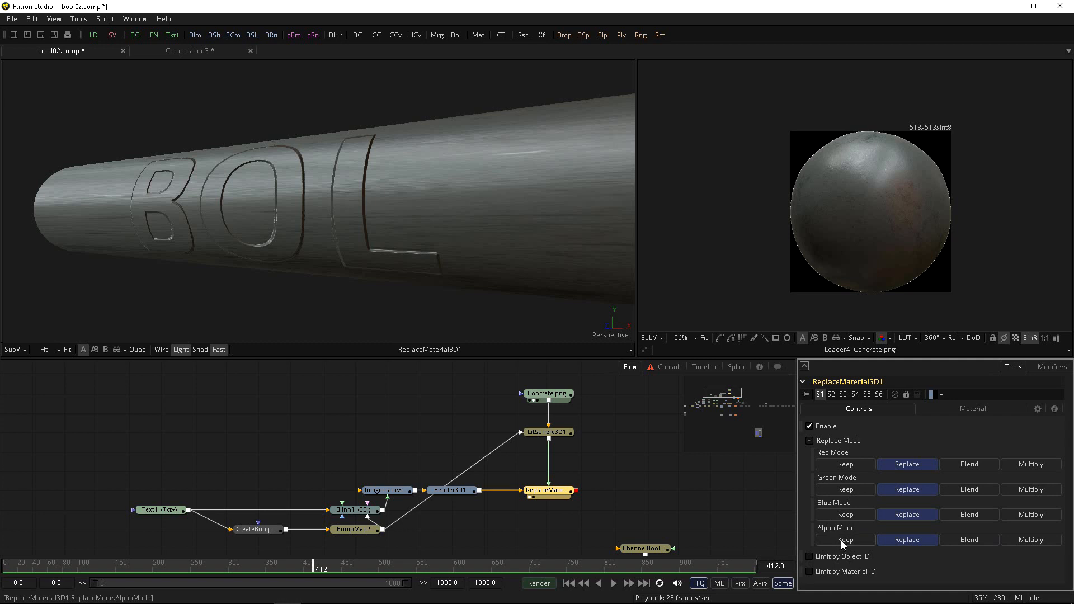
click(840, 540)
scroll(361, 295, up, 4)
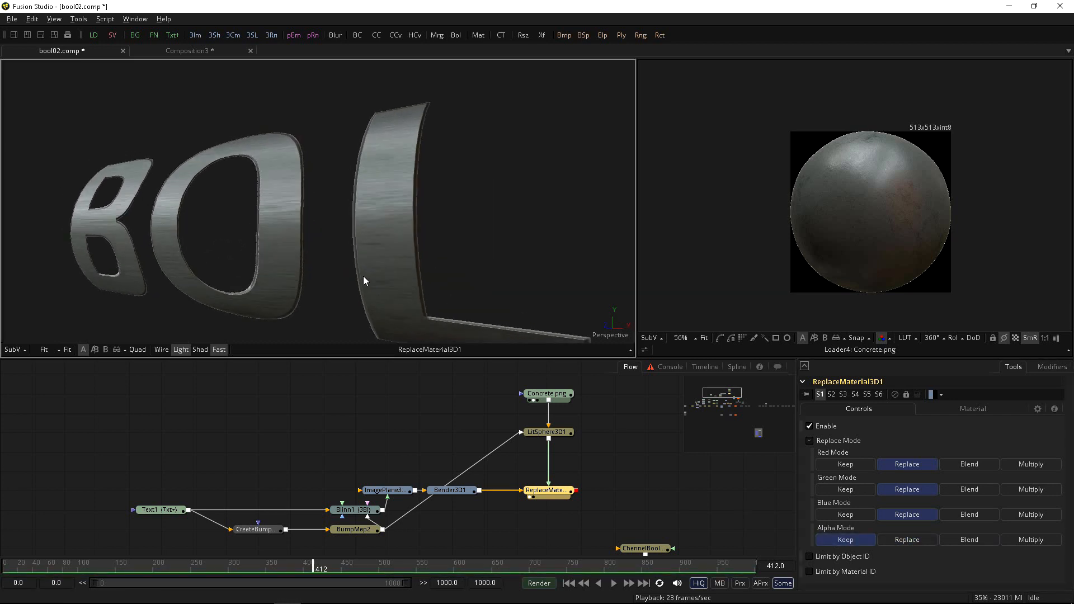
drag(364, 276, 434, 326)
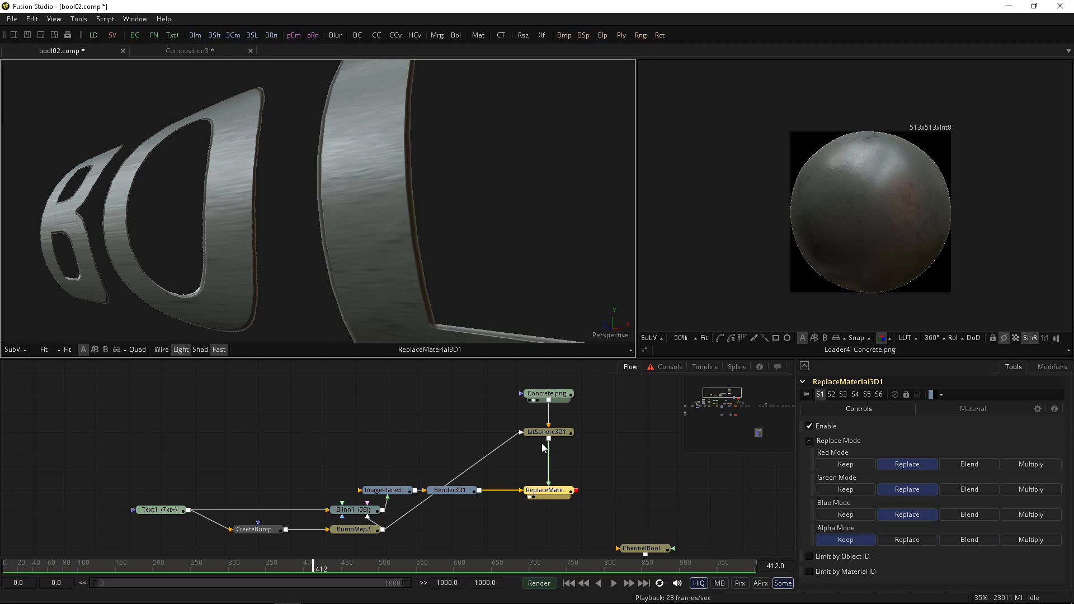
Insert a 3D Channel Boolean between LitSphere3D1 and ReplaceMaterial3D1, connect Text1 to its foreground, and show ReplaceMaterial3D1 in the first viewer
click(579, 462)
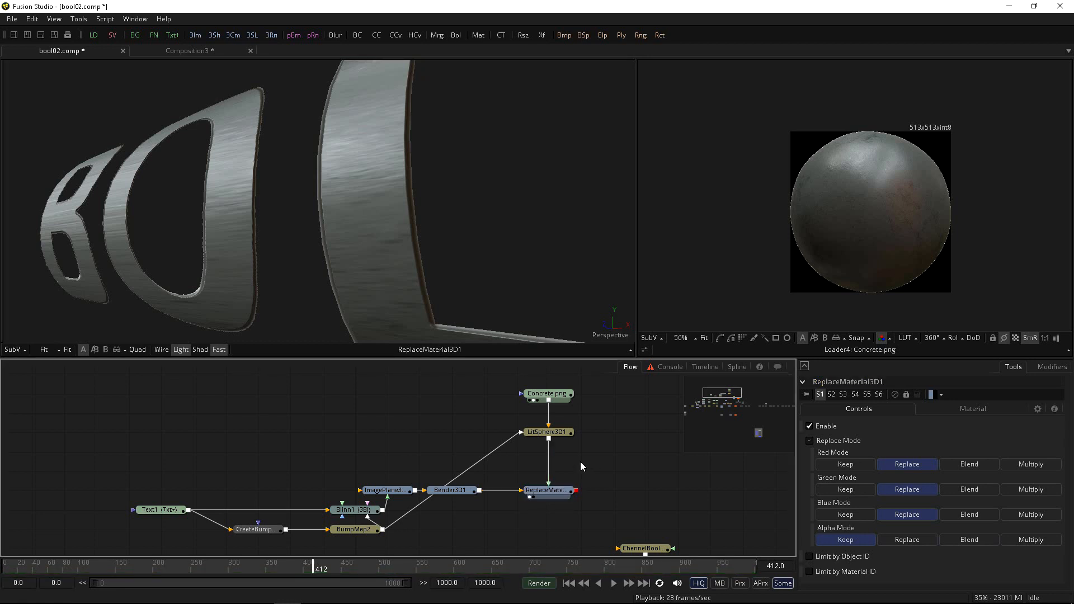
key(shift+space)
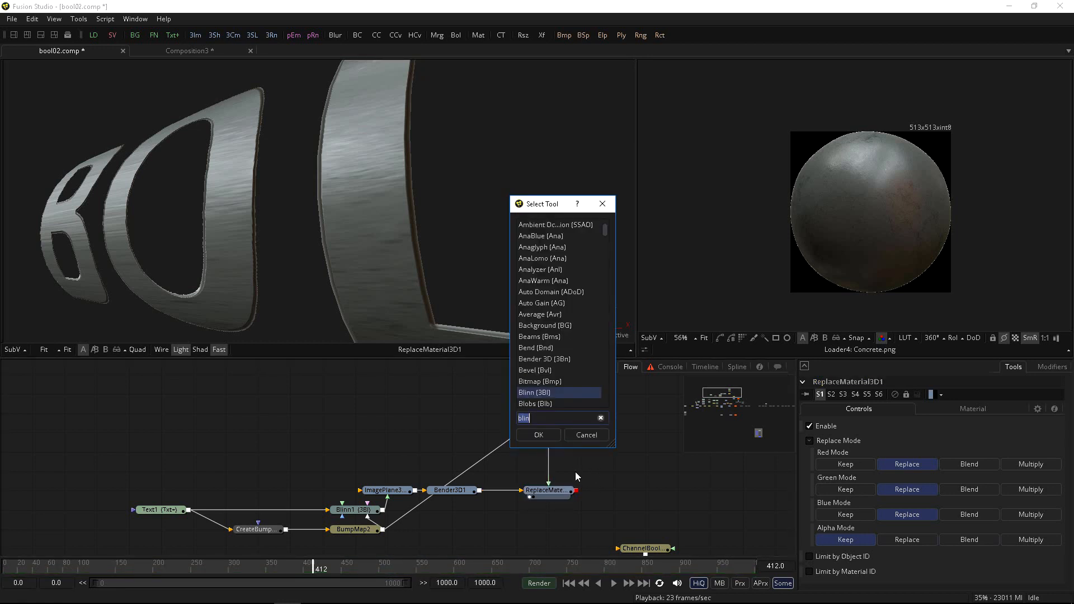
text(bol)
key(Return)
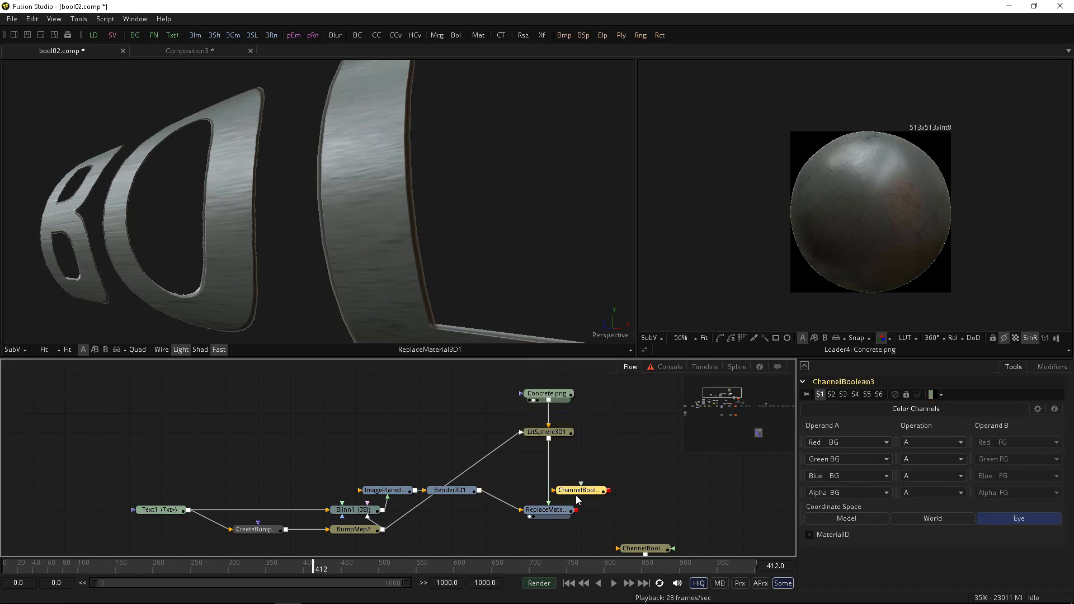
drag(567, 494, 605, 518)
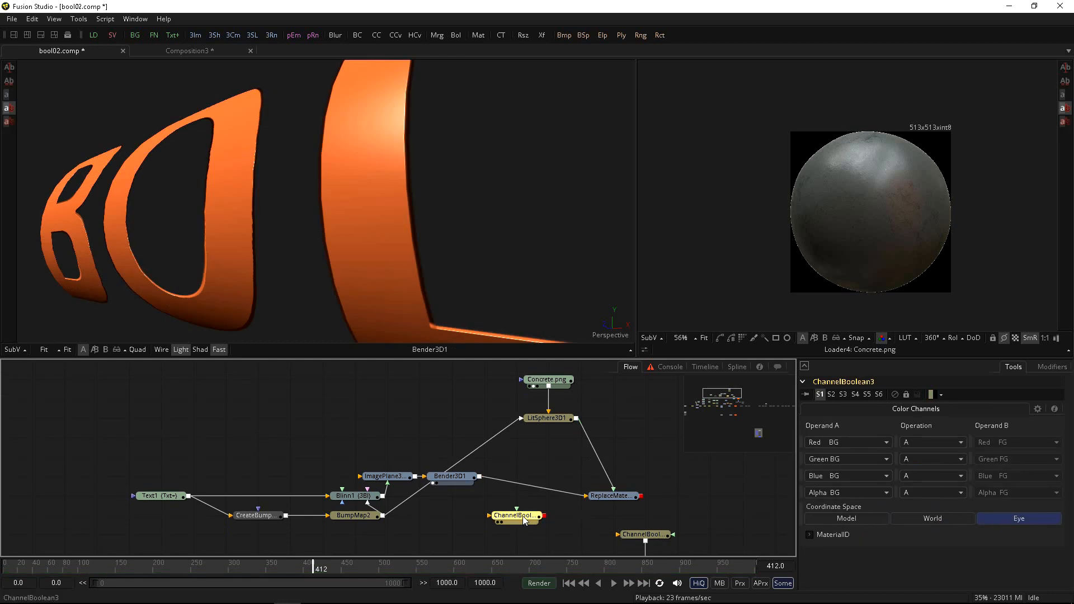
drag(526, 520, 553, 460)
drag(167, 497, 548, 477)
click(541, 461)
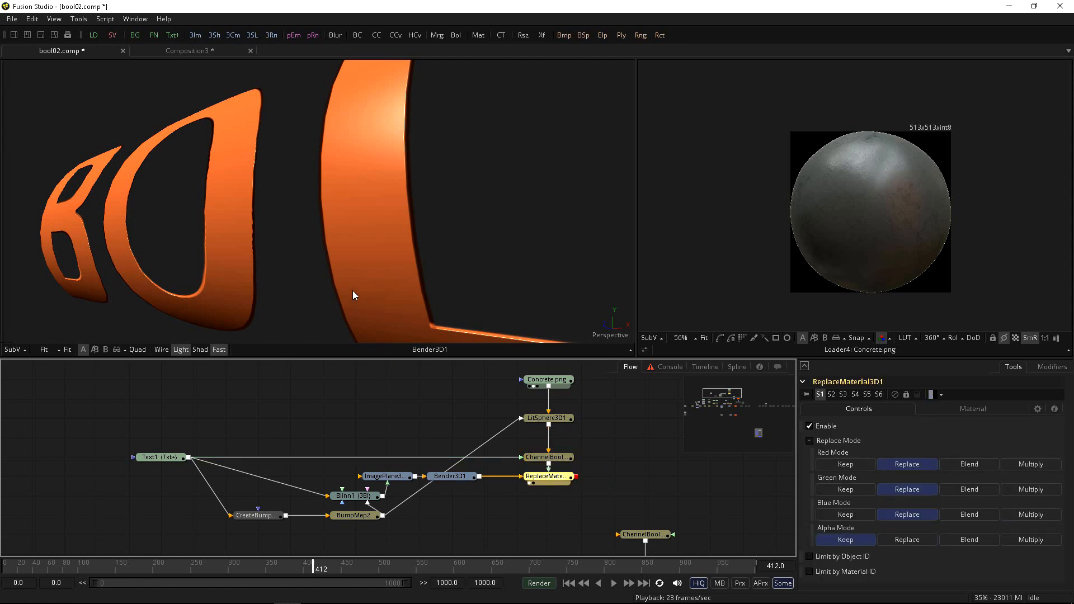
key(1)
Set ChannelBoolean3's red, green and blue operations to A * B
click(536, 457)
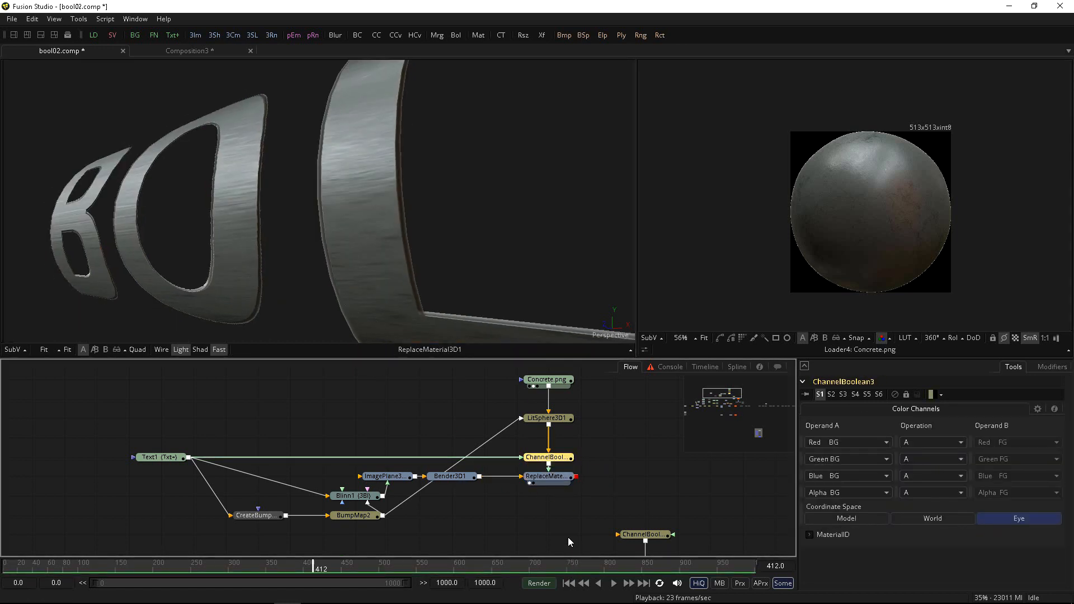
click(555, 479)
click(549, 459)
click(915, 443)
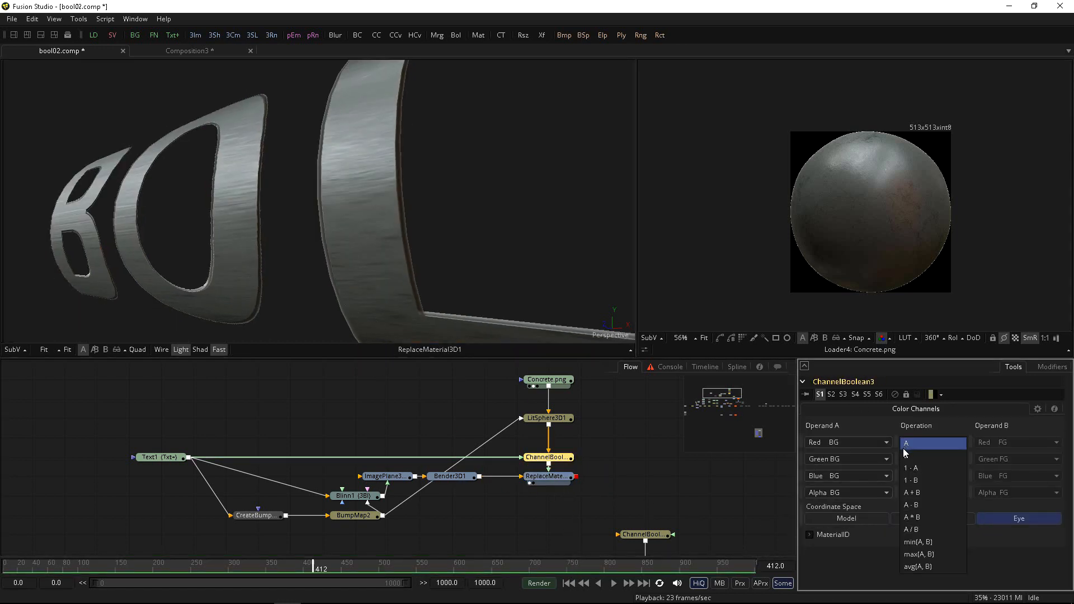
click(907, 517)
click(917, 459)
click(908, 530)
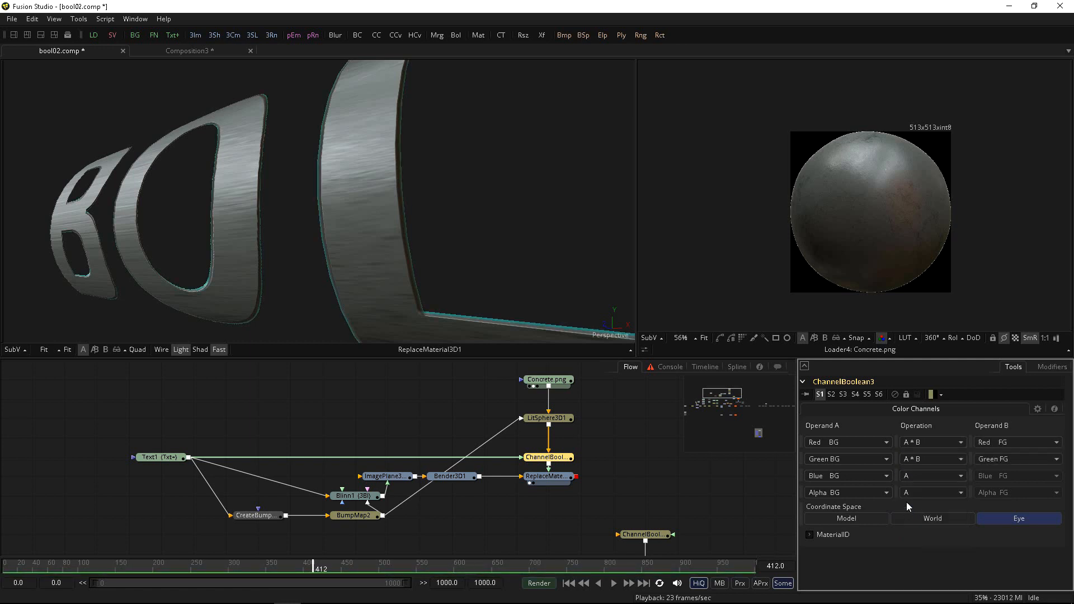
click(907, 476)
click(905, 546)
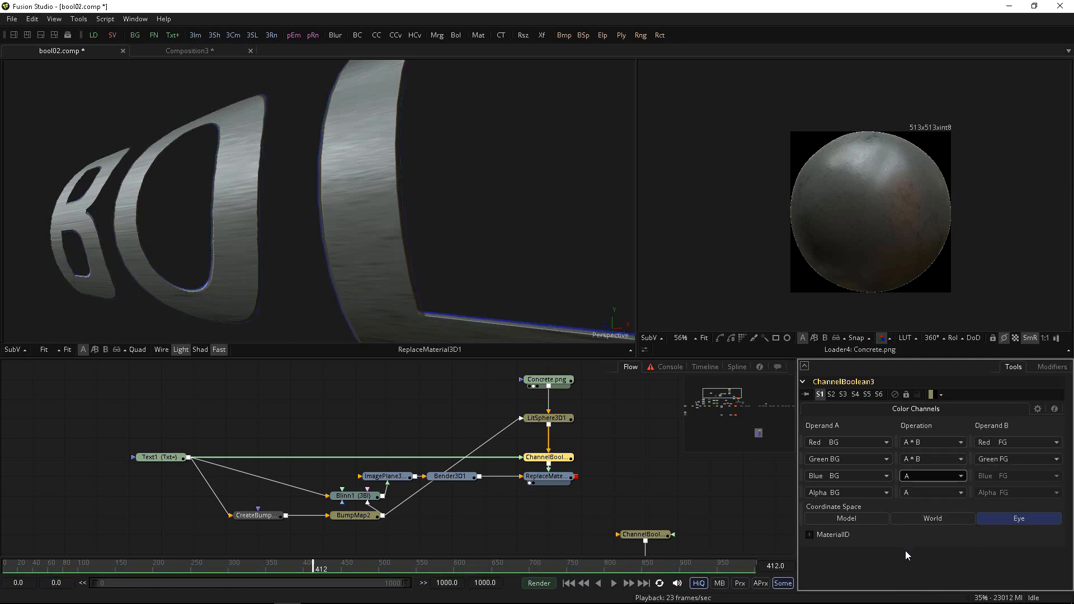
drag(302, 262, 278, 262)
scroll(278, 262, down, 2)
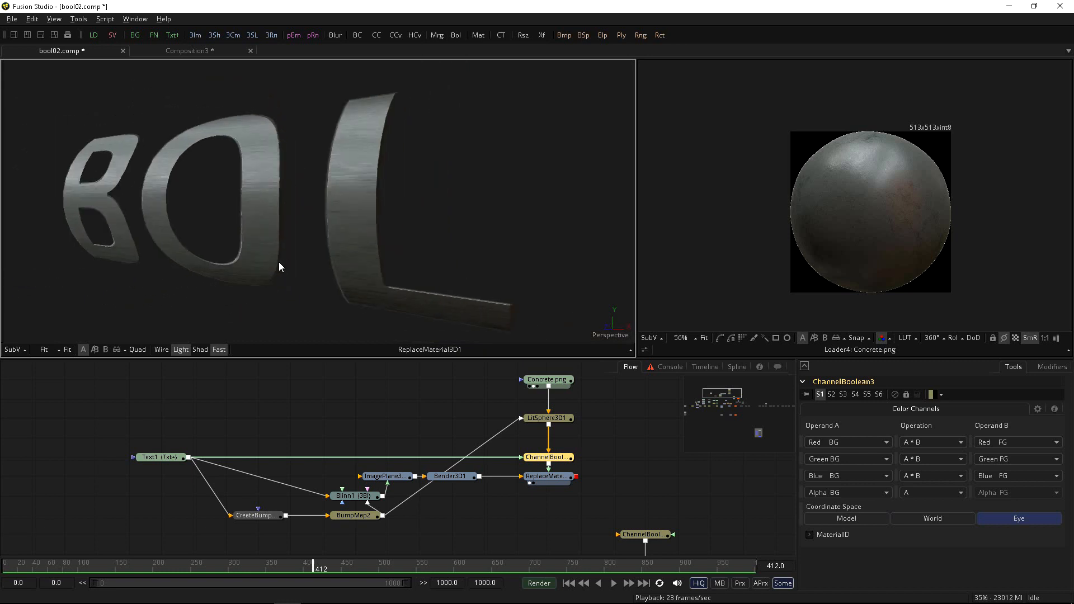
Set Operand B to Alpha FG for ChannelBoolean3's red, green and blue channels
click(996, 443)
click(985, 270)
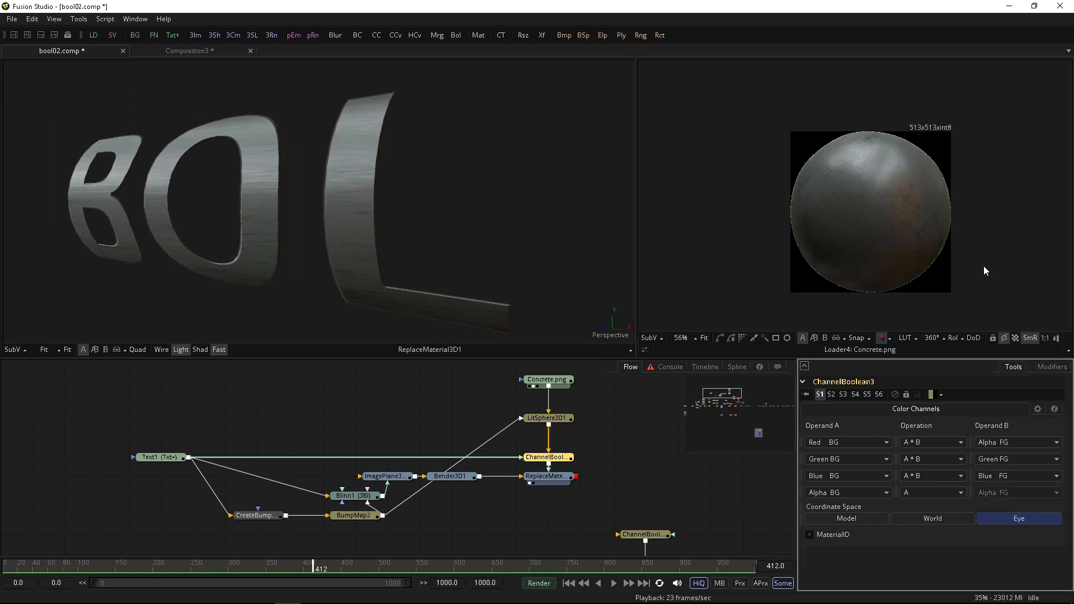
click(996, 460)
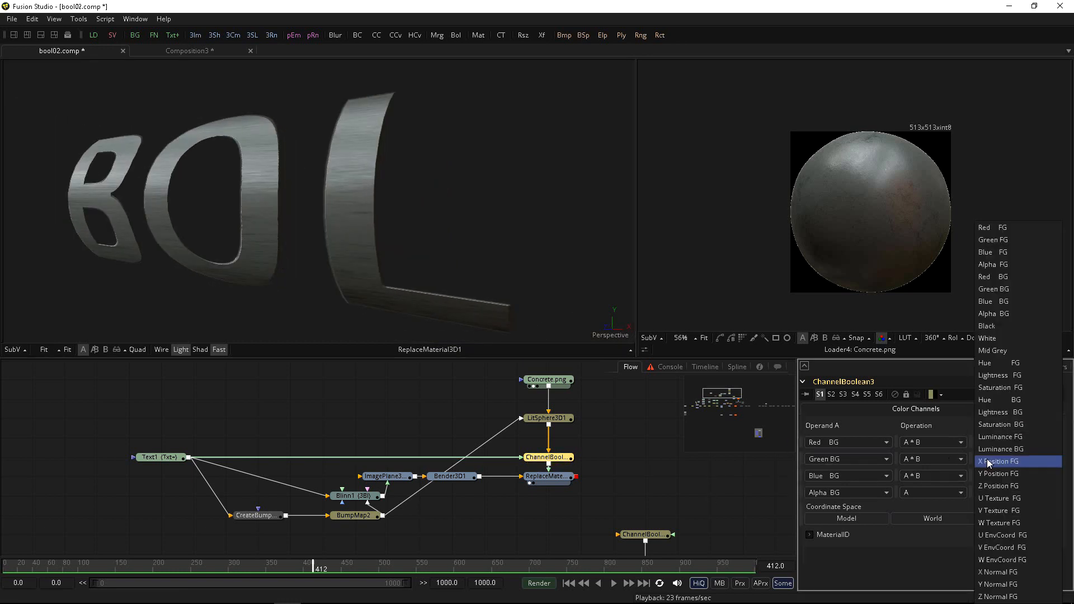
click(980, 279)
click(979, 286)
drag(414, 282, 335, 267)
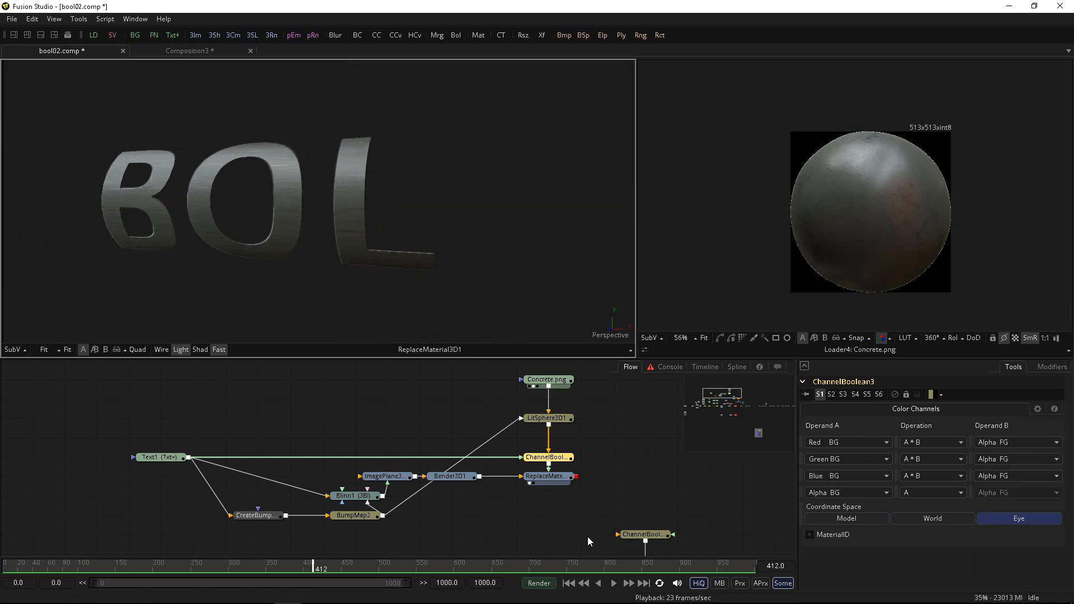
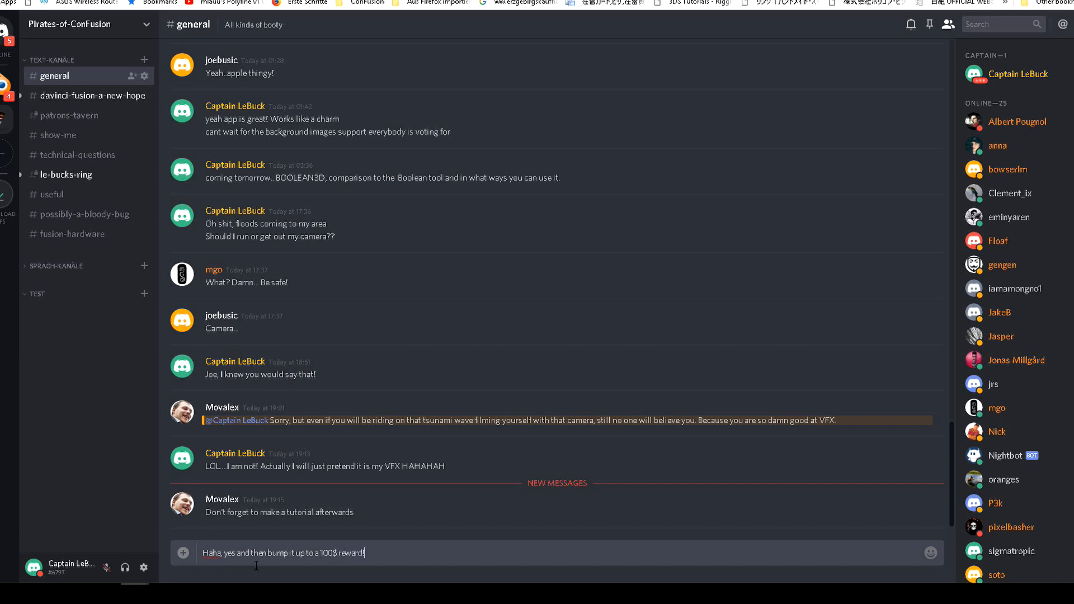
Switch to Discord, send the reply drafted in the general channel, and open the le-bucks-ring channel
key(Return)
click(62, 175)
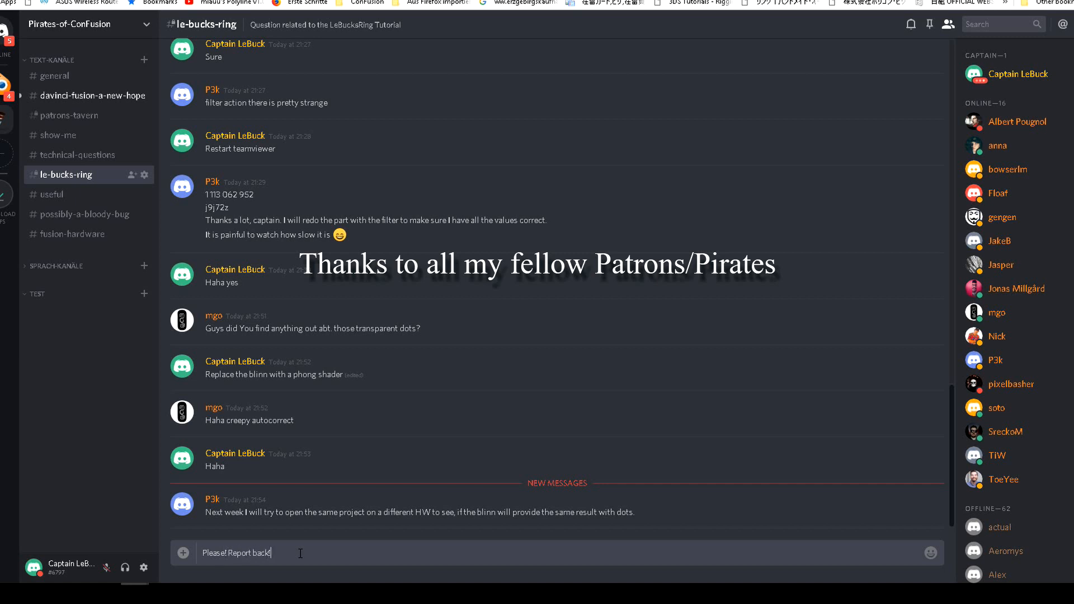
Send the drafted reply asking to report back in the le-bucks-ring channel, and return to the bool02.comp composition in Fusion Studio
key(Return)
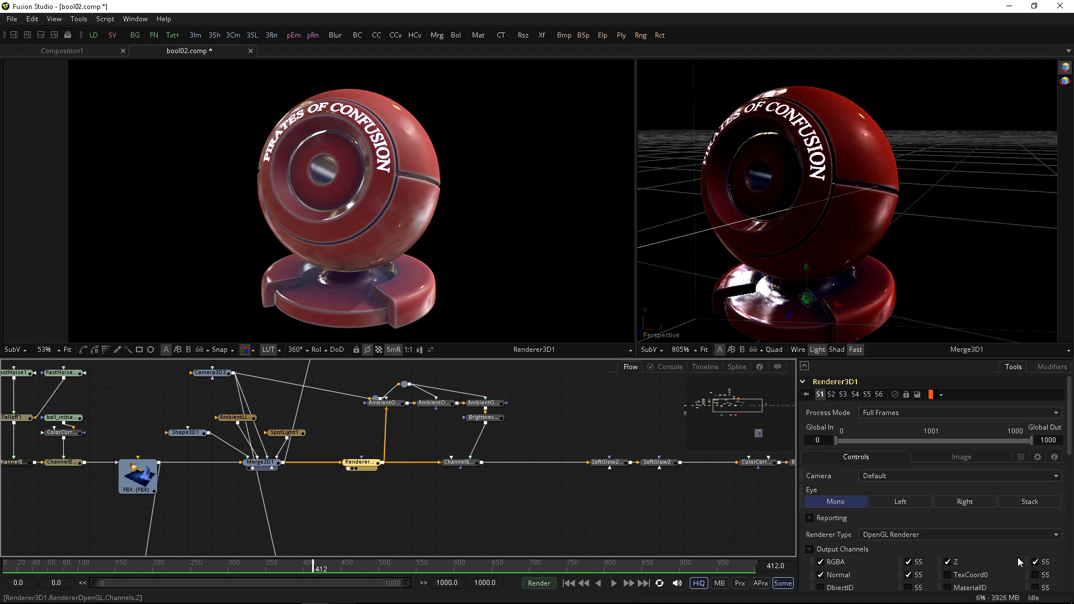
key(ctrl+space)
text(po)
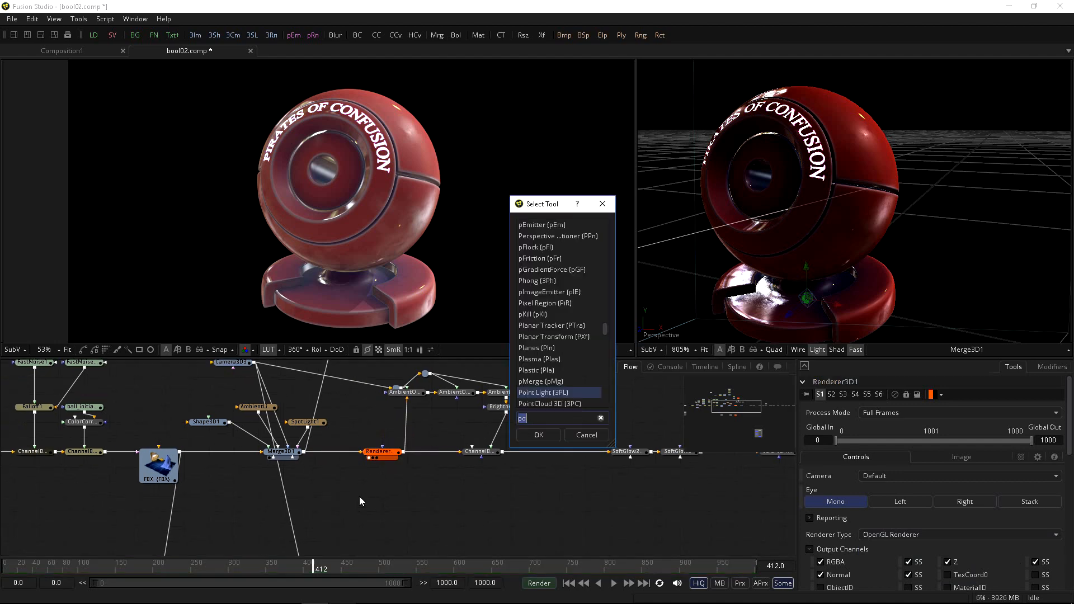
key(Escape)
Add a Shader node fed by Renderer3D1, show it in the first viewer, and adjust its reflection's equator angle and polar height
click(336, 502)
key(ctrl+space)
text(shader)
key(Return)
key(1)
drag(402, 452, 357, 481)
drag(839, 546, 872, 582)
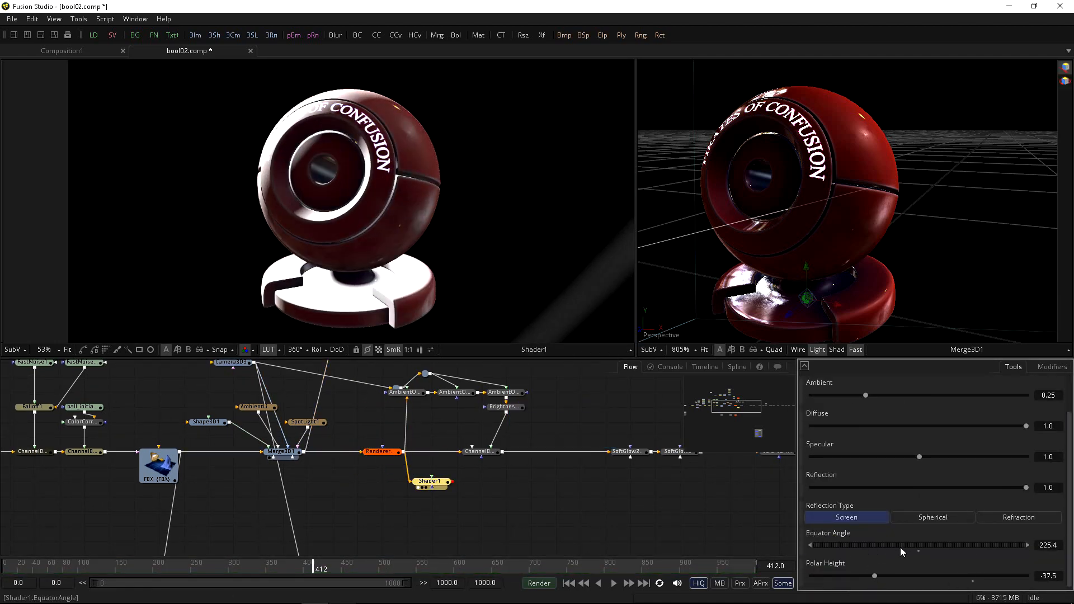
Compare Renderer3D1 with Shader1, and set Shader1's specular color to red 0.0, green 0.152 and blue 1.0
scroll(878, 539, down, 5)
drag(378, 452, 343, 261)
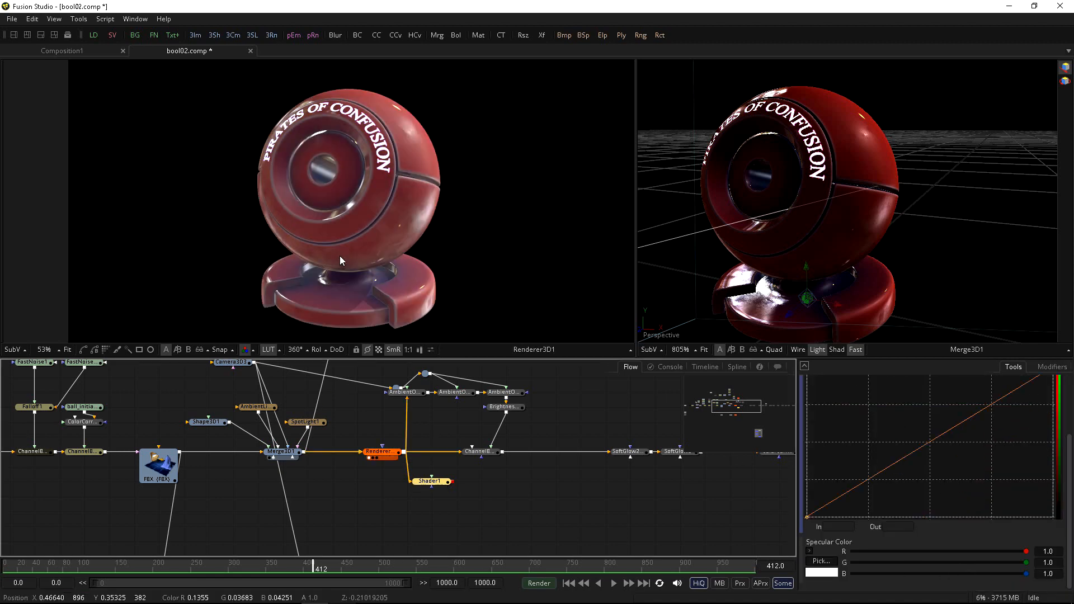
drag(430, 481, 358, 262)
drag(1026, 562, 970, 562)
drag(1026, 551, 853, 554)
drag(969, 563, 879, 565)
Add a point light to Merge3D1 near the ball's round opening and set its decay type to Quadratic
click(335, 495)
drag(335, 495, 393, 512)
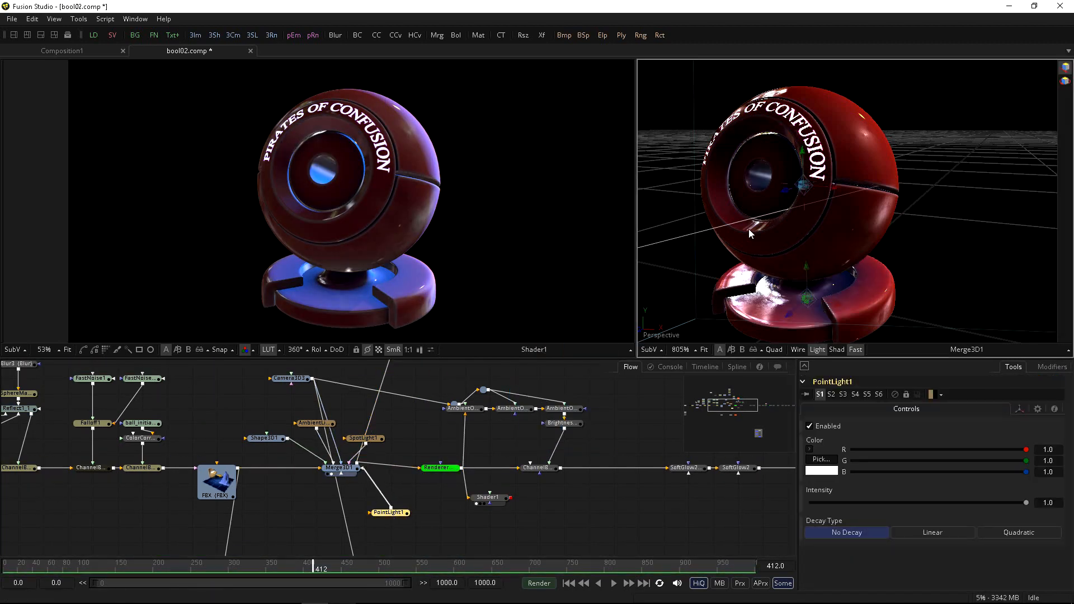
drag(748, 230, 685, 208)
click(787, 310)
click(390, 513)
drag(749, 286, 676, 260)
click(989, 533)
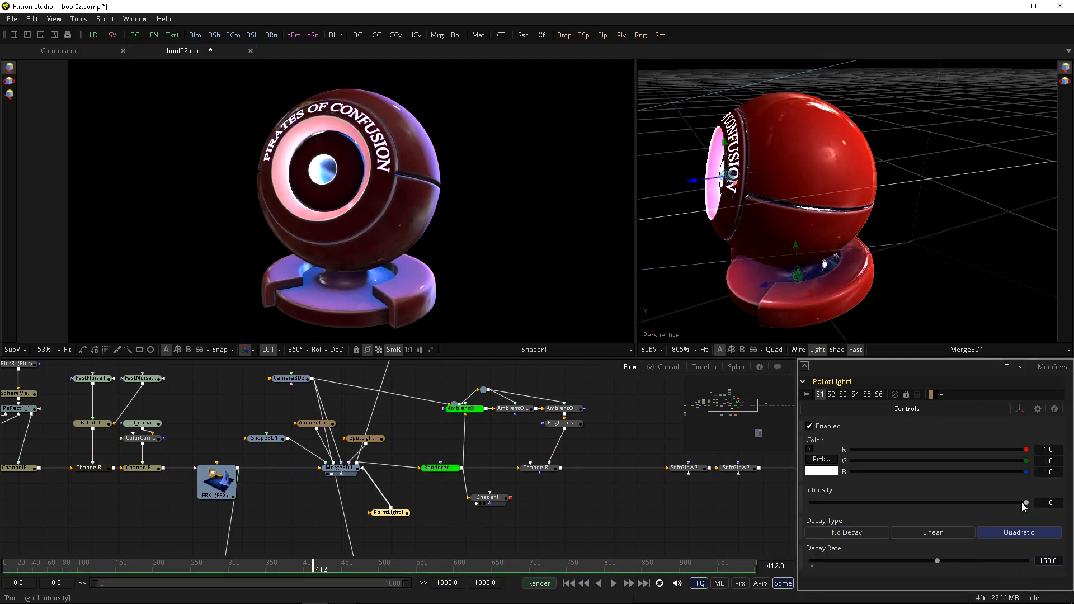
Set PointLight1's intensity to 0.483 and shift the light into the ball's round opening
drag(914, 512, 912, 512)
drag(701, 251, 773, 241)
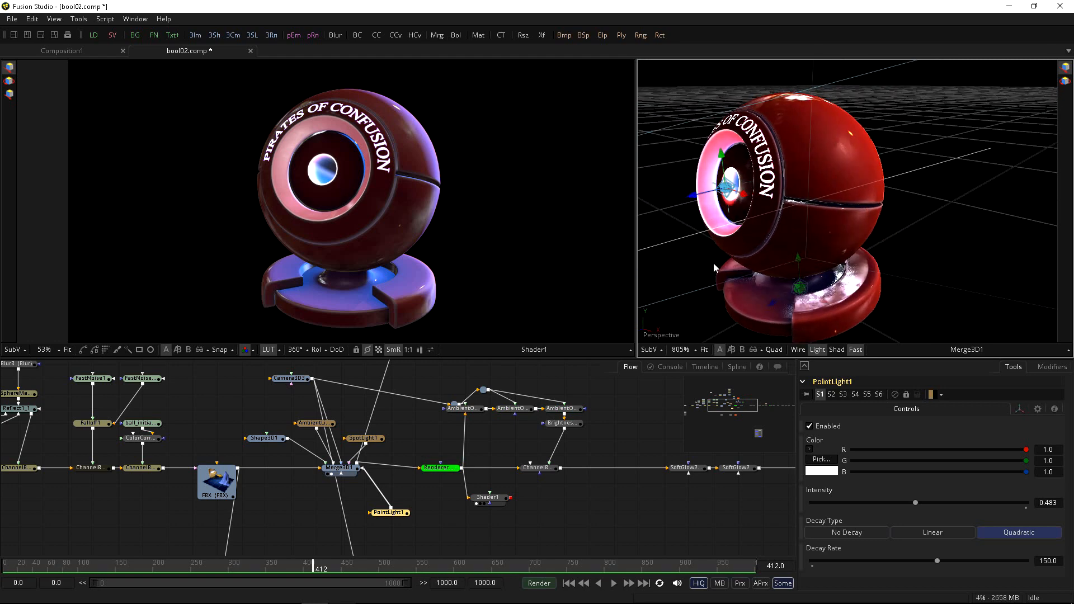
drag(694, 194, 700, 193)
drag(721, 252, 777, 203)
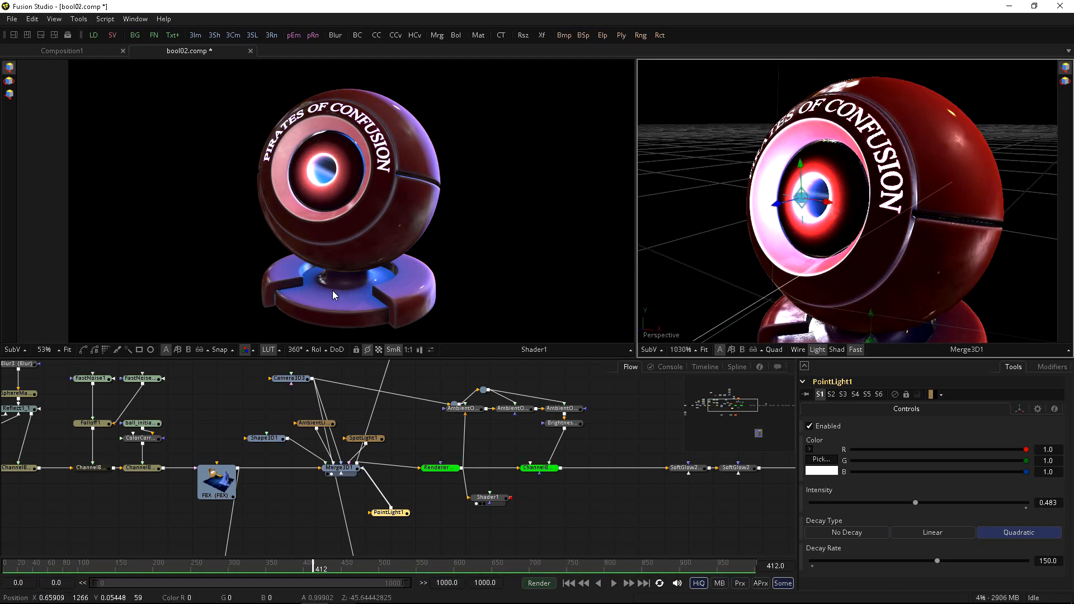
Rearrange PointLight1 and Shader1 in the flow, and show the ambient occlusion result from BrightnessContrast4 in the first viewer
drag(404, 512, 354, 469)
drag(437, 454, 462, 499)
drag(476, 475, 459, 509)
click(460, 464)
click(362, 464)
click(461, 464)
click(435, 405)
click(484, 420)
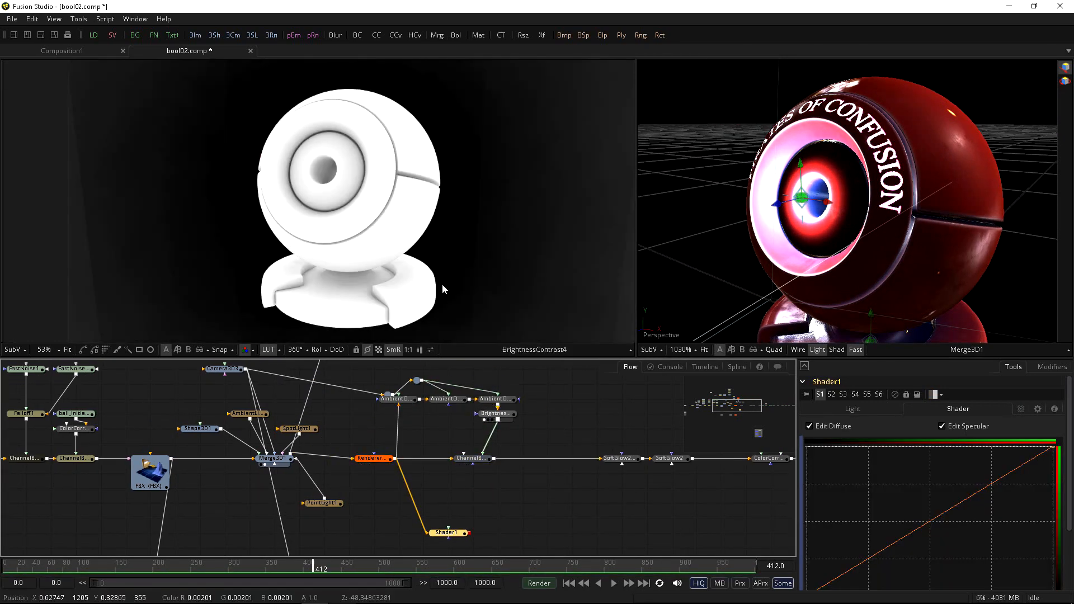
click(472, 458)
Adjust Shape3D1's material settings and expand its visibility options
click(199, 428)
drag(358, 246, 361, 223)
click(1020, 408)
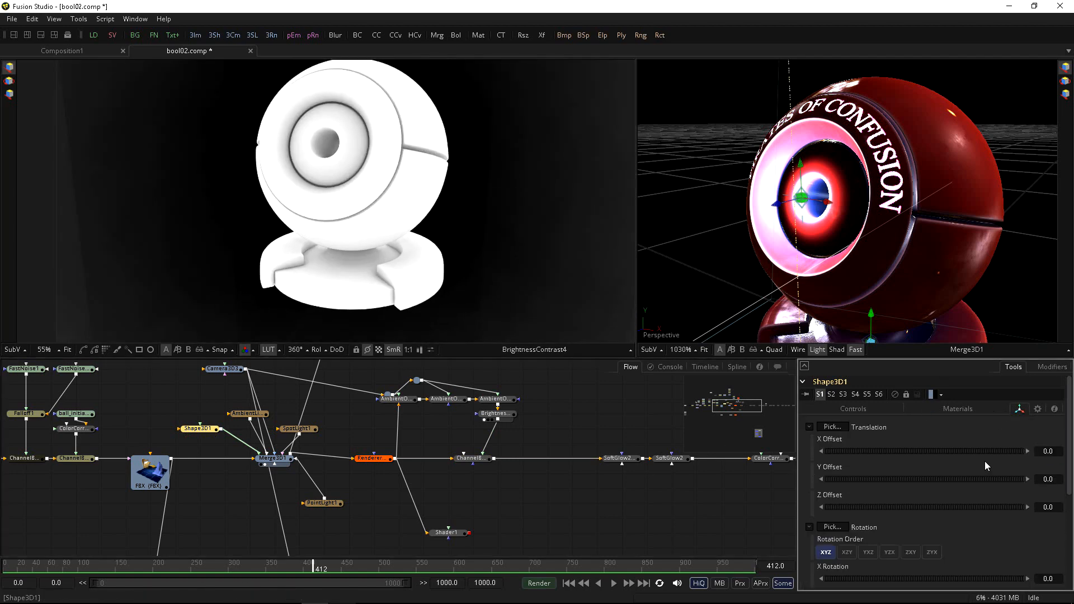
scroll(918, 504, down, 3)
scroll(866, 560, up, 5)
click(853, 409)
click(937, 409)
drag(1024, 498, 825, 497)
click(853, 384)
scroll(872, 481, down, 5)
click(810, 496)
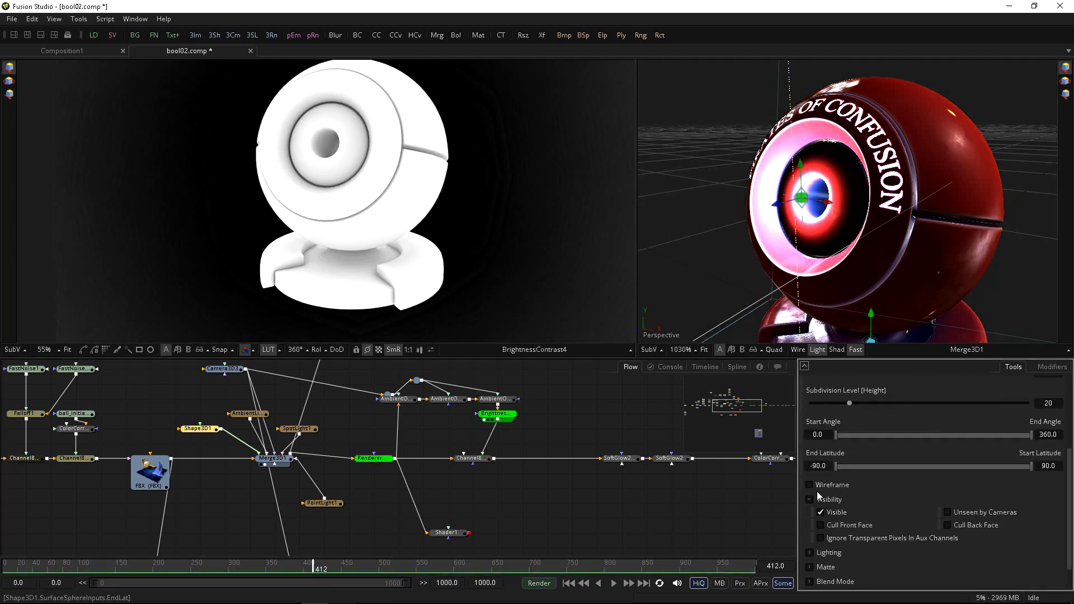
scroll(873, 504, down, 2)
click(376, 534)
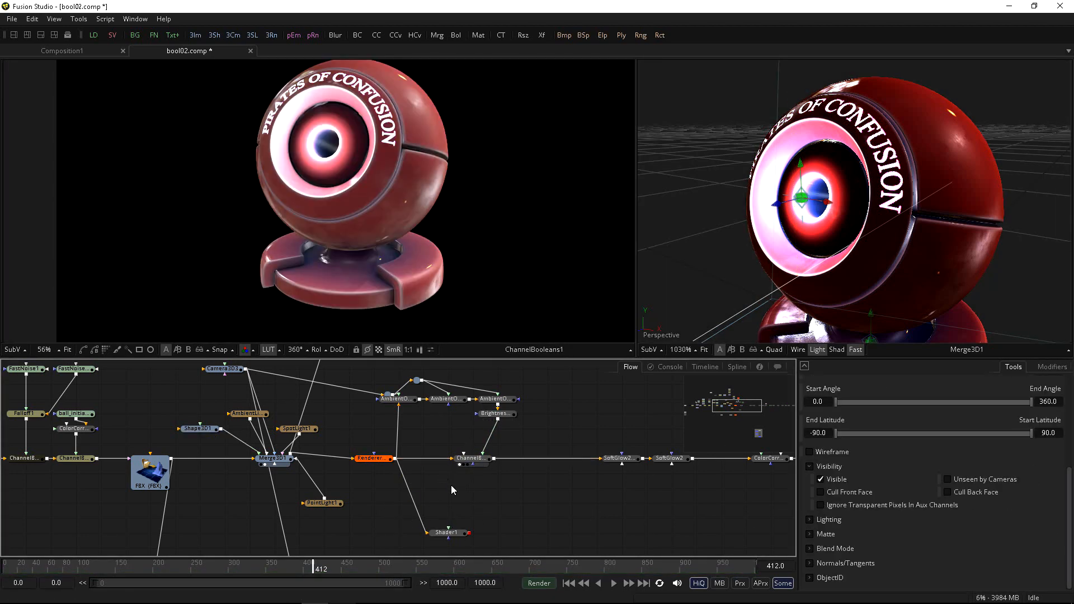
Insert a Channel Boolean after Shader1 with BrightnessContrast4 as foreground, and set its operation to Multiply
click(446, 532)
drag(446, 533, 471, 500)
key(1)
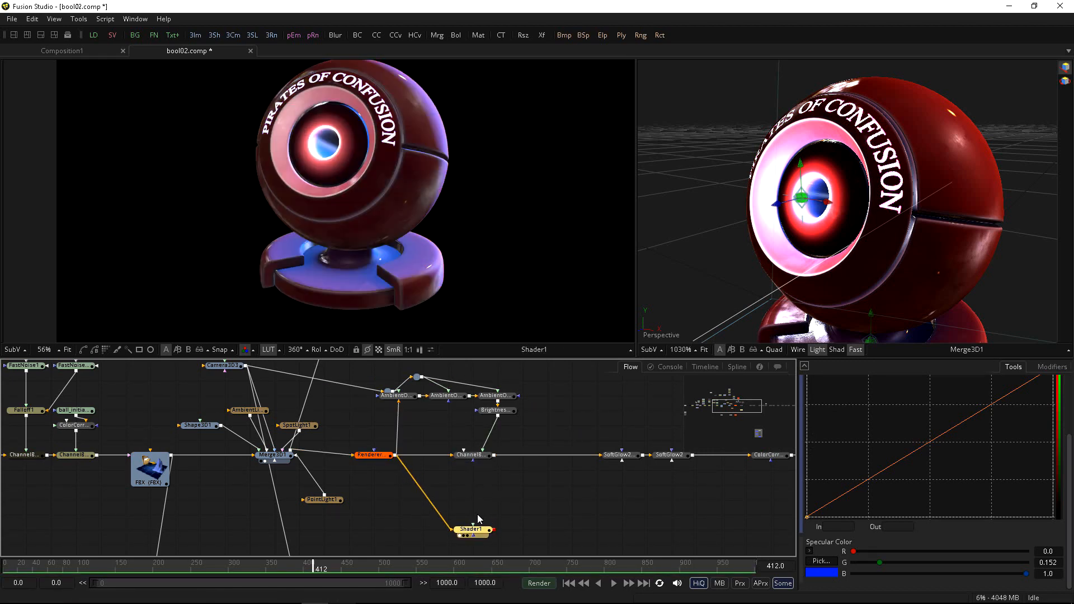
click(487, 504)
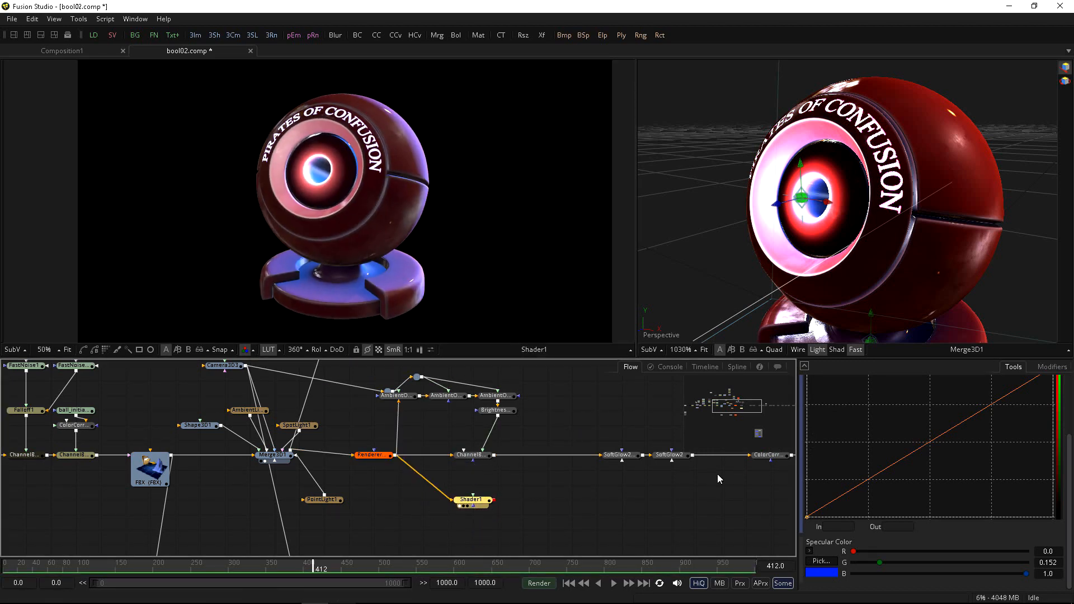
drag(498, 415, 494, 500)
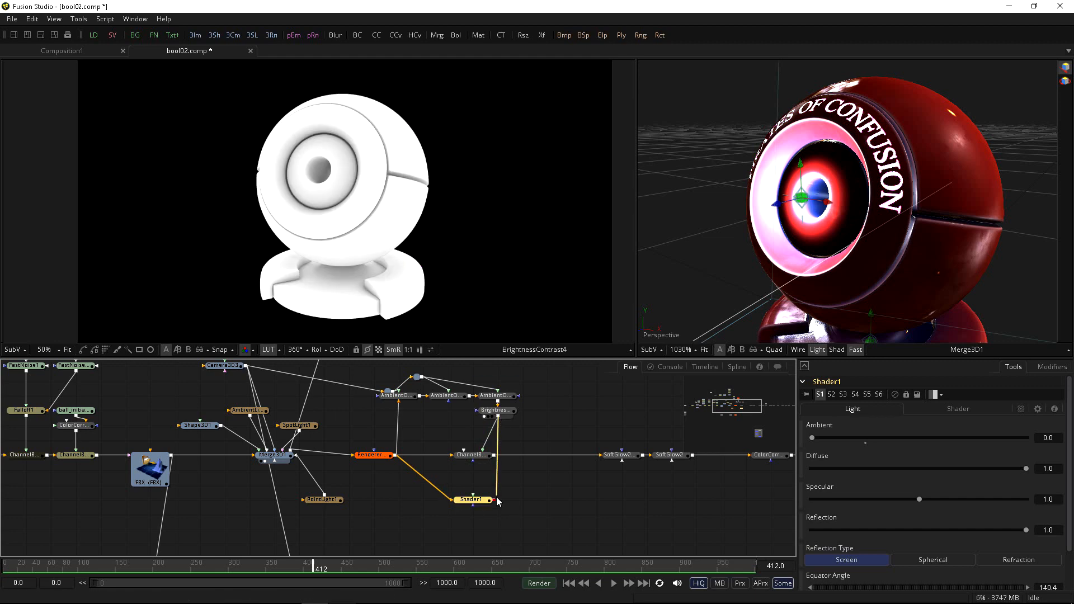
click(959, 428)
click(878, 463)
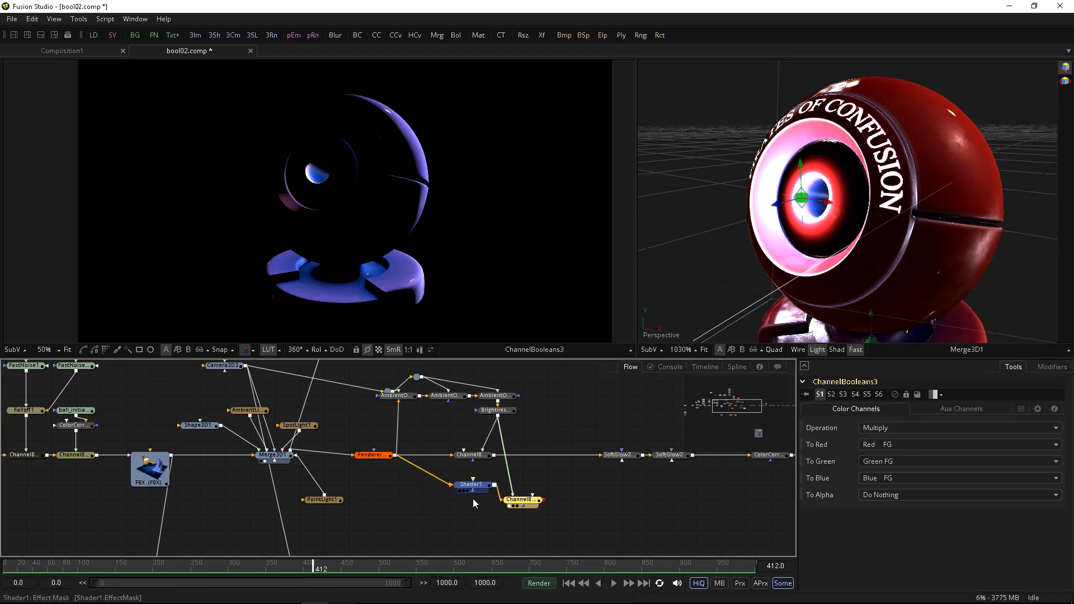
Insert another Channel Boolean after ChannelBooleans1 with ChannelBooleans3 as foreground, and set its operation to Add
click(470, 455)
click(456, 34)
click(959, 428)
click(876, 429)
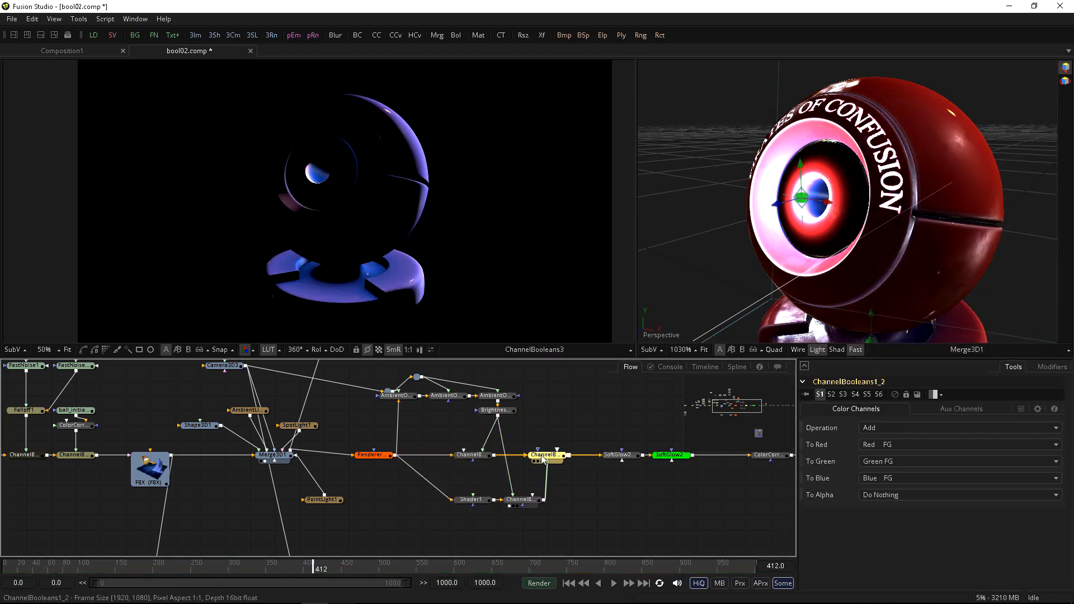
Insert a Brightness/Contrast node after ChannelBooleans1 and lower its gamma and gain
key(ctrl+space)
text(bc)
key(Return)
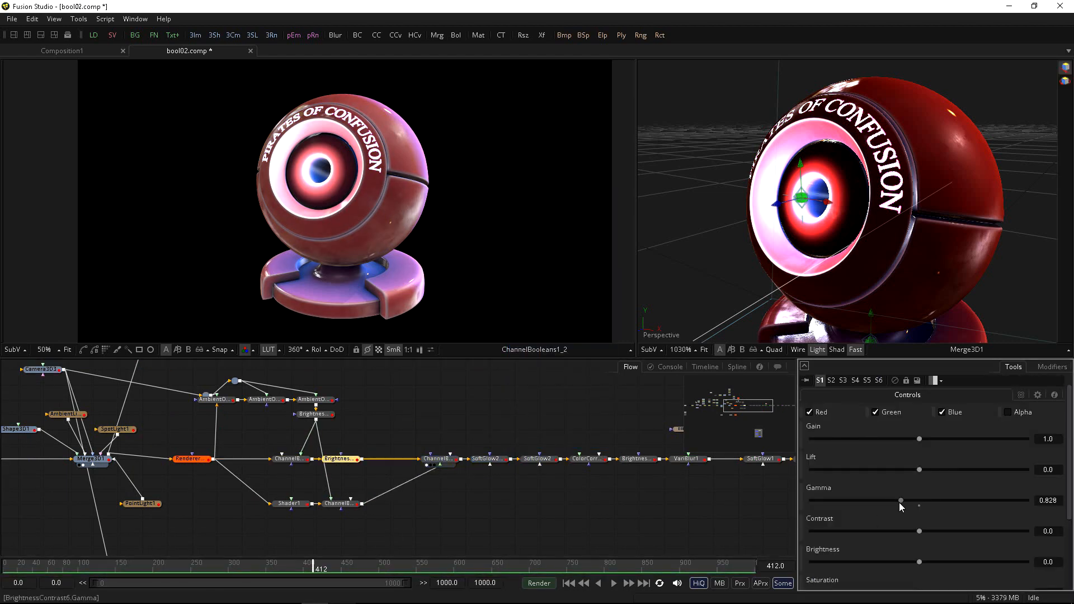
drag(898, 502, 841, 442)
drag(339, 460, 364, 459)
Insert a Color Corrector after ChannelBooleans3 and adjust its color values
click(340, 504)
key(ctrl+space)
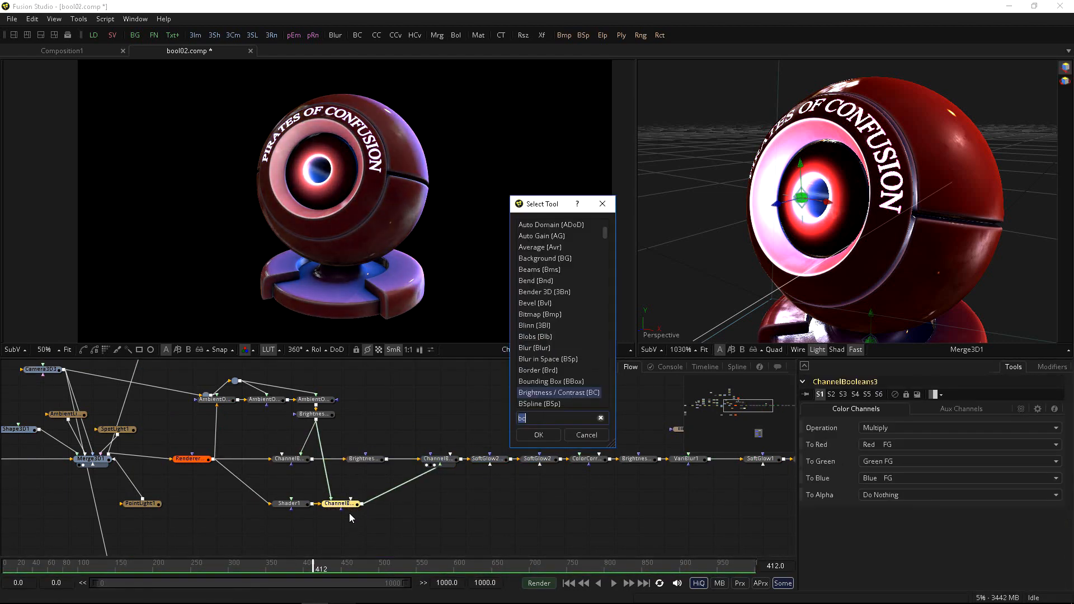
text(cc)
key(Return)
scroll(844, 448, down, 5)
mouse_move(919, 501)
mouse_down()
mouse_move(955, 505)
mouse_move(920, 503)
mouse_up()
scroll(887, 448, up, 2)
drag(919, 448, 951, 455)
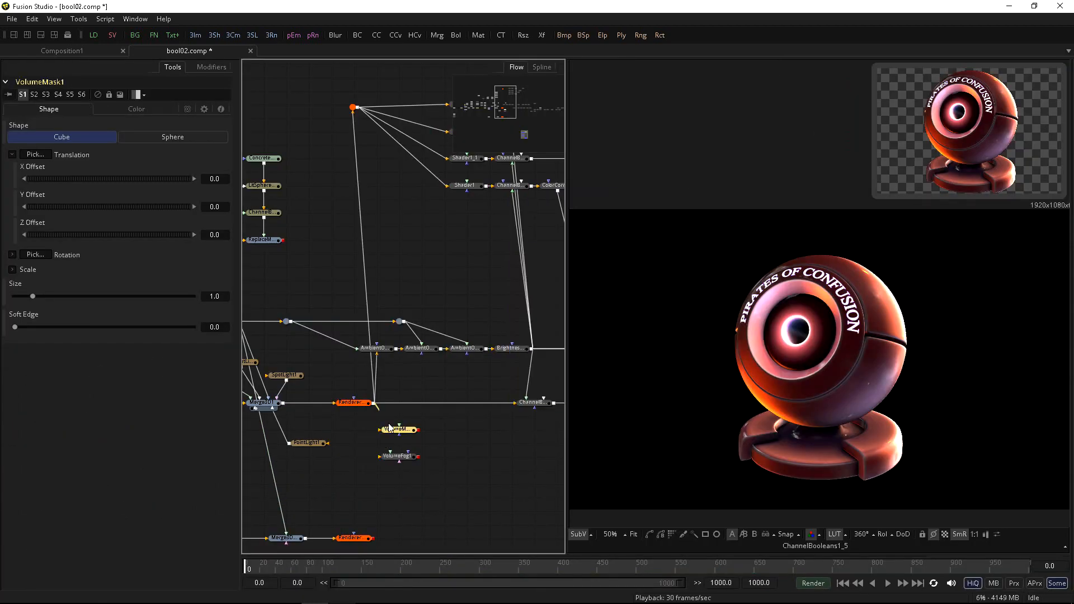
Feed Renderer3D1 into VolumeMask1 and shape the mask as a small sphere with a soft edge
drag(390, 428, 390, 430)
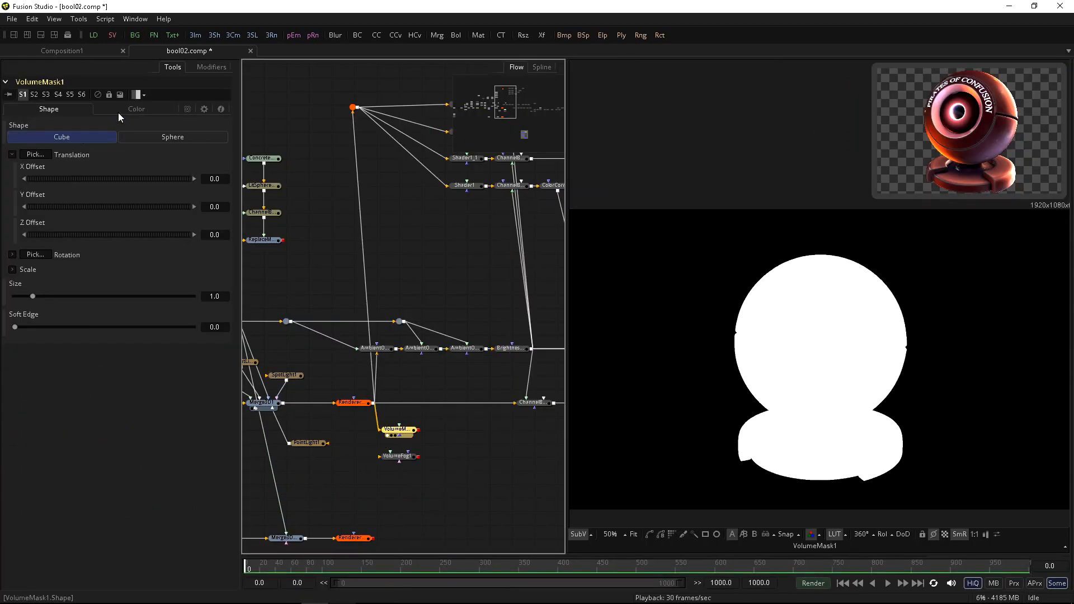
click(172, 136)
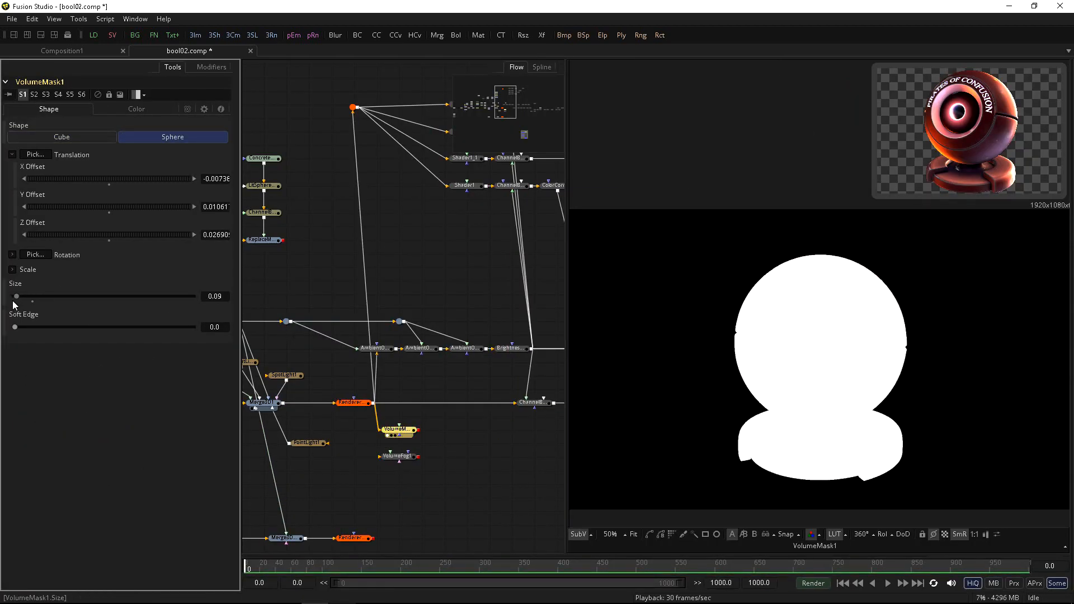
drag(12, 300, 12, 298)
drag(94, 327, 145, 332)
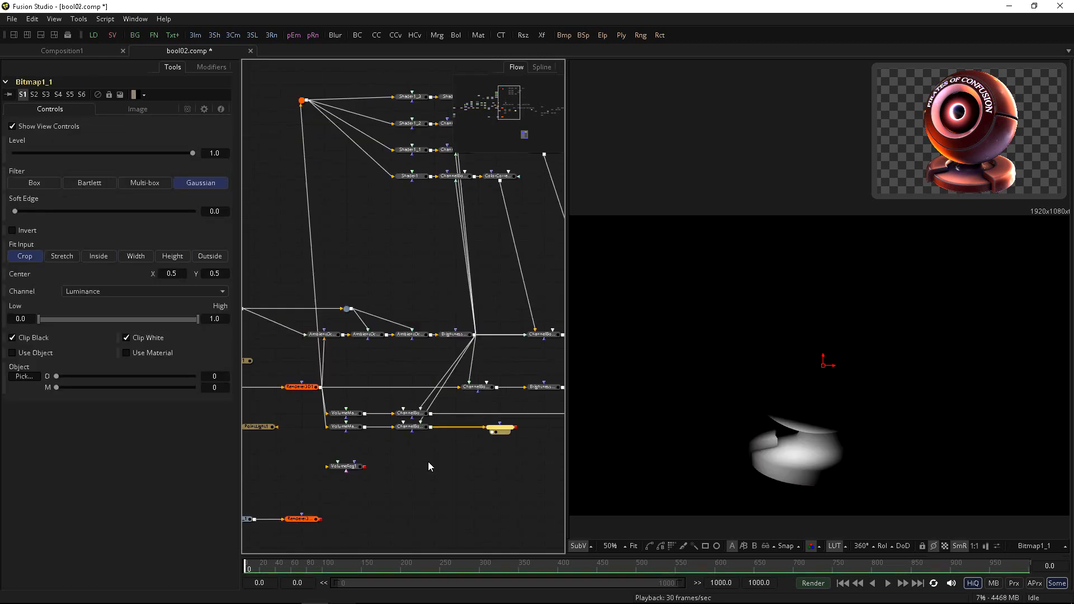
Pick the second volume mask's position at the ball's round opening, and connect a new Fast Noise node to the mask
click(345, 427)
drag(35, 154, 798, 338)
key(1)
drag(154, 35, 324, 453)
drag(324, 448, 345, 428)
Adjust FastNoise2's settings to break up the second volume mask with a mottled noise pattern
click(12, 174)
drag(51, 218, 86, 219)
drag(33, 326, 66, 330)
drag(87, 218, 53, 220)
drag(54, 221, 71, 222)
drag(103, 249, 116, 279)
Raise the green gain of ColorCorrector6_1, the Color Corrector masked by Bitmap1_1
drag(509, 432, 262, 428)
click(459, 458)
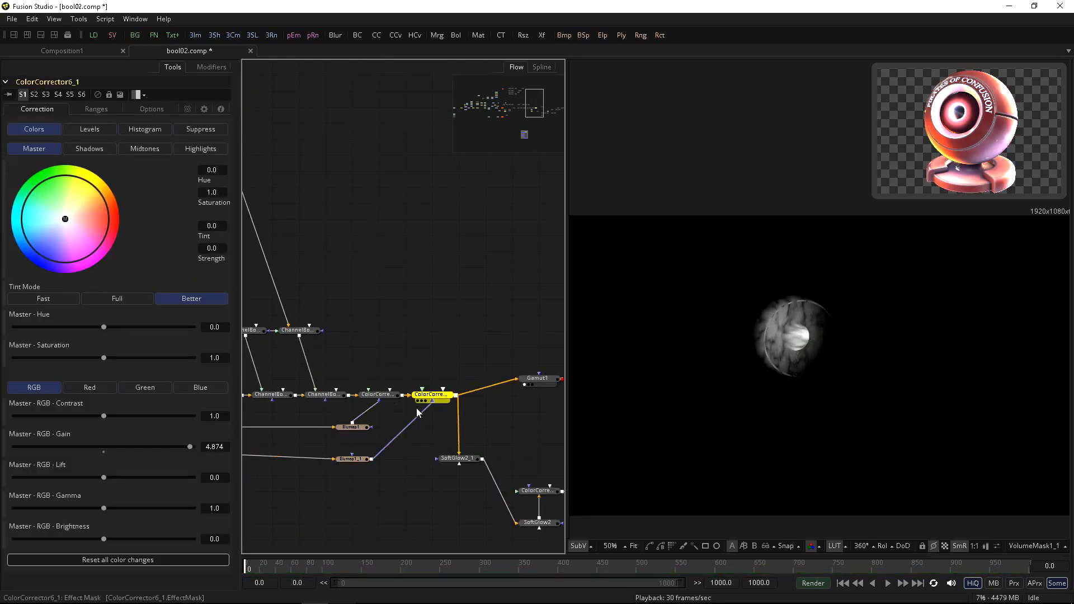
click(90, 388)
click(145, 388)
drag(103, 447, 144, 447)
scroll(297, 494, down, 3)
Rearrange the nodes around Merge3D1, and connect Renderer3D1 and Merge3D1 to VolumeFog1 for display in the viewer
drag(297, 494, 632, 395)
drag(310, 318, 520, 479)
click(352, 416)
click(319, 331)
drag(362, 403, 521, 439)
drag(375, 364, 478, 436)
drag(402, 400, 378, 339)
drag(338, 327, 297, 303)
drag(378, 339, 378, 302)
drag(436, 459, 387, 459)
click(421, 442)
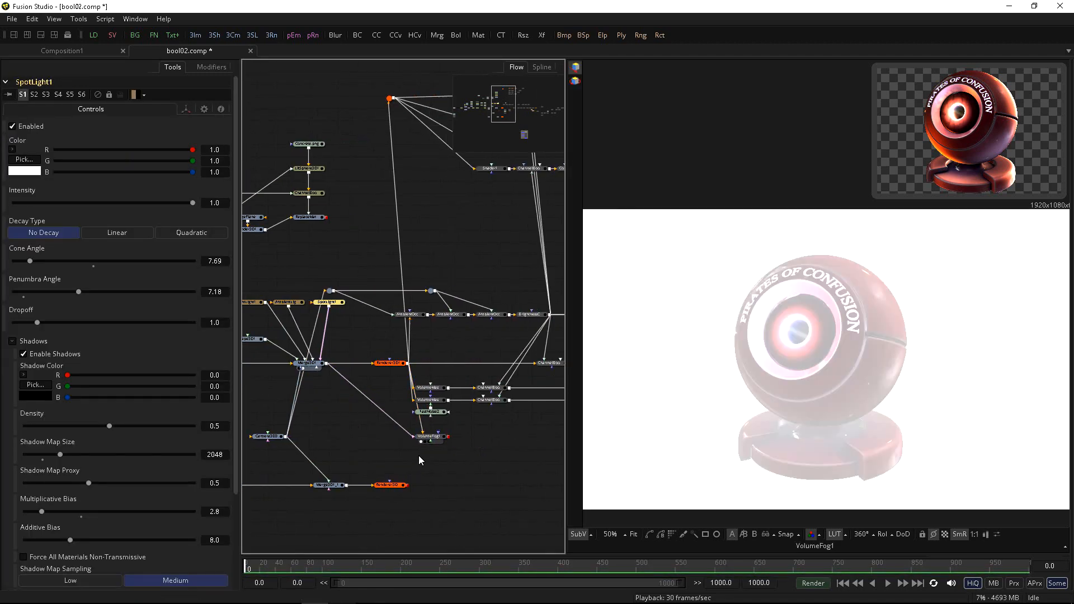
Enable Fog Only for VolumeFog1
click(429, 437)
click(56, 109)
click(12, 354)
Adjust VolumeFog1's size, Y offset and non-uniform scale so the fog surrounds the ball
click(22, 109)
drag(34, 297, 125, 326)
drag(114, 207, 129, 203)
drag(17, 296, 17, 297)
click(12, 270)
click(23, 282)
drag(109, 336, 246, 370)
drag(104, 207, 110, 207)
Adjust VolumeFog1's rotation around its axes
click(12, 254)
drag(75, 307, 103, 313)
drag(104, 334, 68, 337)
drag(111, 362, 70, 363)
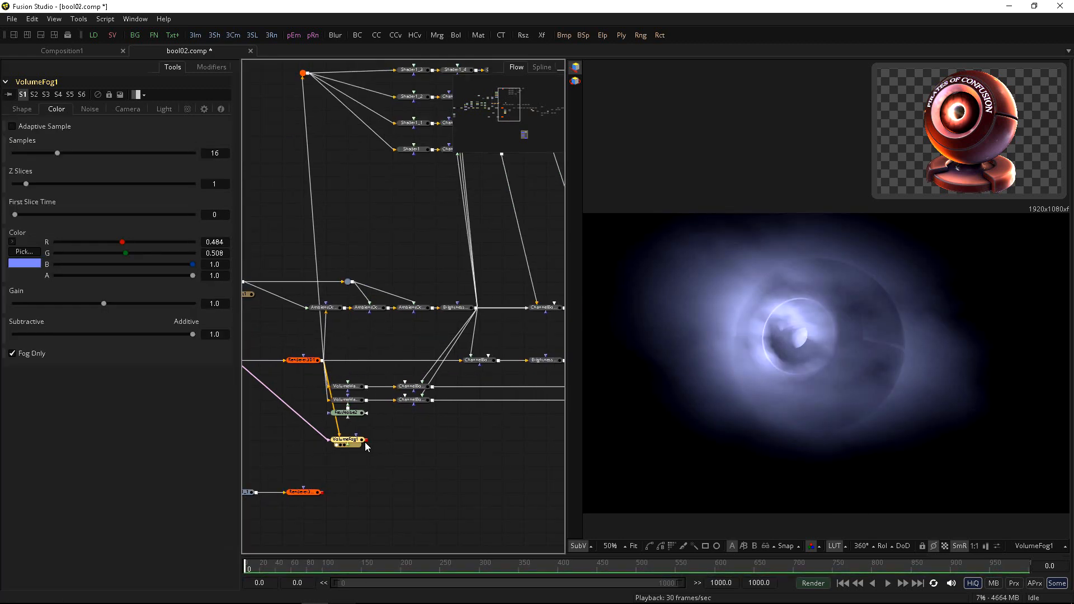
Add a Merge node that lays VolumeFog1 over the ColorCorrector6_1 output, and show it in the viewer
key(ctrl+space)
key(Return)
drag(371, 455, 439, 473)
drag(446, 473, 468, 438)
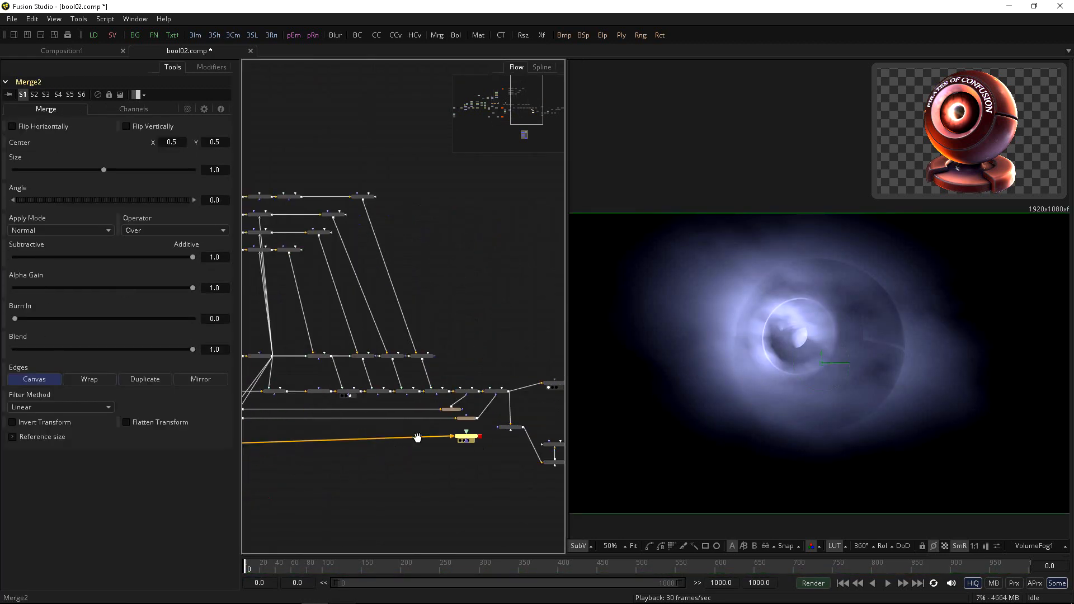
scroll(468, 437, up, 2)
drag(391, 364, 372, 429)
key(1)
Rearrange Merge2, Gamut1 and the downstream finishing nodes in the flow
drag(525, 503, 405, 422)
drag(460, 469, 505, 511)
drag(445, 354, 455, 326)
scroll(444, 414, down, 2)
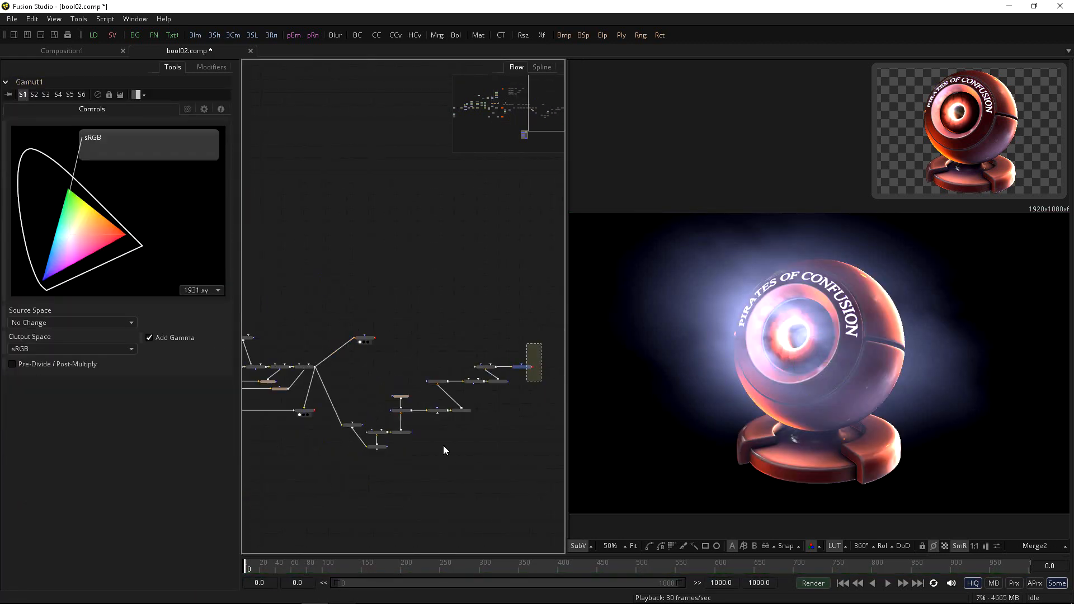
drag(358, 430, 451, 401)
drag(363, 339, 401, 319)
scroll(326, 441, up, 3)
drag(366, 443, 401, 444)
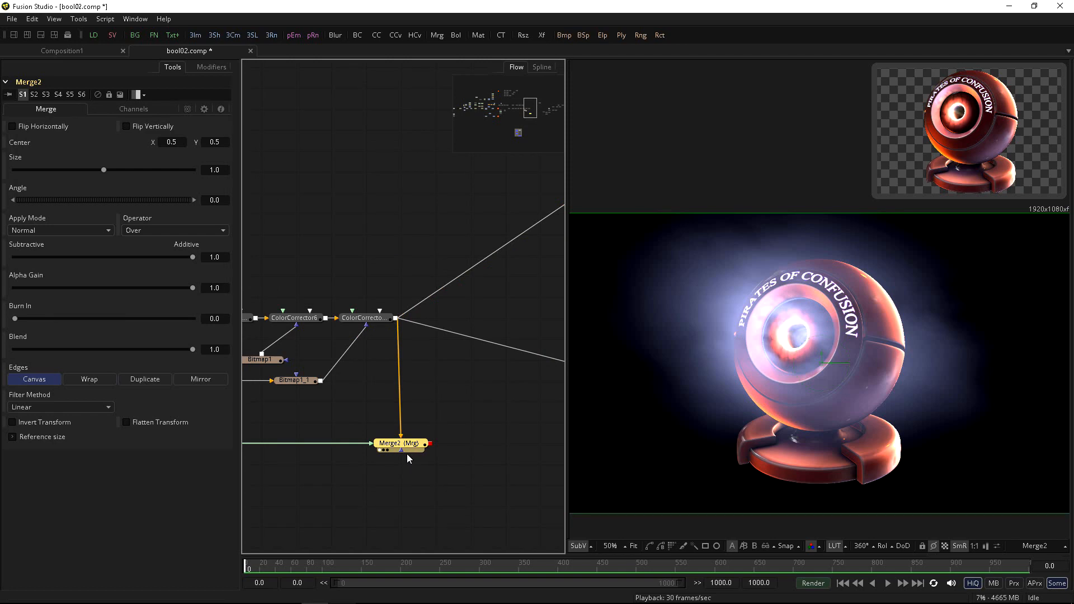
Shift VolumeFog1's Subtractive/Additive balance toward subtractive
scroll(407, 454, down, 3)
drag(290, 457, 503, 448)
scroll(391, 436, up, 3)
click(386, 420)
drag(193, 335, 102, 334)
Set VolumeFog1's scattering to 7.25, and lower the scattering color's red and the transmission and reflection colors' green
click(164, 106)
drag(41, 224, 34, 225)
drag(193, 248, 111, 248)
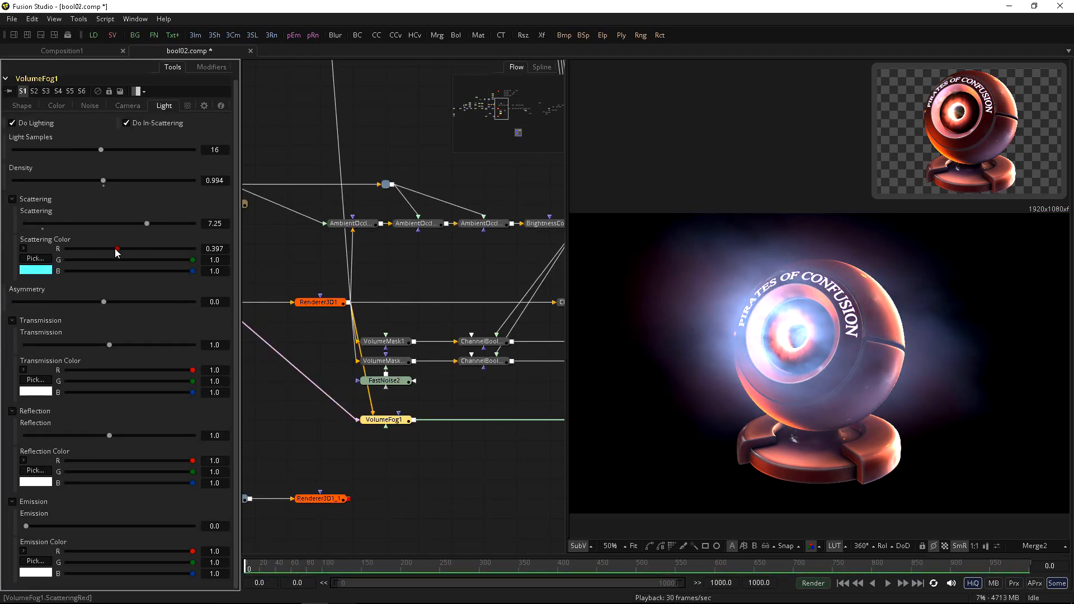
drag(192, 381, 129, 381)
drag(193, 472, 129, 471)
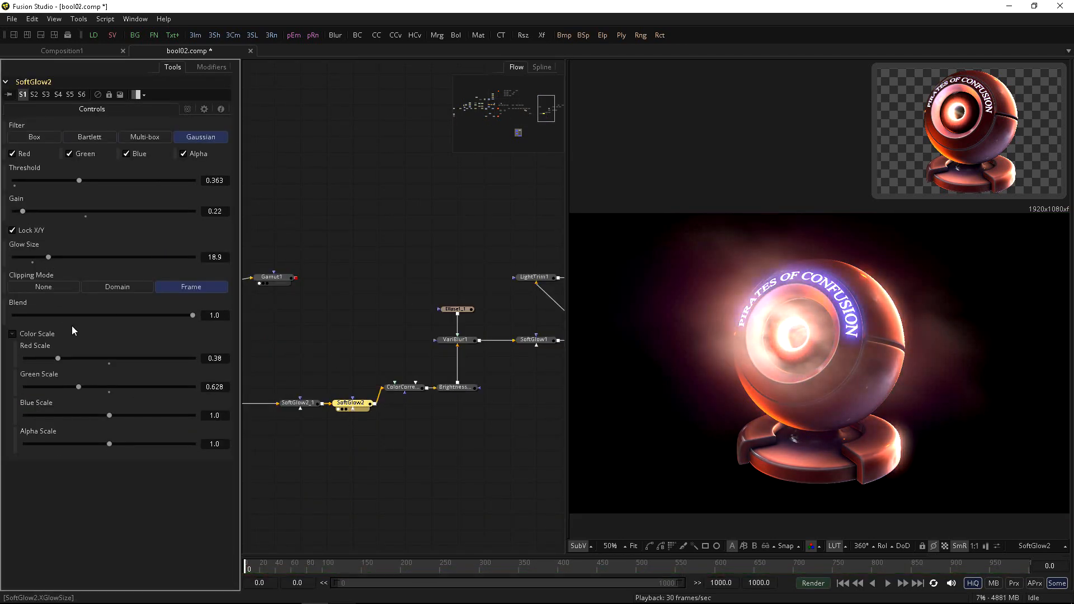
Delete ColorCorrector2 between SoftGlow2 and the Brightness/Contrast node, and line up the remaining nodes
drag(404, 392, 410, 417)
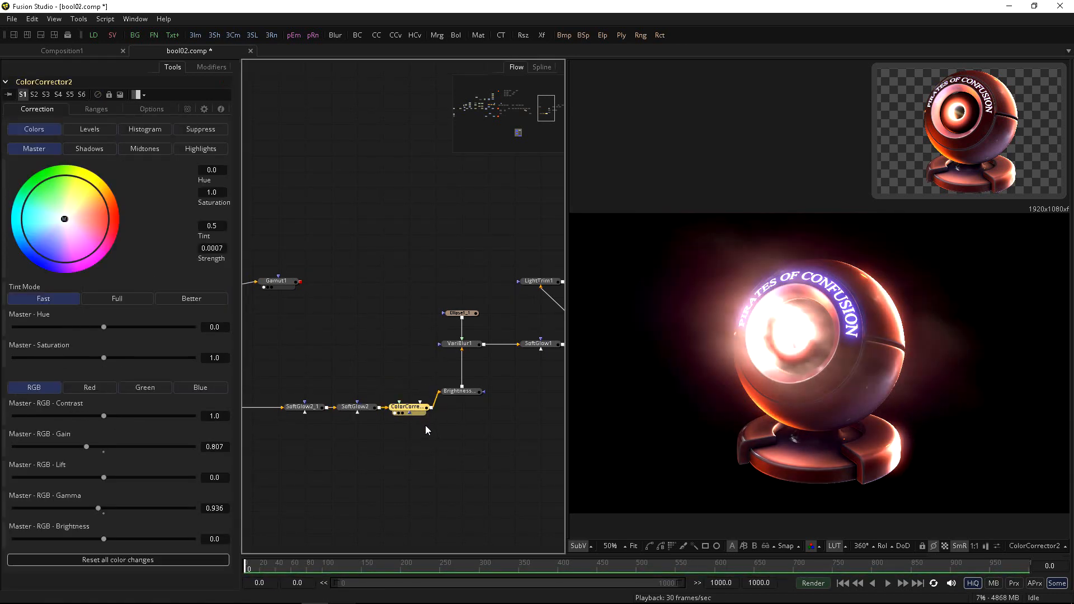
drag(459, 390, 456, 410)
key(Delete)
drag(407, 372, 604, 436)
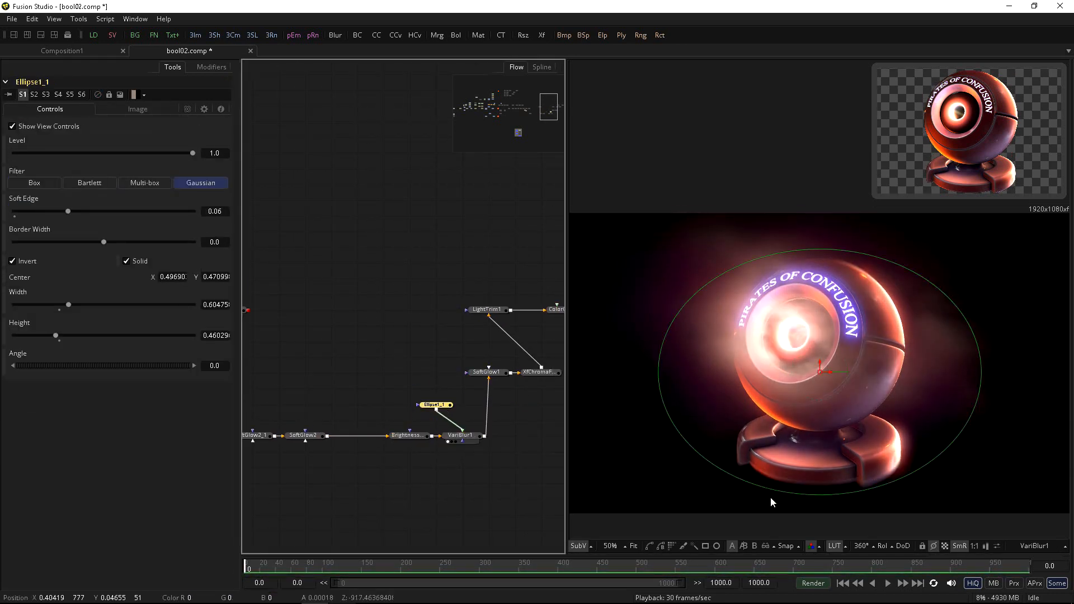
Review the settings of the Brightness/Contrast, SoftGlow1 and FileLUT1 nodes in the finishing chain
click(409, 435)
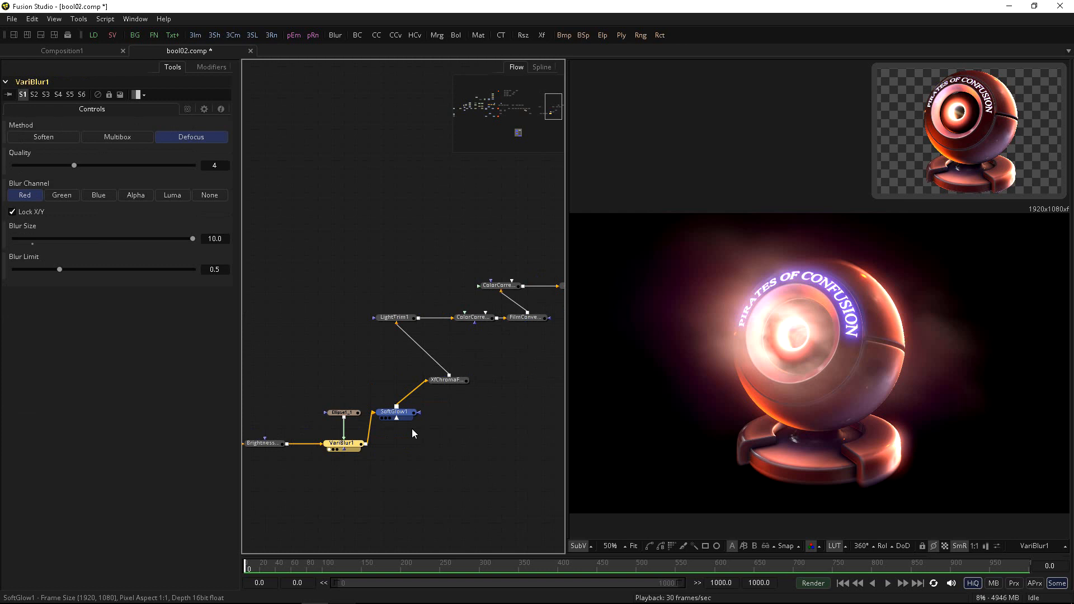
click(397, 413)
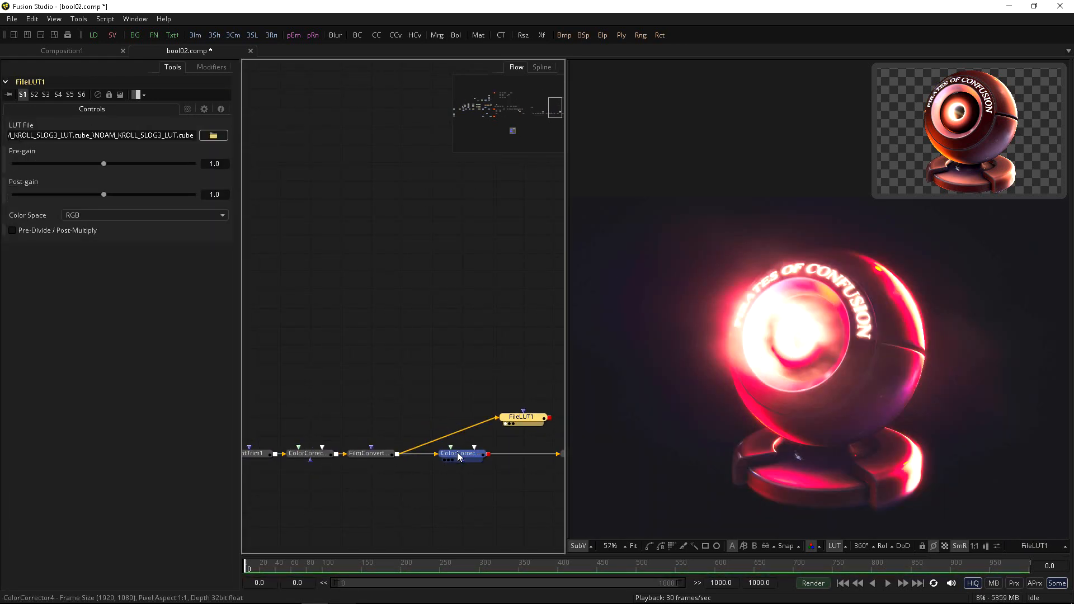
click(352, 451)
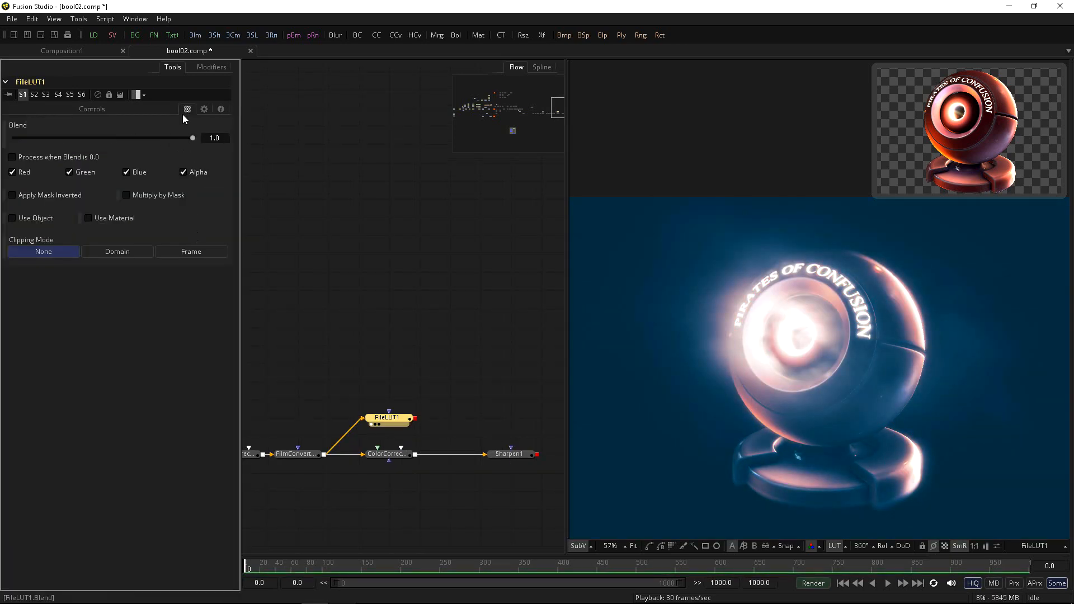
click(184, 111)
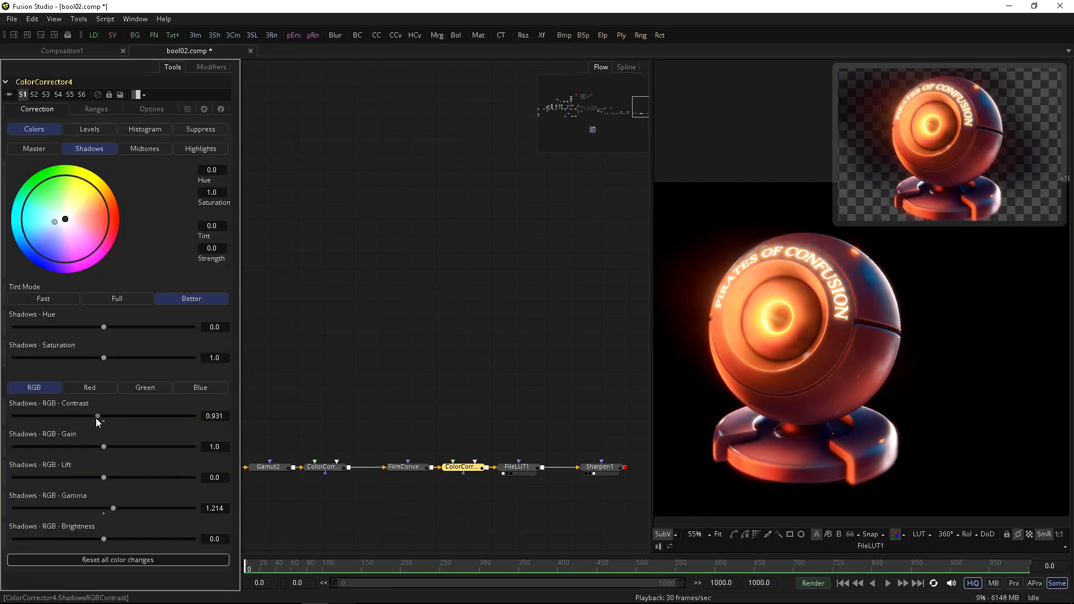
Lower the shadows' RGB contrast in ColorCorrector4
drag(95, 418, 85, 418)
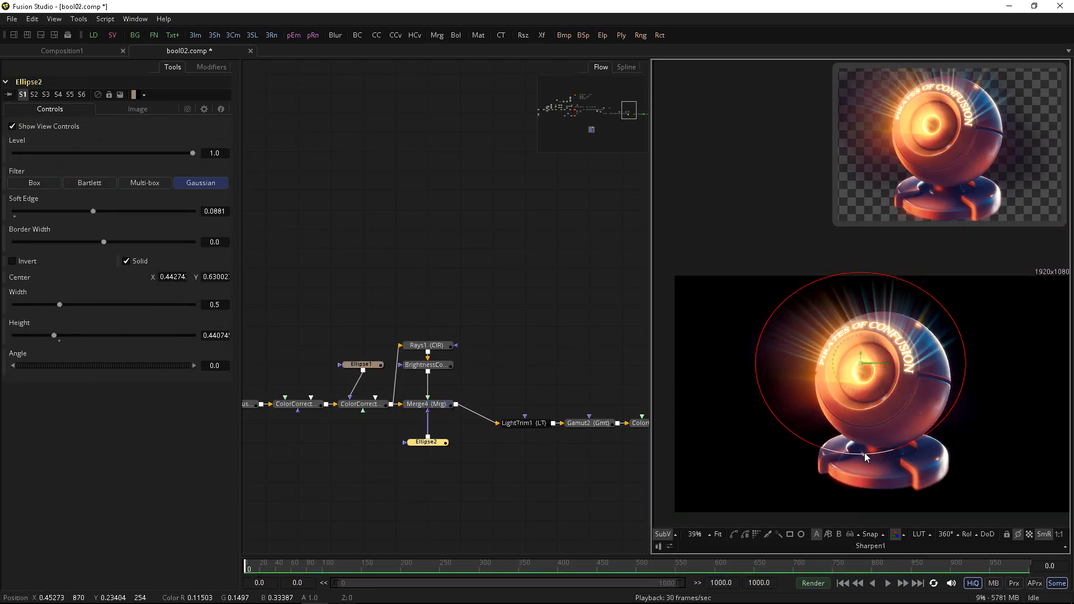